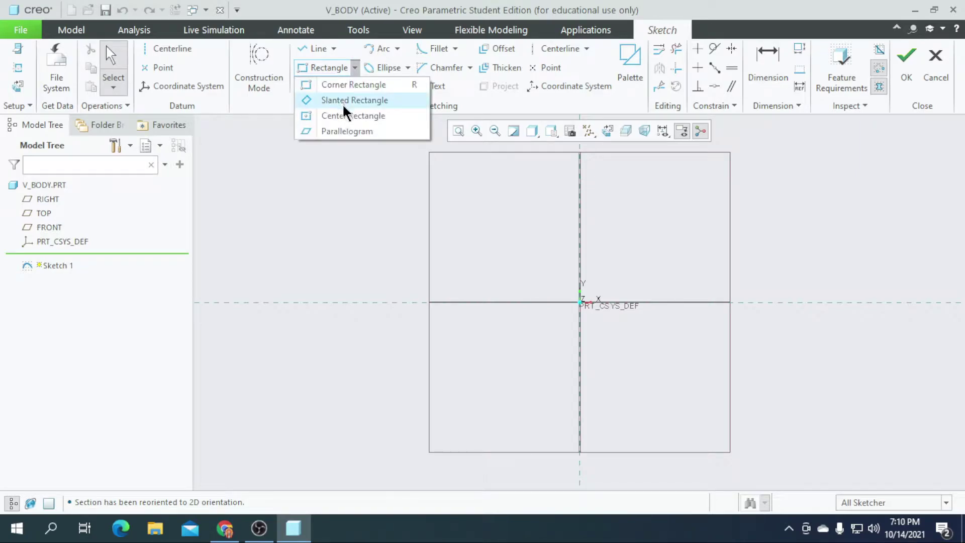
Sketch a corner rectangle about 313 wide and 45 high, with its bottom edge on the horizontal reference and spanning the vertical reference
{"action": "left_click", "coordinate": [349, 84]}
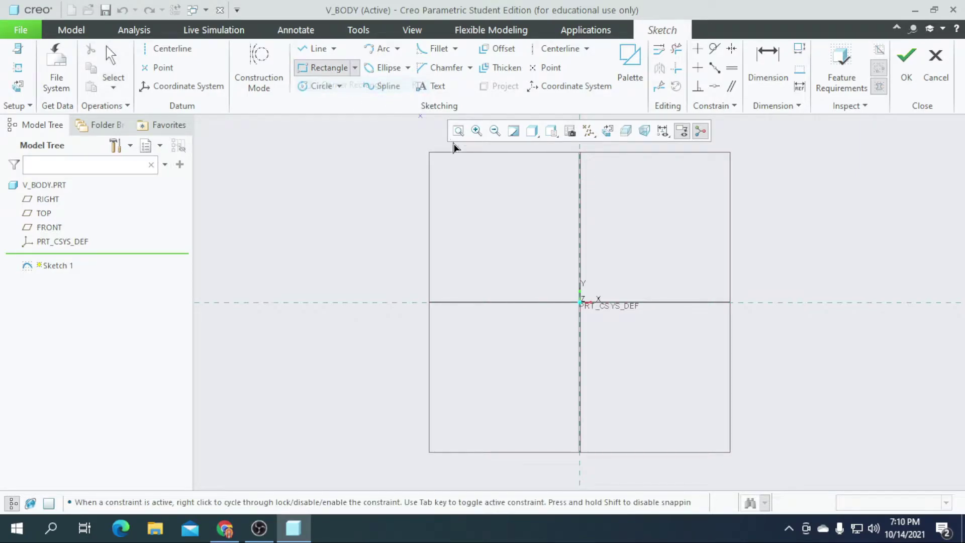
{"action": "left_click", "coordinate": [502, 276]}
{"action": "left_click", "coordinate": [688, 302]}
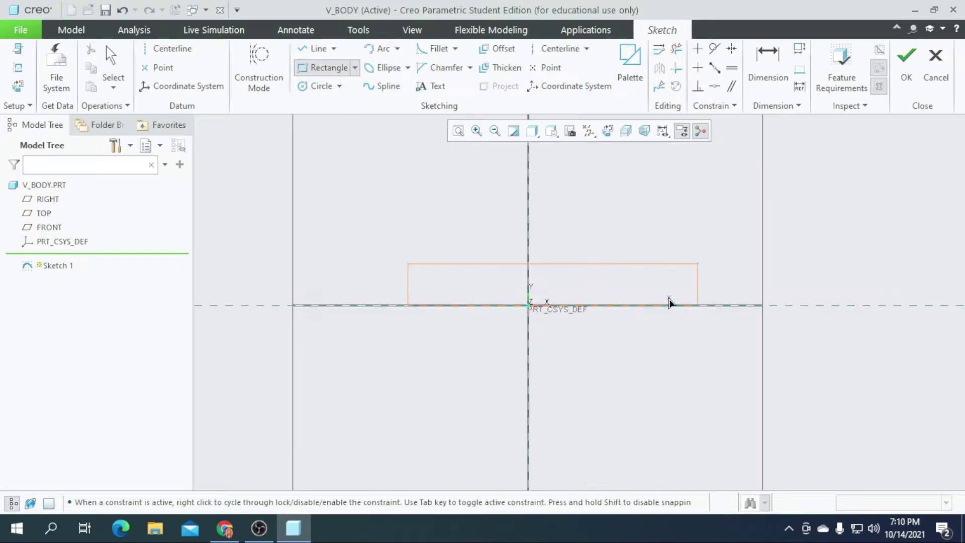
{"action": "middle_click", "coordinate": [541, 276]}
Set the rectangle's width to 170 and its height to 15
{"action": "double_click", "coordinate": [517, 240]}
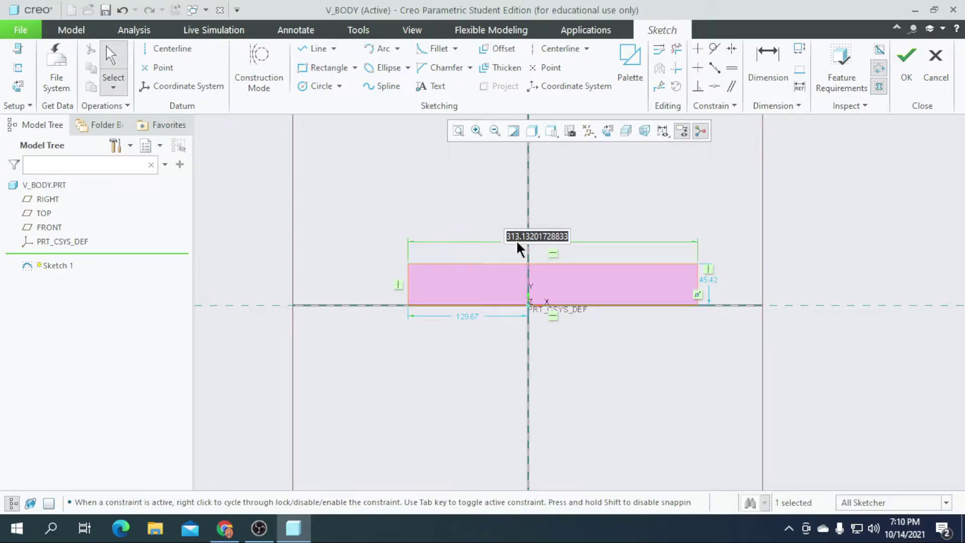
{"action": "type", "text": "170"}
{"action": "key", "text": "Return"}
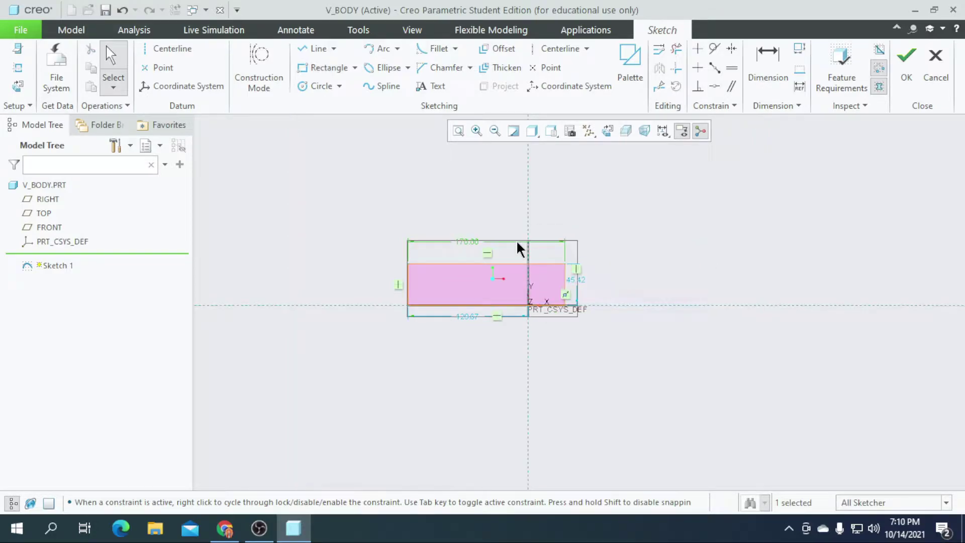
{"action": "double_click", "coordinate": [576, 280]}
{"action": "type", "text": "150"}
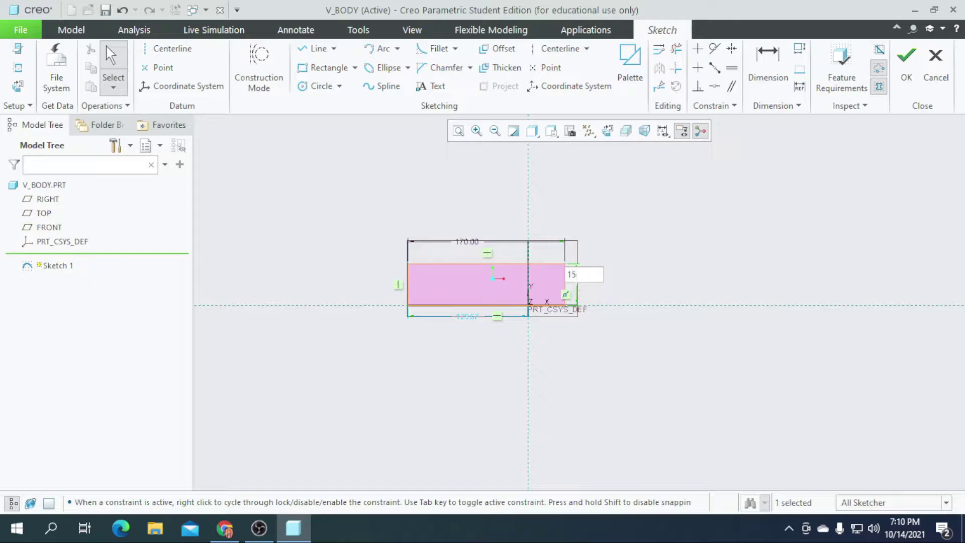
{"action": "key", "text": "Return"}
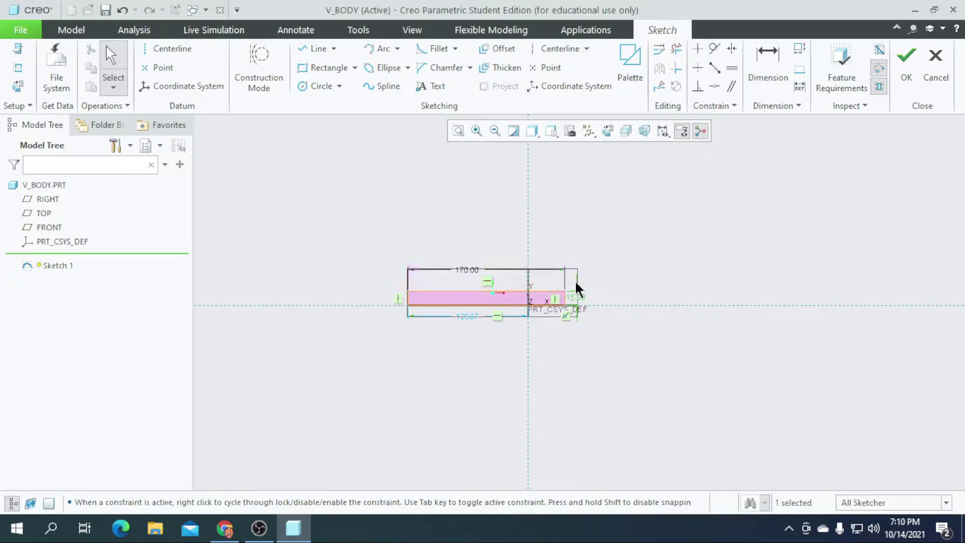
Set the distance from the rectangle's left edge to the vertical reference to 85 and finish the sketch
{"action": "scroll", "coordinate": [513, 311], "scroll_direction": "up", "scroll_amount": 5}
{"action": "double_click", "coordinate": [340, 320]}
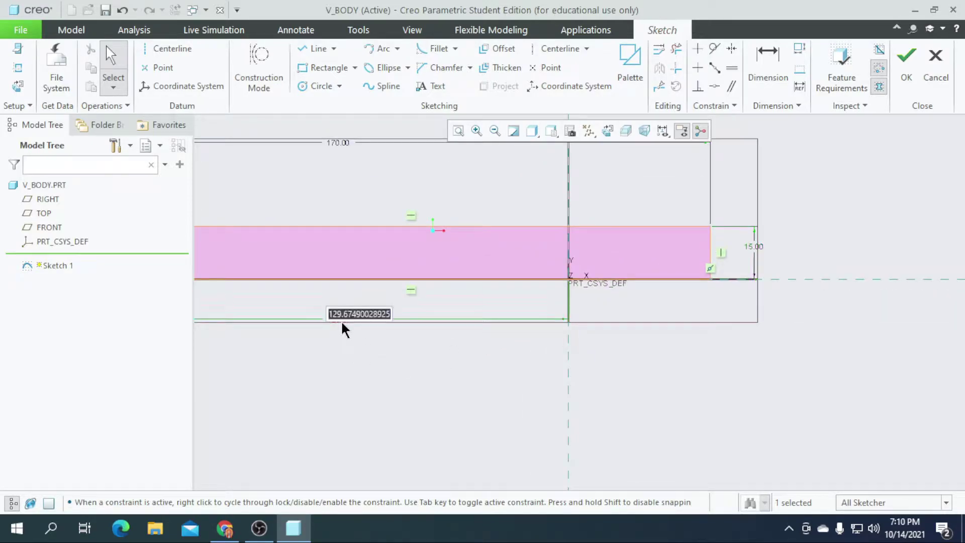
{"action": "type", "text": "85"}
{"action": "key", "text": "Return"}
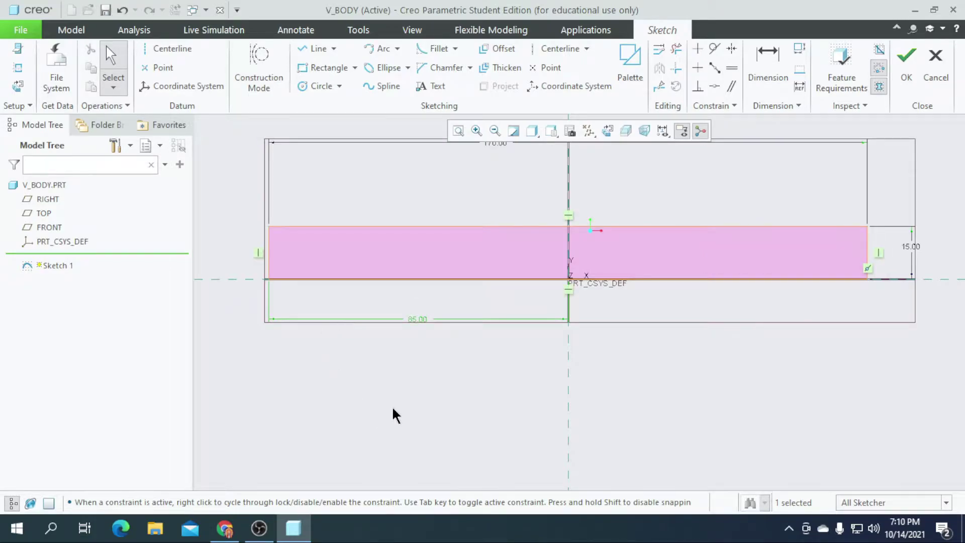
{"action": "scroll", "coordinate": [392, 402], "scroll_direction": "down", "scroll_amount": 2}
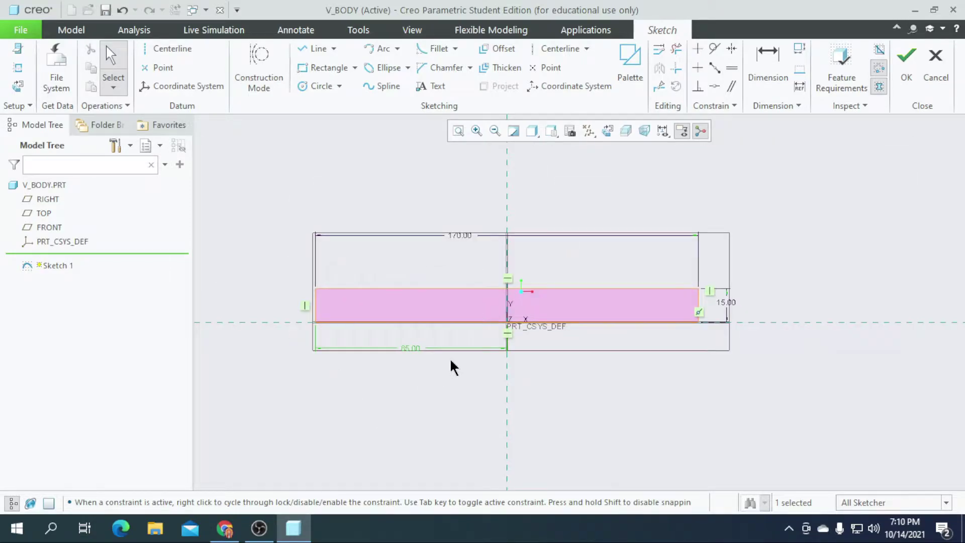
{"action": "left_click", "coordinate": [906, 75]}
Extrude the rectangle sketch as a solid, symmetric about the sketch plane, with a total depth of 60
{"action": "left_click", "coordinate": [381, 68]}
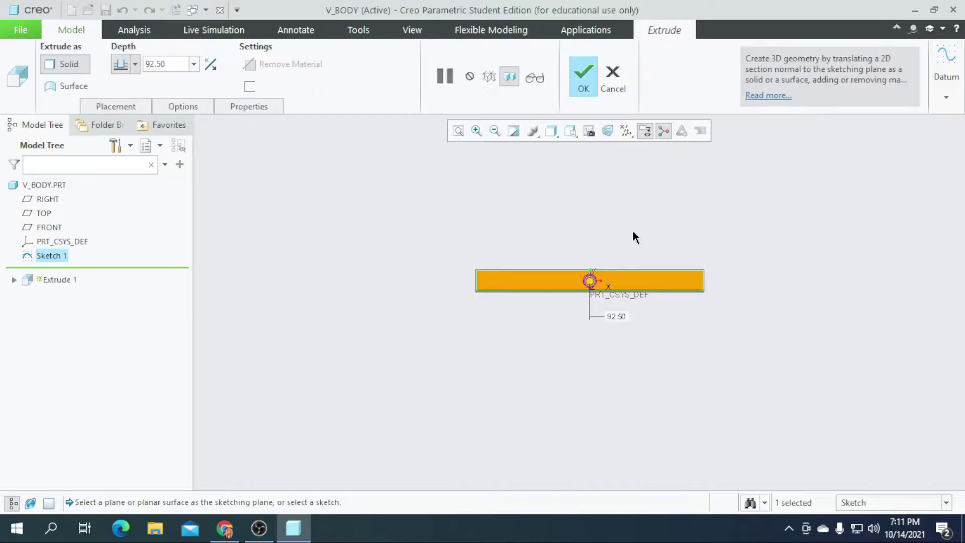
{"action": "left_click", "coordinate": [121, 68]}
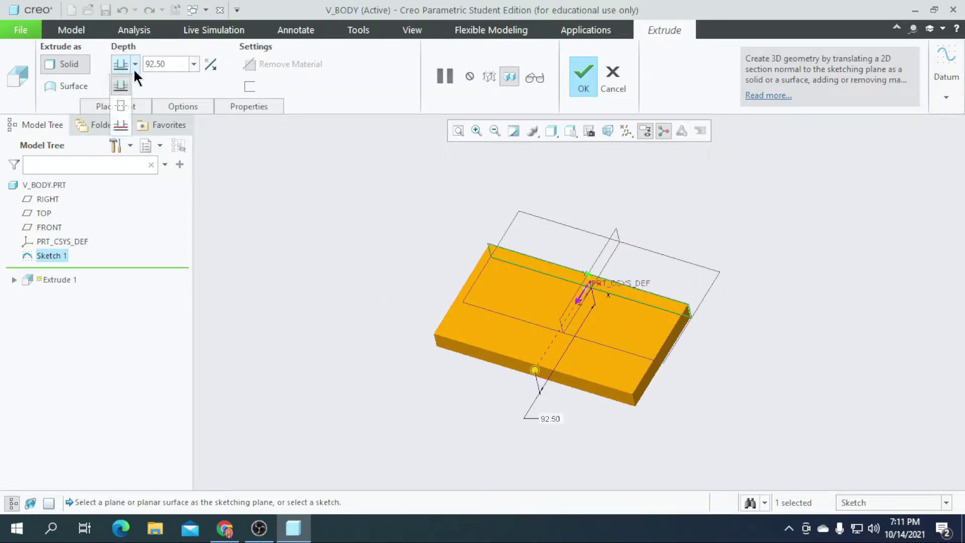
{"action": "left_click", "coordinate": [121, 98]}
{"action": "left_click", "coordinate": [171, 64]}
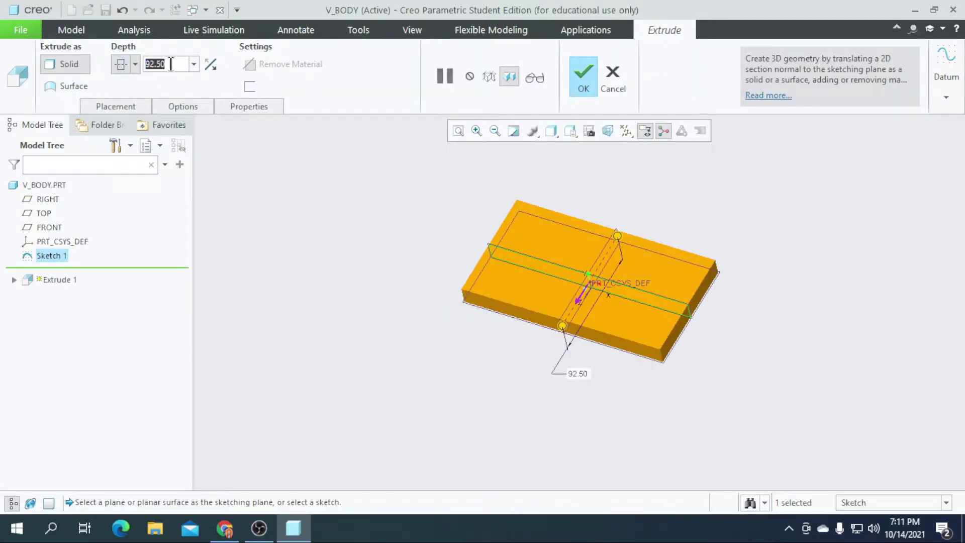
{"action": "type", "text": "60"}
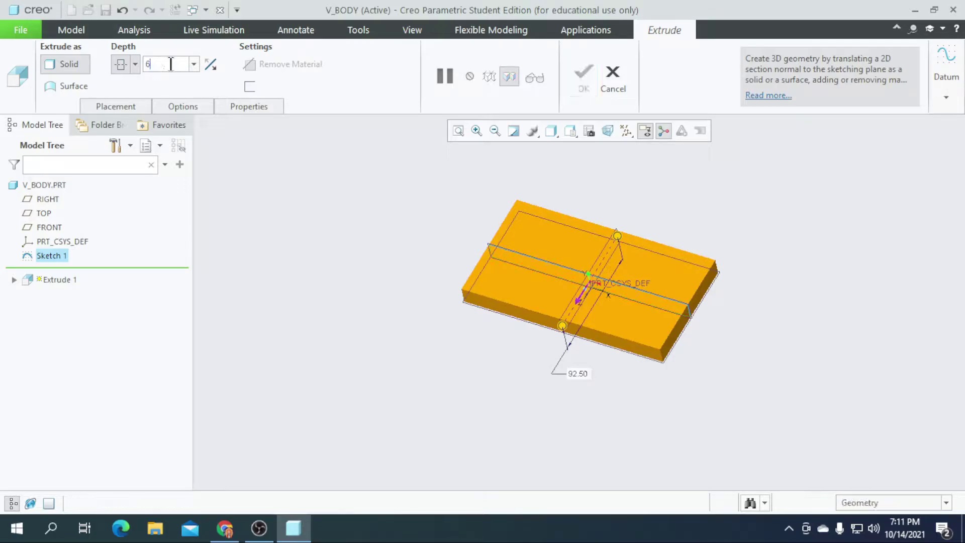
{"action": "key", "text": "Return"}
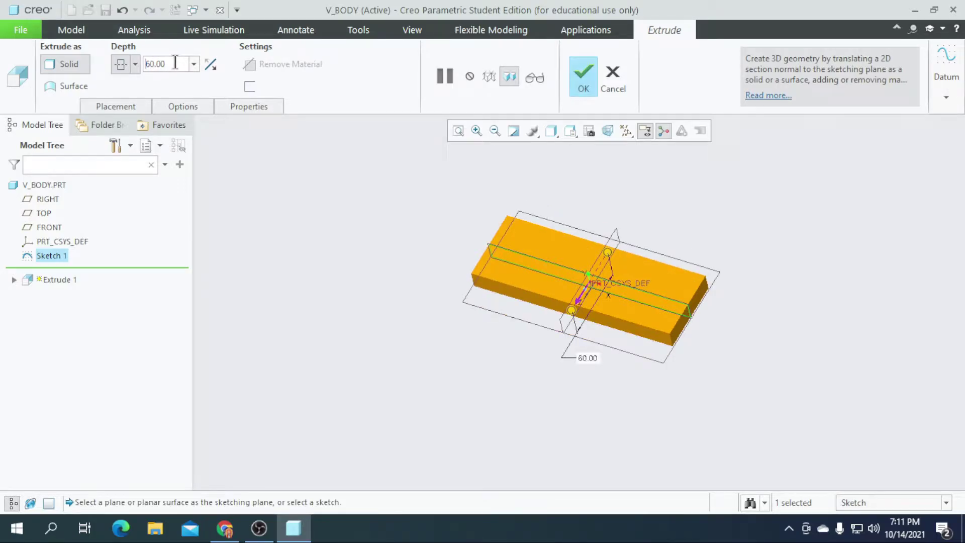
{"action": "left_click", "coordinate": [580, 76]}
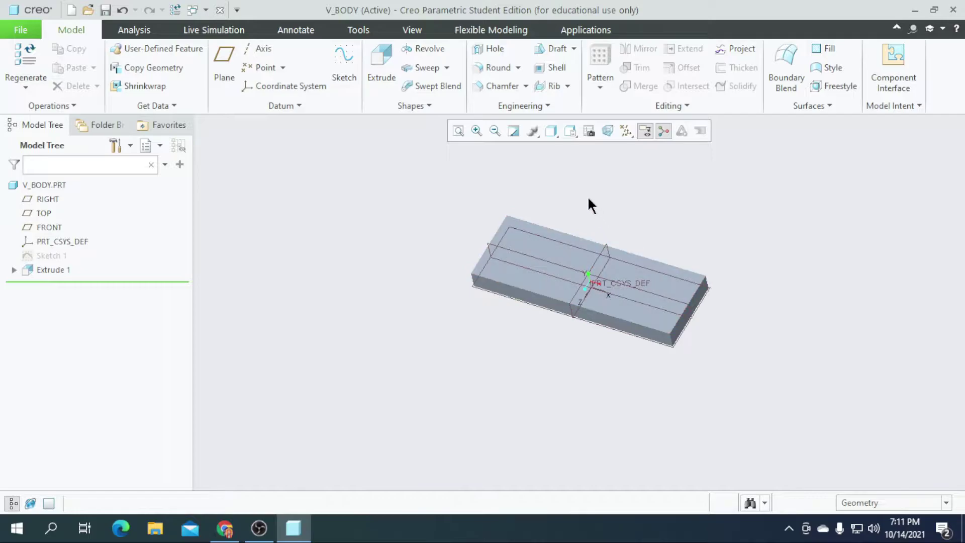
Start a new sketch on the long front face of the plate and orient the view to it
{"action": "left_click", "coordinate": [570, 132]}
{"action": "left_click", "coordinate": [576, 146]}
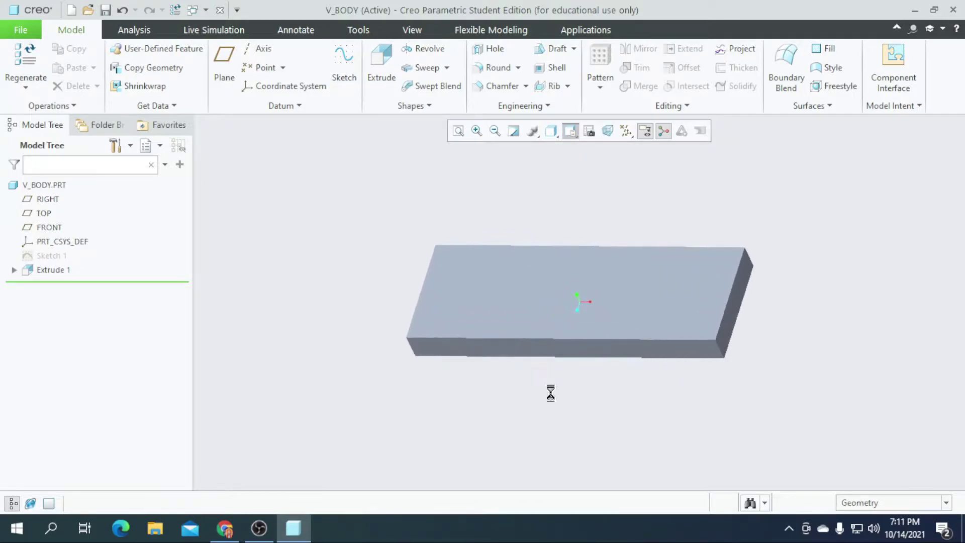
{"action": "left_click", "coordinate": [536, 351]}
{"action": "left_click", "coordinate": [344, 67]}
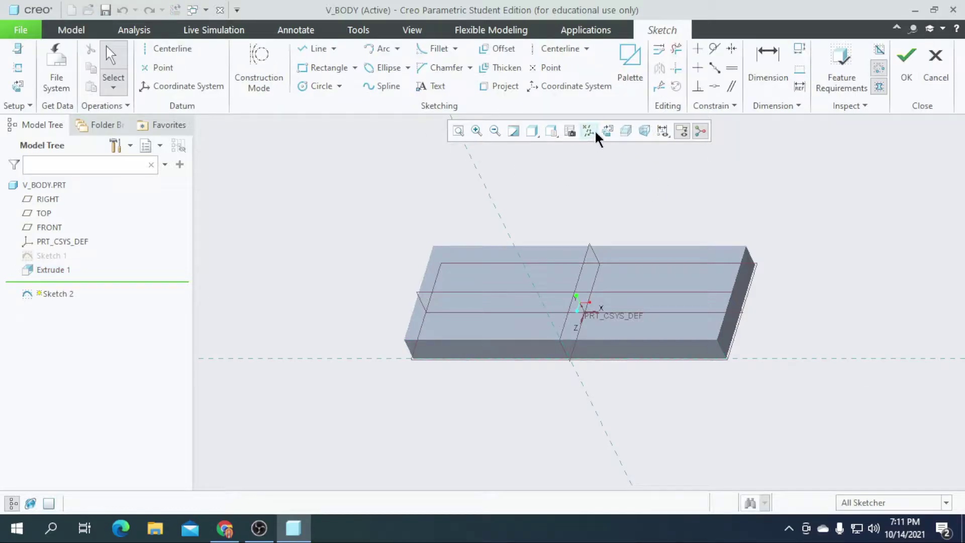
{"action": "left_click", "coordinate": [595, 132]}
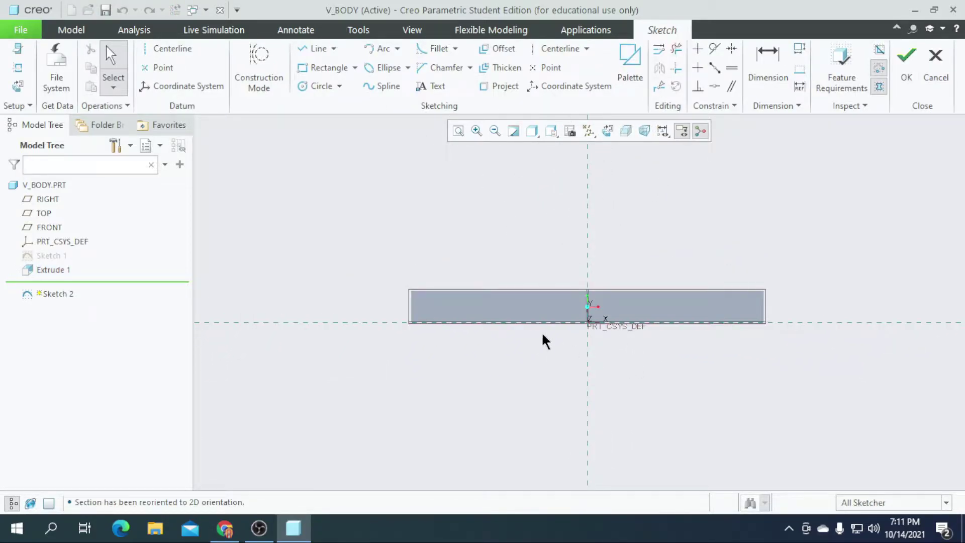
Draw a vertical centerline through the plate, about 38 left of the vertical reference
{"action": "scroll", "coordinate": [613, 340], "scroll_direction": "up", "scroll_amount": 1}
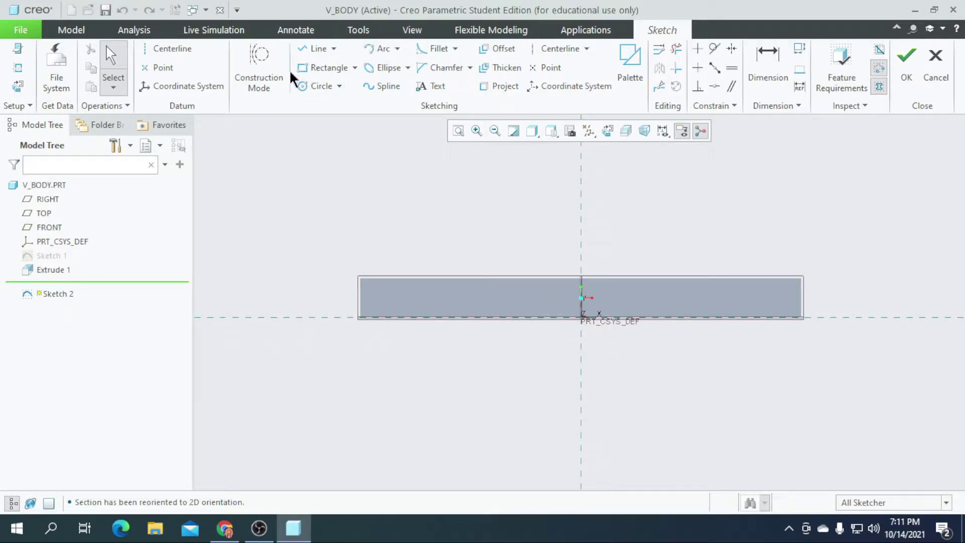
{"action": "left_click", "coordinate": [559, 49]}
{"action": "left_click", "coordinate": [483, 226]}
{"action": "left_click", "coordinate": [476, 318]}
{"action": "scroll", "coordinate": [475, 314], "scroll_direction": "up", "scroll_amount": 1}
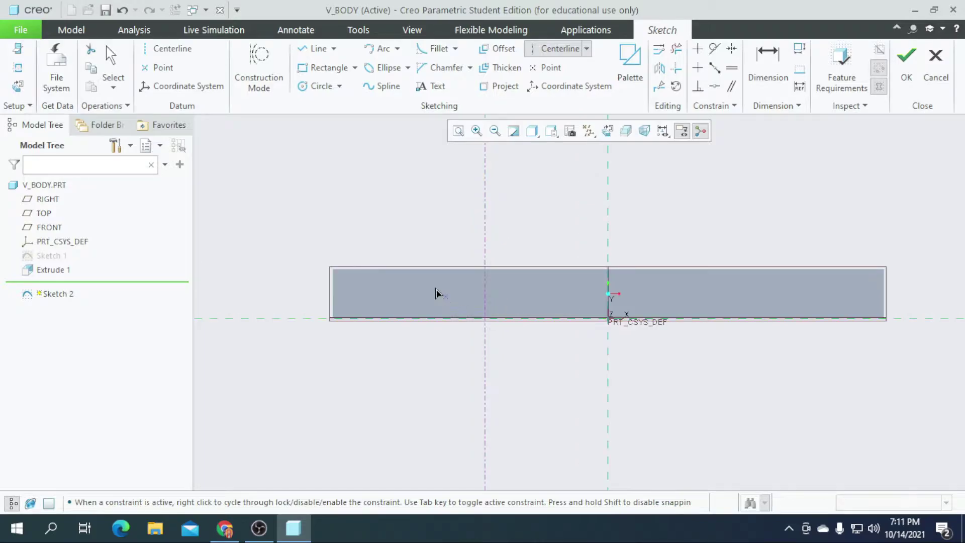
{"action": "middle_click", "coordinate": [393, 228]}
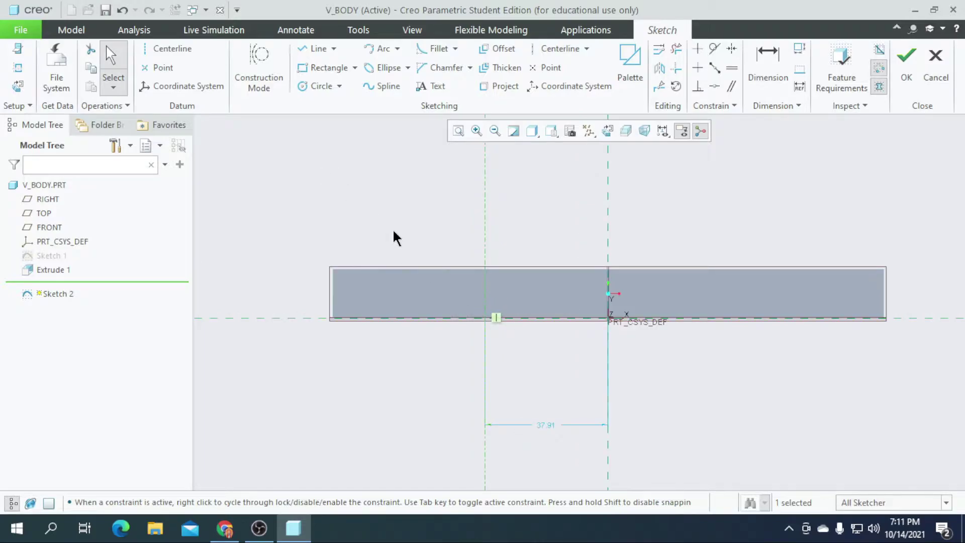
Dimension the vertical centerline from the plate's left edge and set the distance to 69
{"action": "left_click", "coordinate": [766, 68]}
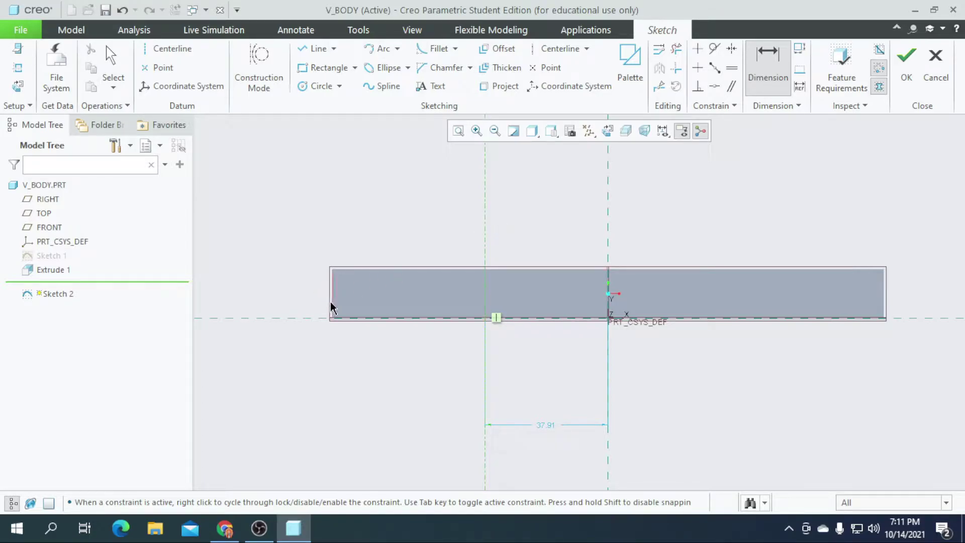
{"action": "middle_click", "coordinate": [381, 202]}
{"action": "type", "text": "69"}
{"action": "key", "text": "Return"}
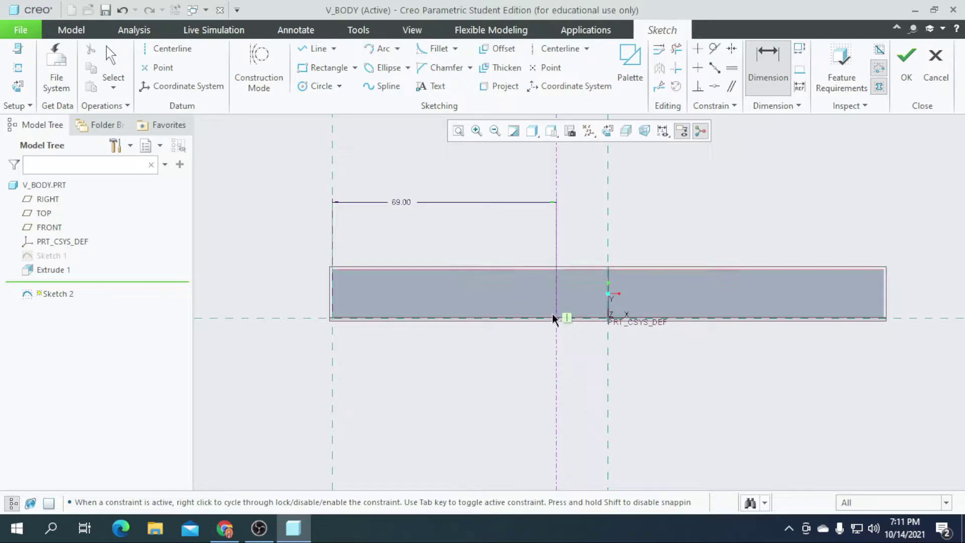
Draw a horizontal centerline above the plate, about 102 from its bottom edge
{"action": "scroll", "coordinate": [567, 312], "scroll_direction": "down", "scroll_amount": 3}
{"action": "scroll", "coordinate": [611, 345], "scroll_direction": "up", "scroll_amount": 1}
{"action": "scroll", "coordinate": [530, 306], "scroll_direction": "down", "scroll_amount": 1}
{"action": "scroll", "coordinate": [539, 301], "scroll_direction": "up", "scroll_amount": 1}
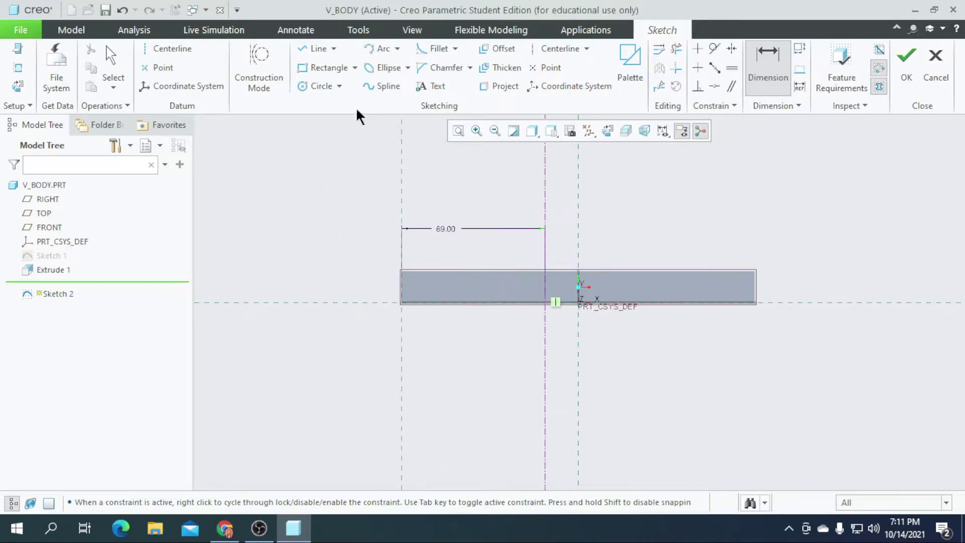
{"action": "left_click", "coordinate": [316, 52]}
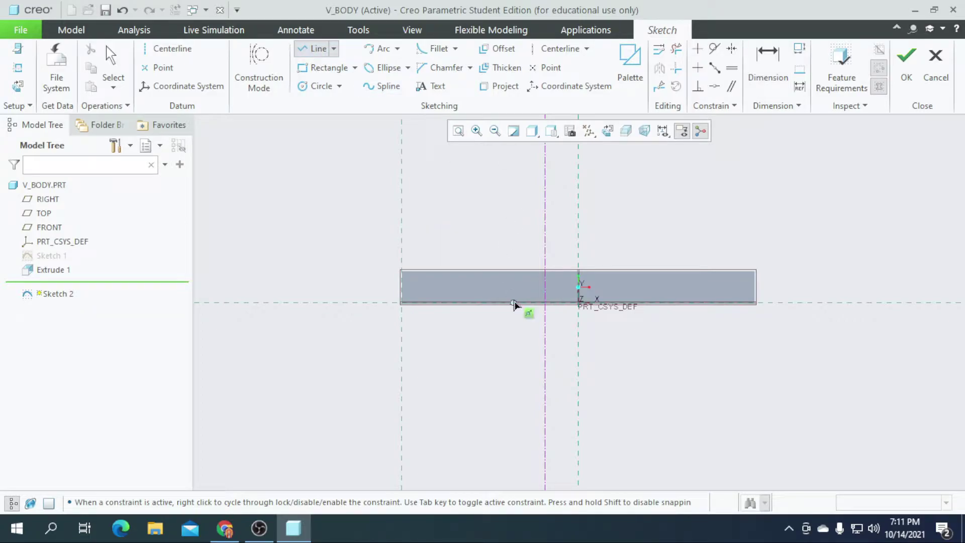
{"action": "scroll", "coordinate": [528, 301], "scroll_direction": "down", "scroll_amount": 2}
{"action": "left_click", "coordinate": [548, 48]}
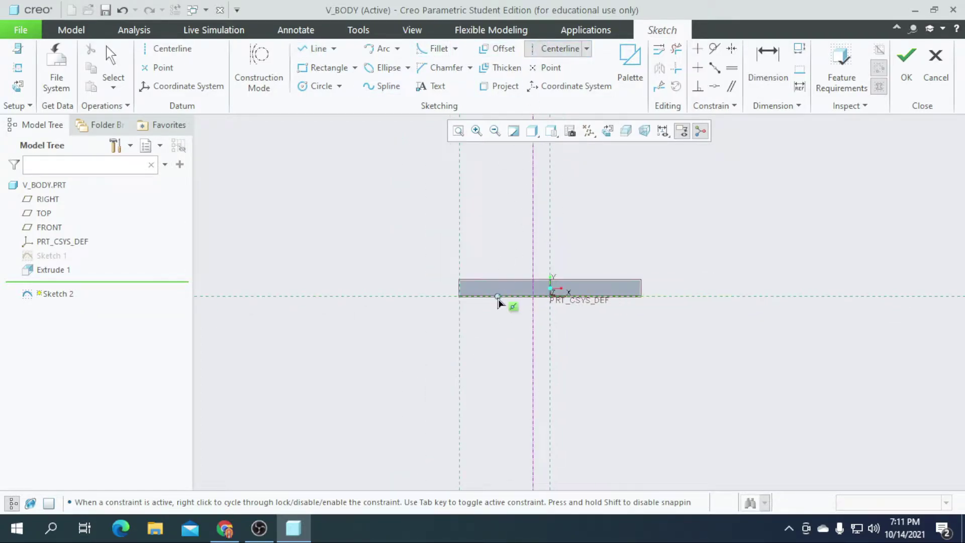
{"action": "scroll", "coordinate": [492, 217], "scroll_direction": "up", "scroll_amount": 1}
{"action": "left_click", "coordinate": [452, 211]}
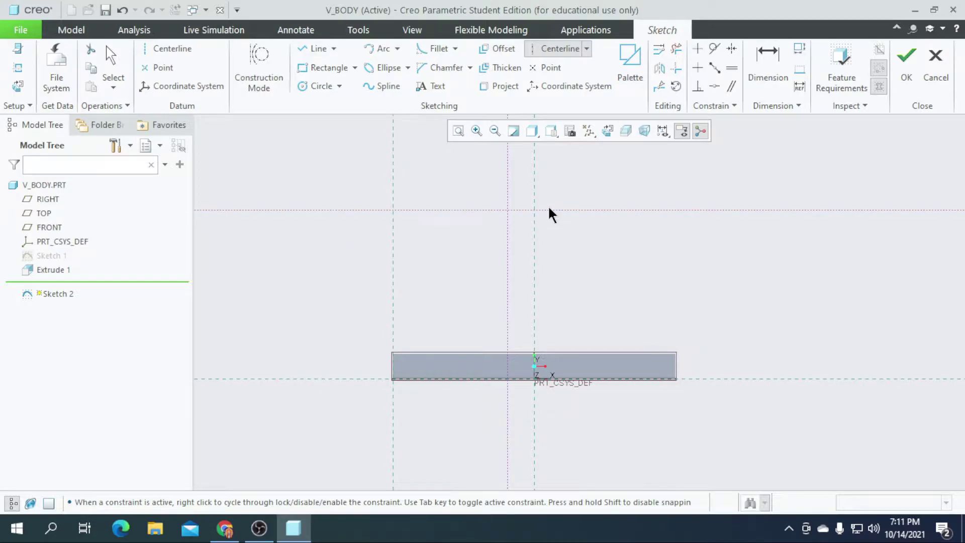
{"action": "middle_click", "coordinate": [561, 284]}
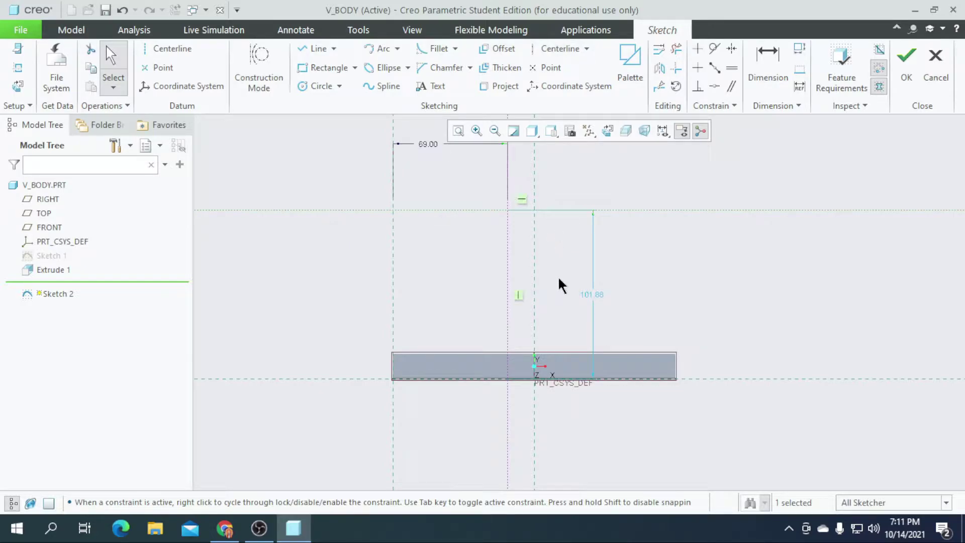
Set the horizontal centerline's height above the plate's bottom edge to 158
{"action": "double_click", "coordinate": [593, 295]}
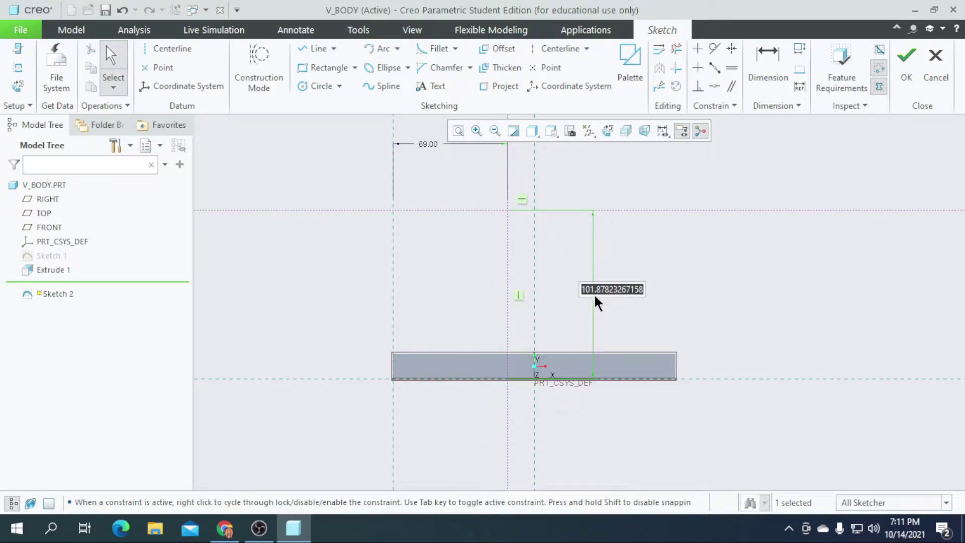
{"action": "type", "text": "158"}
{"action": "key", "text": "Return"}
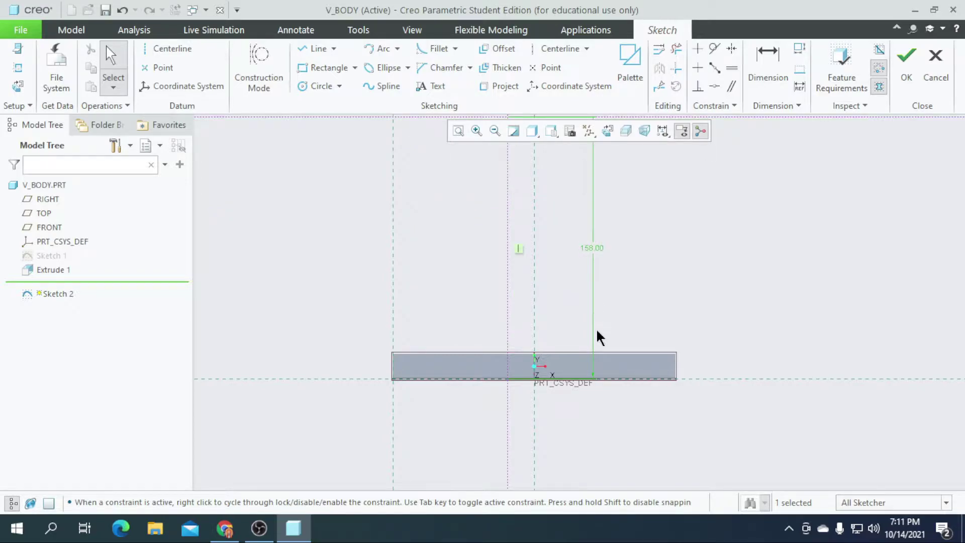
Draw a vertical line about 23 long upward from the plate's top edge, about 16 from its left end
{"action": "scroll", "coordinate": [583, 307], "scroll_direction": "up", "scroll_amount": 2}
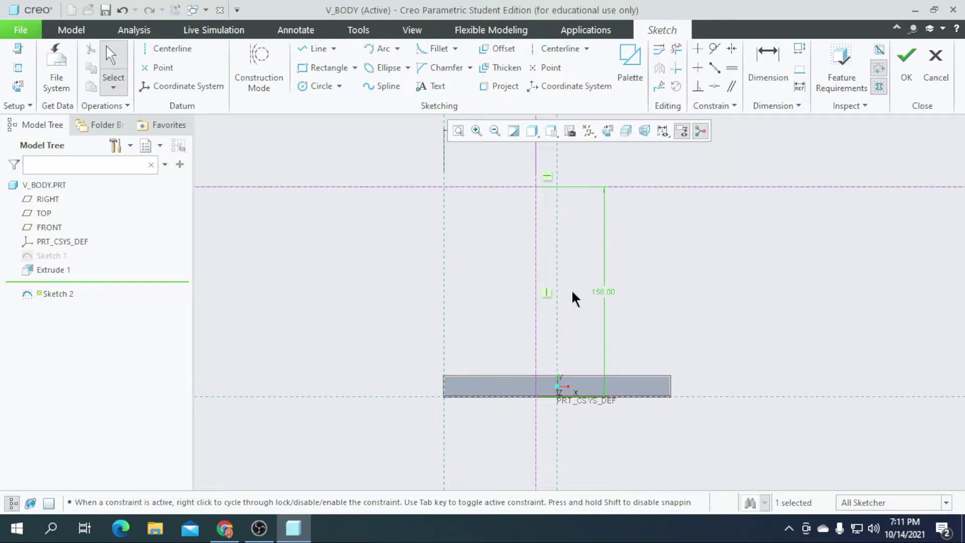
{"action": "scroll", "coordinate": [551, 270], "scroll_direction": "down", "scroll_amount": 1}
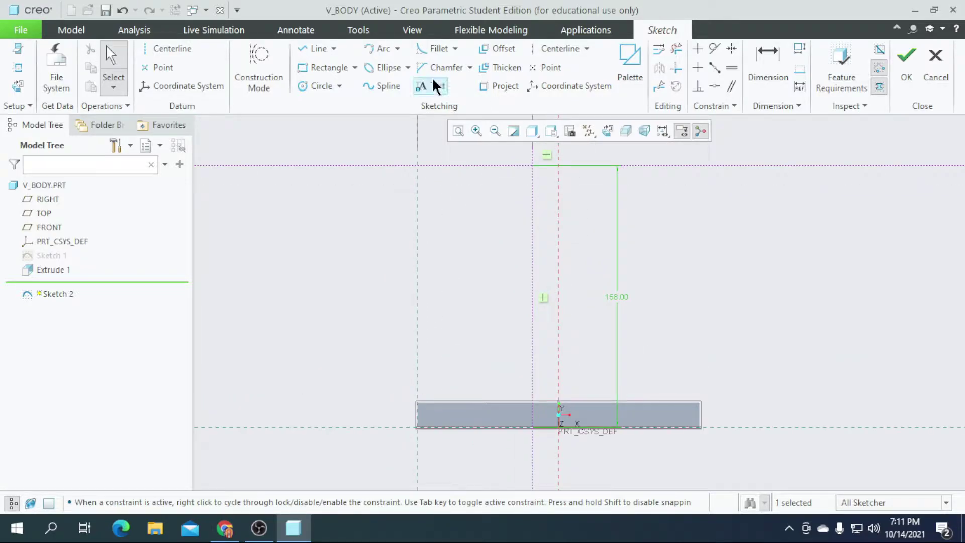
{"action": "left_click", "coordinate": [316, 48]}
{"action": "scroll", "coordinate": [442, 408], "scroll_direction": "down", "scroll_amount": 2}
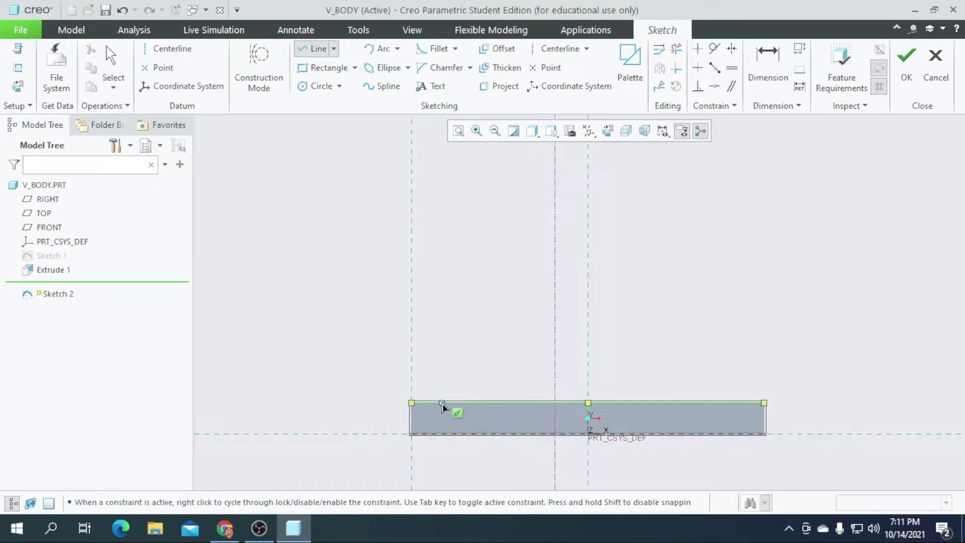
{"action": "left_click", "coordinate": [445, 405]}
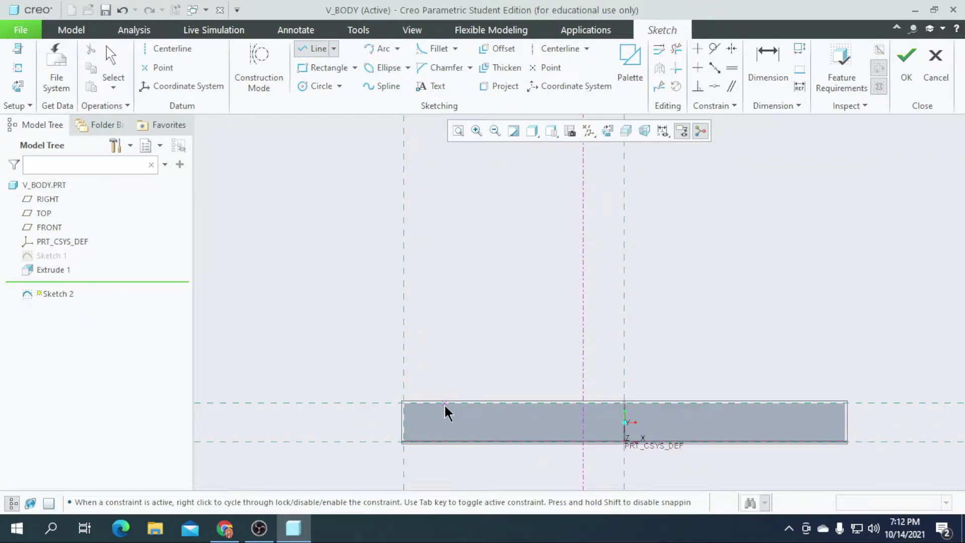
{"action": "scroll", "coordinate": [451, 348], "scroll_direction": "down", "scroll_amount": 2}
{"action": "left_click", "coordinate": [447, 345]}
{"action": "middle_click", "coordinate": [422, 397]}
{"action": "middle_click", "coordinate": [420, 403]}
{"action": "double_click", "coordinate": [417, 401]}
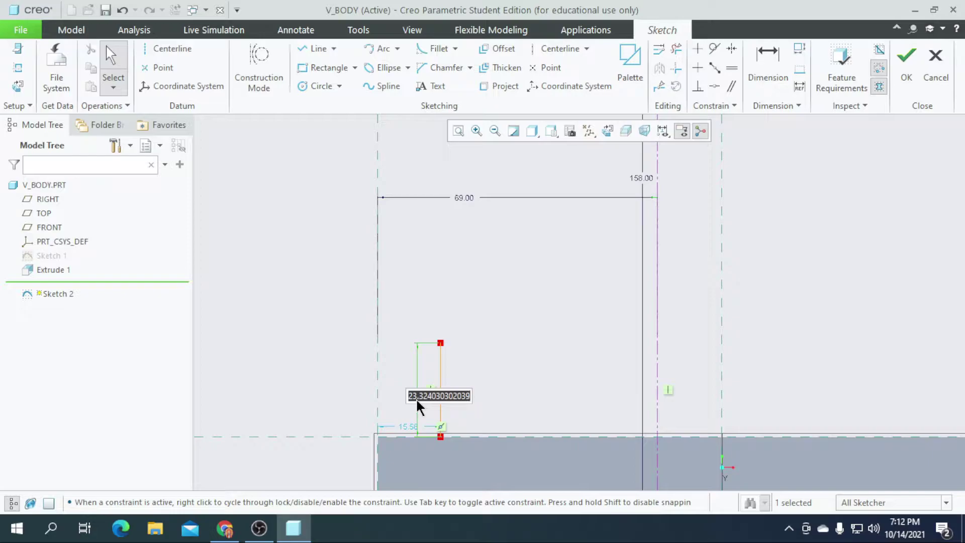
{"action": "scroll", "coordinate": [469, 383], "scroll_direction": "up", "scroll_amount": 2}
{"action": "scroll", "coordinate": [468, 388], "scroll_direction": "down", "scroll_amount": 1}
{"action": "key", "text": "Return"}
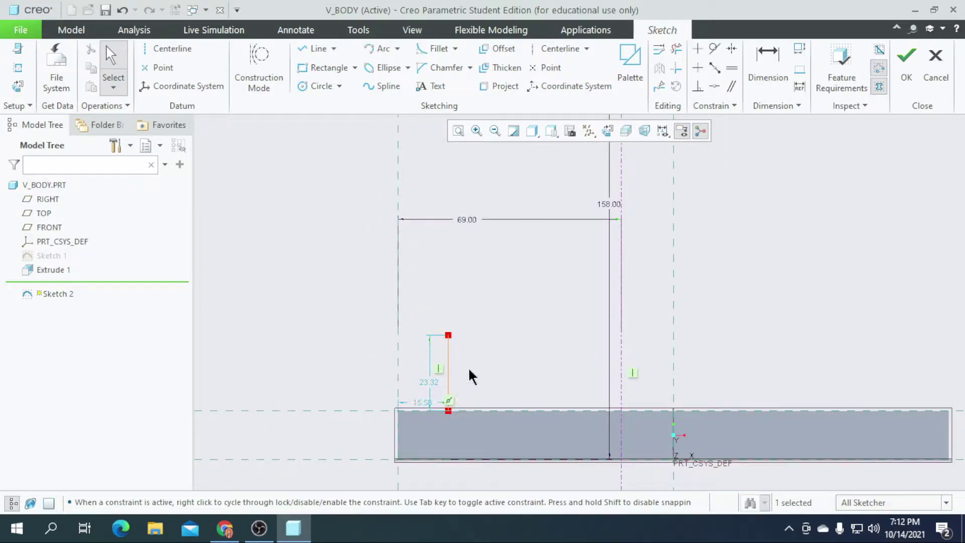
Dimension the short vertical line's upper end from the plate's bottom edge and set the height to 45
{"action": "left_click", "coordinate": [761, 80]}
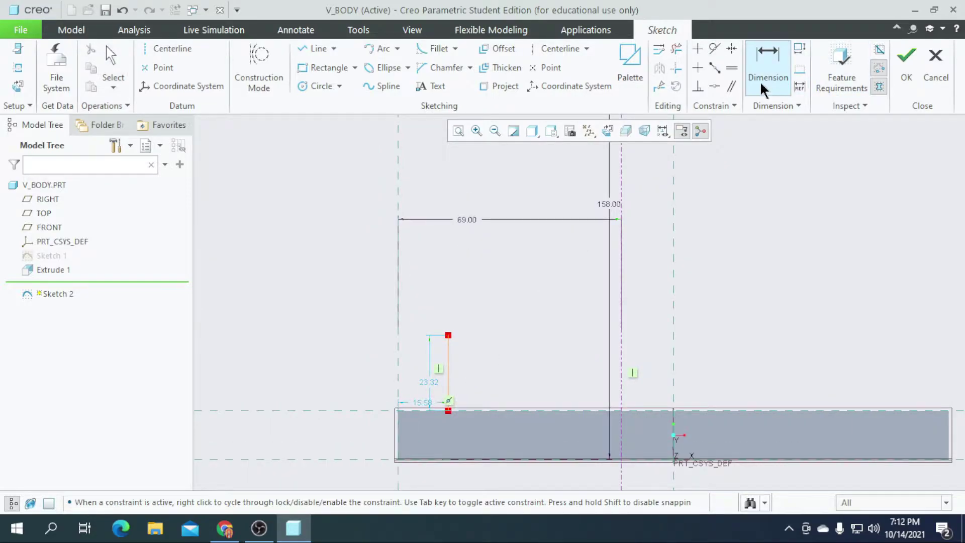
{"action": "left_click", "coordinate": [448, 335]}
{"action": "left_click", "coordinate": [447, 459]}
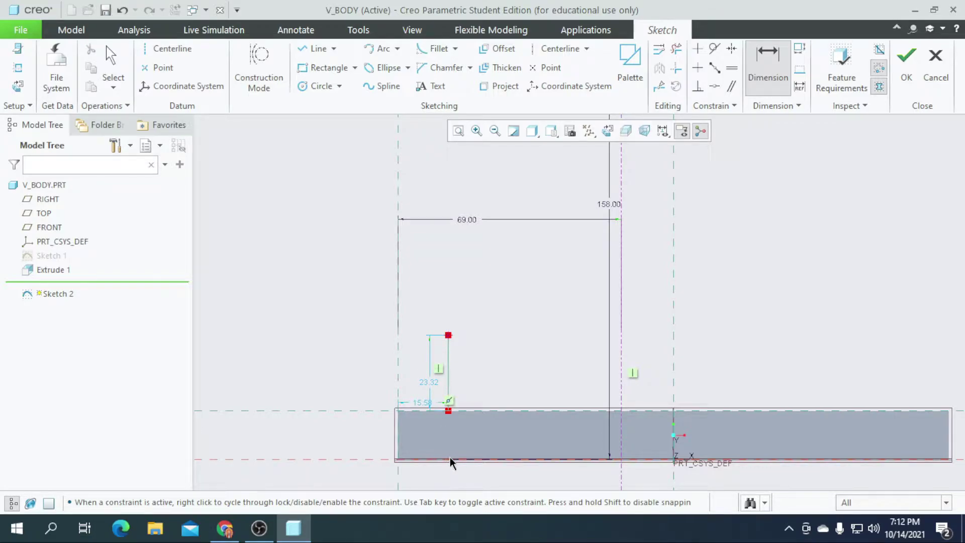
{"action": "middle_click", "coordinate": [495, 385]}
{"action": "type", "text": "45"}
{"action": "key", "text": "Return"}
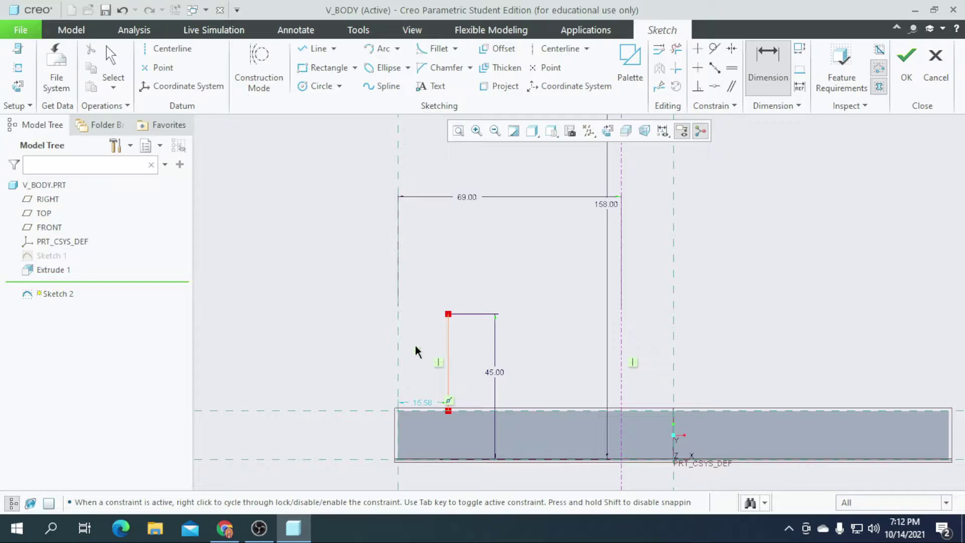
Set the short vertical line's distance from the plate's left edge to 40
{"action": "scroll", "coordinate": [374, 423], "scroll_direction": "down", "scroll_amount": 2}
{"action": "double_click", "coordinate": [457, 382]}
{"action": "type", "text": "40"}
{"action": "key", "text": "Return"}
{"action": "scroll", "coordinate": [459, 385], "scroll_direction": "up", "scroll_amount": 2}
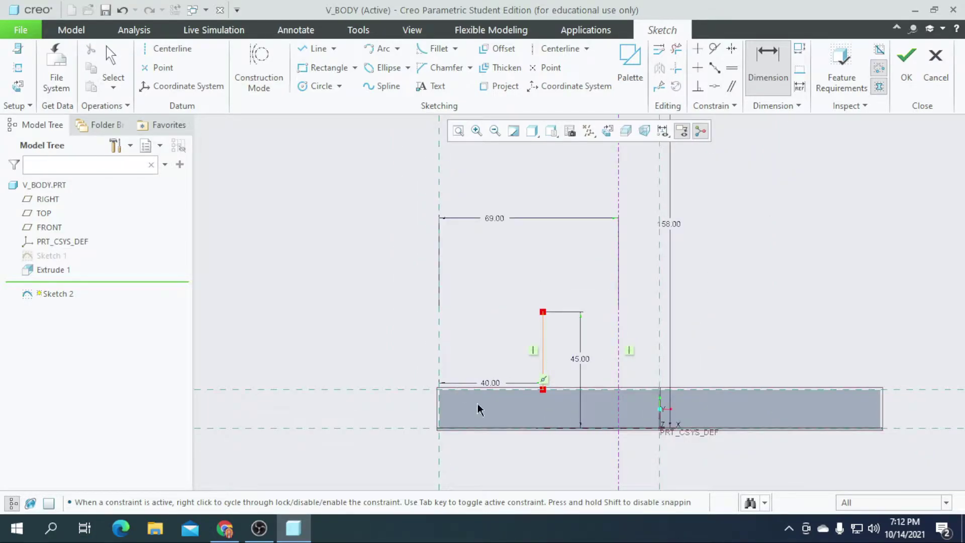
Draw a horizontal line leftward from the intersection of the two centerlines, continued by a vertical line about 28 long downward
{"action": "scroll", "coordinate": [541, 362], "scroll_direction": "down", "scroll_amount": 2}
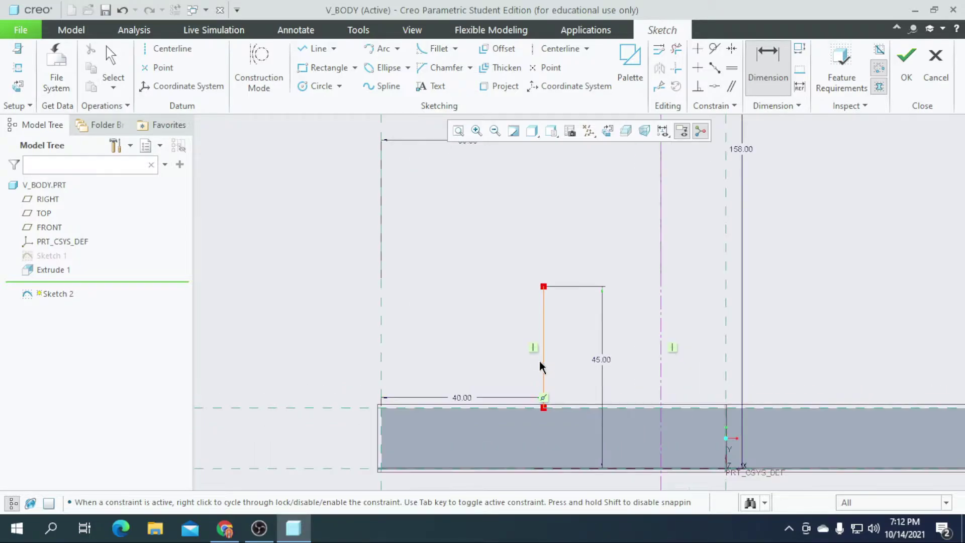
{"action": "scroll", "coordinate": [539, 361], "scroll_direction": "up", "scroll_amount": 1}
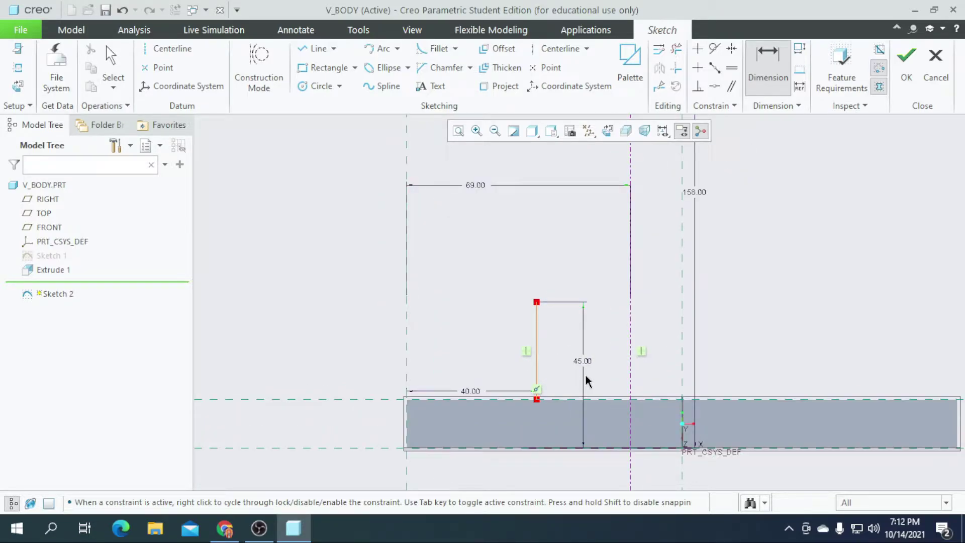
{"action": "scroll", "coordinate": [602, 357], "scroll_direction": "up", "scroll_amount": 1}
{"action": "scroll", "coordinate": [563, 287], "scroll_direction": "down", "scroll_amount": 2}
{"action": "scroll", "coordinate": [553, 252], "scroll_direction": "up", "scroll_amount": 2}
{"action": "scroll", "coordinate": [550, 221], "scroll_direction": "up", "scroll_amount": 2}
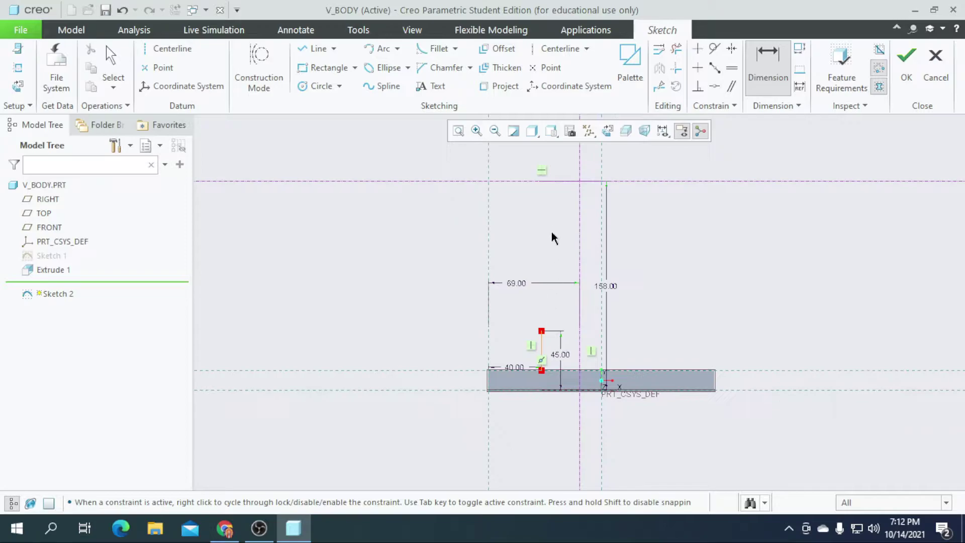
{"action": "scroll", "coordinate": [550, 246], "scroll_direction": "down", "scroll_amount": 1}
{"action": "left_click", "coordinate": [305, 47]}
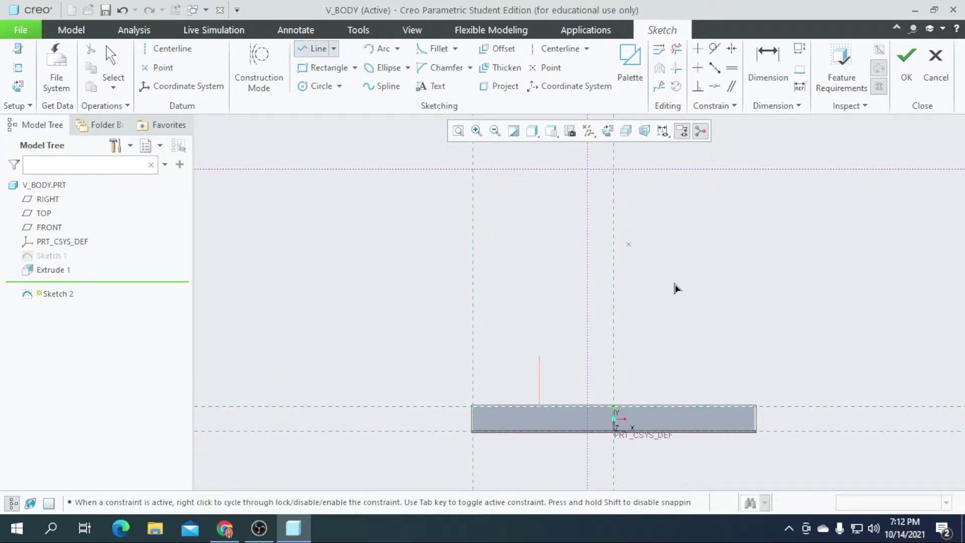
{"action": "scroll", "coordinate": [582, 254], "scroll_direction": "up", "scroll_amount": 1}
{"action": "scroll", "coordinate": [610, 243], "scroll_direction": "down", "scroll_amount": 4}
{"action": "left_click", "coordinate": [637, 223]}
{"action": "left_click", "coordinate": [532, 223]}
{"action": "left_click", "coordinate": [531, 314]}
{"action": "middle_click", "coordinate": [550, 299]}
{"action": "middle_click", "coordinate": [578, 219]}
Set the upper horizontal line's length to 30 and the attached vertical line's length to 72
{"action": "double_click", "coordinate": [595, 244]}
{"action": "type", "text": "30"}
{"action": "key", "text": "Return"}
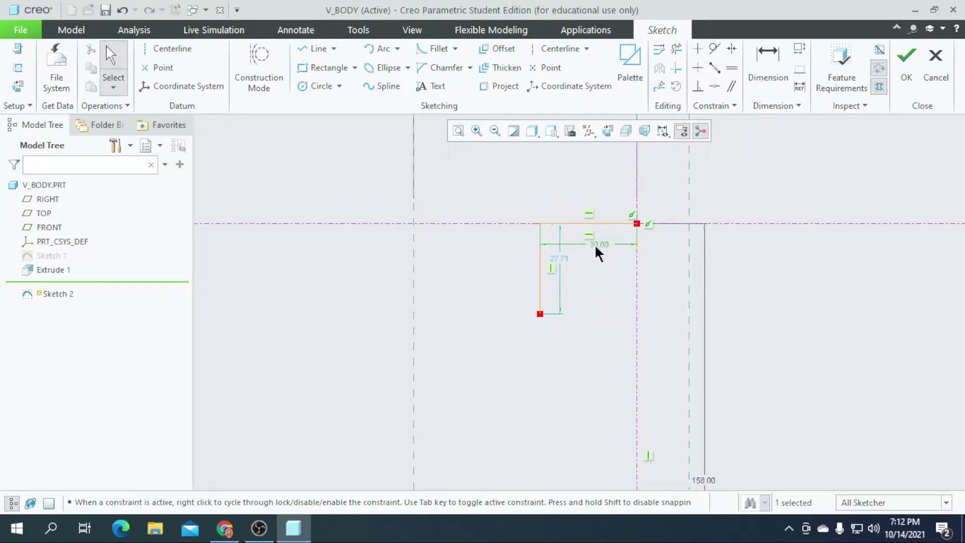
{"action": "double_click", "coordinate": [563, 258]}
{"action": "type", "text": "72"}
{"action": "key", "text": "Return"}
Draw a horizontal line from the lower end of the 72 long vertical line to the vertical centerline
{"action": "scroll", "coordinate": [568, 267], "scroll_direction": "down", "scroll_amount": 3}
{"action": "scroll", "coordinate": [550, 308], "scroll_direction": "up", "scroll_amount": 2}
{"action": "left_click", "coordinate": [316, 48]}
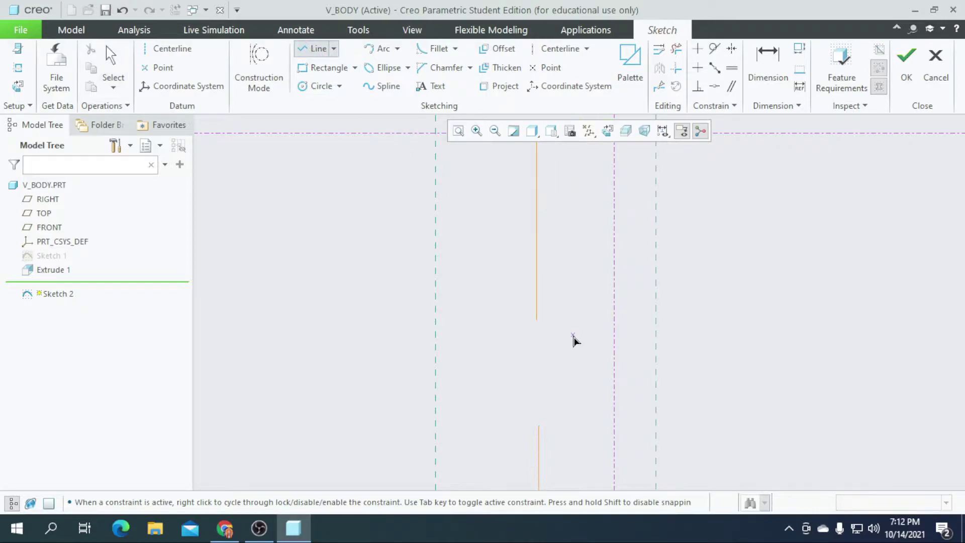
{"action": "left_click", "coordinate": [536, 319]}
{"action": "left_click", "coordinate": [613, 320]}
{"action": "middle_click", "coordinate": [549, 384]}
Draw a circle centred on the vertical centerline, about 21 below the lower horizontal line, and set its diameter to 54
{"action": "scroll", "coordinate": [571, 372], "scroll_direction": "down", "scroll_amount": 1}
{"action": "scroll", "coordinate": [571, 373], "scroll_direction": "up", "scroll_amount": 2}
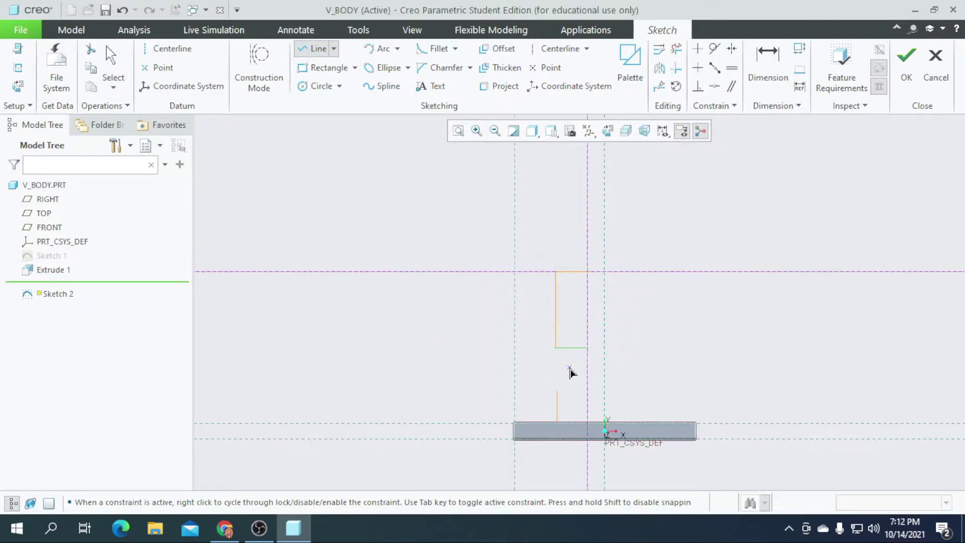
{"action": "middle_click_drag", "start_coordinate": [605, 396], "coordinate": [527, 269]}
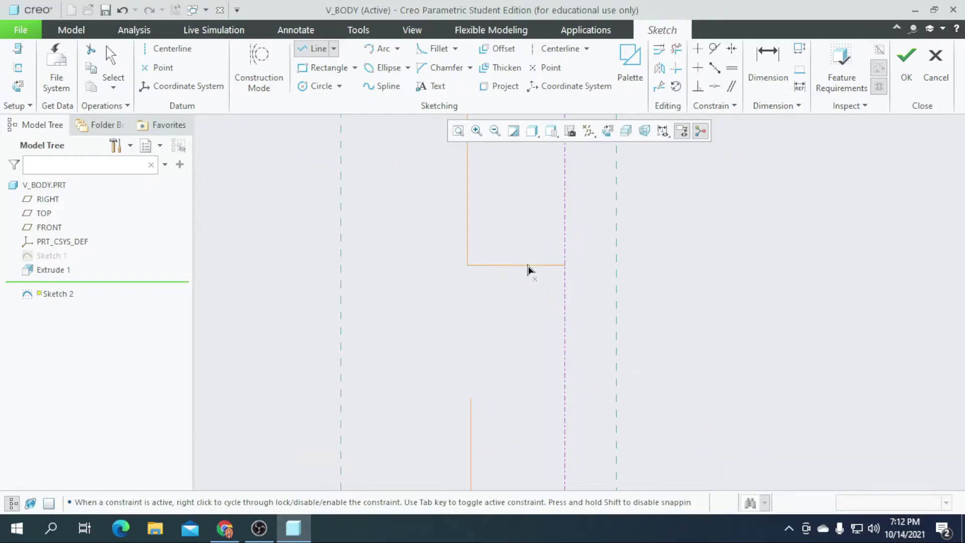
{"action": "left_click", "coordinate": [315, 88]}
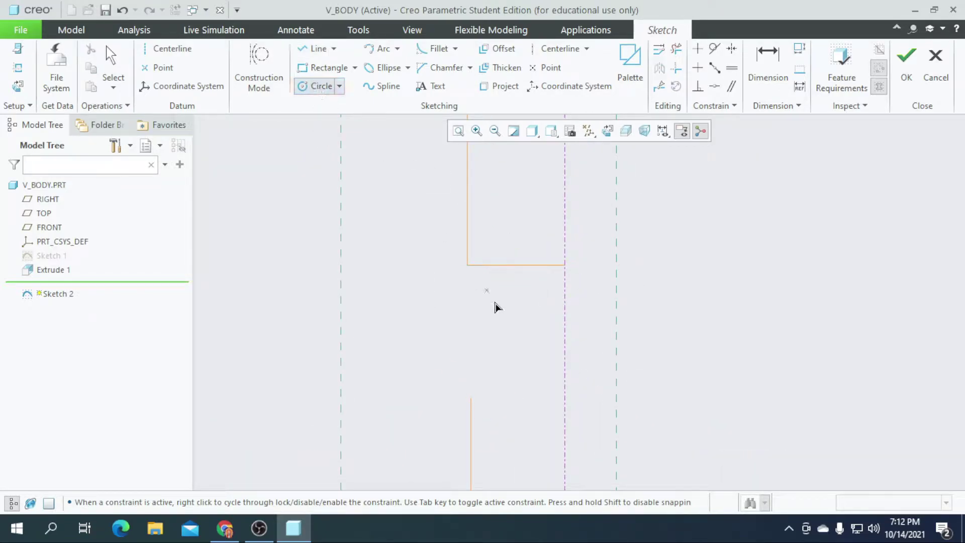
{"action": "left_click", "coordinate": [565, 333]}
{"action": "left_click", "coordinate": [584, 350]}
{"action": "middle_click", "coordinate": [525, 332]}
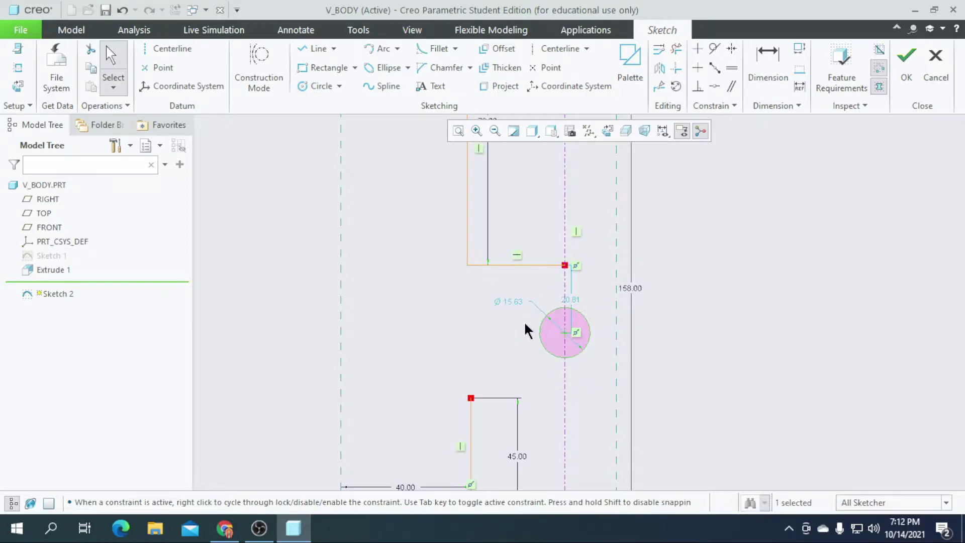
{"action": "double_click", "coordinate": [510, 301]}
{"action": "type", "text": "54"}
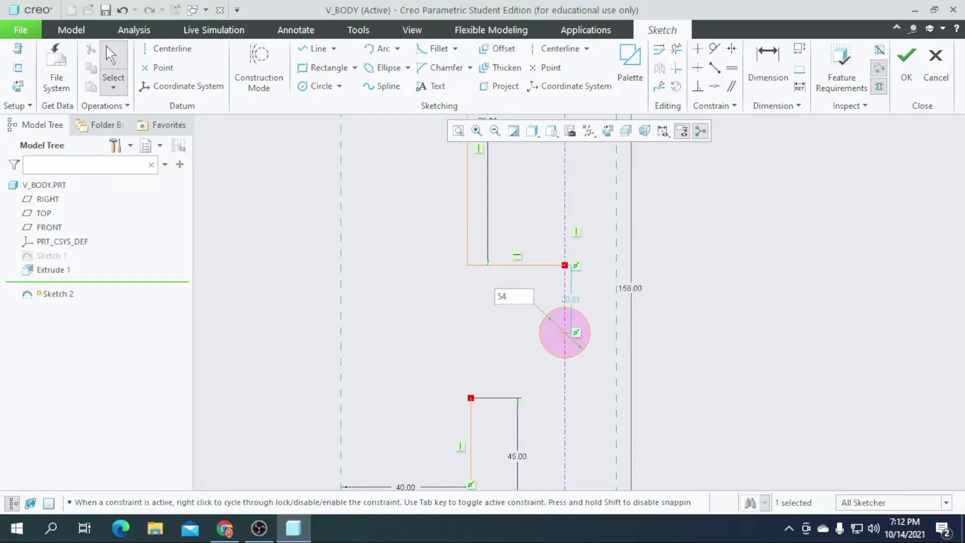
{"action": "key", "text": "Return"}
Dimension the circle's centre from the plate's bottom edge and set the height to 59
{"action": "scroll", "coordinate": [533, 287], "scroll_direction": "down", "scroll_amount": 4}
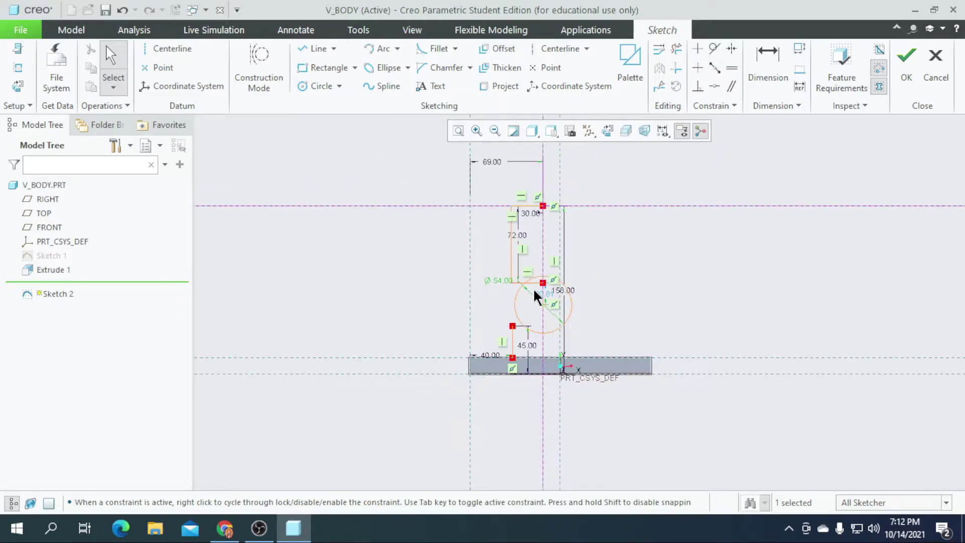
{"action": "scroll", "coordinate": [535, 299], "scroll_direction": "up", "scroll_amount": 3}
{"action": "left_click", "coordinate": [767, 67]}
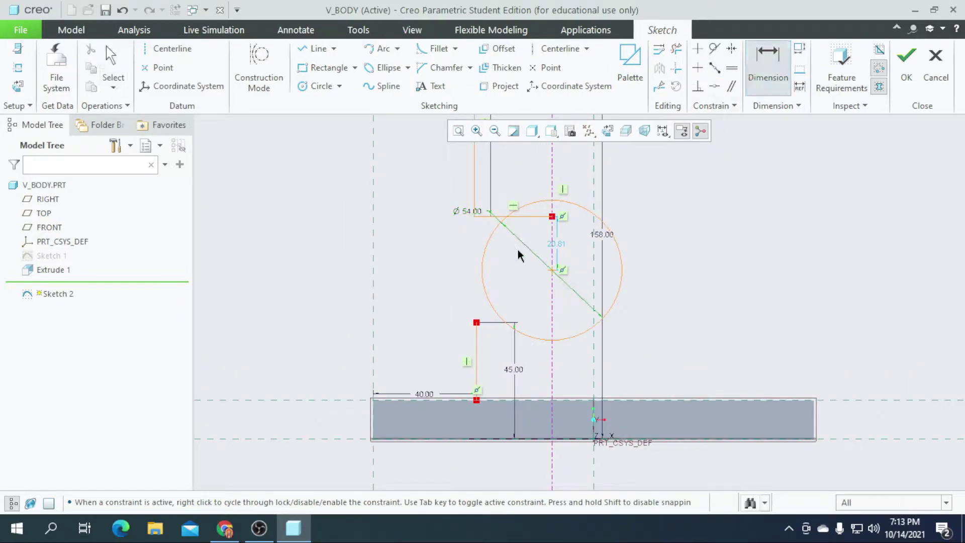
{"action": "left_click", "coordinate": [551, 270]}
{"action": "middle_click", "coordinate": [645, 342]}
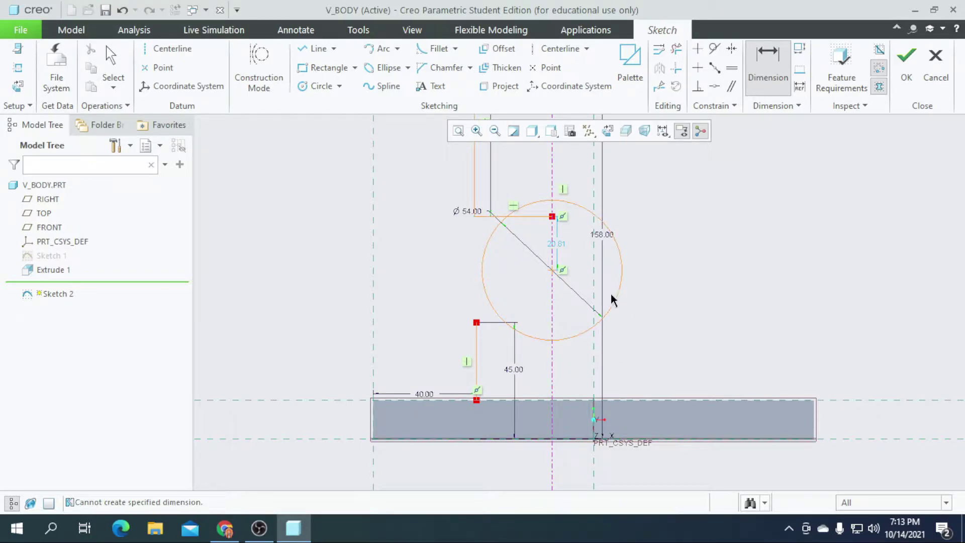
{"action": "left_click", "coordinate": [551, 270]}
{"action": "middle_click", "coordinate": [695, 294]}
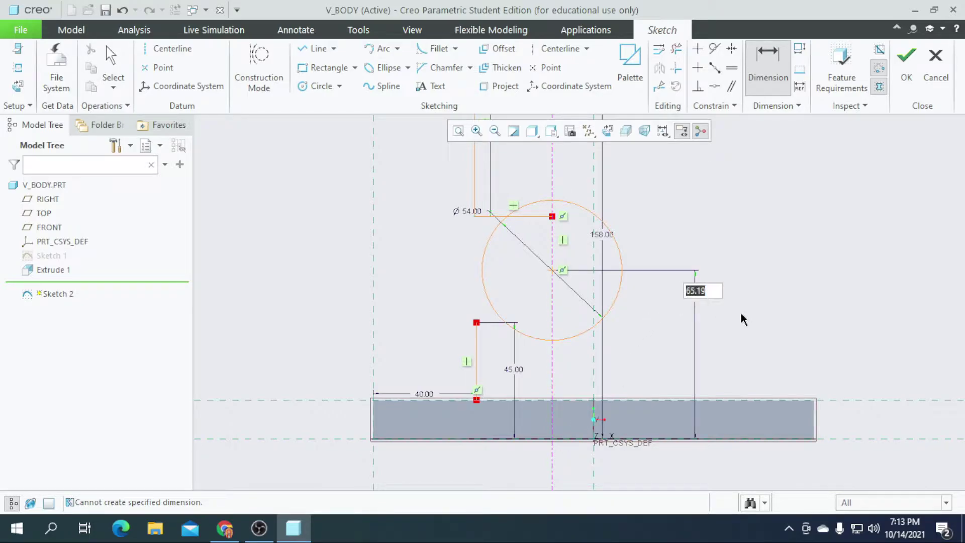
{"action": "type", "text": "59"}
{"action": "key", "text": "Return"}
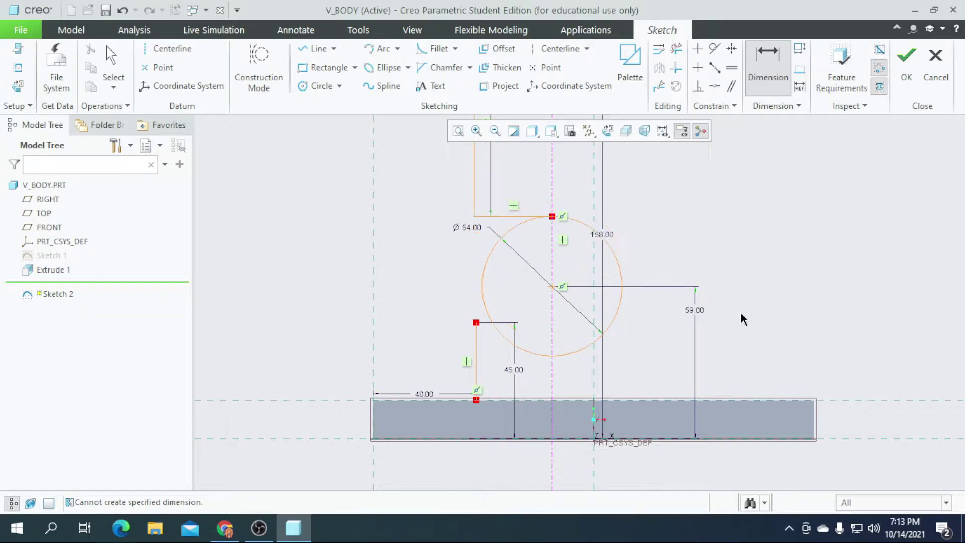
Trim away the left half of the 54 diameter circle up to the vertical centerline
{"action": "scroll", "coordinate": [568, 201], "scroll_direction": "up", "scroll_amount": 3}
{"action": "scroll", "coordinate": [568, 201], "scroll_direction": "up", "scroll_amount": 5}
{"action": "scroll", "coordinate": [490, 285], "scroll_direction": "up", "scroll_amount": 1}
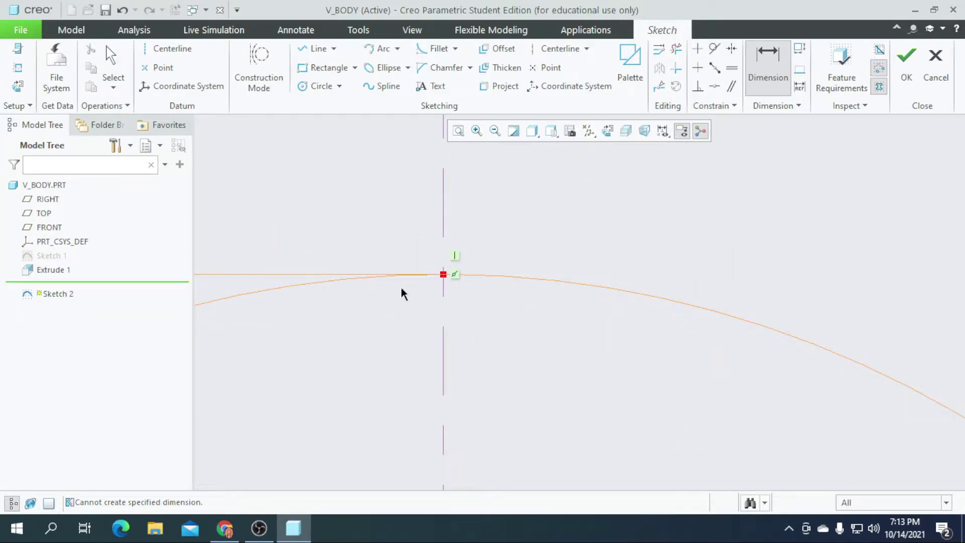
{"action": "scroll", "coordinate": [545, 231], "scroll_direction": "down", "scroll_amount": 6}
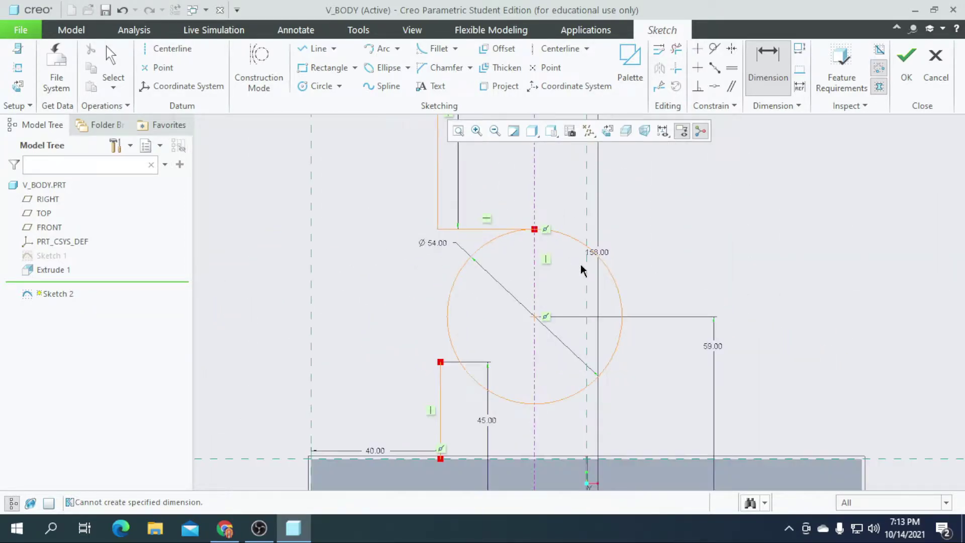
{"action": "scroll", "coordinate": [574, 294], "scroll_direction": "up", "scroll_amount": 1}
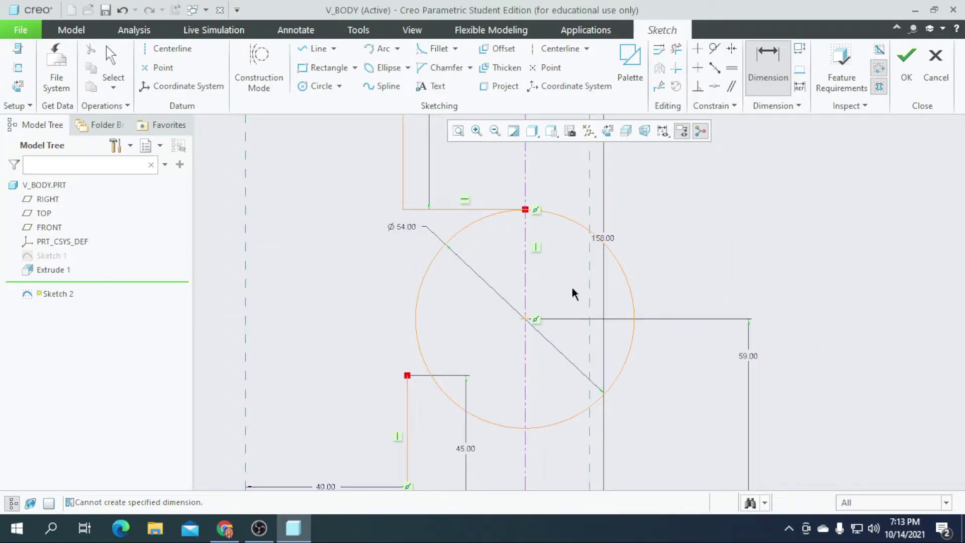
{"action": "left_click", "coordinate": [676, 49]}
{"action": "mouse_move", "coordinate": [416, 317]}
{"action": "left_mouse_down"}
{"action": "mouse_move", "coordinate": [449, 324]}
{"action": "mouse_move", "coordinate": [503, 413]}
{"action": "left_mouse_up"}
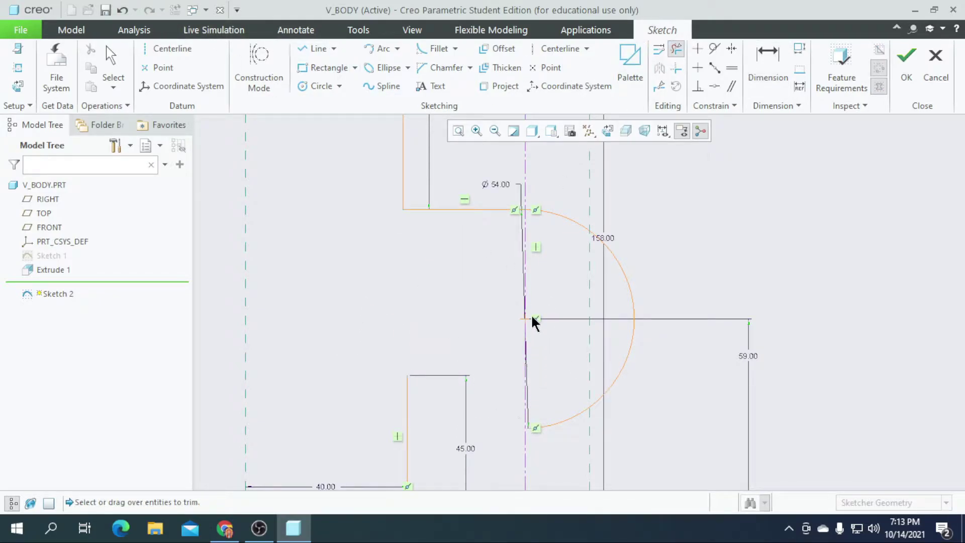
Corner-trim the half-circle arc and the lower horizontal line where they meet at the vertical centerline
{"action": "scroll", "coordinate": [533, 201], "scroll_direction": "up", "scroll_amount": 3}
{"action": "scroll", "coordinate": [530, 250], "scroll_direction": "up", "scroll_amount": 3}
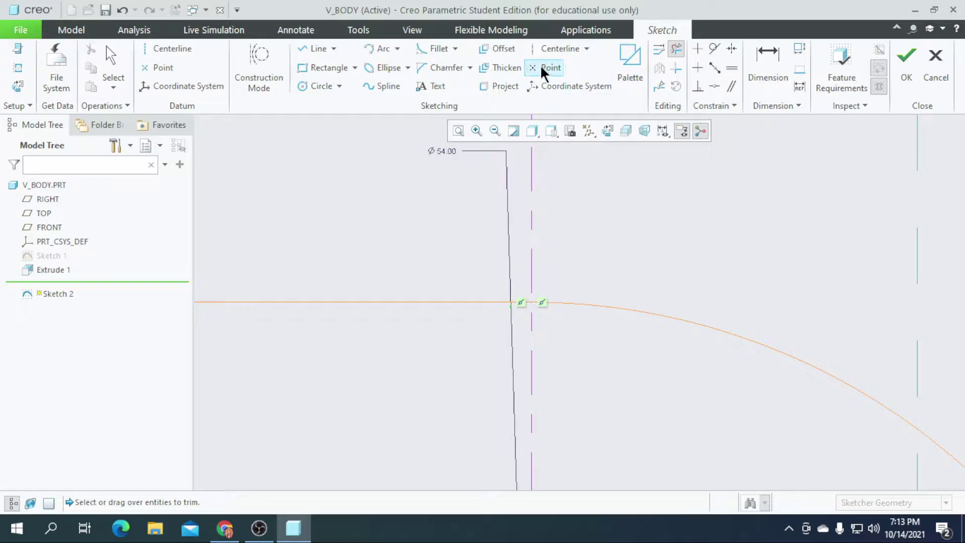
{"action": "left_click", "coordinate": [675, 69]}
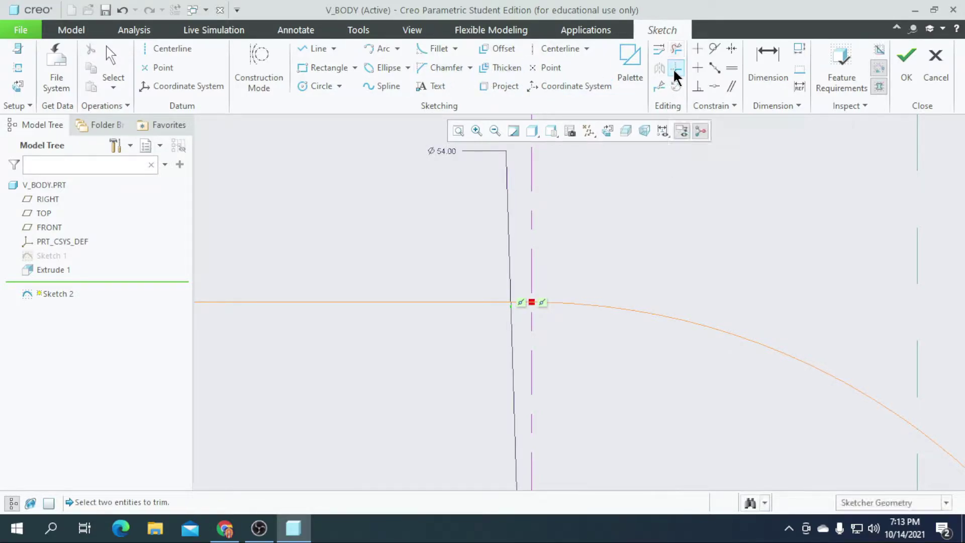
{"action": "left_click", "coordinate": [587, 303]}
{"action": "left_click", "coordinate": [470, 302]}
{"action": "scroll", "coordinate": [522, 249], "scroll_direction": "down", "scroll_amount": 4}
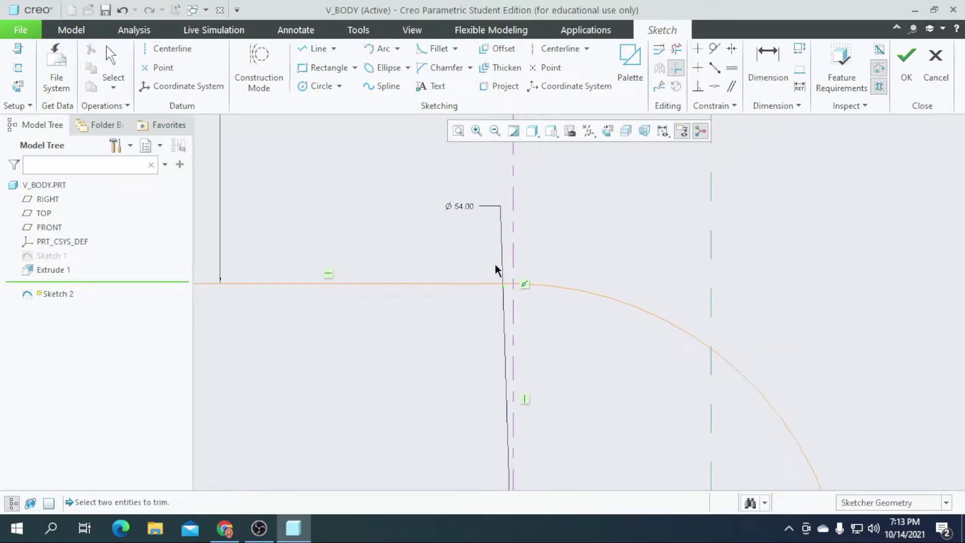
{"action": "scroll", "coordinate": [524, 245], "scroll_direction": "down", "scroll_amount": 3}
{"action": "scroll", "coordinate": [541, 353], "scroll_direction": "up", "scroll_amount": 5}
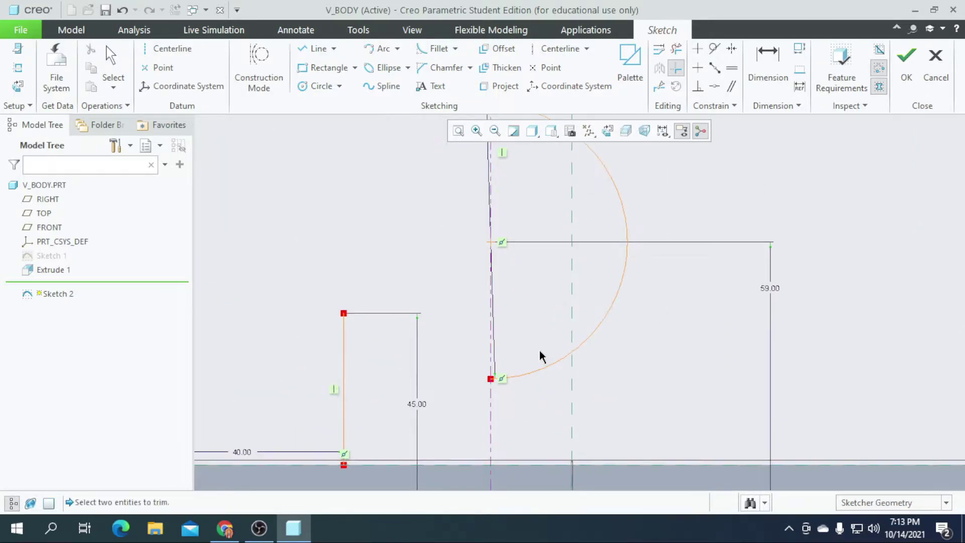
{"action": "scroll", "coordinate": [492, 378], "scroll_direction": "up", "scroll_amount": 1}
{"action": "scroll", "coordinate": [503, 374], "scroll_direction": "down", "scroll_amount": 1}
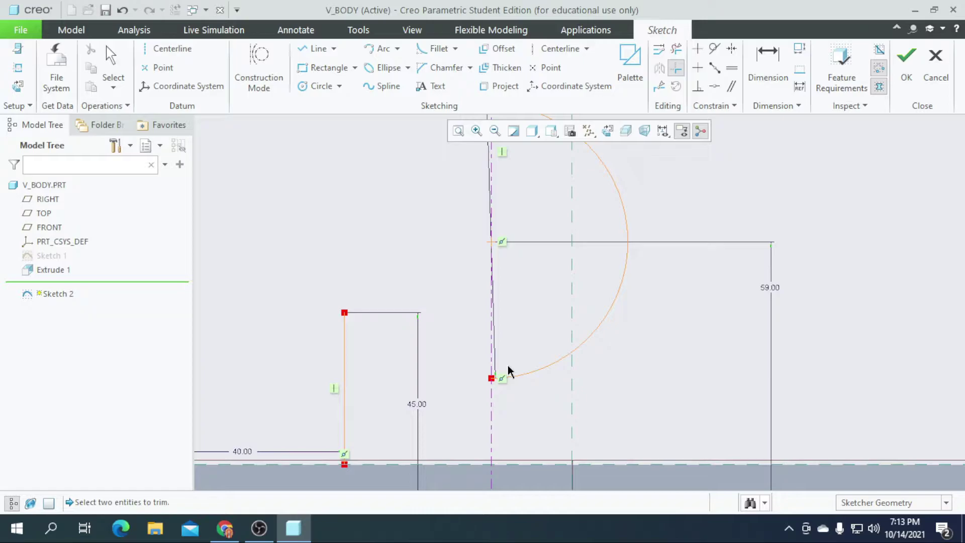
{"action": "scroll", "coordinate": [509, 373], "scroll_direction": "down", "scroll_amount": 1}
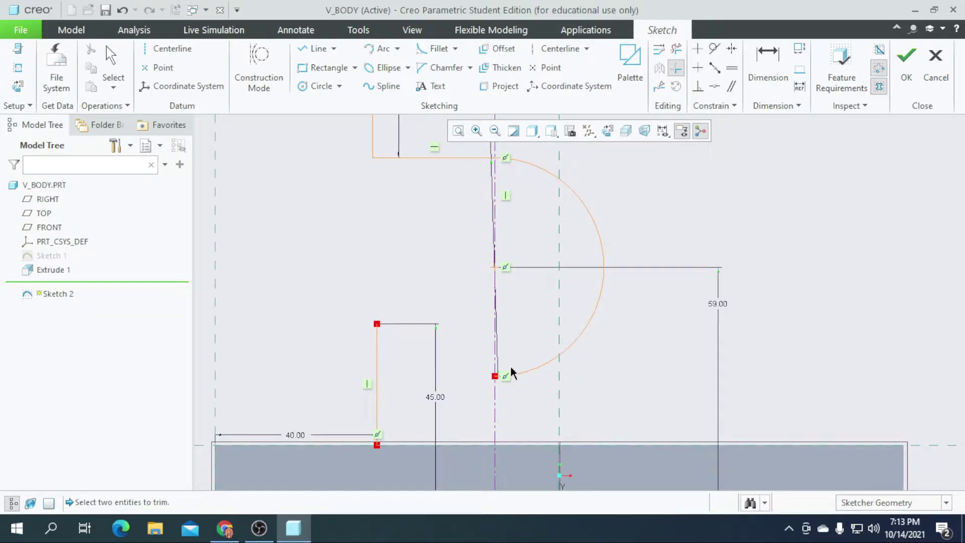
{"action": "scroll", "coordinate": [510, 372], "scroll_direction": "down", "scroll_amount": 2}
{"action": "scroll", "coordinate": [495, 403], "scroll_direction": "up", "scroll_amount": 1}
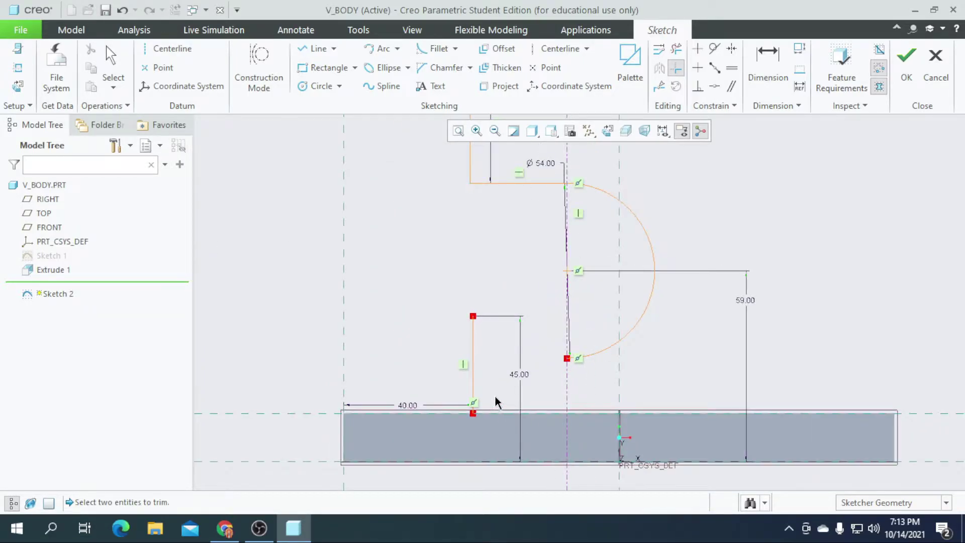
Draw a circle inside the half-circle arc, with its centre level with the arc's centre, and set its diameter to 30
{"action": "left_click", "coordinate": [318, 86]}
{"action": "scroll", "coordinate": [656, 261], "scroll_direction": "up", "scroll_amount": 2}
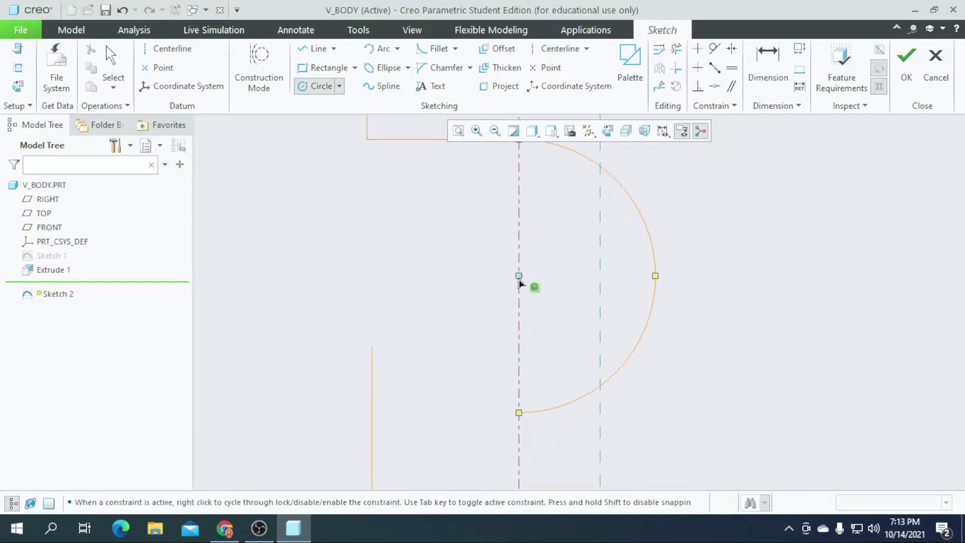
{"action": "left_click", "coordinate": [551, 275]}
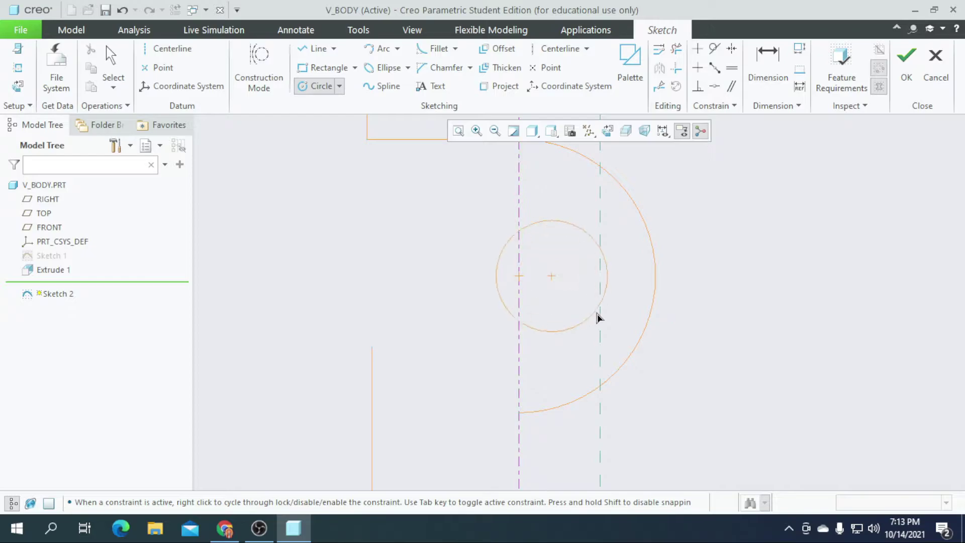
{"action": "left_click", "coordinate": [616, 339]}
{"action": "scroll", "coordinate": [576, 304], "scroll_direction": "down", "scroll_amount": 2}
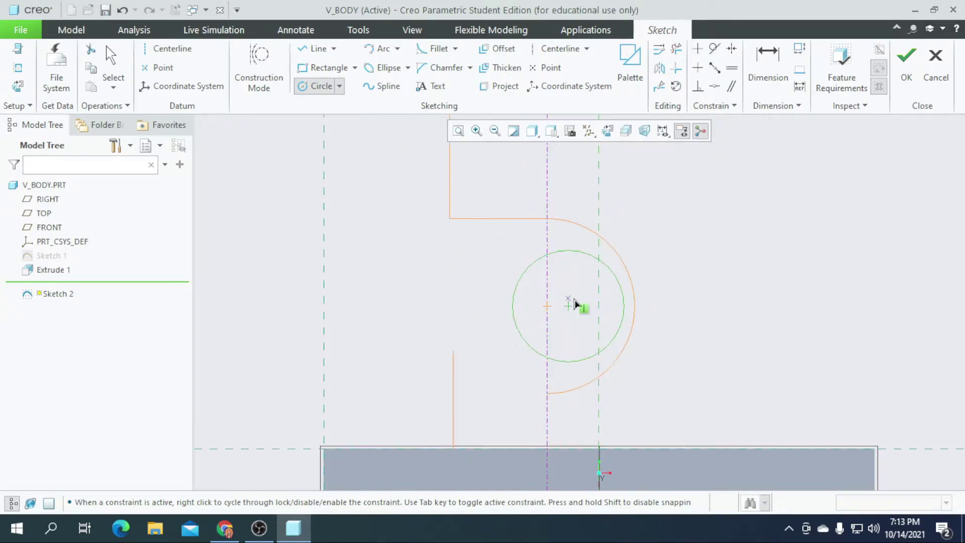
{"action": "middle_click", "coordinate": [574, 303]}
{"action": "scroll", "coordinate": [575, 303], "scroll_direction": "up", "scroll_amount": 2}
{"action": "double_click", "coordinate": [457, 230]}
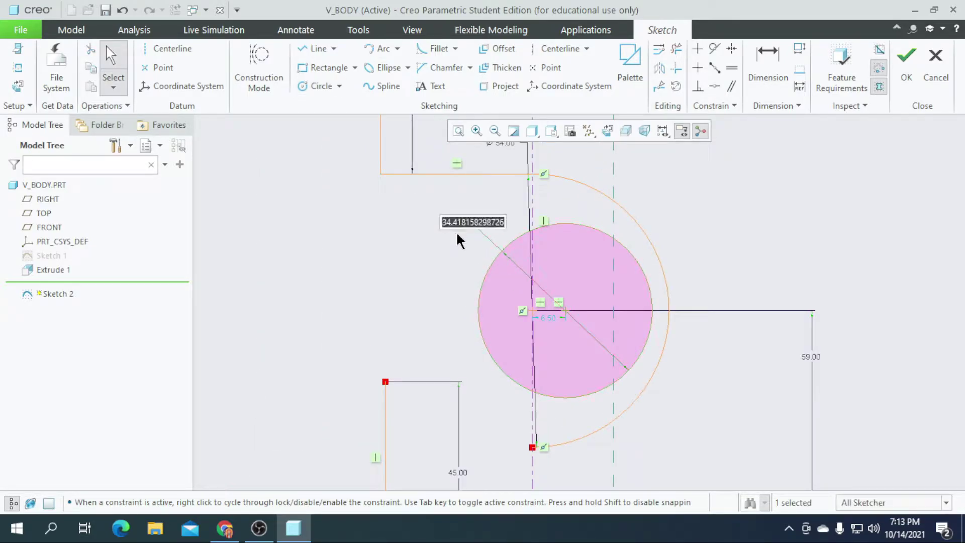
{"action": "type", "text": "30"}
{"action": "key", "text": "Return"}
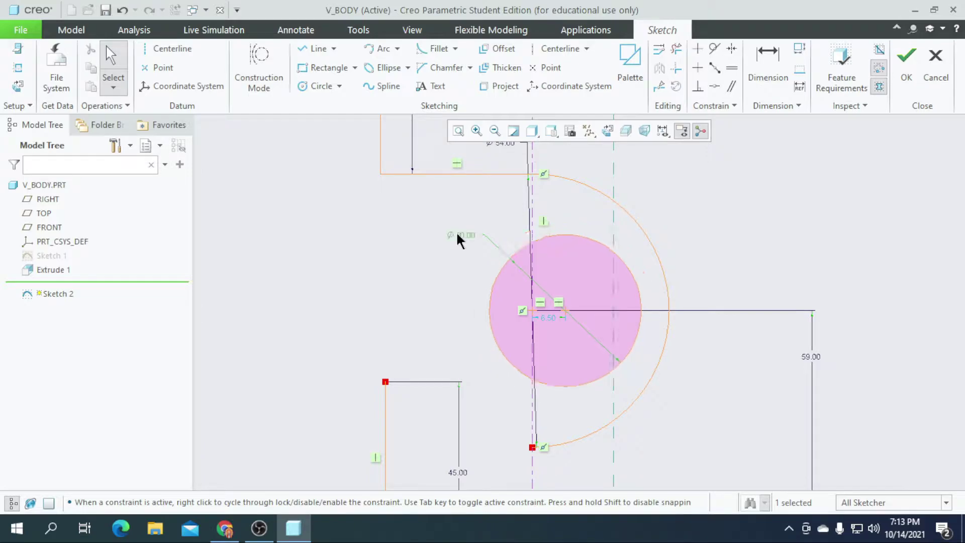
Set the horizontal distance between the vertical centerline and the 30 diameter circle's centre to 12
{"action": "scroll", "coordinate": [561, 322], "scroll_direction": "up", "scroll_amount": 2}
{"action": "double_click", "coordinate": [540, 320]}
{"action": "type", "text": "12"}
{"action": "key", "text": "Return"}
{"action": "scroll", "coordinate": [612, 345], "scroll_direction": "up", "scroll_amount": 1}
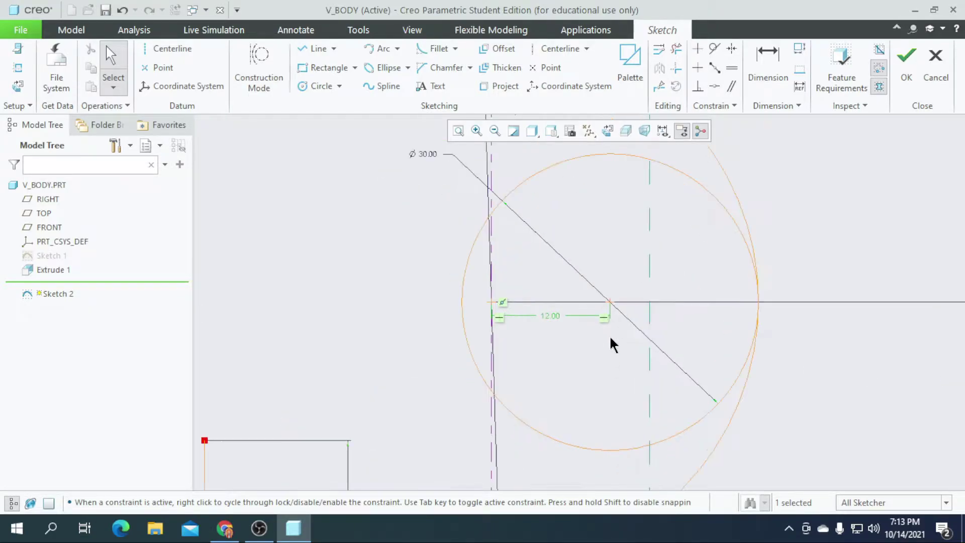
{"action": "scroll", "coordinate": [611, 332], "scroll_direction": "down", "scroll_amount": 3}
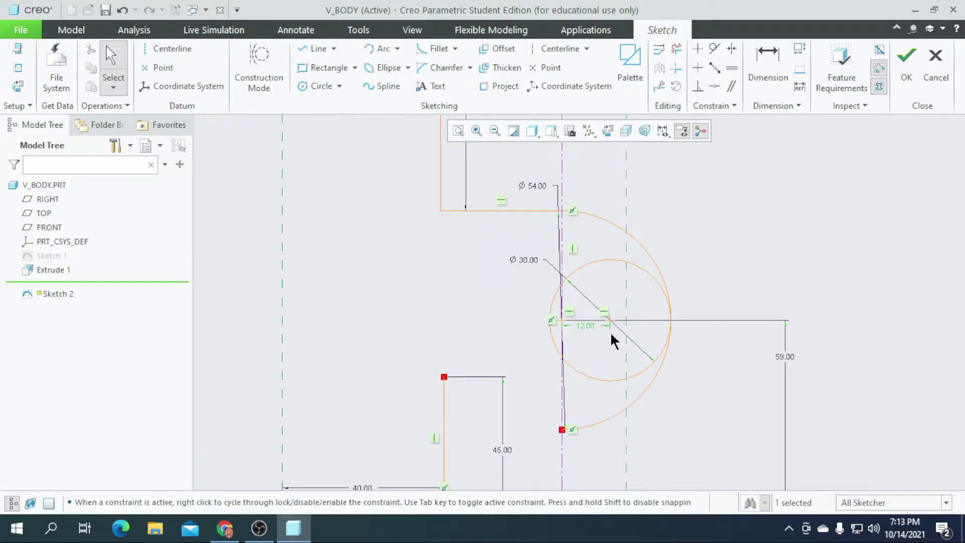
Trim away the large arc's lower half and the small circle's upper-right portion between the vertical reference and the tangent point
{"action": "scroll", "coordinate": [646, 220], "scroll_direction": "up", "scroll_amount": 2}
{"action": "left_click", "coordinate": [677, 48]}
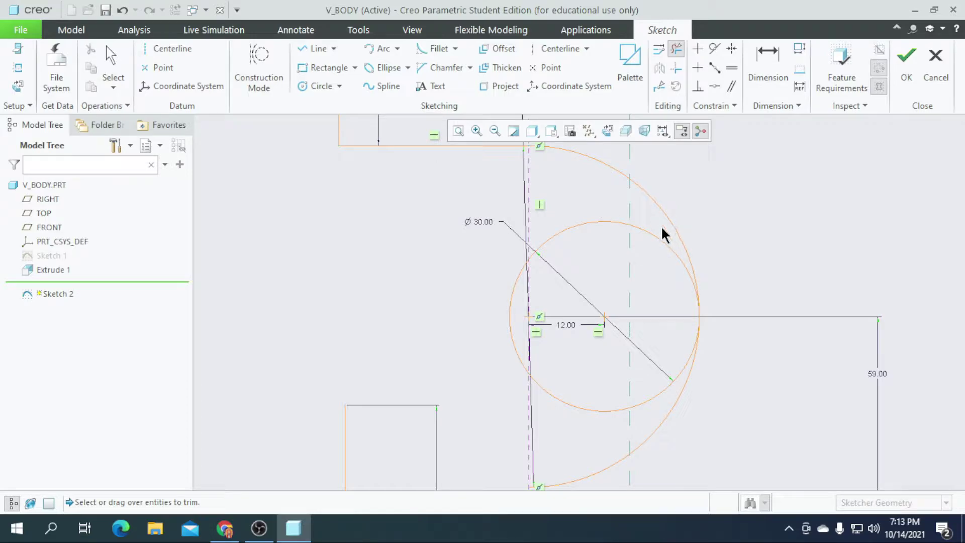
{"action": "left_click", "coordinate": [662, 255]}
{"action": "left_click_drag", "start_coordinate": [652, 460], "coordinate": [583, 475]}
{"action": "scroll", "coordinate": [693, 314], "scroll_direction": "up", "scroll_amount": 6}
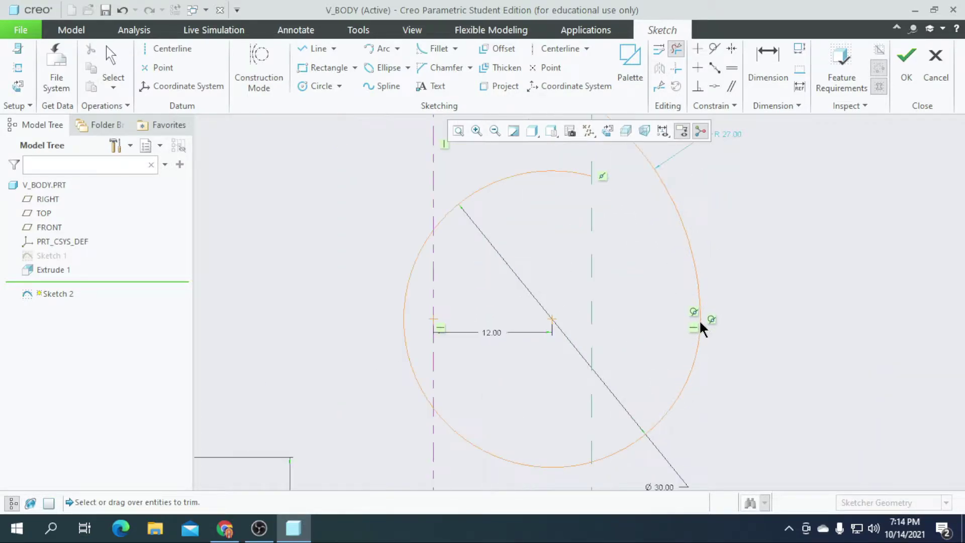
{"action": "scroll", "coordinate": [695, 365], "scroll_direction": "down", "scroll_amount": 5}
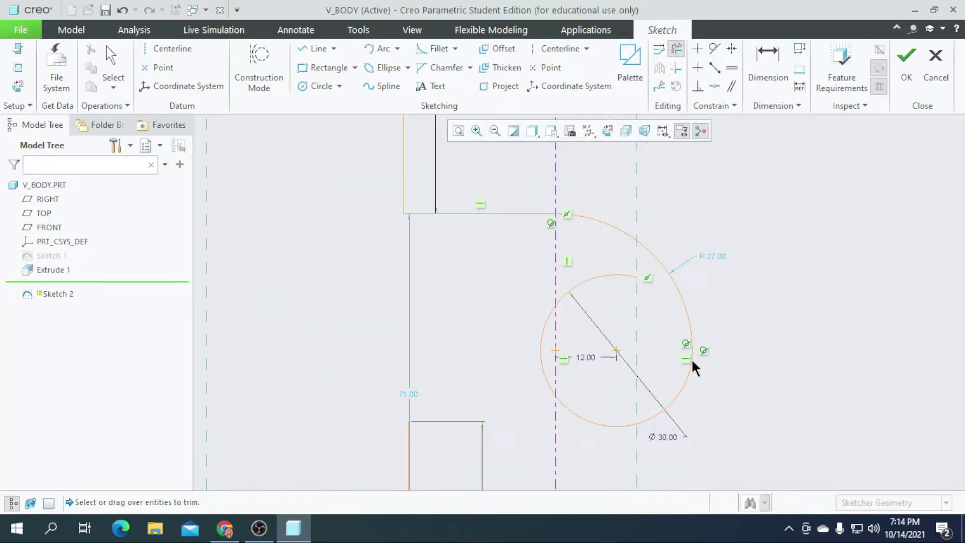
{"action": "scroll", "coordinate": [628, 274], "scroll_direction": "down", "scroll_amount": 2}
{"action": "scroll", "coordinate": [624, 324], "scroll_direction": "up", "scroll_amount": 3}
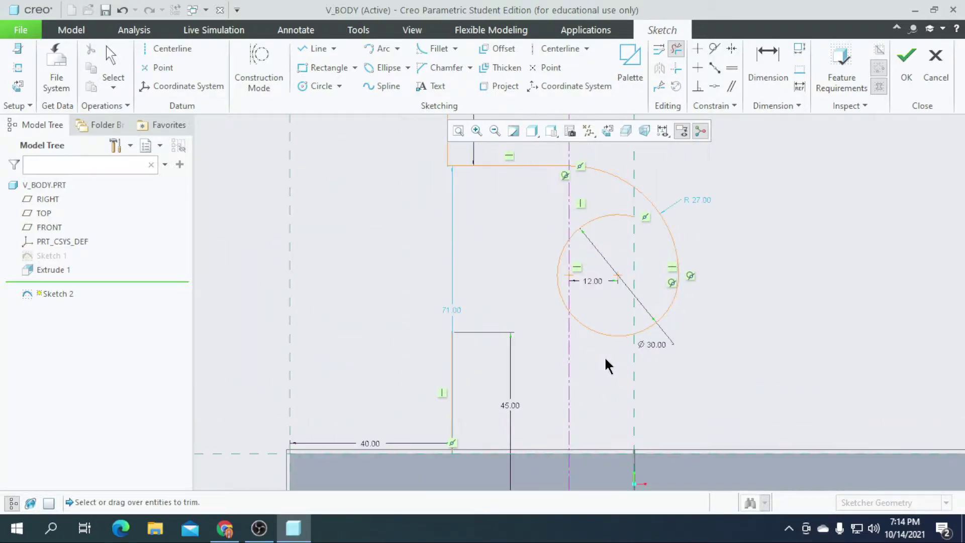
Draw a horizontal line rightward from the top end of the 45 high vertical line and set its length to 9
{"action": "scroll", "coordinate": [585, 380], "scroll_direction": "down", "scroll_amount": 1}
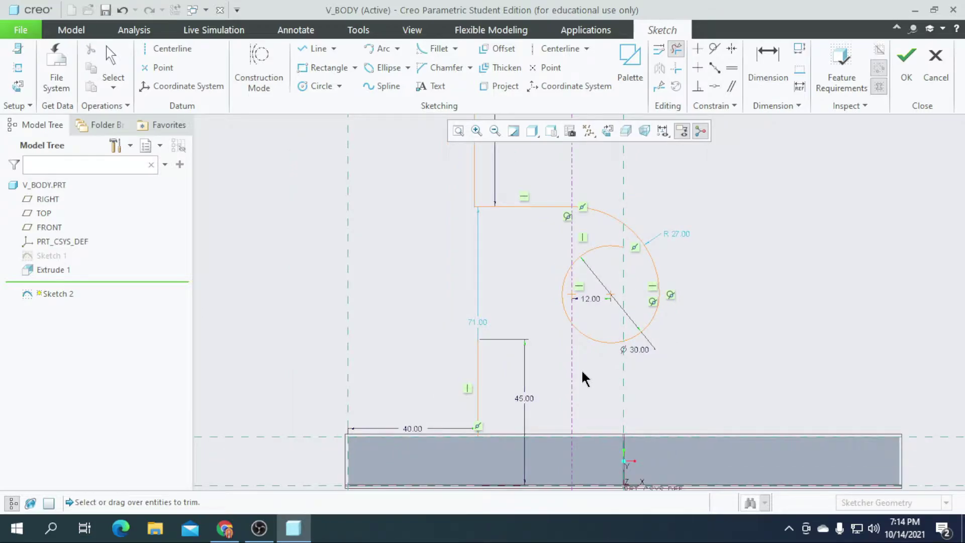
{"action": "scroll", "coordinate": [629, 369], "scroll_direction": "up", "scroll_amount": 1}
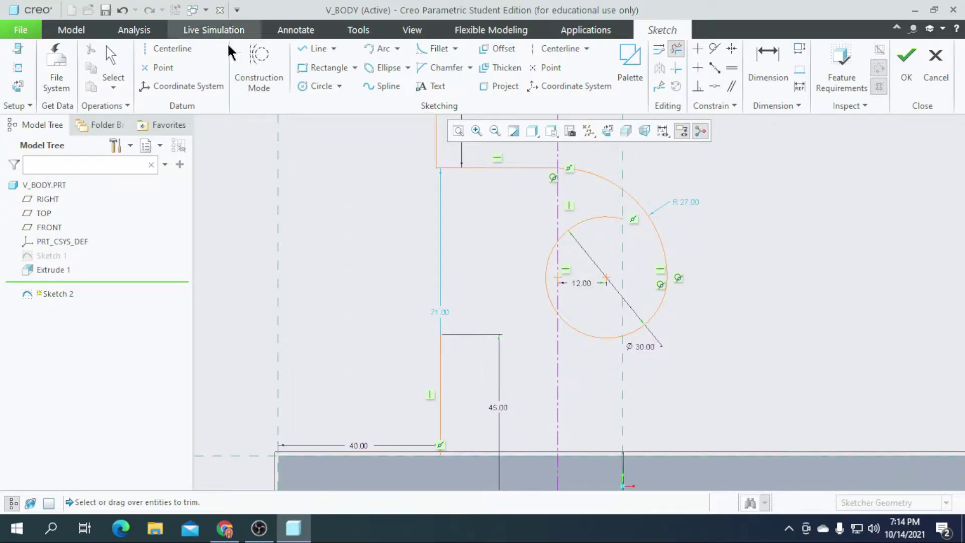
{"action": "left_click", "coordinate": [316, 49]}
{"action": "scroll", "coordinate": [490, 324], "scroll_direction": "up", "scroll_amount": 2}
{"action": "left_click", "coordinate": [417, 341]}
{"action": "left_click", "coordinate": [466, 338]}
{"action": "scroll", "coordinate": [466, 336], "scroll_direction": "up", "scroll_amount": 2}
{"action": "middle_click", "coordinate": [427, 330]}
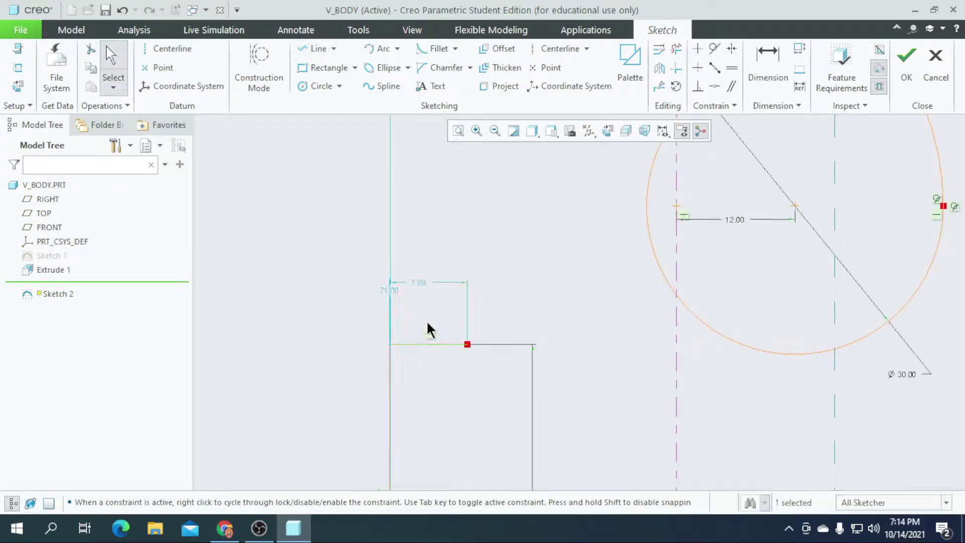
{"action": "double_click", "coordinate": [416, 282]}
{"action": "type", "text": "9"}
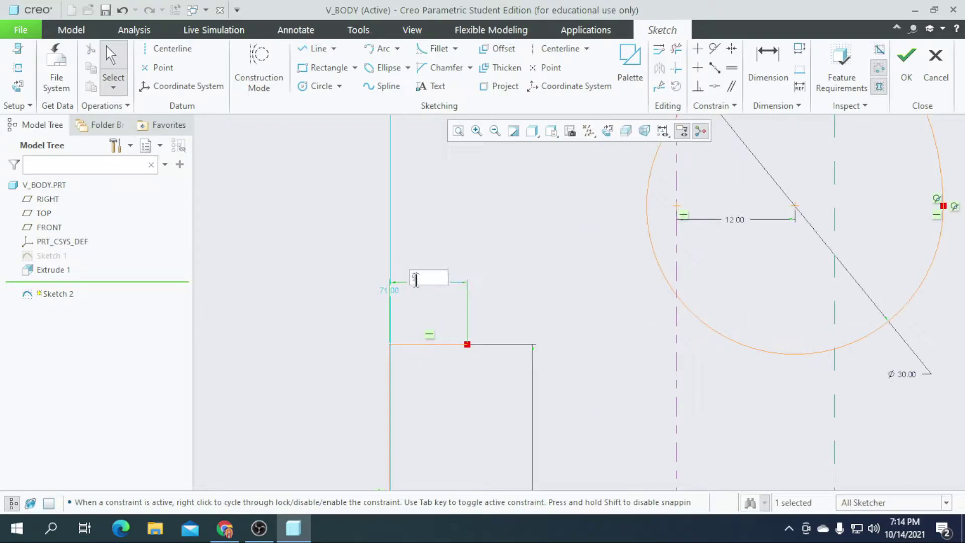
{"action": "key", "text": "Return"}
{"action": "scroll", "coordinate": [420, 289], "scroll_direction": "down", "scroll_amount": 3}
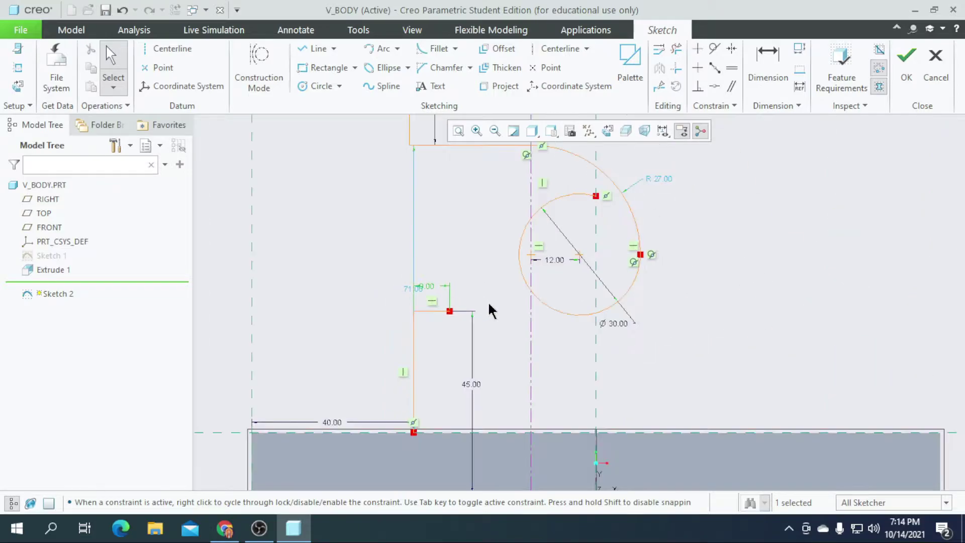
Draw a slanted line from the vertical centerline, about 7 above the plate's top edge, up and right past the 30 diameter circle
{"action": "left_click", "coordinate": [314, 49]}
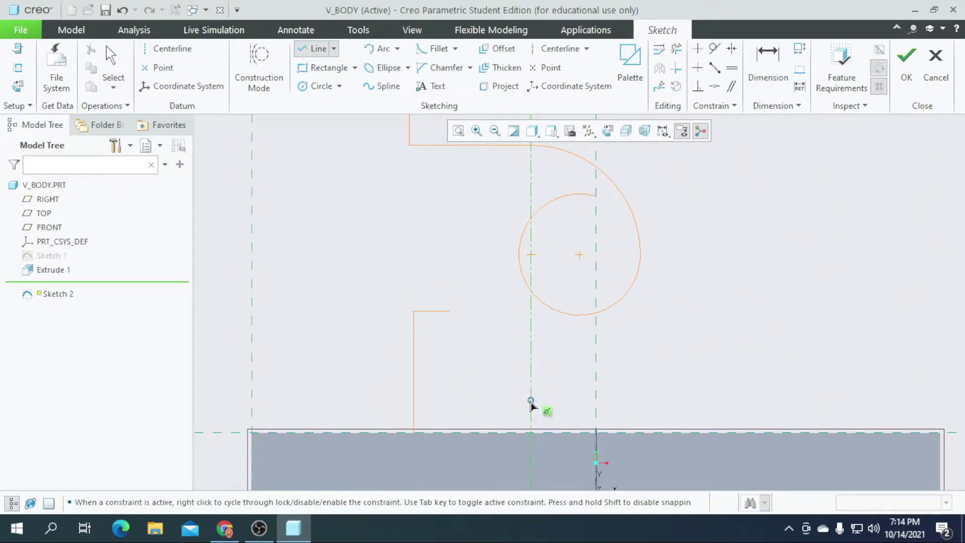
{"action": "left_click", "coordinate": [530, 402]}
{"action": "left_click", "coordinate": [702, 244]}
{"action": "middle_click", "coordinate": [704, 249]}
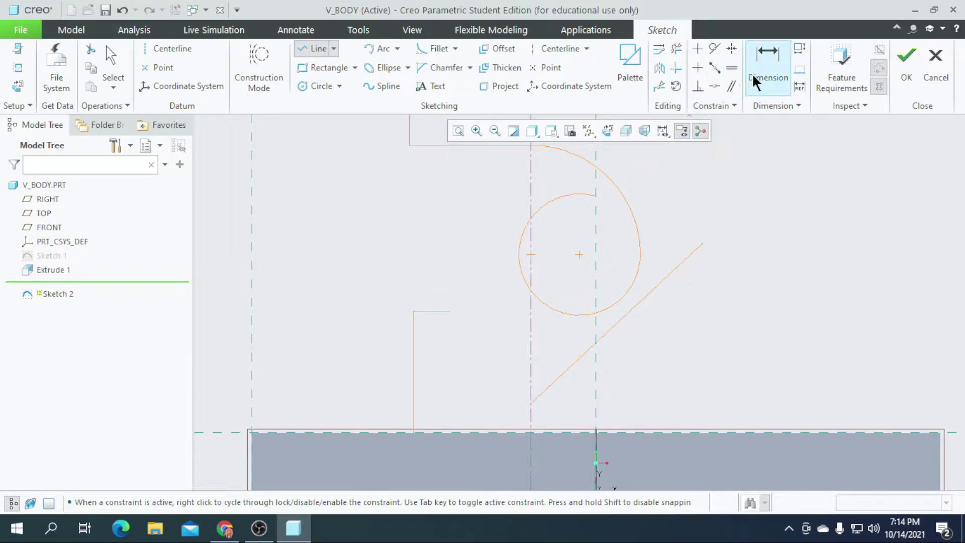
Dimension the angle between the slanted line and the plate's top edge and set it to 45 degrees
{"action": "left_click", "coordinate": [767, 65]}
{"action": "left_click", "coordinate": [577, 358]}
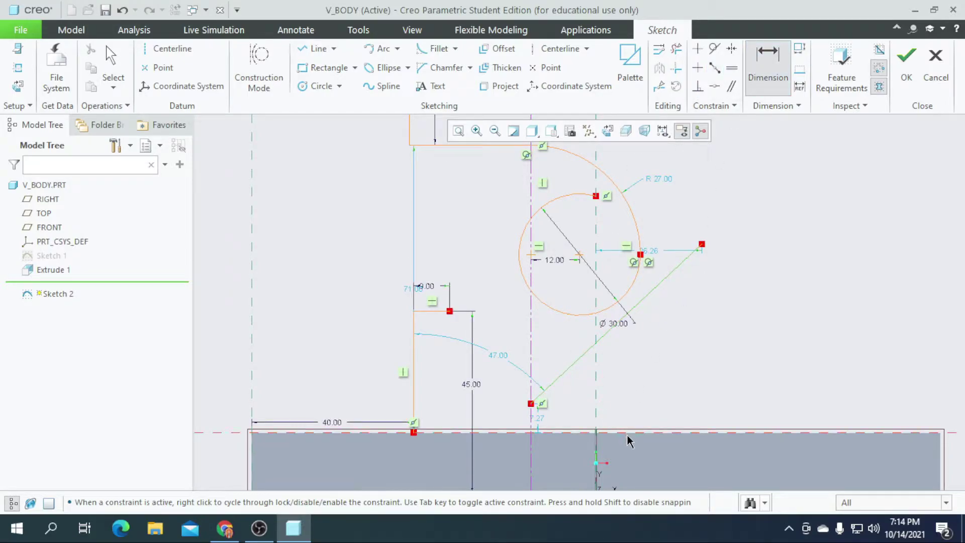
{"action": "middle_click", "coordinate": [631, 391]}
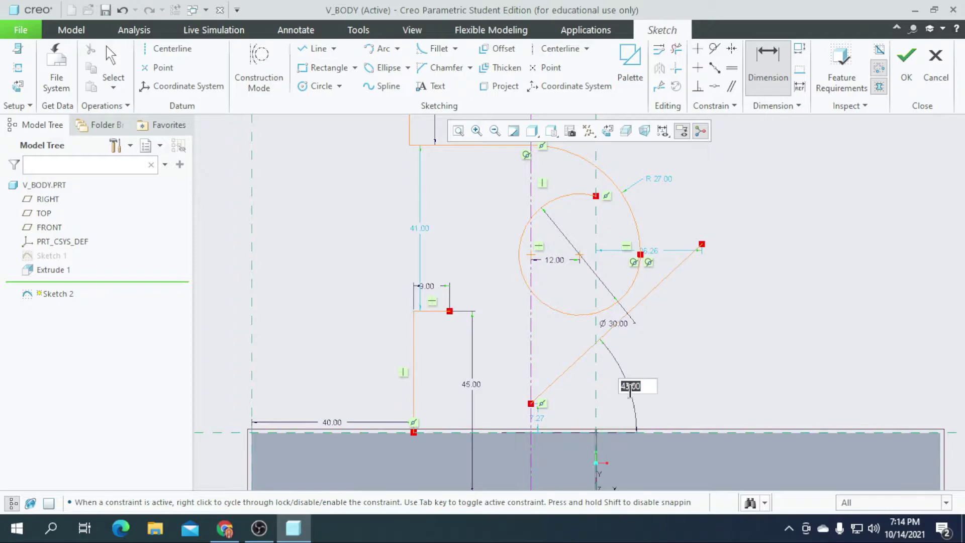
{"action": "type", "text": "45"}
{"action": "key", "text": "Return"}
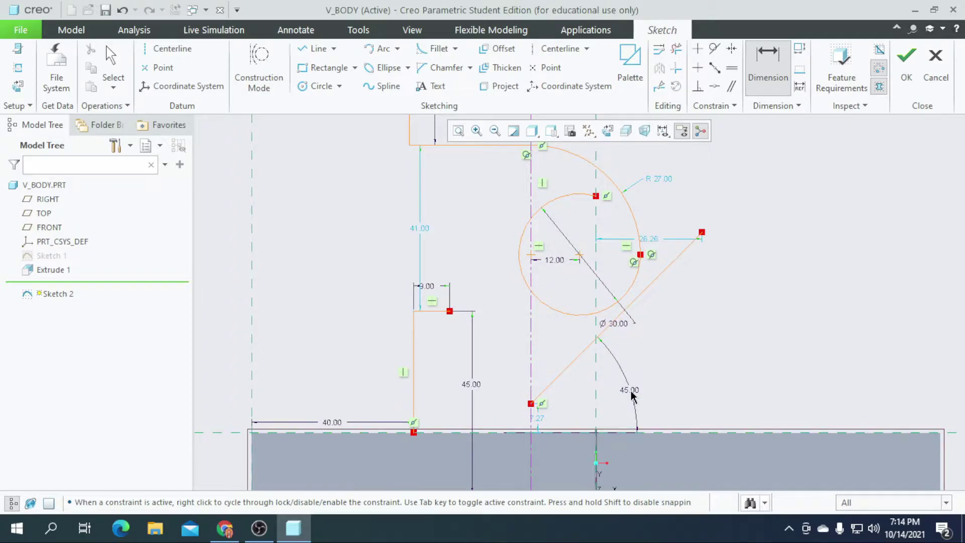
Constrain the slanted line to be tangent to the lower right of the 30 diameter arc
{"action": "left_click", "coordinate": [715, 48]}
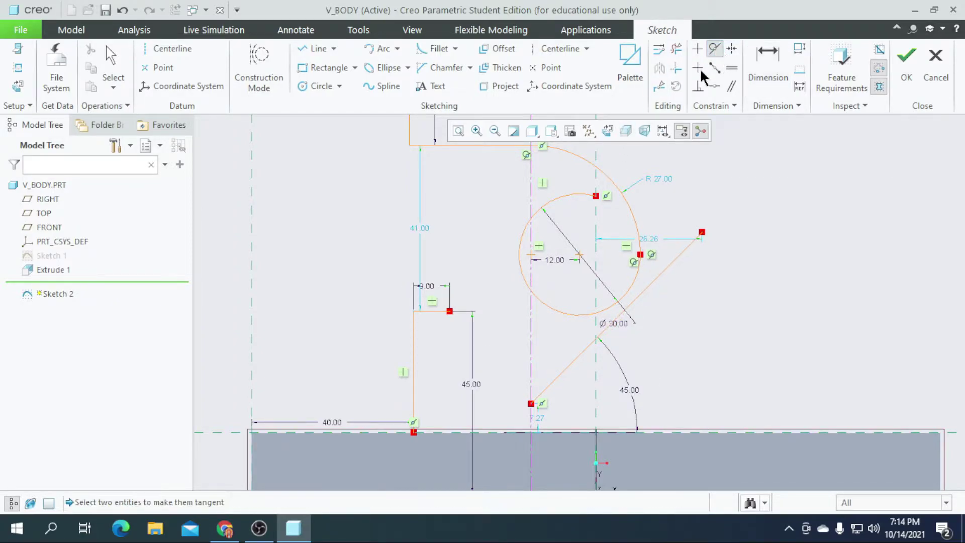
{"action": "scroll", "coordinate": [668, 279], "scroll_direction": "down", "scroll_amount": 3}
{"action": "left_click", "coordinate": [594, 320]}
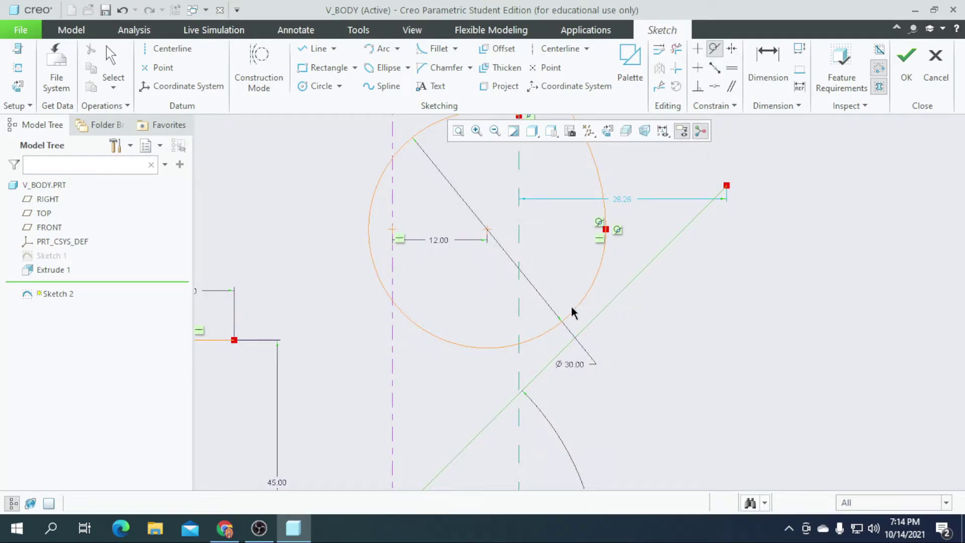
{"action": "left_click", "coordinate": [575, 309]}
{"action": "scroll", "coordinate": [677, 314], "scroll_direction": "up", "scroll_amount": 2}
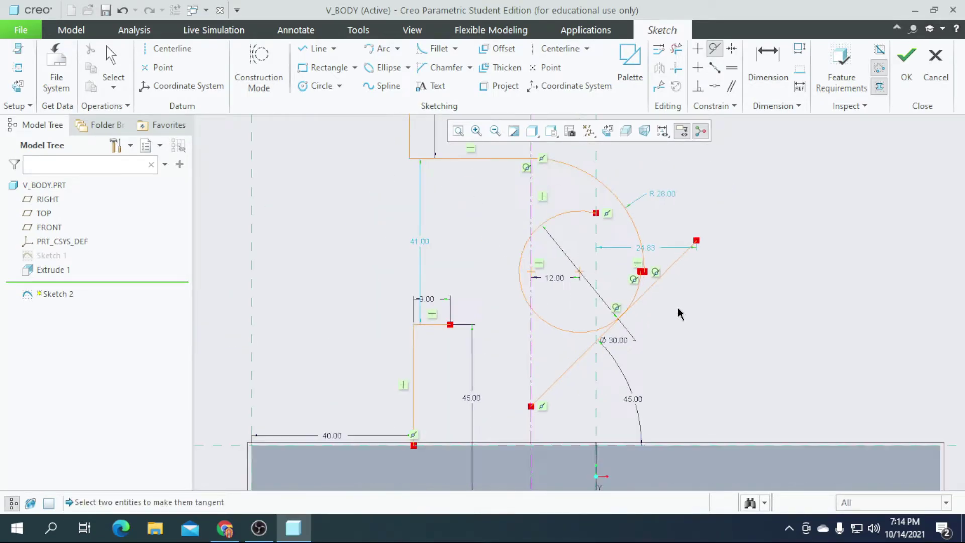
{"action": "scroll", "coordinate": [637, 316], "scroll_direction": "down", "scroll_amount": 1}
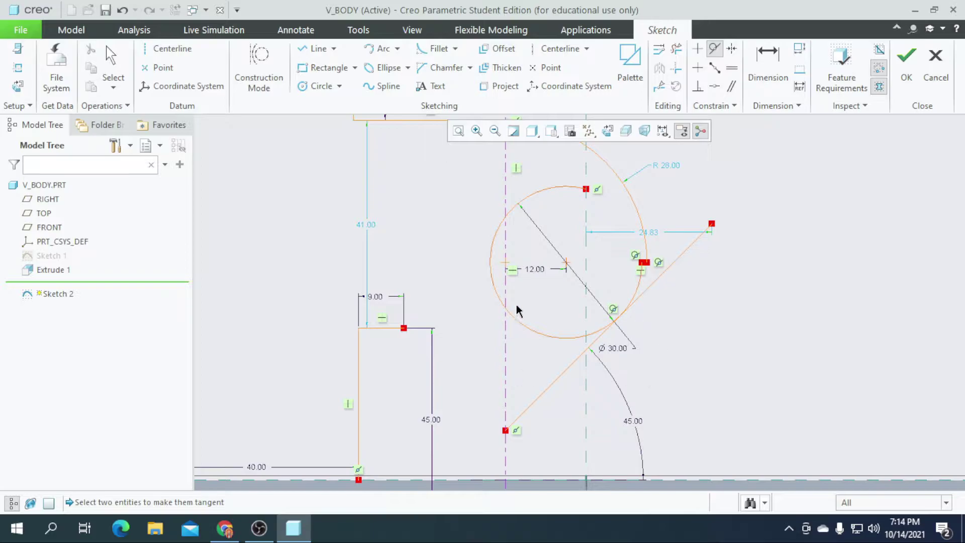
{"action": "scroll", "coordinate": [573, 327], "scroll_direction": "up", "scroll_amount": 1}
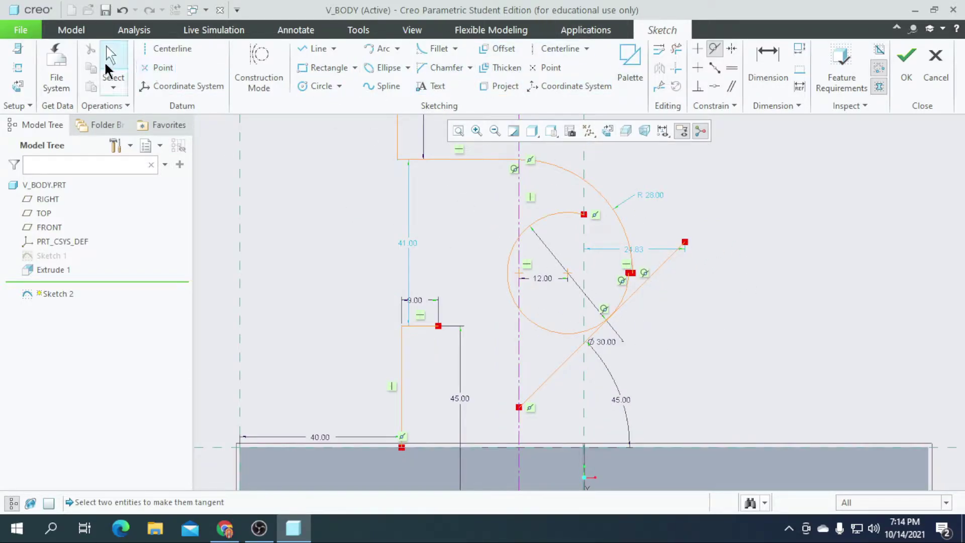
Mirror the slanted line about the vertical centerline
{"action": "left_click", "coordinate": [108, 67]}
{"action": "left_click", "coordinate": [570, 357]}
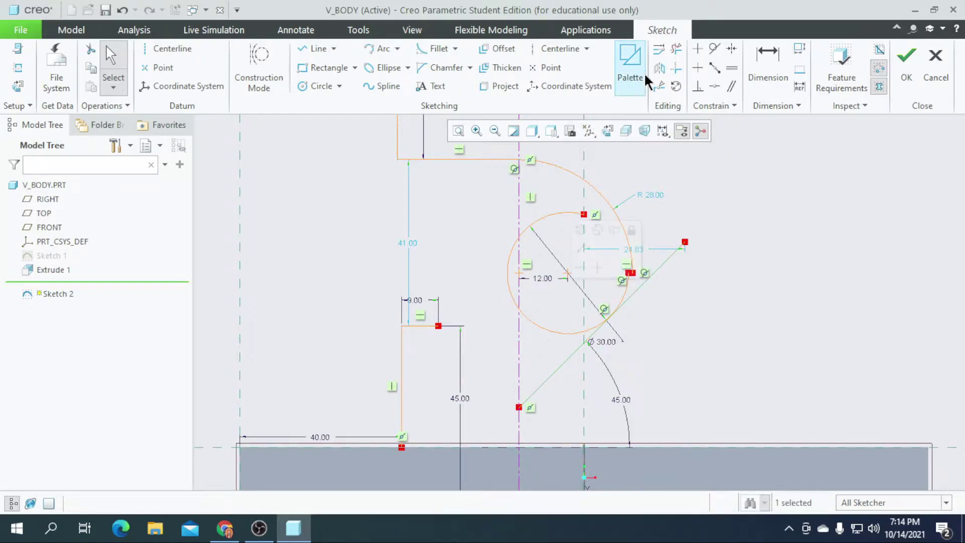
{"action": "left_click", "coordinate": [659, 68]}
{"action": "left_click", "coordinate": [519, 336]}
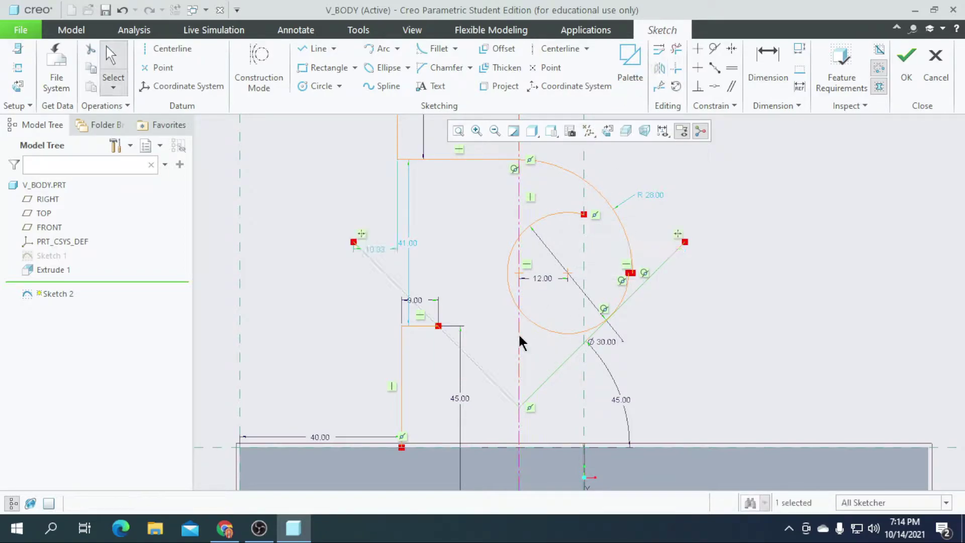
Trim off the short end of the 9 long horizontal line that extends beyond the mirrored slanted line
{"action": "scroll", "coordinate": [438, 327], "scroll_direction": "up", "scroll_amount": 5}
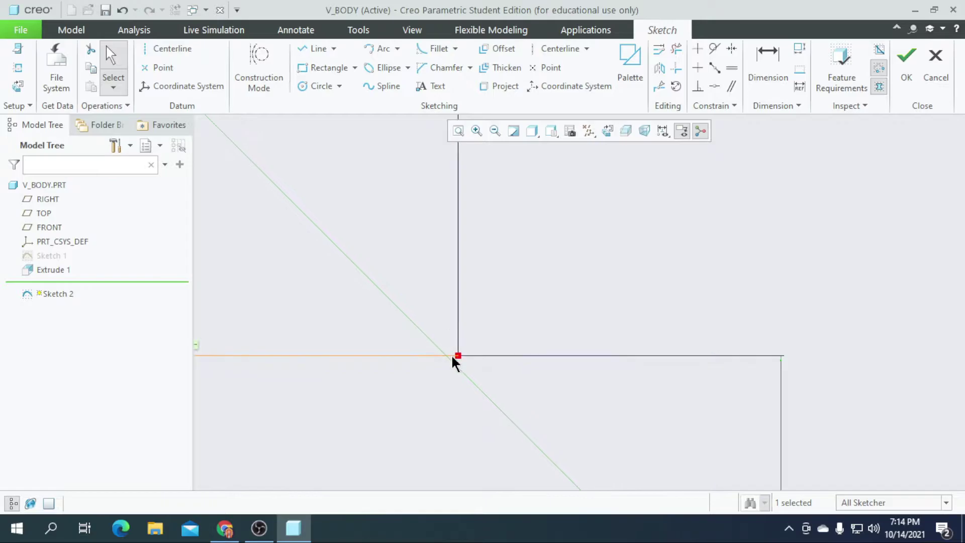
{"action": "left_click", "coordinate": [676, 48]}
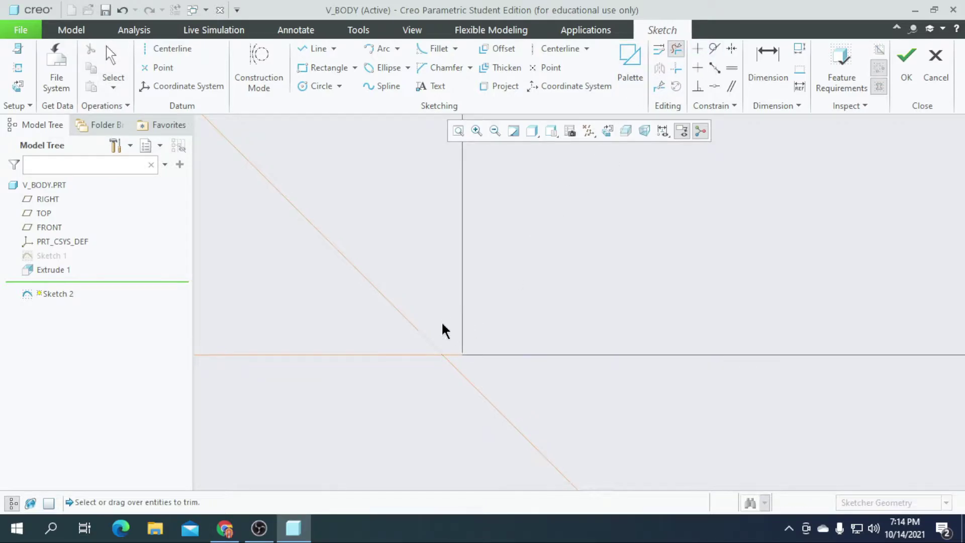
{"action": "left_click_drag", "start_coordinate": [459, 355], "coordinate": [459, 353]}
{"action": "scroll", "coordinate": [452, 334], "scroll_direction": "down", "scroll_amount": 3}
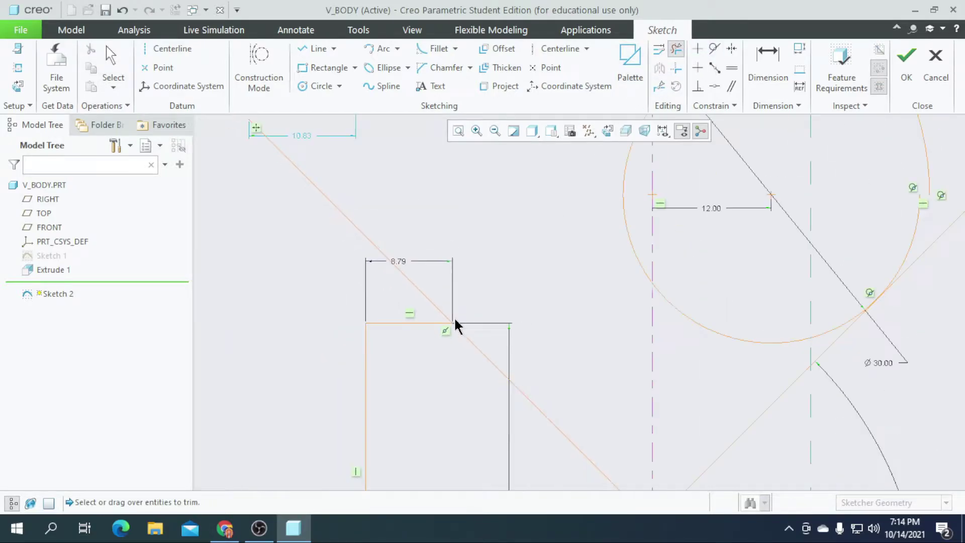
Trim the ends of both slanted lines that extend beyond the short horizontal line and the 30 diameter arc
{"action": "left_click_drag", "start_coordinate": [432, 267], "coordinate": [416, 301]}
{"action": "scroll", "coordinate": [559, 294], "scroll_direction": "down", "scroll_amount": 3}
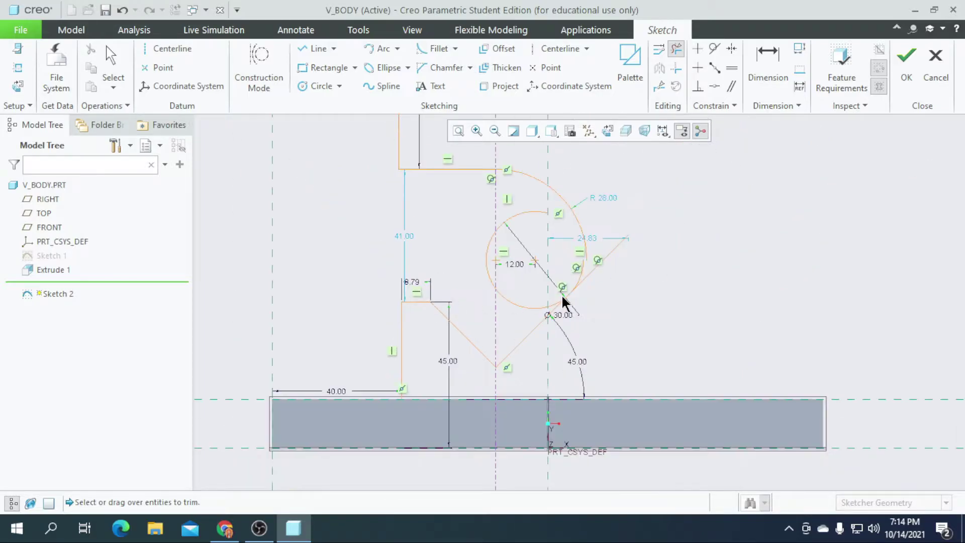
{"action": "scroll", "coordinate": [606, 256], "scroll_direction": "up", "scroll_amount": 3}
{"action": "left_click_drag", "start_coordinate": [622, 257], "coordinate": [626, 259]}
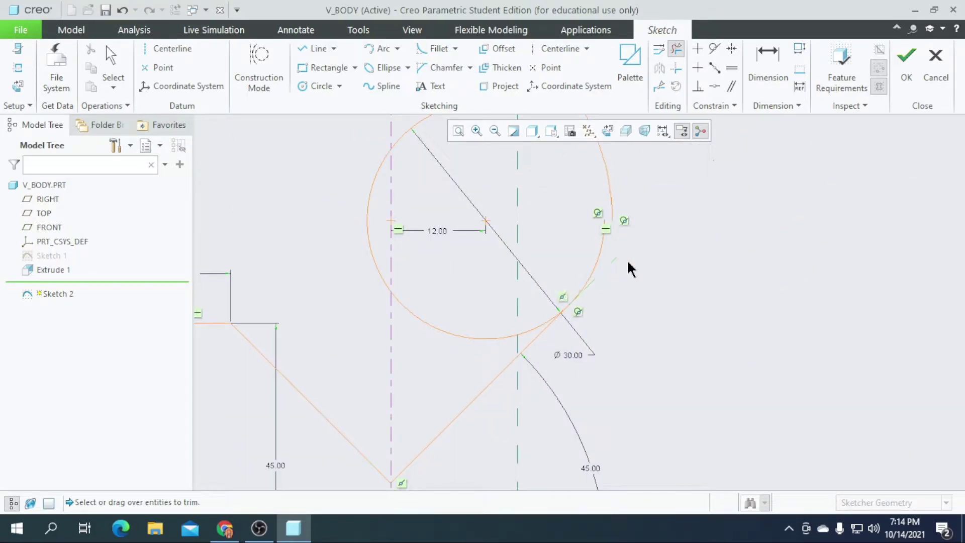
{"action": "scroll", "coordinate": [606, 226], "scroll_direction": "up", "scroll_amount": 3}
{"action": "scroll", "coordinate": [639, 261], "scroll_direction": "down", "scroll_amount": 5}
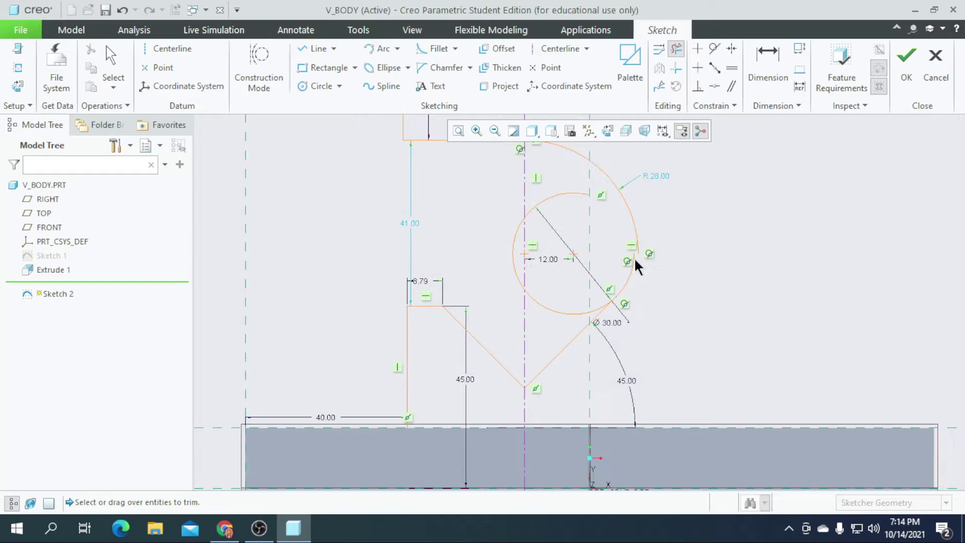
{"action": "scroll", "coordinate": [636, 257], "scroll_direction": "up", "scroll_amount": 3}
{"action": "scroll", "coordinate": [631, 273], "scroll_direction": "up", "scroll_amount": 1}
{"action": "scroll", "coordinate": [570, 327], "scroll_direction": "down", "scroll_amount": 4}
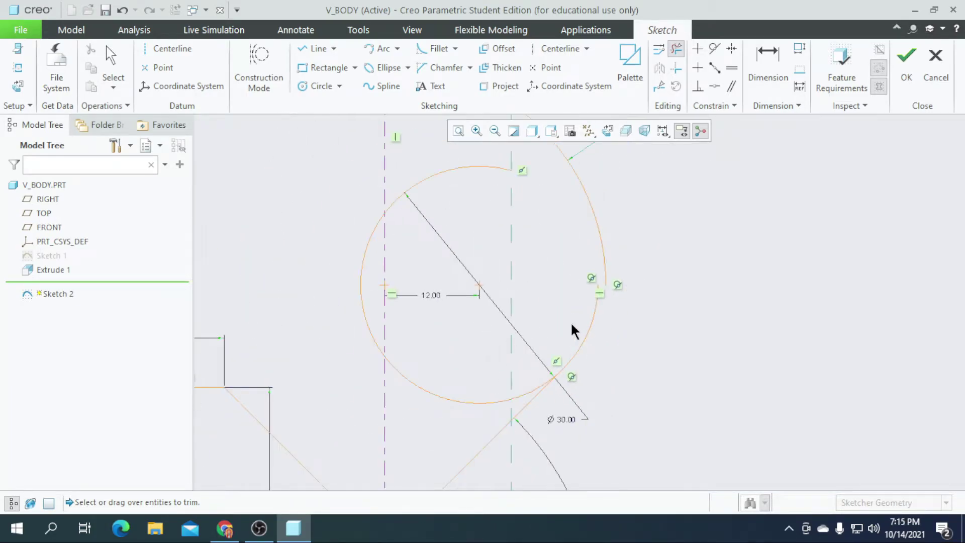
{"action": "scroll", "coordinate": [575, 320], "scroll_direction": "up", "scroll_amount": 2}
Undo the recent trims, the mirrored slanted line and the slanted line's tangent constraint
{"action": "key", "text": "ctrl+z"}
{"action": "key", "text": "ctrl+z"}
{"action": "key", "text": "ctrl+z"}
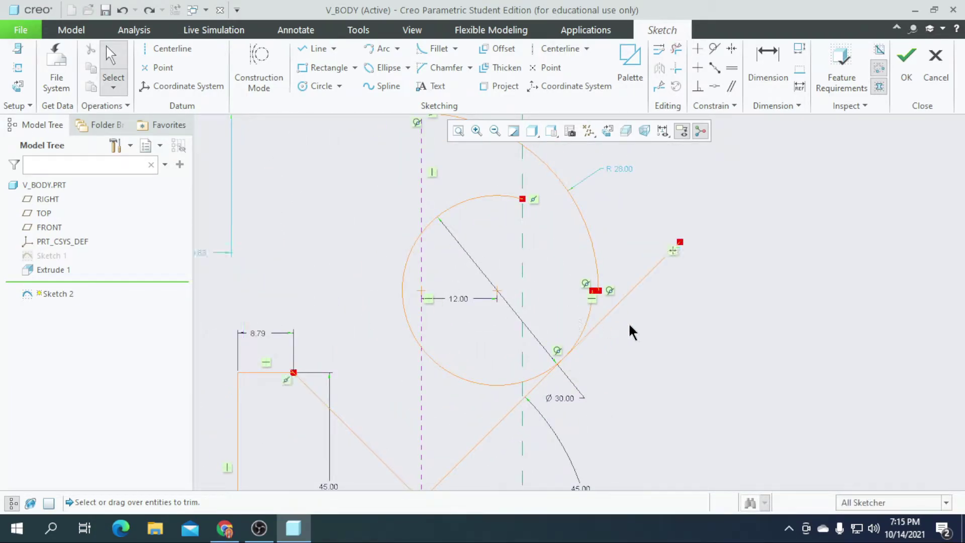
{"action": "scroll", "coordinate": [603, 297], "scroll_direction": "up", "scroll_amount": 4}
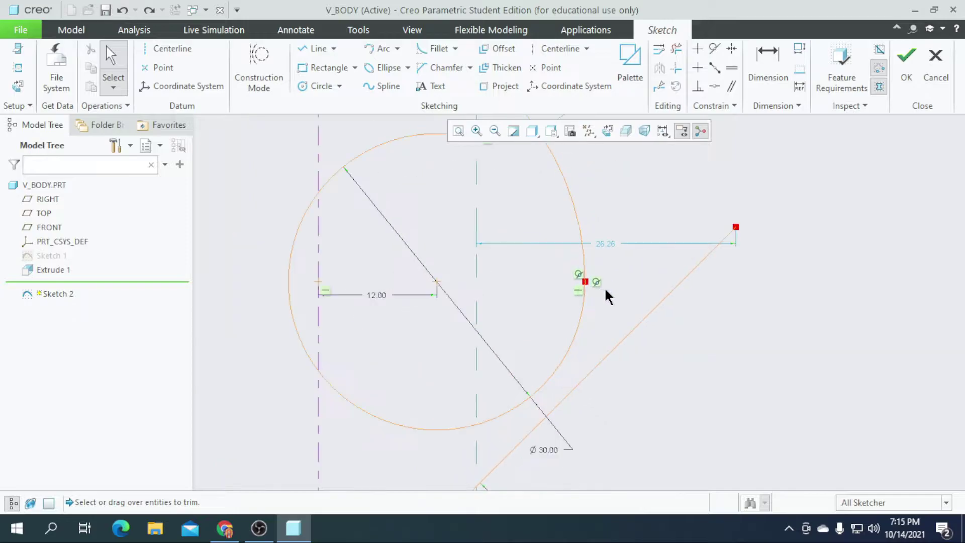
{"action": "scroll", "coordinate": [580, 281], "scroll_direction": "down", "scroll_amount": 4}
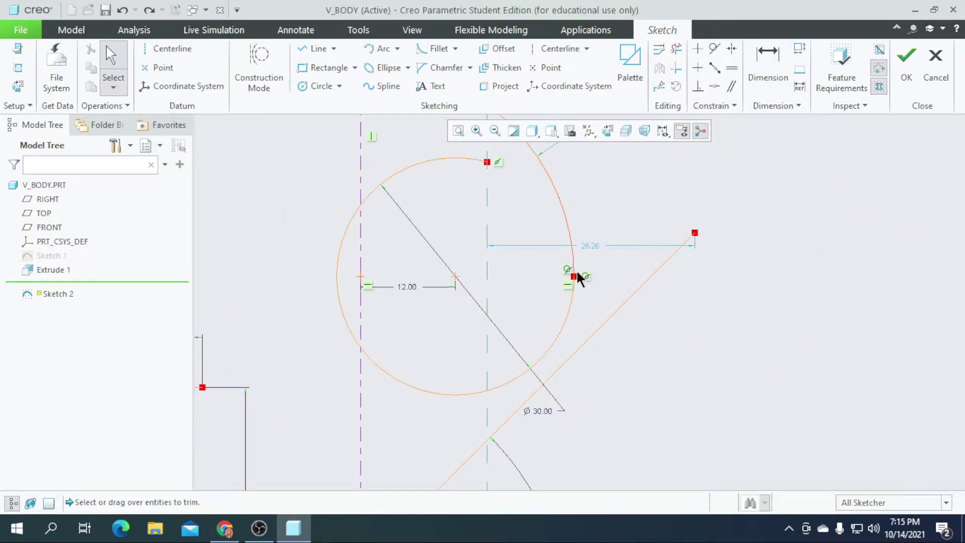
Corner-trim the large outer arc and the 30 diameter arc at the point where they meet
{"action": "scroll", "coordinate": [578, 278], "scroll_direction": "up", "scroll_amount": 3}
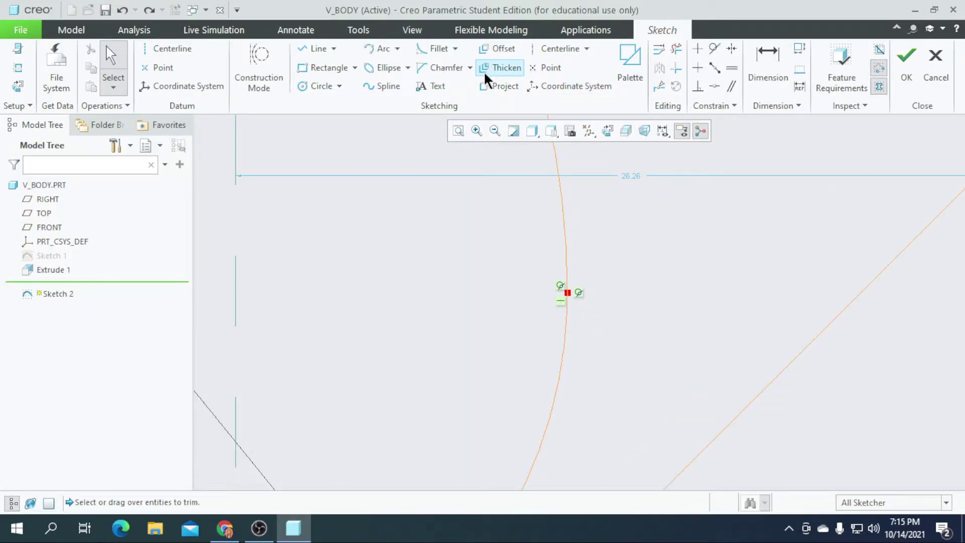
{"action": "left_click", "coordinate": [676, 68]}
{"action": "left_click", "coordinate": [567, 266]}
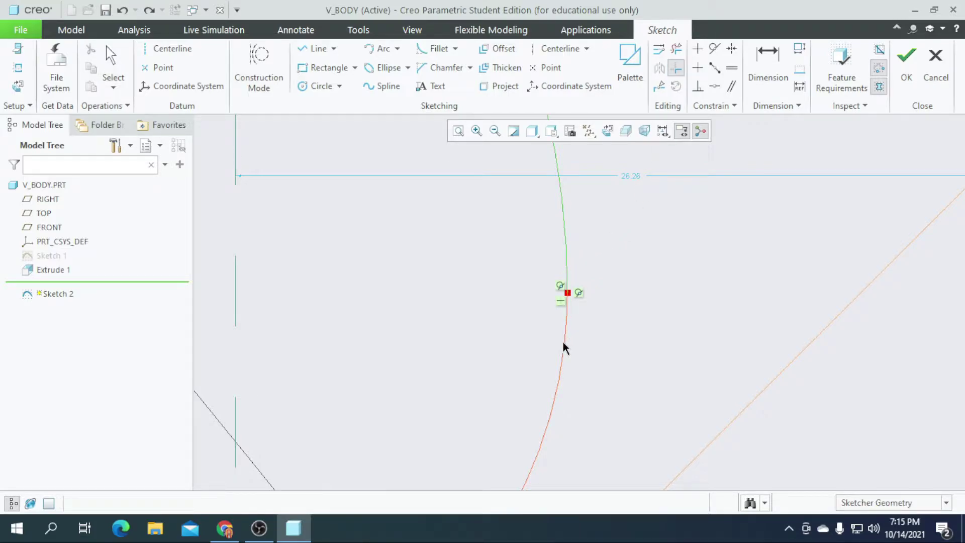
{"action": "left_click", "coordinate": [565, 347]}
{"action": "scroll", "coordinate": [571, 296], "scroll_direction": "down", "scroll_amount": 2}
{"action": "scroll", "coordinate": [548, 272], "scroll_direction": "up", "scroll_amount": 3}
{"action": "scroll", "coordinate": [609, 283], "scroll_direction": "up", "scroll_amount": 3}
{"action": "scroll", "coordinate": [585, 274], "scroll_direction": "down", "scroll_amount": 2}
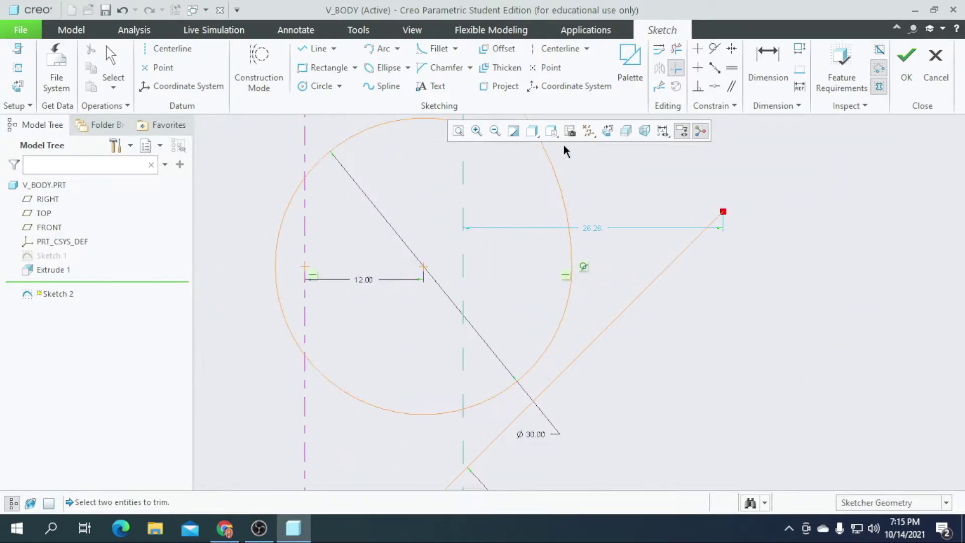
{"action": "scroll", "coordinate": [612, 266], "scroll_direction": "up", "scroll_amount": 3}
{"action": "scroll", "coordinate": [582, 326], "scroll_direction": "down", "scroll_amount": 2}
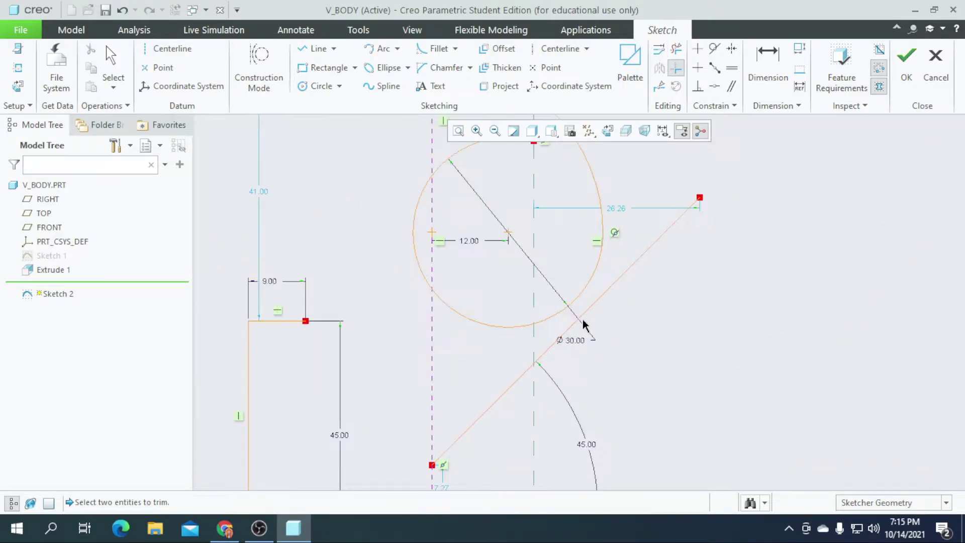
Constrain the slanted line to be tangent to the lower right of the 30 diameter arc again
{"action": "left_click", "coordinate": [711, 50]}
{"action": "left_click", "coordinate": [607, 289]}
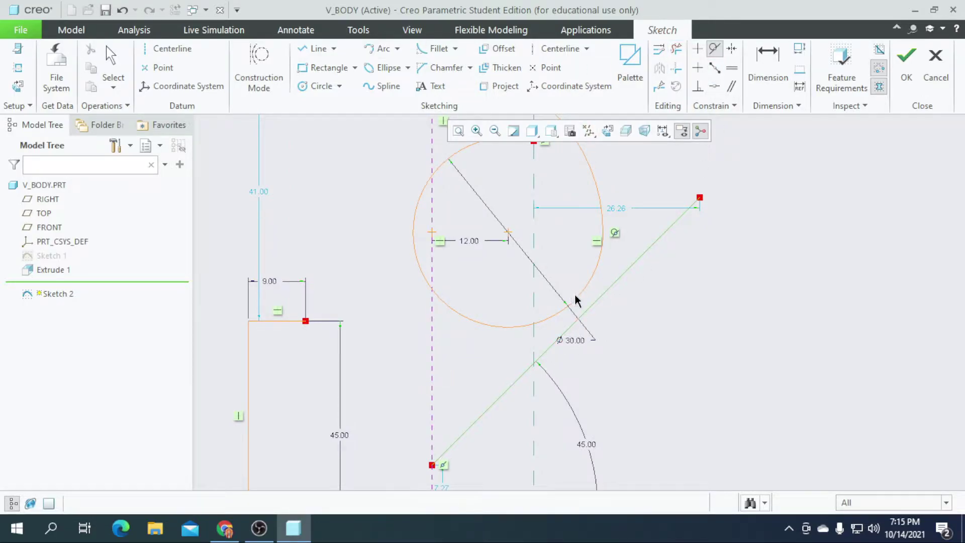
{"action": "left_click", "coordinate": [584, 293]}
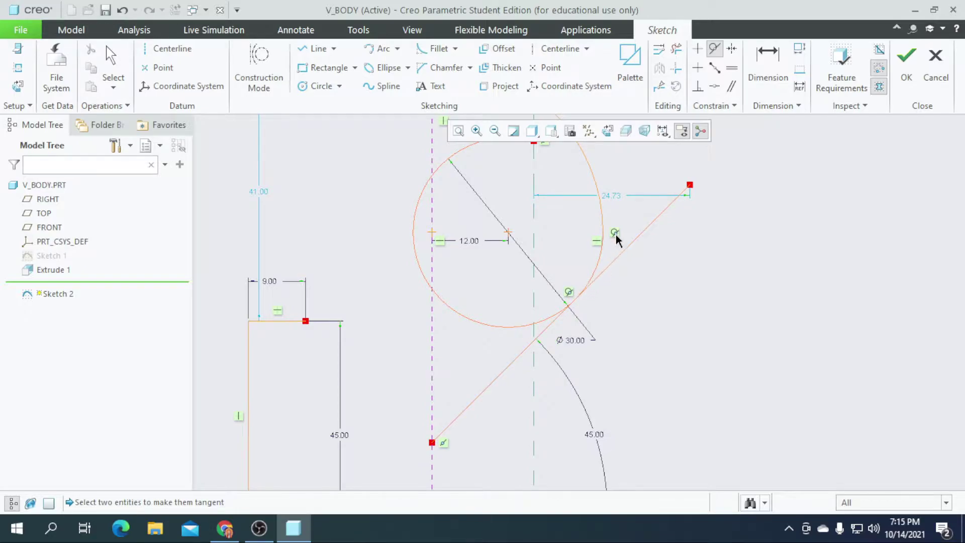
{"action": "scroll", "coordinate": [616, 237], "scroll_direction": "up", "scroll_amount": 5}
{"action": "scroll", "coordinate": [594, 246], "scroll_direction": "down", "scroll_amount": 7}
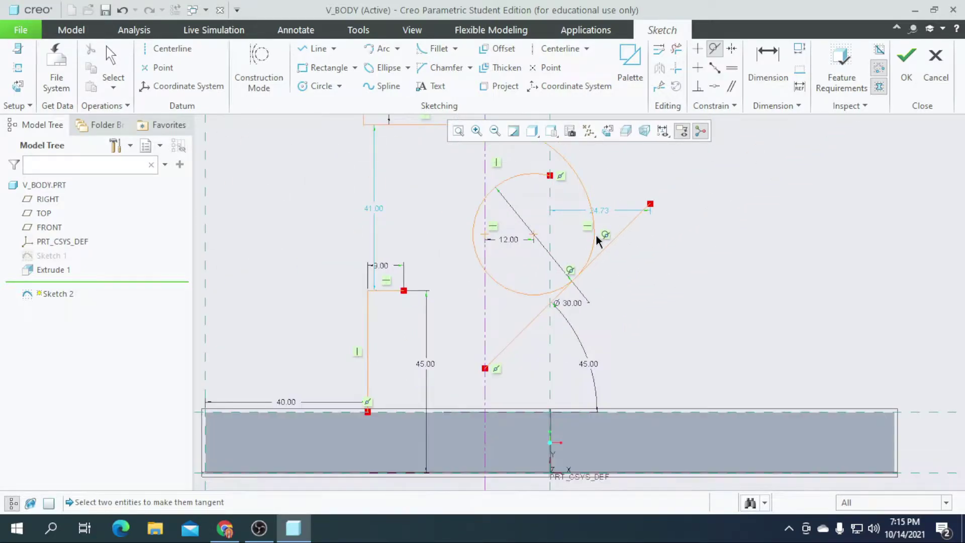
{"action": "scroll", "coordinate": [523, 296], "scroll_direction": "up", "scroll_amount": 1}
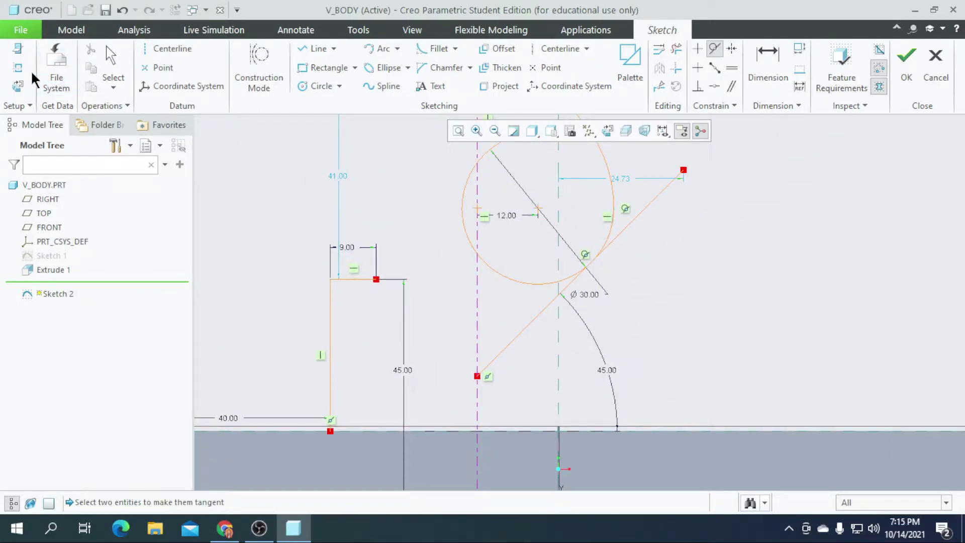
Mirror the tangent slanted line about the vertical centerline to form the other side of the V
{"action": "left_click", "coordinate": [109, 65]}
{"action": "scroll", "coordinate": [403, 319], "scroll_direction": "down", "scroll_amount": 3}
{"action": "scroll", "coordinate": [439, 312], "scroll_direction": "up", "scroll_amount": 1}
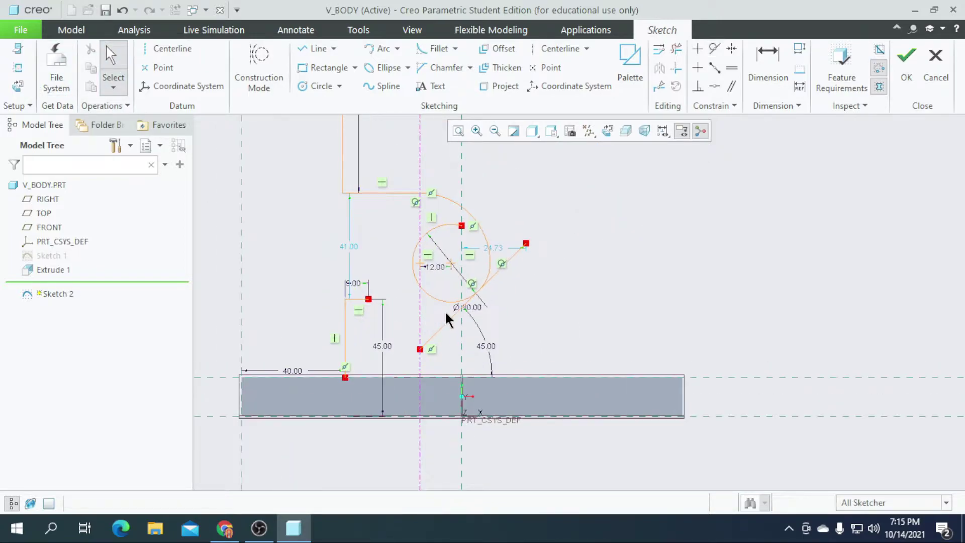
{"action": "left_click", "coordinate": [494, 275]}
{"action": "scroll", "coordinate": [493, 292], "scroll_direction": "up", "scroll_amount": 3}
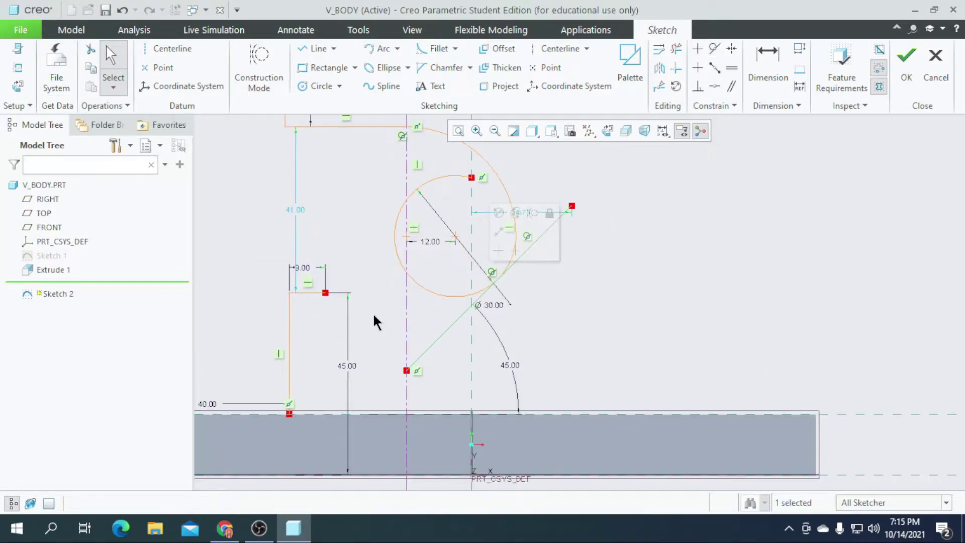
{"action": "left_click", "coordinate": [660, 69]}
{"action": "left_click", "coordinate": [415, 332]}
Trim off the upper end of the tangent slanted line beyond its contact point with the arc
{"action": "left_click", "coordinate": [677, 48]}
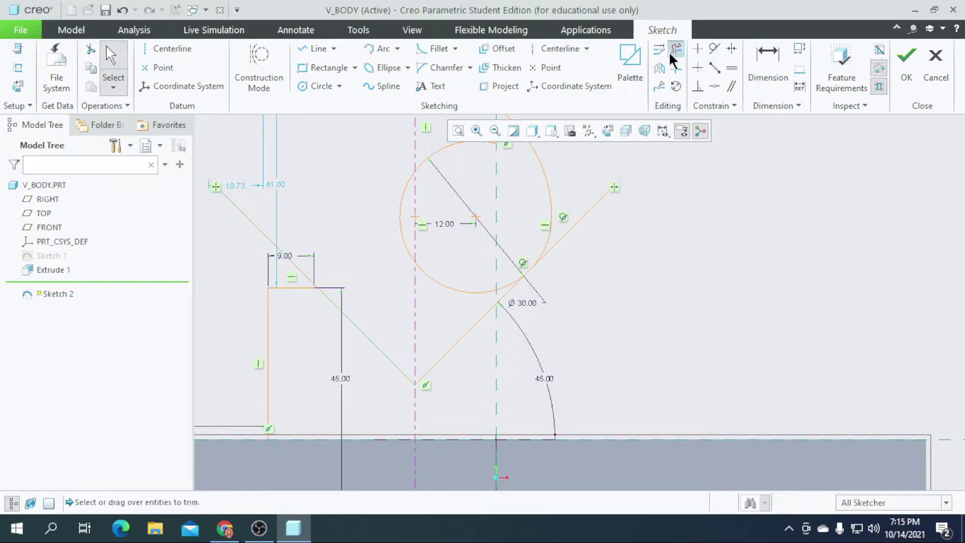
{"action": "mouse_move", "coordinate": [562, 219]}
{"action": "left_mouse_down"}
{"action": "mouse_move", "coordinate": [579, 192]}
{"action": "mouse_move", "coordinate": [605, 218]}
{"action": "left_mouse_up"}
{"action": "scroll", "coordinate": [536, 252], "scroll_direction": "up", "scroll_amount": 2}
{"action": "scroll", "coordinate": [598, 244], "scroll_direction": "up", "scroll_amount": 1}
{"action": "scroll", "coordinate": [587, 256], "scroll_direction": "down", "scroll_amount": 3}
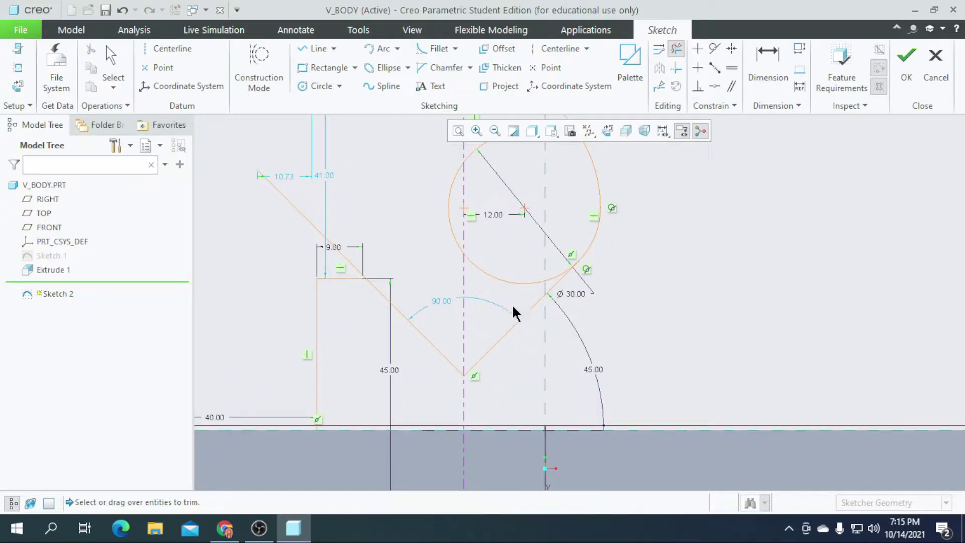
Trim away the inner portions of the 30 diameter arc, keeping only the section joining the outer arc to the slanted line
{"action": "scroll", "coordinate": [514, 276], "scroll_direction": "up", "scroll_amount": 1}
{"action": "scroll", "coordinate": [534, 316], "scroll_direction": "down", "scroll_amount": 2}
{"action": "left_click", "coordinate": [490, 284]}
{"action": "left_click", "coordinate": [469, 249]}
{"action": "left_click", "coordinate": [511, 190]}
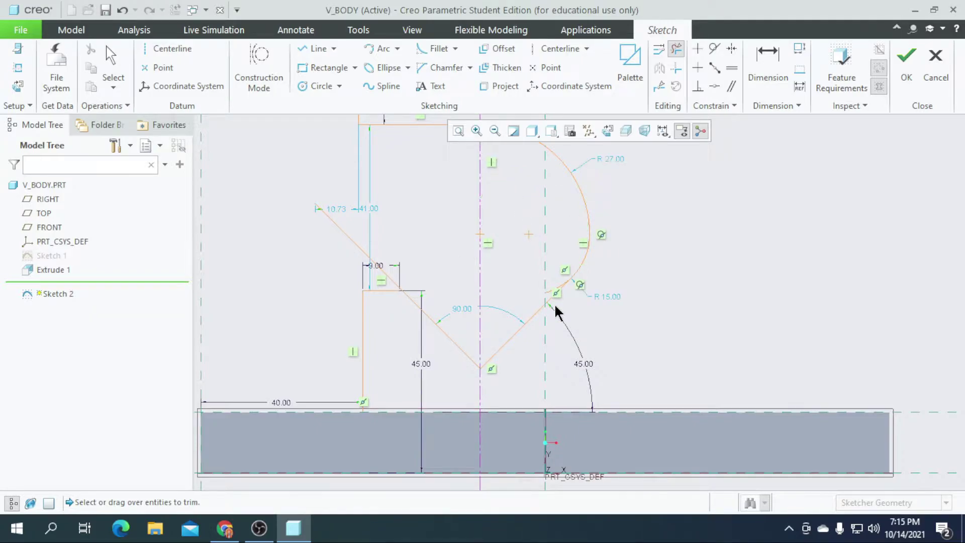
{"action": "scroll", "coordinate": [556, 312], "scroll_direction": "up", "scroll_amount": 2}
{"action": "left_click", "coordinate": [553, 284]}
{"action": "scroll", "coordinate": [632, 310], "scroll_direction": "down", "scroll_amount": 3}
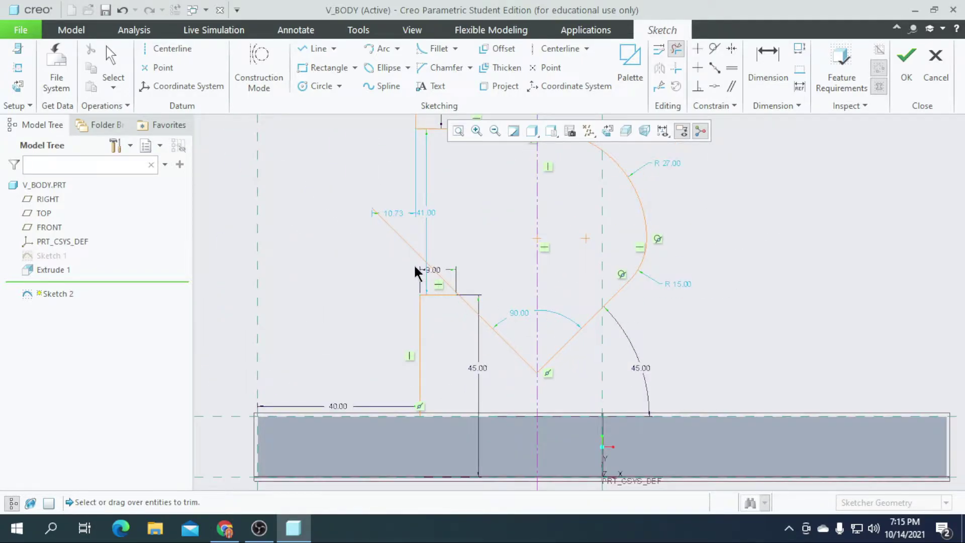
Try to trim off the upper end of the mirrored slanted line above the 9 long horizontal line
{"action": "scroll", "coordinate": [420, 232], "scroll_direction": "up", "scroll_amount": 2}
{"action": "left_click", "coordinate": [403, 274]}
{"action": "scroll", "coordinate": [477, 313], "scroll_direction": "up", "scroll_amount": 3}
{"action": "scroll", "coordinate": [480, 317], "scroll_direction": "down", "scroll_amount": 2}
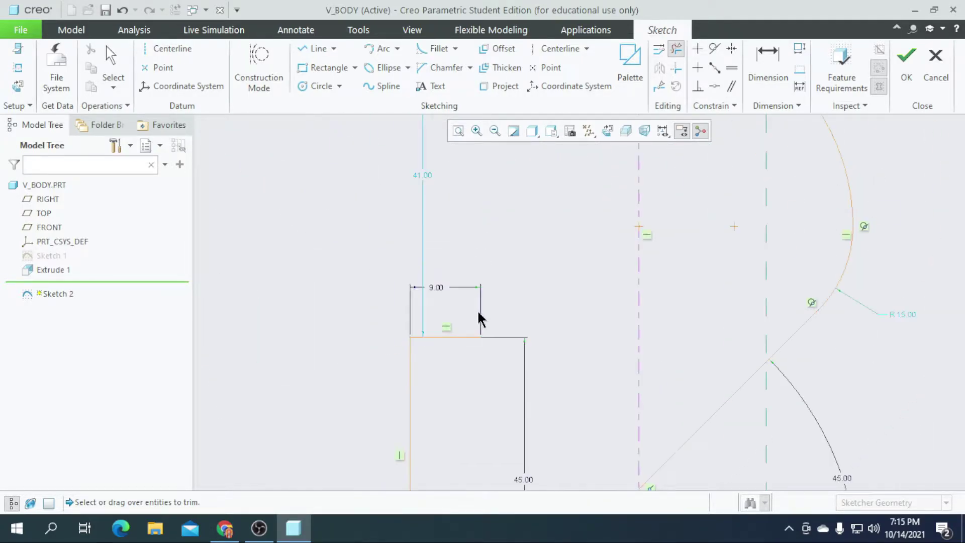
{"action": "scroll", "coordinate": [480, 318], "scroll_direction": "down", "scroll_amount": 2}
{"action": "key", "text": "ctrl+z"}
Draw a short horizontal line extending the 9 long line from its end across the mirrored slanted line
{"action": "scroll", "coordinate": [495, 329], "scroll_direction": "up", "scroll_amount": 5}
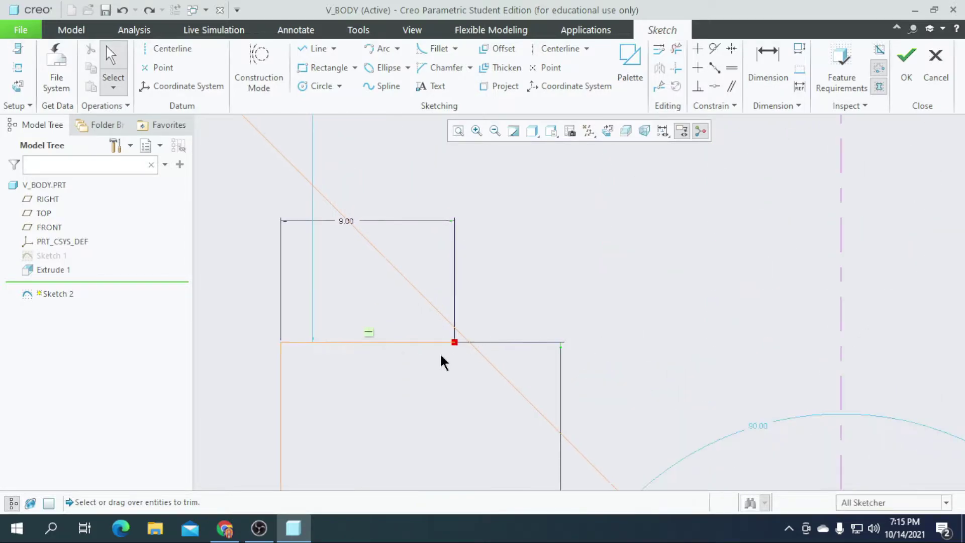
{"action": "left_click", "coordinate": [311, 49]}
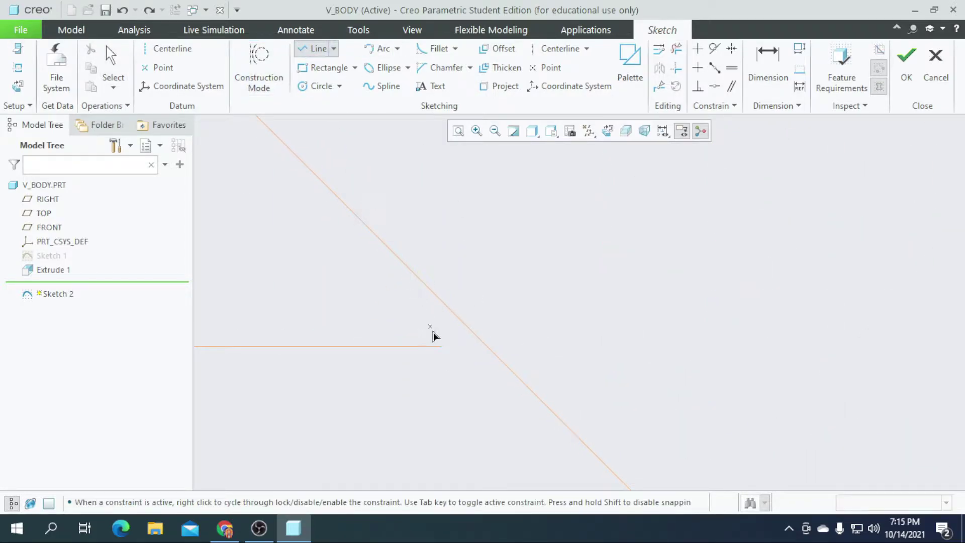
{"action": "left_click", "coordinate": [481, 348]}
{"action": "left_click", "coordinate": [588, 346]}
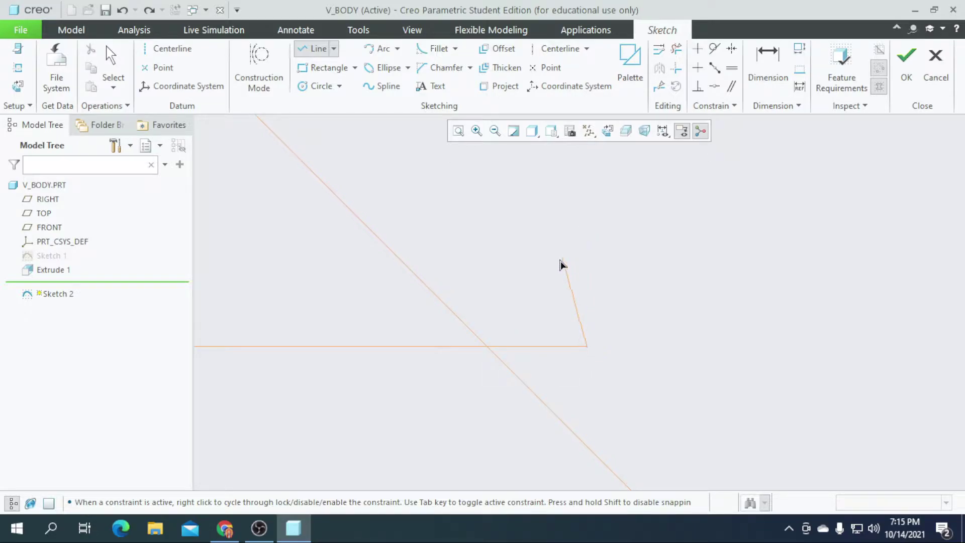
Trim off the excess of the short horizontal line and the mirrored slanted line beyond their intersection
{"action": "left_click", "coordinate": [676, 49]}
{"action": "left_click_drag", "start_coordinate": [559, 372], "coordinate": [488, 300]}
{"action": "scroll", "coordinate": [470, 295], "scroll_direction": "up", "scroll_amount": 3}
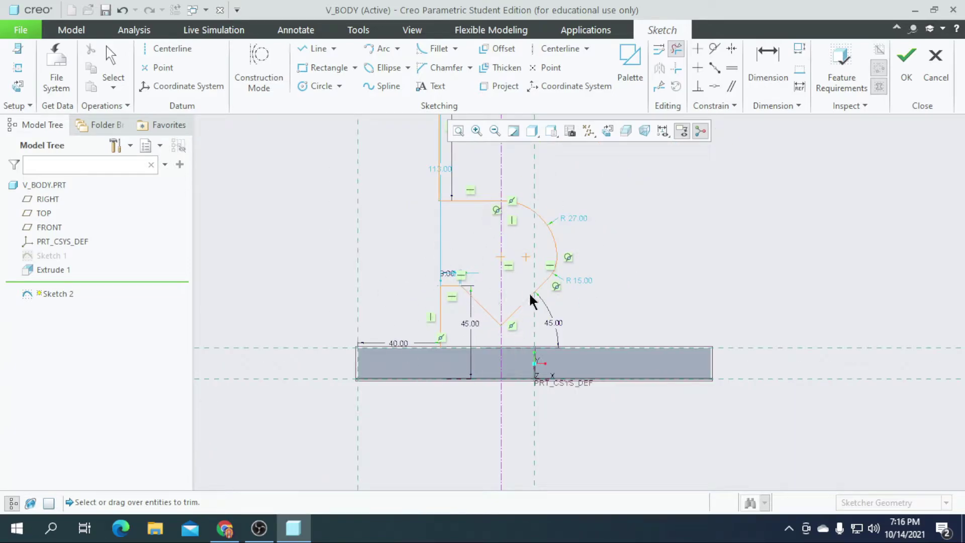
{"action": "scroll", "coordinate": [470, 412], "scroll_direction": "up", "scroll_amount": 2}
{"action": "scroll", "coordinate": [482, 288], "scroll_direction": "down", "scroll_amount": 4}
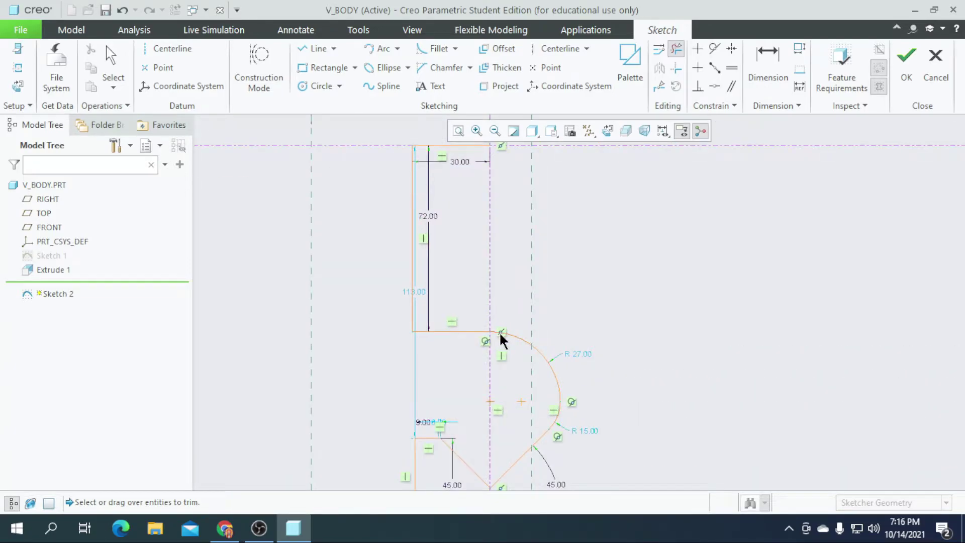
{"action": "scroll", "coordinate": [500, 332], "scroll_direction": "up", "scroll_amount": 1}
{"action": "scroll", "coordinate": [503, 387], "scroll_direction": "down", "scroll_amount": 2}
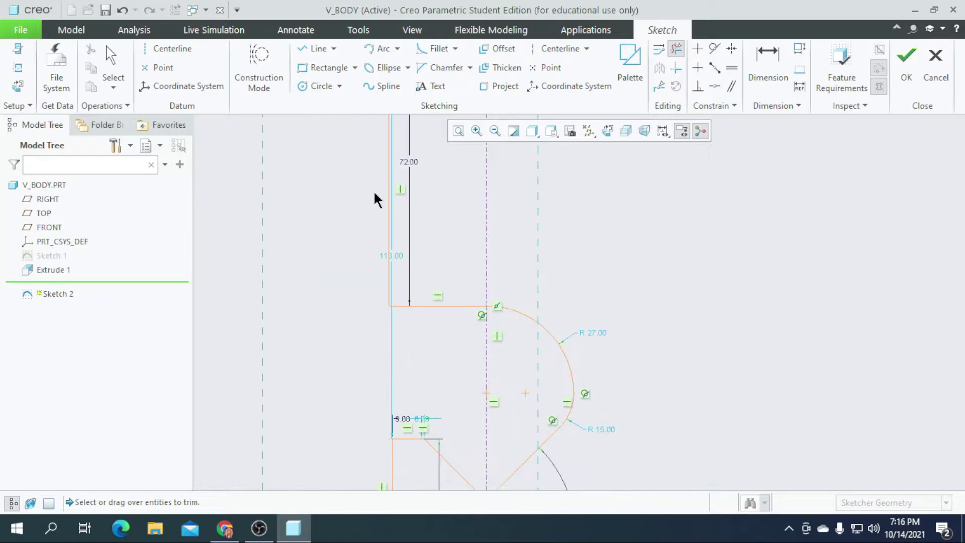
{"action": "left_click", "coordinate": [321, 87]}
{"action": "scroll", "coordinate": [463, 351], "scroll_direction": "up", "scroll_amount": 2}
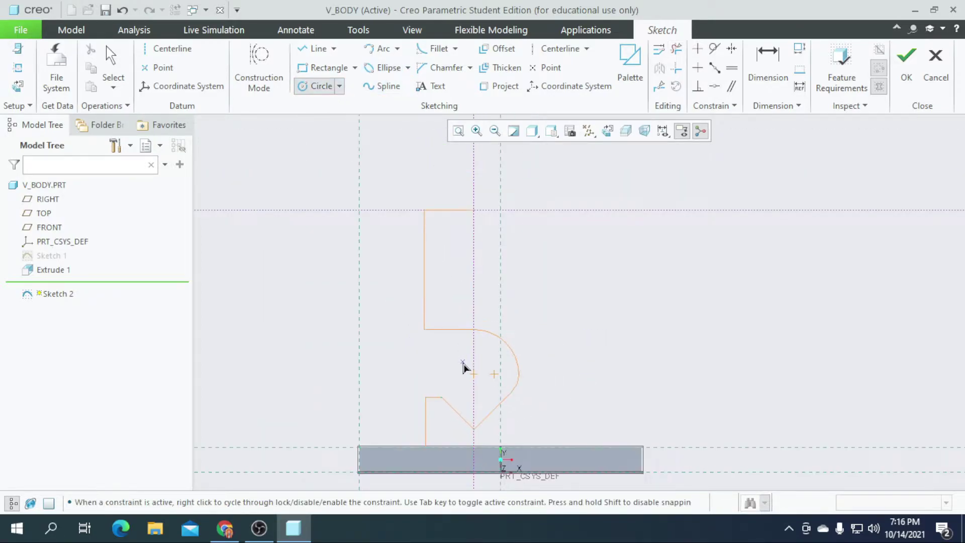
{"action": "scroll", "coordinate": [465, 273], "scroll_direction": "down", "scroll_amount": 2}
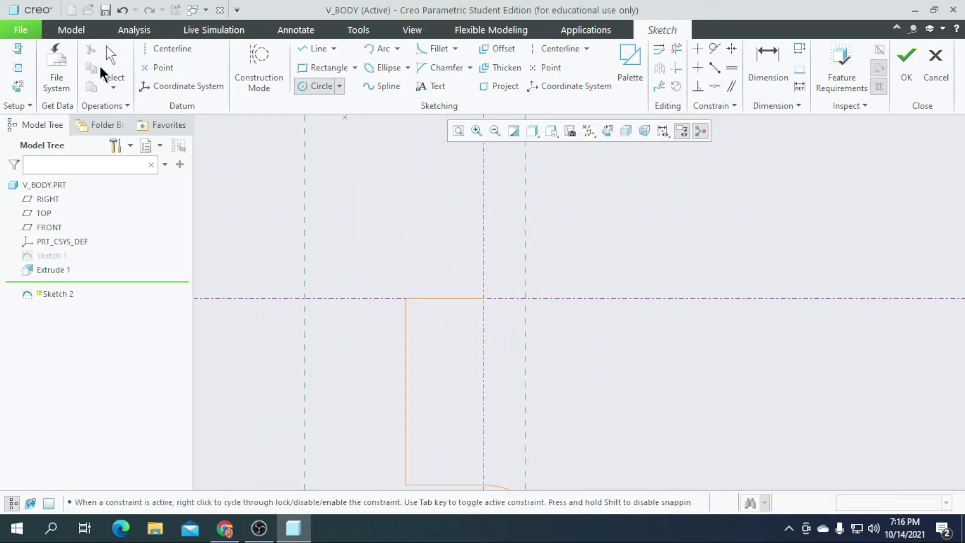
{"action": "left_click", "coordinate": [105, 71]}
Mirror the 72 high vertical line and the top horizontal line about the vertical centerline
{"action": "scroll", "coordinate": [453, 352], "scroll_direction": "down", "scroll_amount": 1}
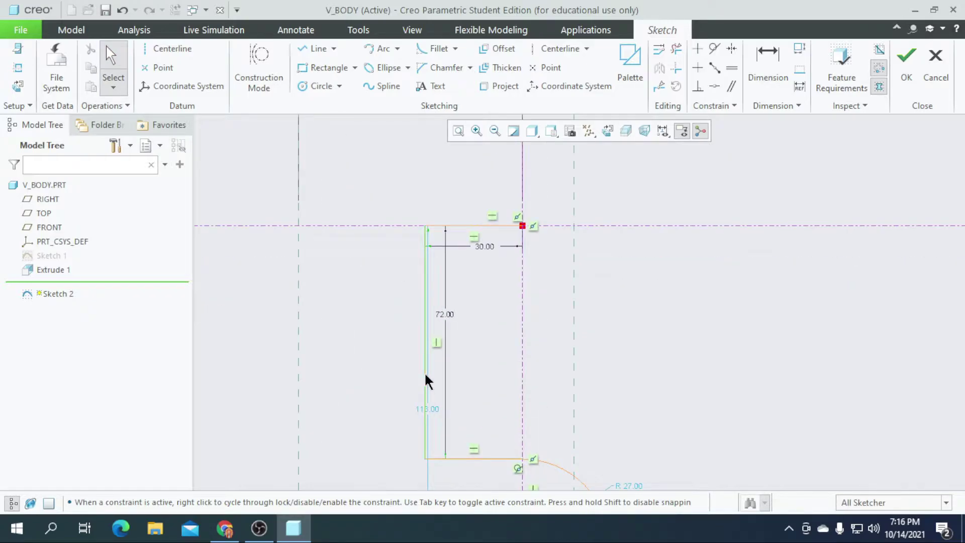
{"action": "left_click", "coordinate": [448, 225]}
{"action": "scroll", "coordinate": [485, 237], "scroll_direction": "down", "scroll_amount": 1}
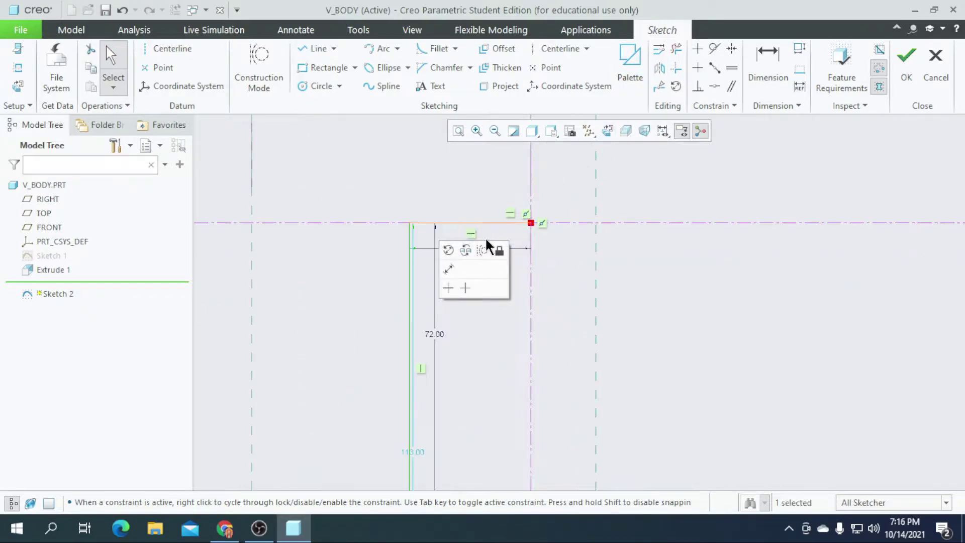
{"action": "left_click", "coordinate": [468, 223], "text": "ctrl"}
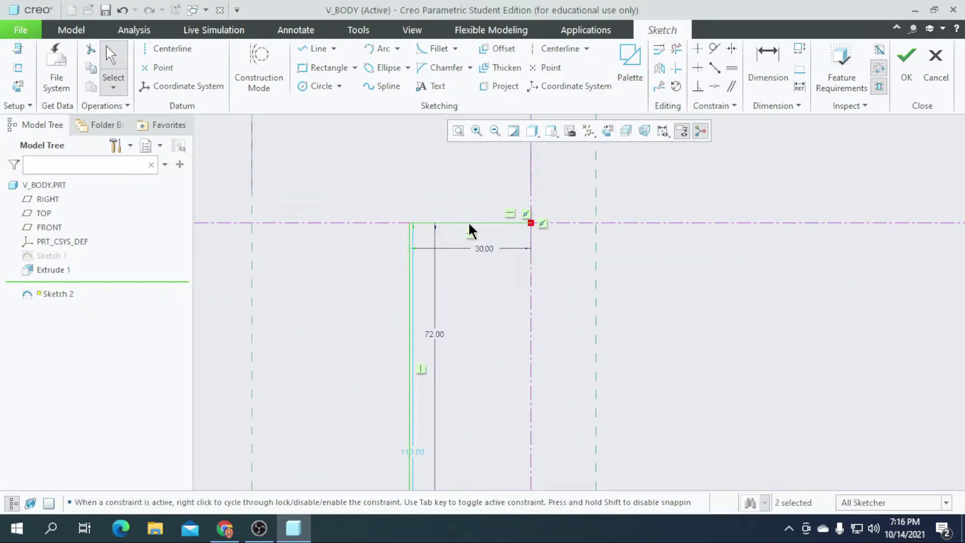
{"action": "left_click", "coordinate": [659, 68]}
{"action": "left_click", "coordinate": [531, 303]}
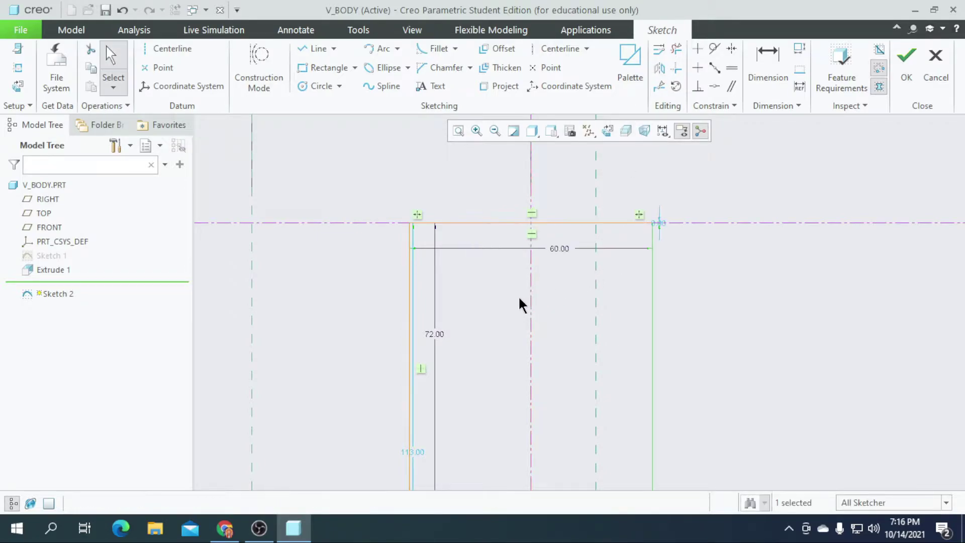
{"action": "scroll", "coordinate": [481, 282], "scroll_direction": "up", "scroll_amount": 3}
{"action": "scroll", "coordinate": [528, 337], "scroll_direction": "down", "scroll_amount": 2}
{"action": "scroll", "coordinate": [530, 327], "scroll_direction": "up", "scroll_amount": 3}
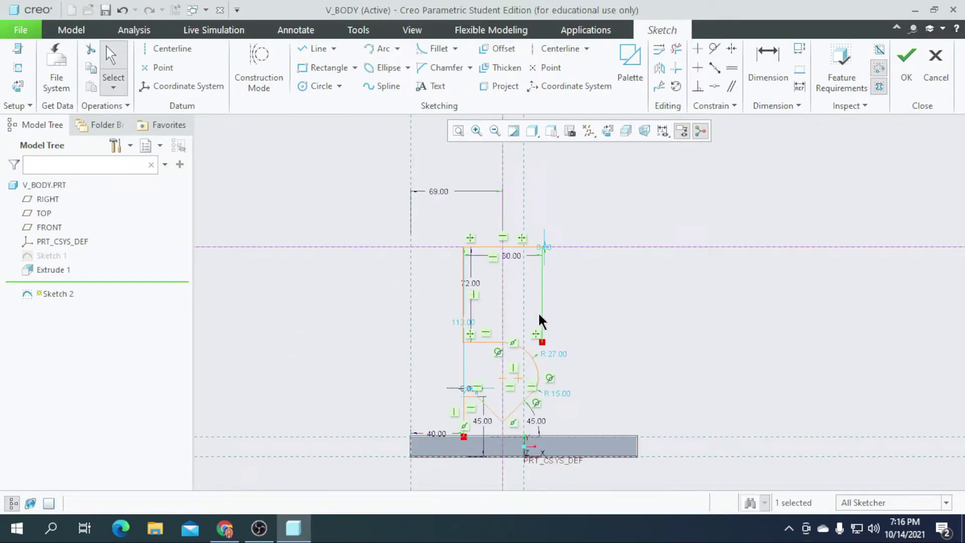
Draw a circle centered on the center of the R27 arc and set its diameter to 102
{"action": "scroll", "coordinate": [539, 319], "scroll_direction": "down", "scroll_amount": 2}
{"action": "left_click", "coordinate": [320, 86]}
{"action": "scroll", "coordinate": [483, 327], "scroll_direction": "down", "scroll_amount": 2}
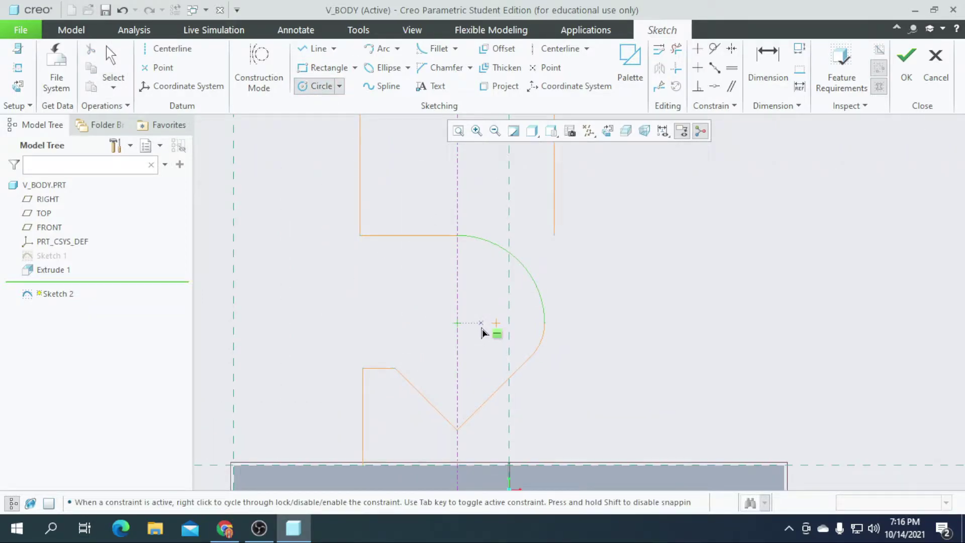
{"action": "scroll", "coordinate": [481, 332], "scroll_direction": "down", "scroll_amount": 2}
{"action": "left_click", "coordinate": [438, 324]}
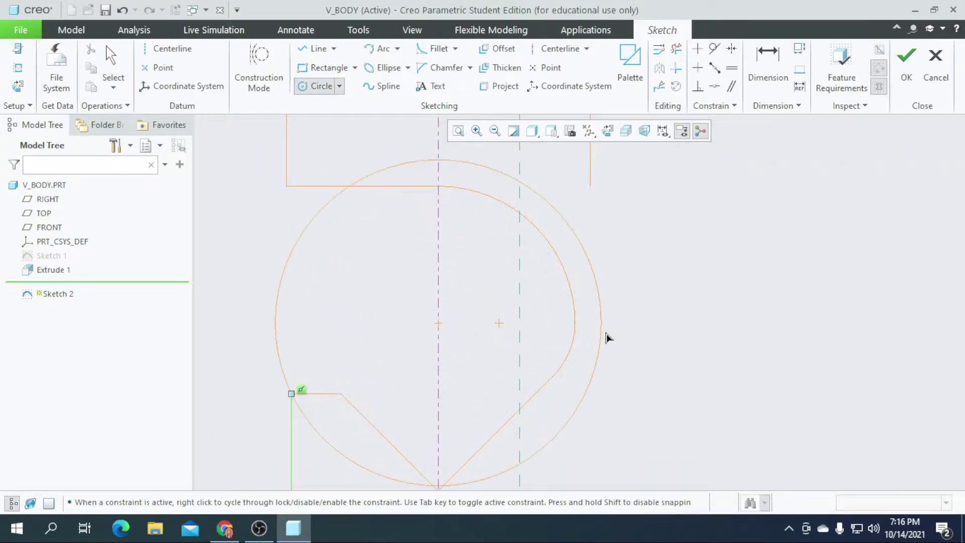
{"action": "left_click", "coordinate": [623, 339]}
{"action": "scroll", "coordinate": [614, 334], "scroll_direction": "up", "scroll_amount": 3}
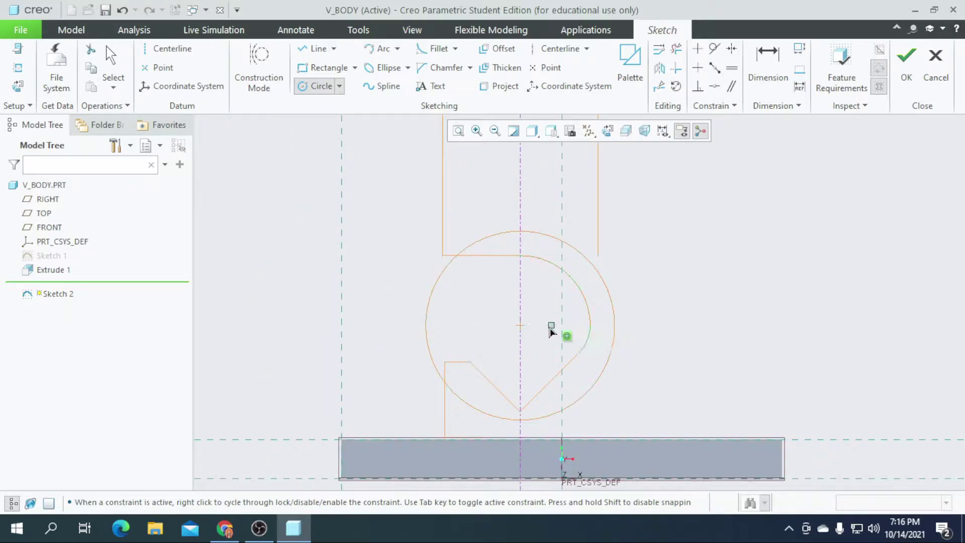
{"action": "middle_click", "coordinate": [435, 237]}
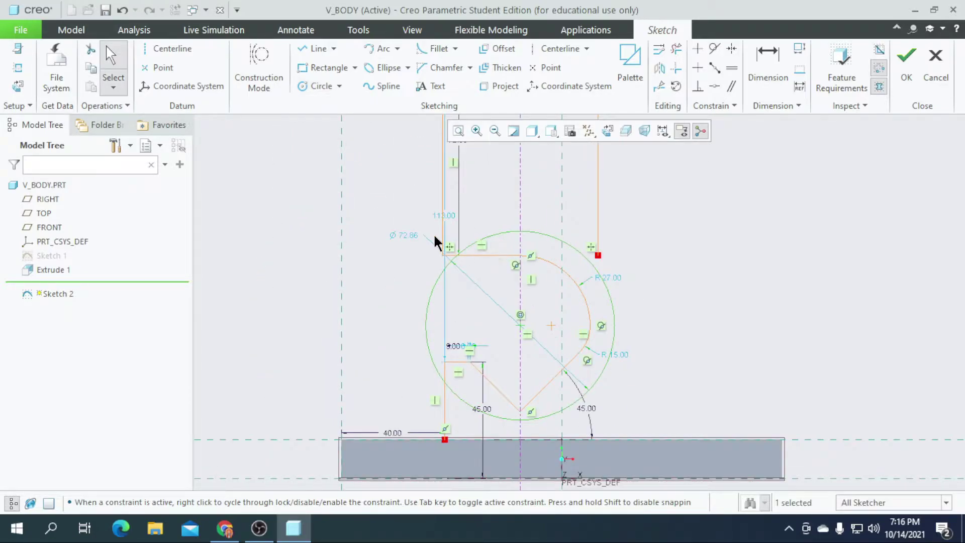
{"action": "double_click", "coordinate": [405, 234]}
{"action": "type", "text": "102"}
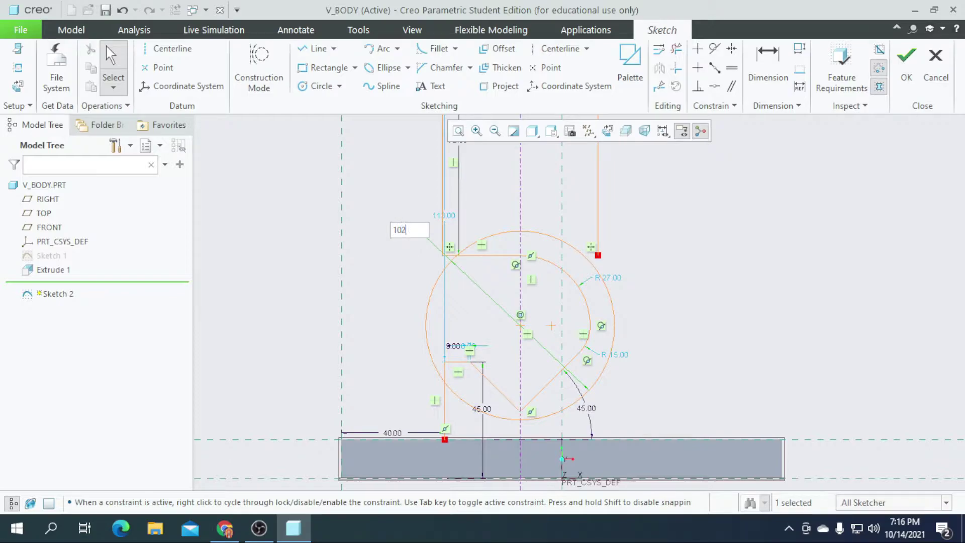
{"action": "key", "text": "Return"}
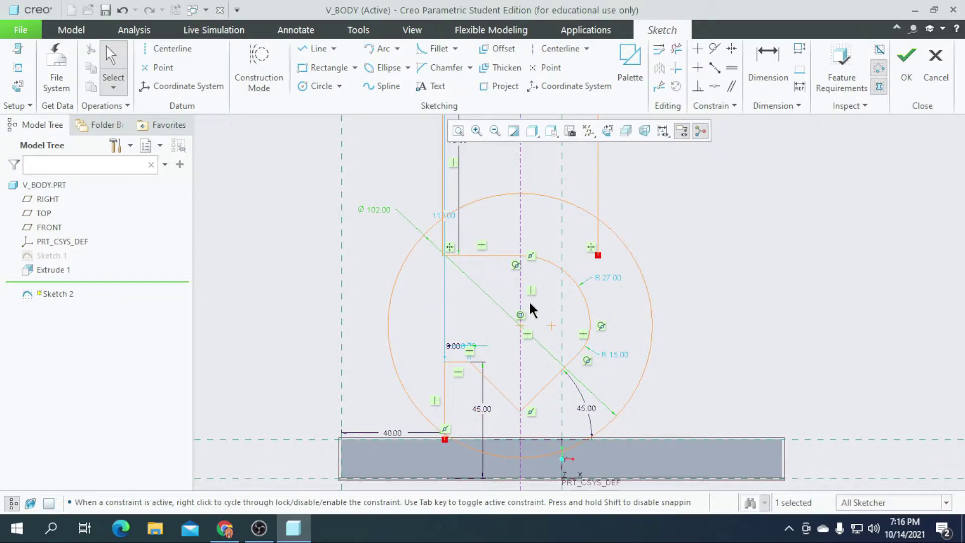
Trim off the circle's upper arc between the vertical lines, its left portion, and the right vertical line's end inside the circle
{"action": "scroll", "coordinate": [535, 302], "scroll_direction": "up", "scroll_amount": 4}
{"action": "scroll", "coordinate": [541, 260], "scroll_direction": "down", "scroll_amount": 3}
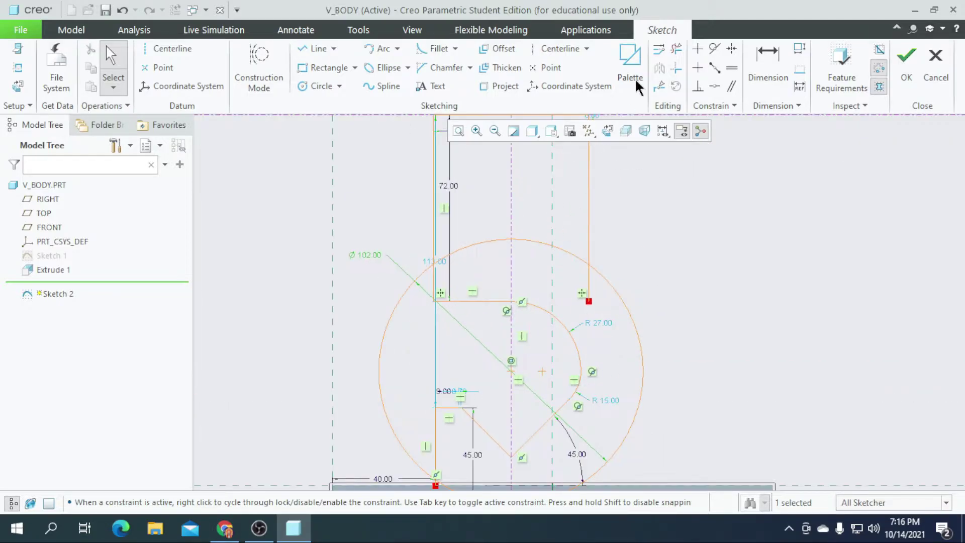
{"action": "left_click", "coordinate": [676, 50]}
{"action": "left_click", "coordinate": [528, 241]}
{"action": "left_click", "coordinate": [572, 255]}
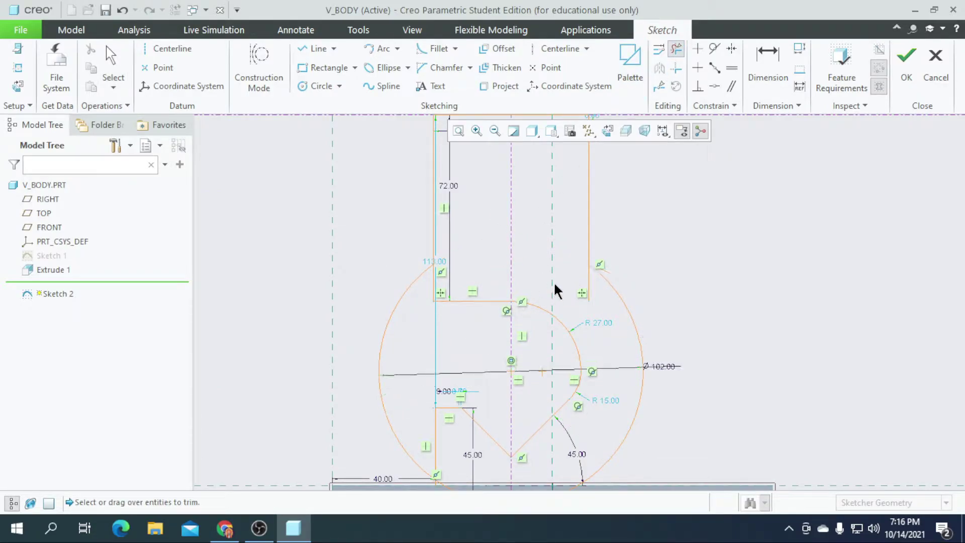
{"action": "left_click_drag", "start_coordinate": [585, 291], "coordinate": [583, 294]}
{"action": "left_click_drag", "start_coordinate": [387, 291], "coordinate": [413, 309]}
Trim off the circle's lower arc inside the base plate
{"action": "scroll", "coordinate": [414, 270], "scroll_direction": "down", "scroll_amount": 3}
{"action": "scroll", "coordinate": [456, 363], "scroll_direction": "up", "scroll_amount": 4}
{"action": "scroll", "coordinate": [463, 336], "scroll_direction": "down", "scroll_amount": 4}
{"action": "scroll", "coordinate": [463, 335], "scroll_direction": "up", "scroll_amount": 4}
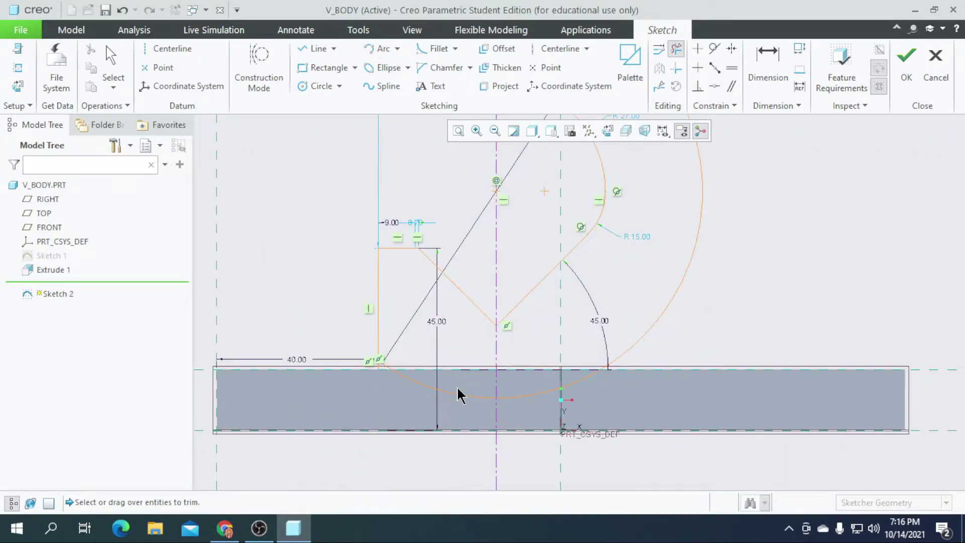
{"action": "left_click", "coordinate": [458, 397]}
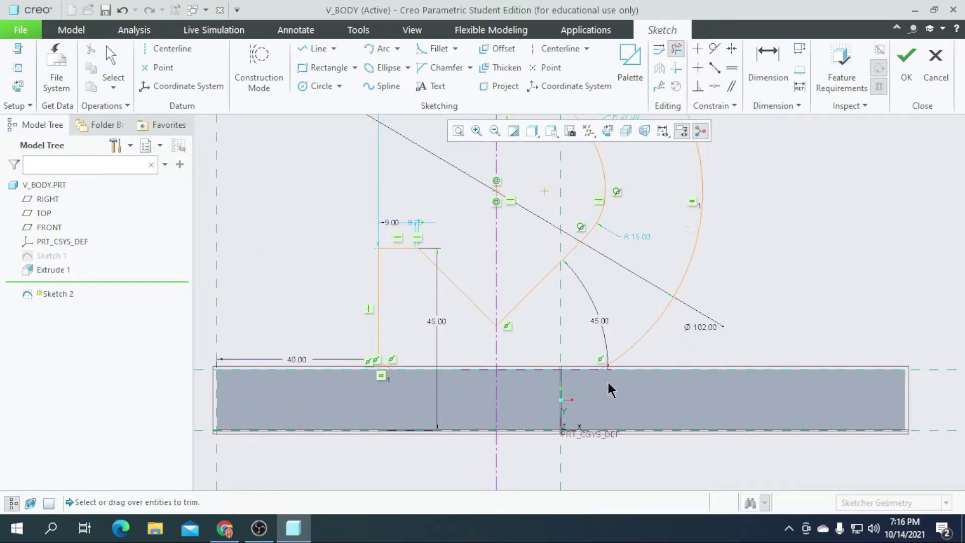
Draw a vertical line from the large outer arc's rightmost point down to the base plate's top edge
{"action": "scroll", "coordinate": [632, 375], "scroll_direction": "down", "scroll_amount": 2}
{"action": "left_click", "coordinate": [317, 49]}
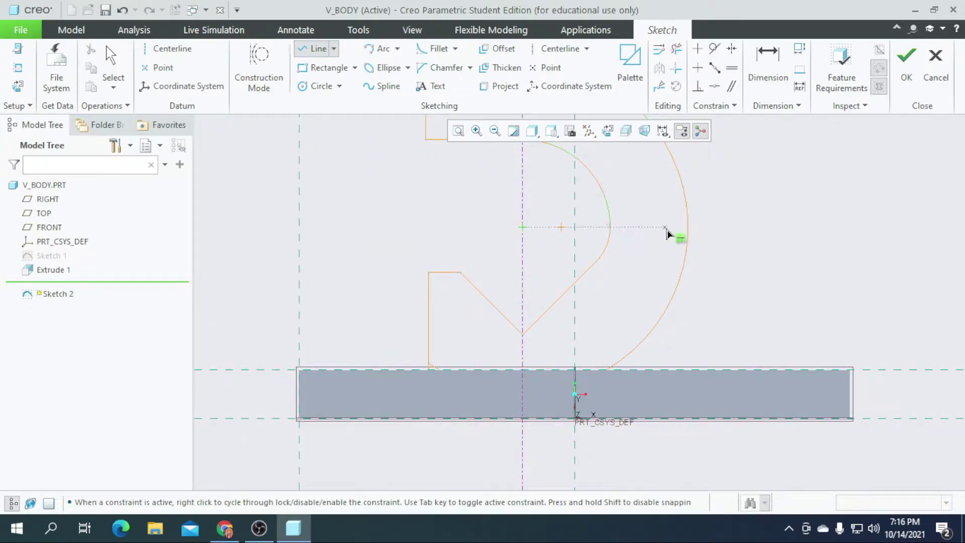
{"action": "left_click", "coordinate": [688, 227]}
{"action": "left_click", "coordinate": [693, 369]}
{"action": "middle_click", "coordinate": [694, 370]}
Trim off the outer arc curving inward below the new vertical line's start and clean up the leftover arc at the left line's foot
{"action": "scroll", "coordinate": [610, 414], "scroll_direction": "down", "scroll_amount": 3}
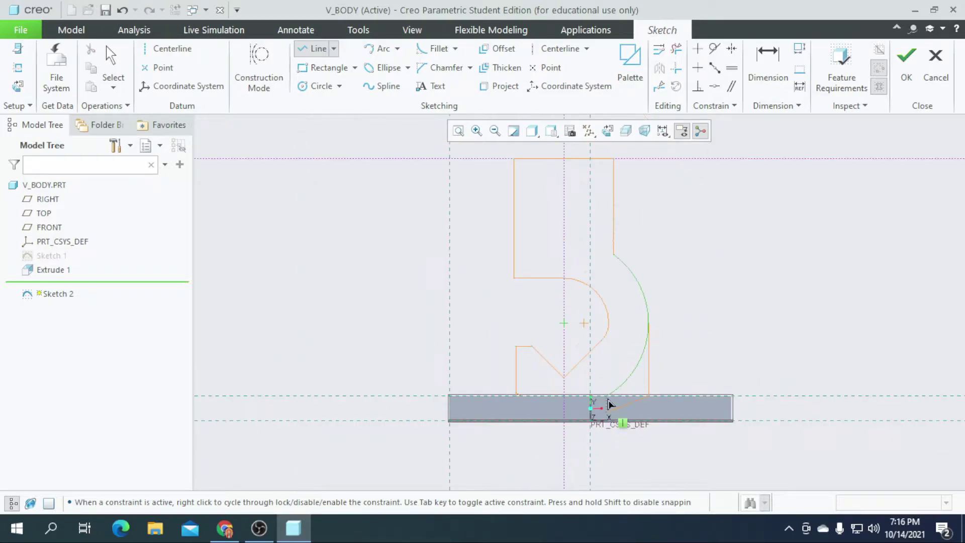
{"action": "scroll", "coordinate": [622, 370], "scroll_direction": "up", "scroll_amount": 2}
{"action": "left_click", "coordinate": [676, 49]}
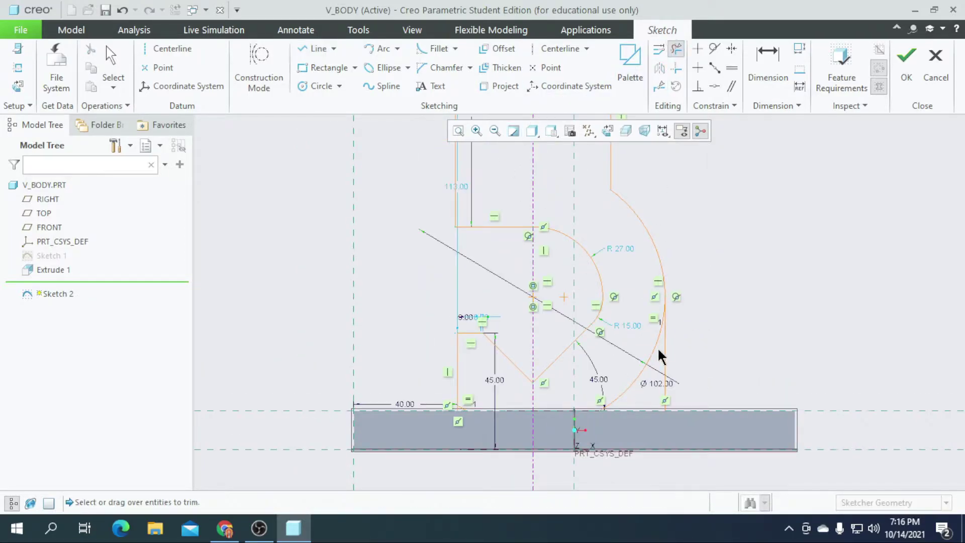
{"action": "left_click", "coordinate": [634, 379]}
{"action": "scroll", "coordinate": [654, 332], "scroll_direction": "down", "scroll_amount": 3}
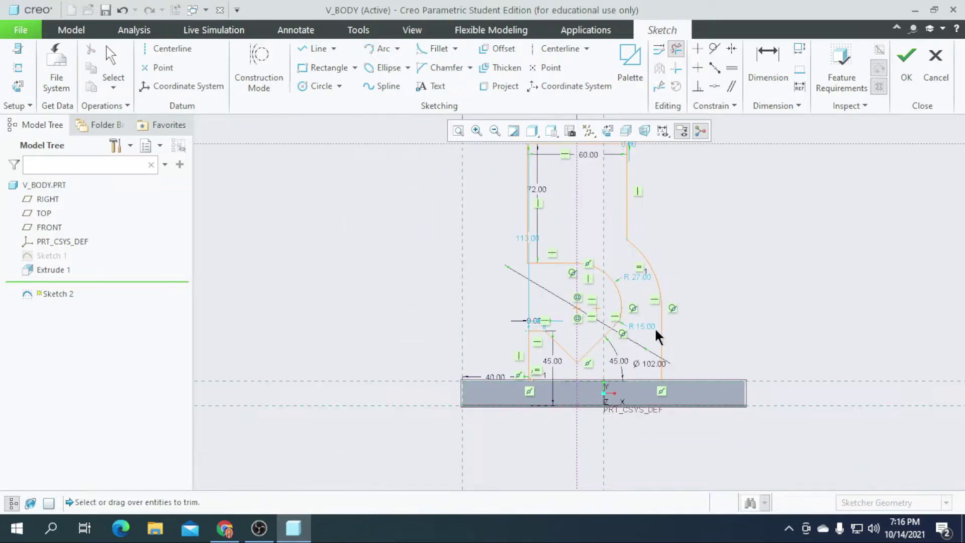
{"action": "scroll", "coordinate": [635, 341], "scroll_direction": "down", "scroll_amount": 1}
{"action": "scroll", "coordinate": [635, 347], "scroll_direction": "up", "scroll_amount": 4}
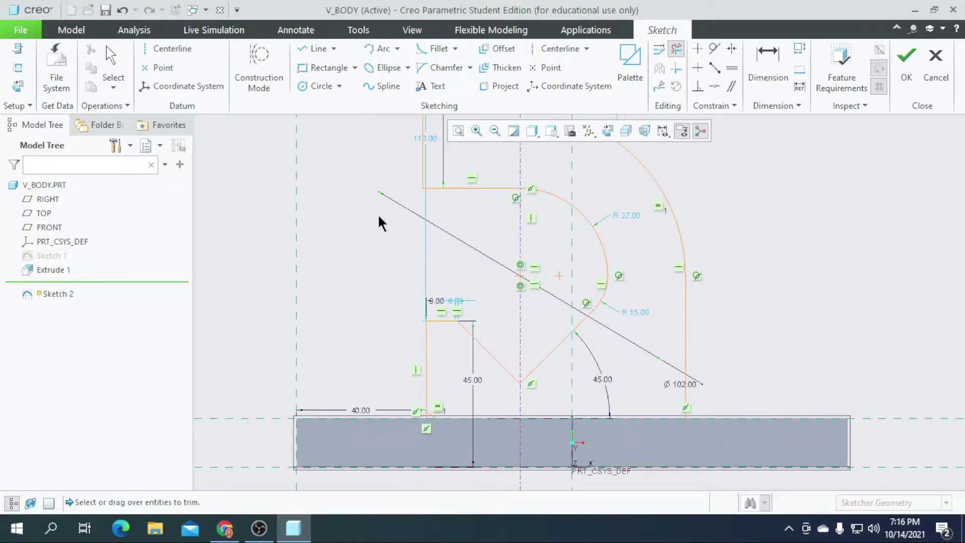
{"action": "scroll", "coordinate": [421, 441], "scroll_direction": "up", "scroll_amount": 4}
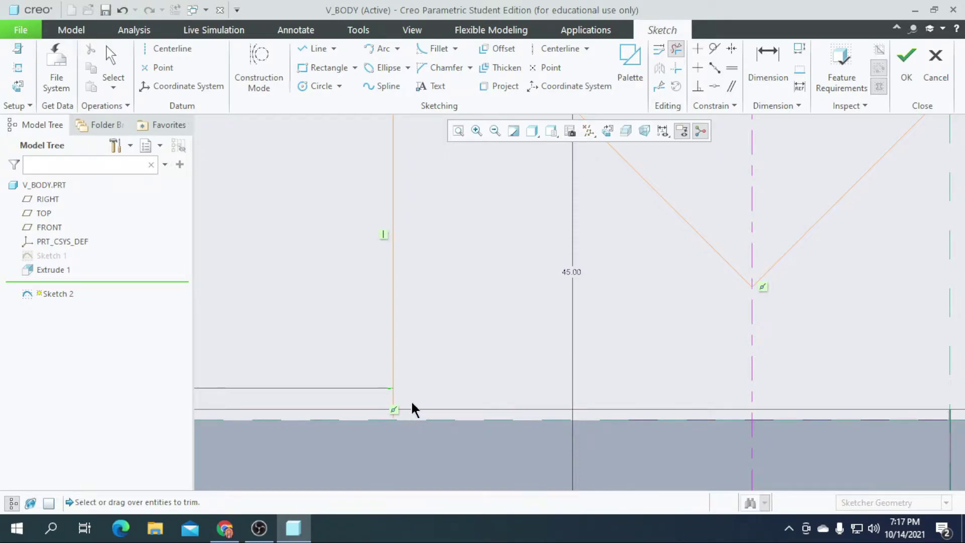
Close the body profile with a horizontal line along the base plate's top edge and finish the sketch
{"action": "scroll", "coordinate": [411, 409], "scroll_direction": "down", "scroll_amount": 4}
{"action": "left_click", "coordinate": [310, 48]}
{"action": "scroll", "coordinate": [372, 206], "scroll_direction": "down", "scroll_amount": 1}
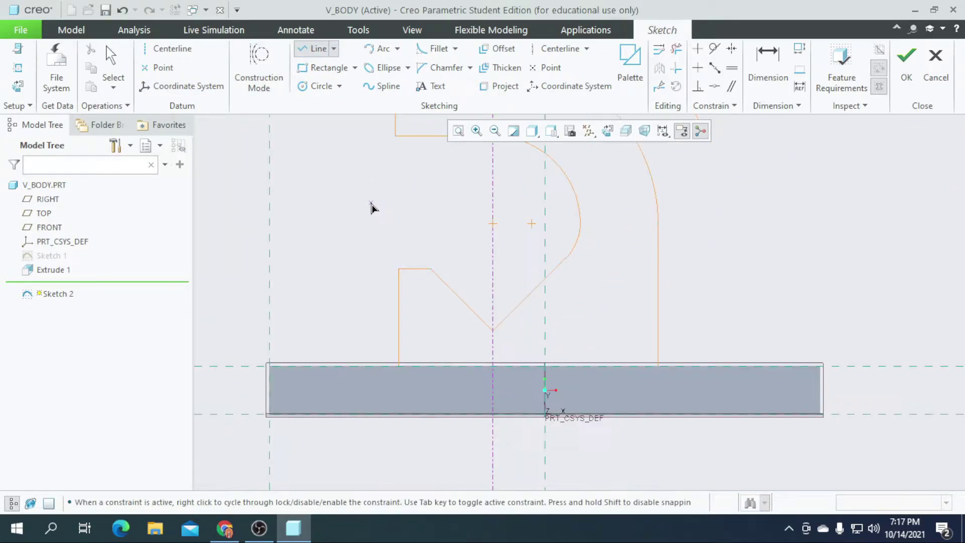
{"action": "scroll", "coordinate": [374, 211], "scroll_direction": "down", "scroll_amount": 1}
{"action": "scroll", "coordinate": [417, 362], "scroll_direction": "up", "scroll_amount": 3}
{"action": "left_click", "coordinate": [369, 308]}
{"action": "left_click", "coordinate": [773, 308]}
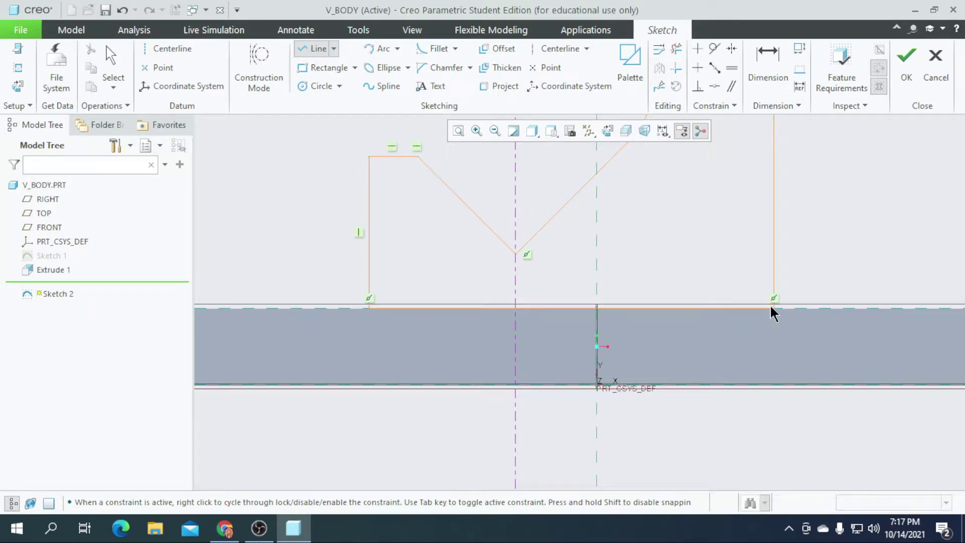
{"action": "scroll", "coordinate": [545, 405], "scroll_direction": "down", "scroll_amount": 4}
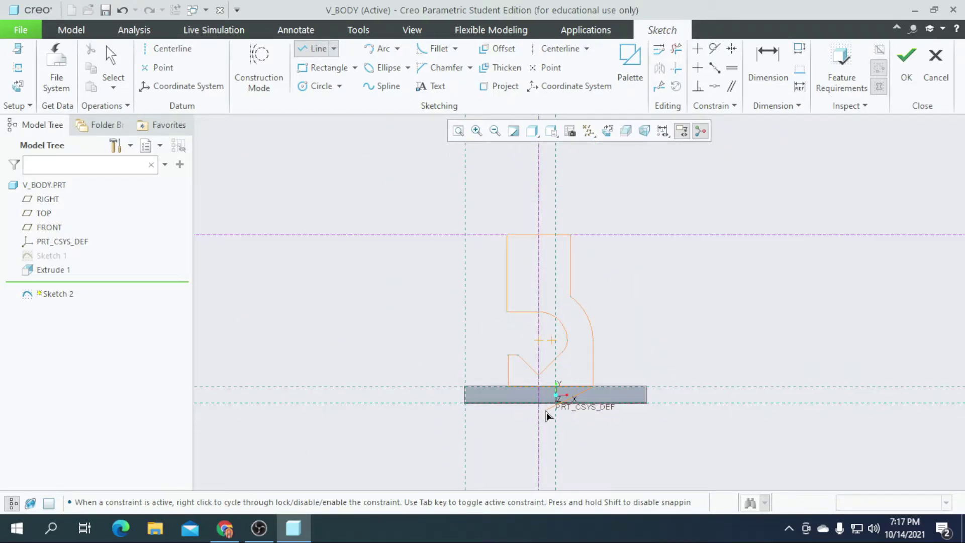
{"action": "left_click", "coordinate": [538, 347]}
{"action": "left_click", "coordinate": [498, 86]}
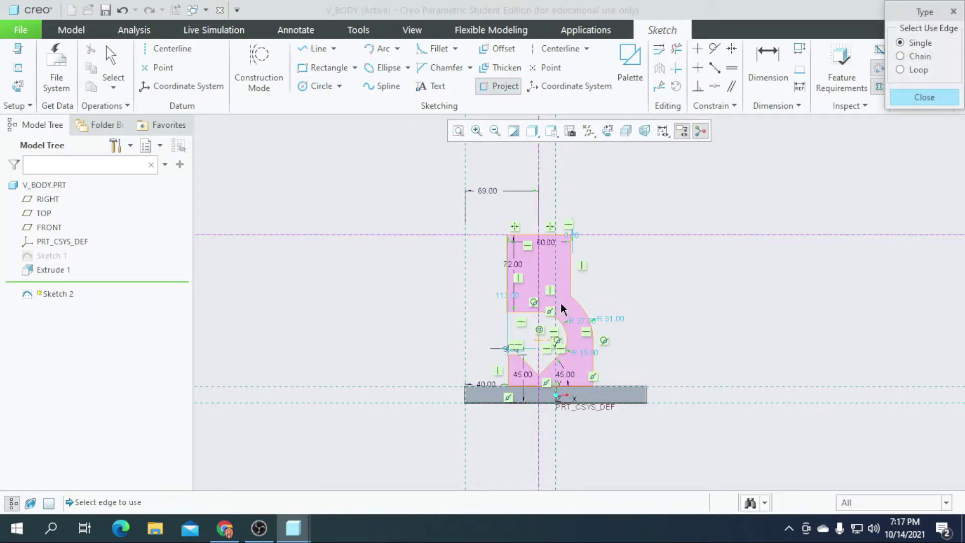
{"action": "left_click", "coordinate": [904, 93]}
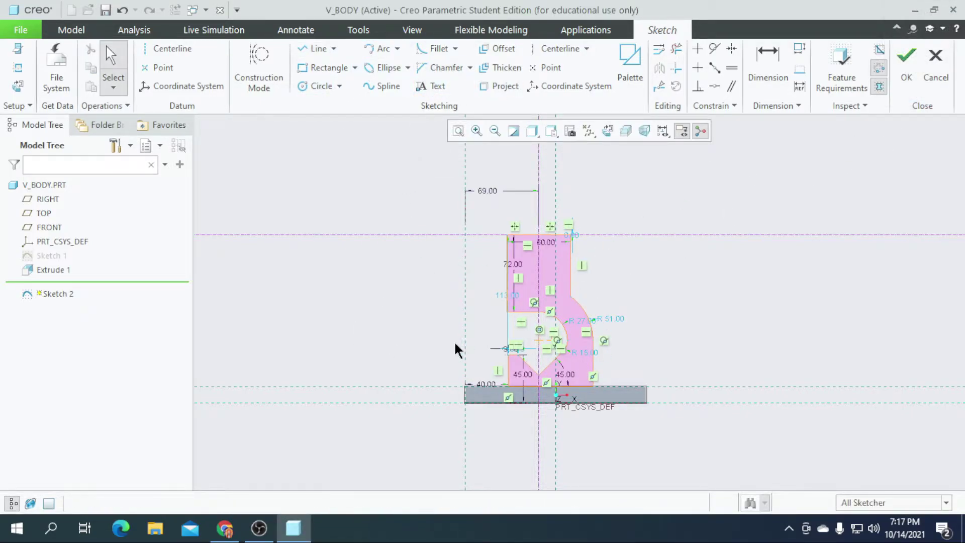
{"action": "left_click", "coordinate": [912, 66]}
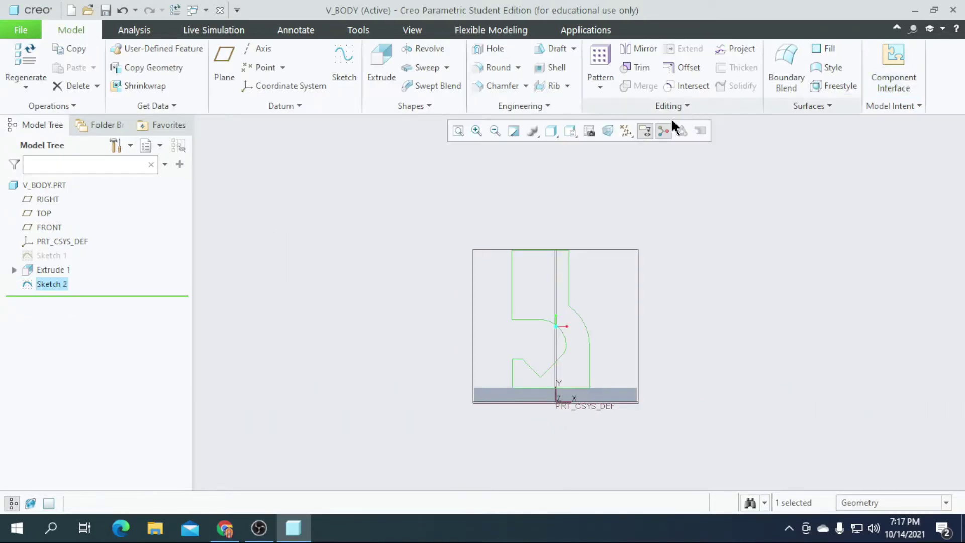
Extrude the closed body profile as a solid to a depth of 40 in the reversed direction, over the base plate
{"action": "left_click", "coordinate": [381, 65]}
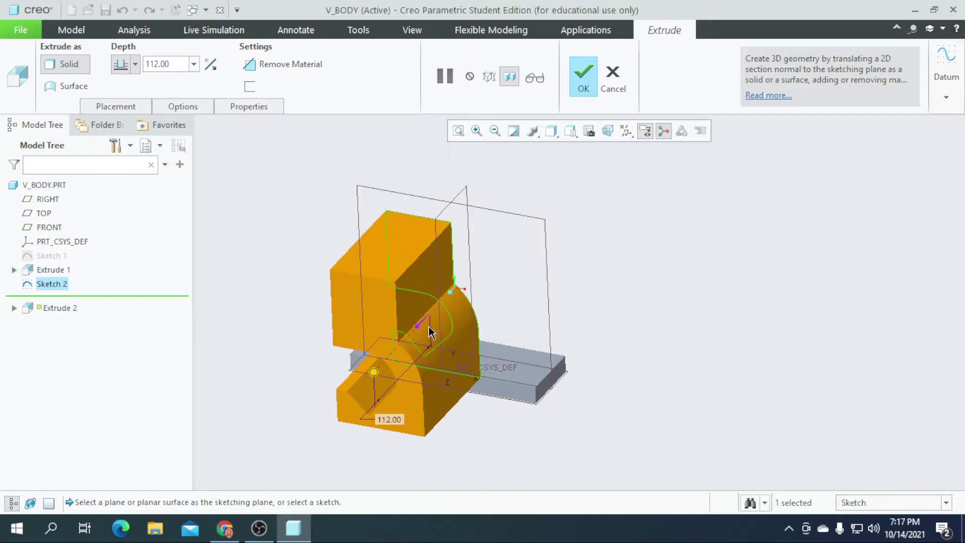
{"action": "left_click", "coordinate": [420, 331]}
{"action": "left_click", "coordinate": [178, 65]}
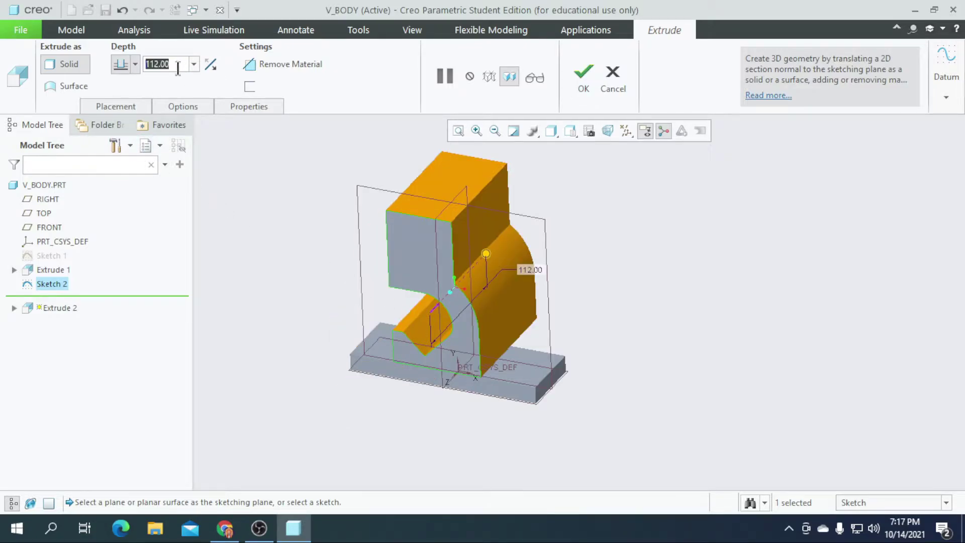
{"action": "type", "text": "40"}
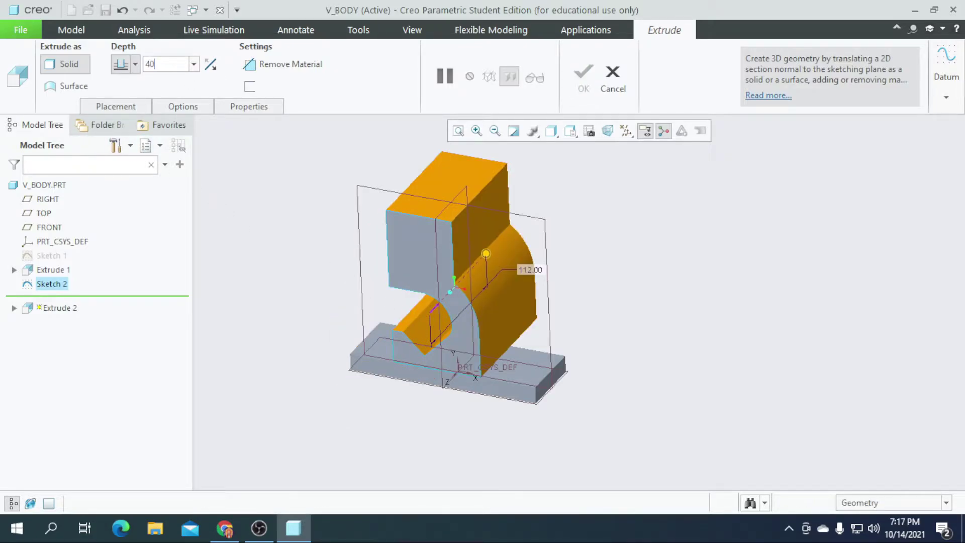
{"action": "type", "text": "4"}
{"action": "key", "text": "Return"}
Set the model's display style to shaded with edges
{"action": "mouse_move", "coordinate": [600, 319]}
{"action": "middle_mouse_down"}
{"action": "mouse_move", "coordinate": [607, 315]}
{"action": "mouse_move", "coordinate": [546, 364]}
{"action": "mouse_move", "coordinate": [648, 313]}
{"action": "mouse_move", "coordinate": [678, 374]}
{"action": "mouse_move", "coordinate": [663, 330]}
{"action": "mouse_move", "coordinate": [550, 155]}
{"action": "middle_mouse_up"}
{"action": "left_click", "coordinate": [552, 130]}
{"action": "left_click", "coordinate": [558, 162]}
{"action": "middle_click_drag", "start_coordinate": [711, 313], "coordinate": [816, 325]}
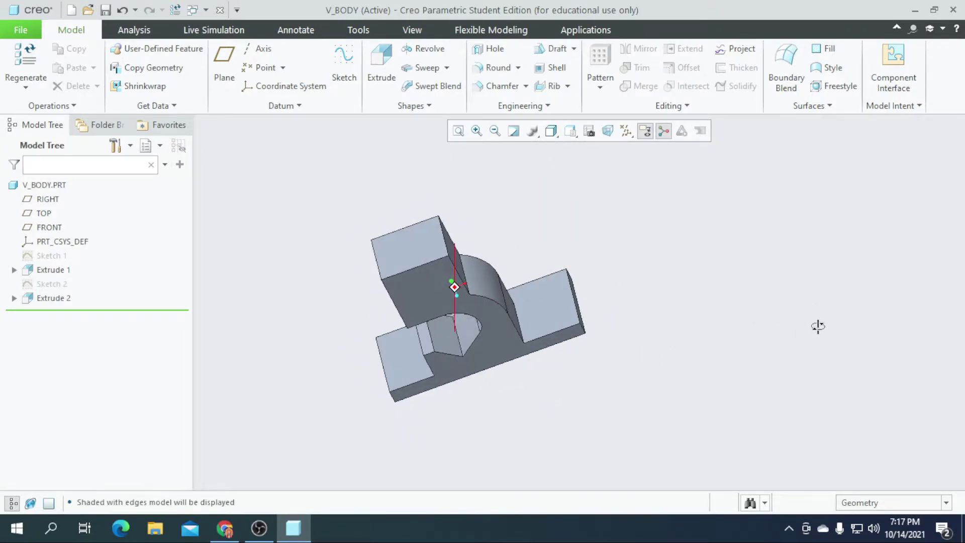
Round the edge at the bottom of the V groove with a radius of 8
{"action": "left_click", "coordinate": [496, 68]}
{"action": "type", "text": "8"}
{"action": "key", "text": "Return"}
{"action": "scroll", "coordinate": [437, 345], "scroll_direction": "up", "scroll_amount": 5}
{"action": "left_click", "coordinate": [529, 360]}
{"action": "left_click", "coordinate": [563, 85]}
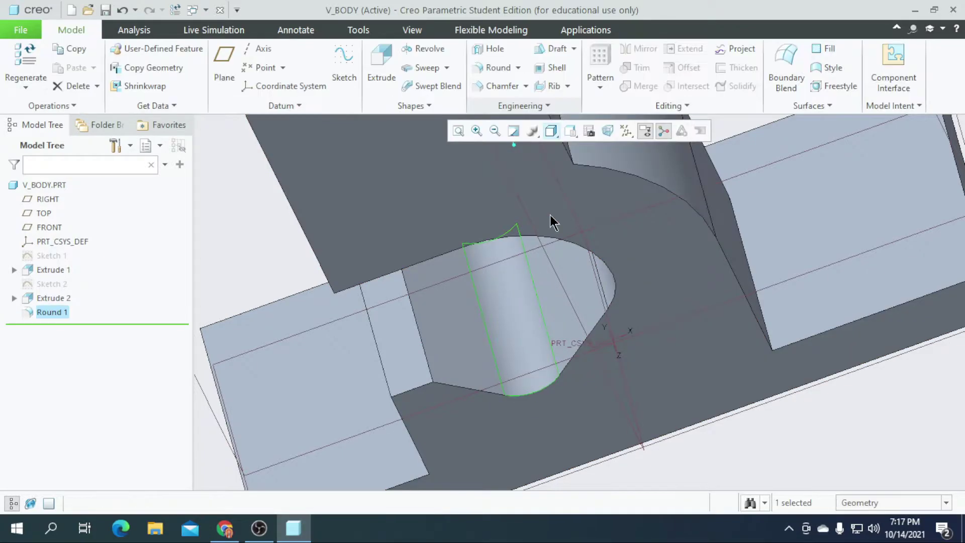
Start a round on the two edges where the outer sides of the upright body meet the base plate
{"action": "middle_click_drag", "start_coordinate": [551, 194], "coordinate": [578, 276]}
{"action": "middle_click_drag", "start_coordinate": [689, 416], "coordinate": [592, 422]}
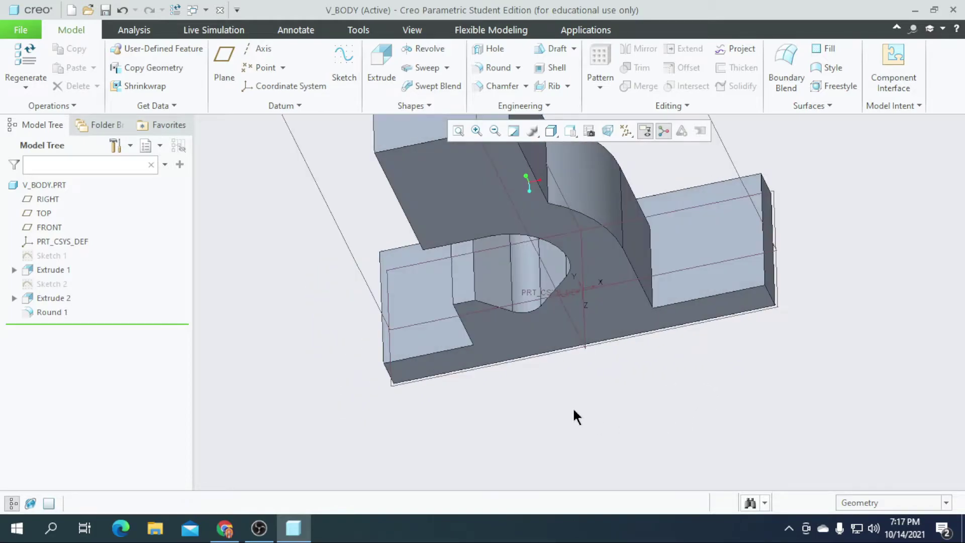
{"action": "left_click", "coordinate": [500, 69]}
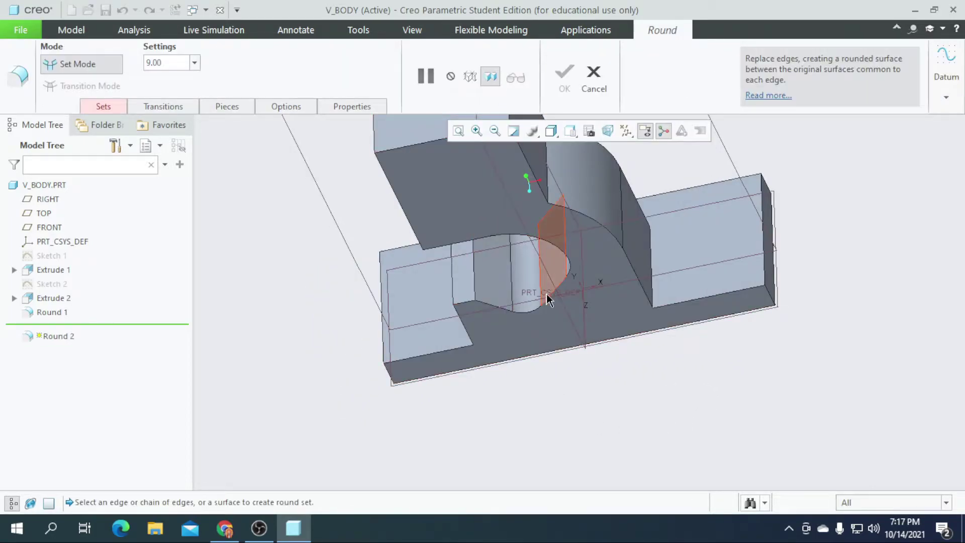
{"action": "scroll", "coordinate": [637, 413], "scroll_direction": "up", "scroll_amount": 3}
{"action": "scroll", "coordinate": [634, 389], "scroll_direction": "down", "scroll_amount": 2}
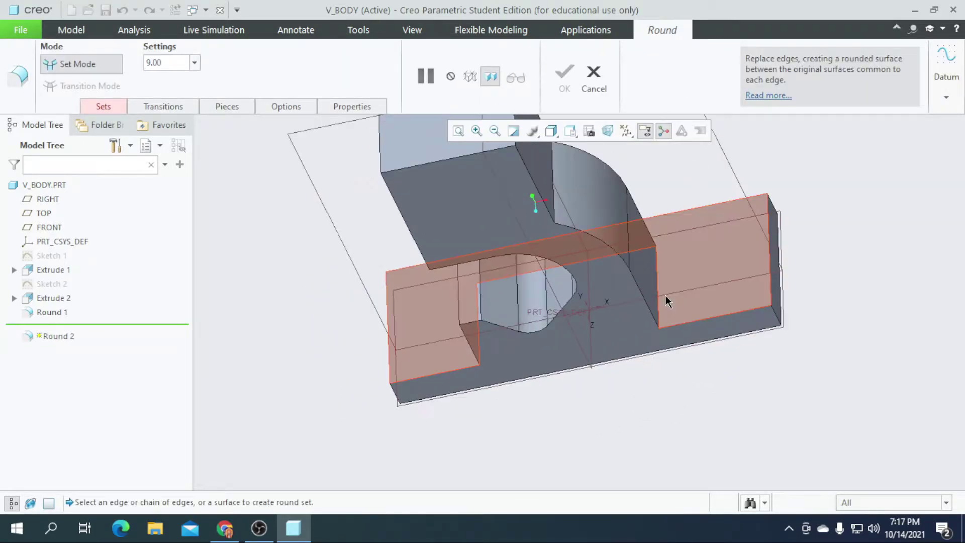
{"action": "left_click", "coordinate": [660, 307]}
{"action": "middle_click_drag", "start_coordinate": [504, 351], "coordinate": [413, 340]}
{"action": "left_click", "coordinate": [416, 343]}
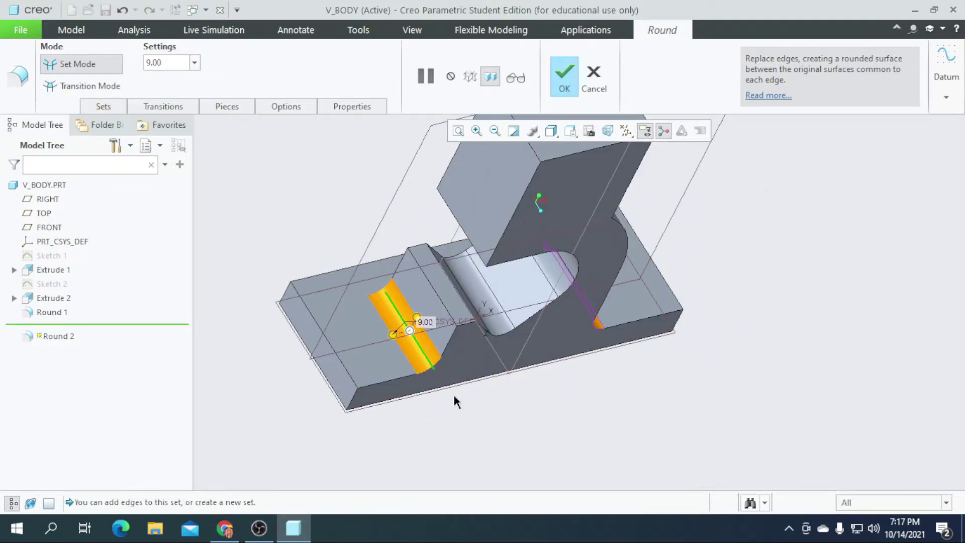
Round the two upper end edges of the base plate with a radius of 5 and complete the round
{"action": "left_click", "coordinate": [333, 355]}
{"action": "type", "text": "5"}
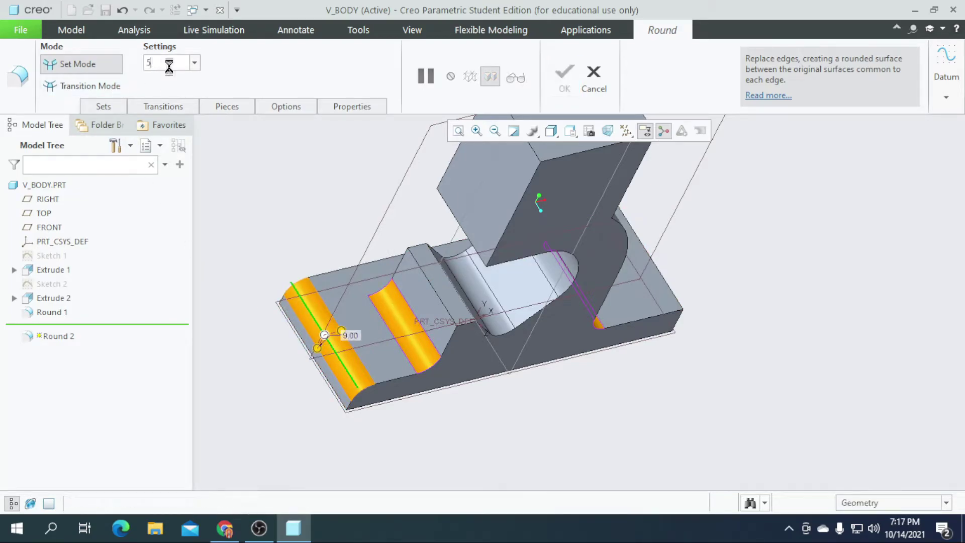
{"action": "key", "text": "Return"}
{"action": "middle_click_drag", "start_coordinate": [614, 382], "coordinate": [724, 286]}
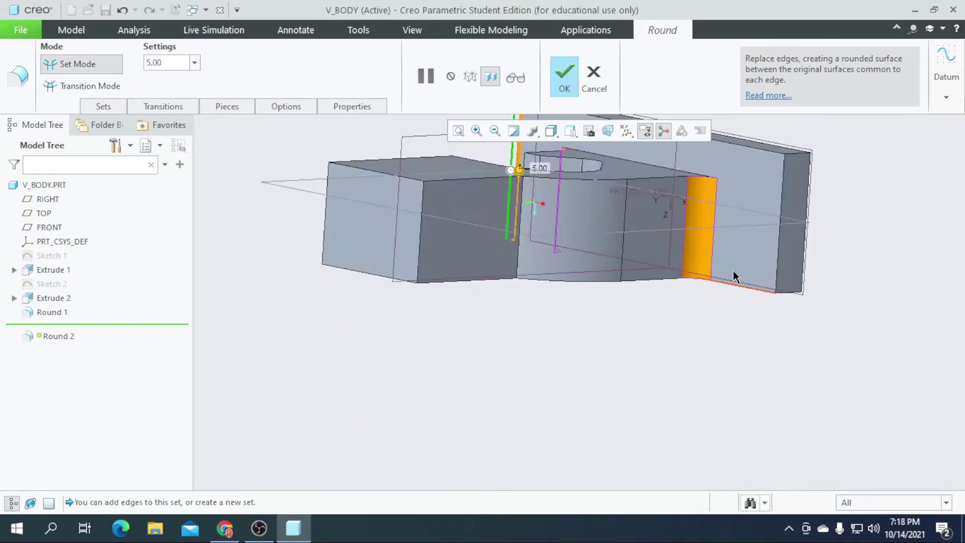
{"action": "left_click", "coordinate": [781, 242]}
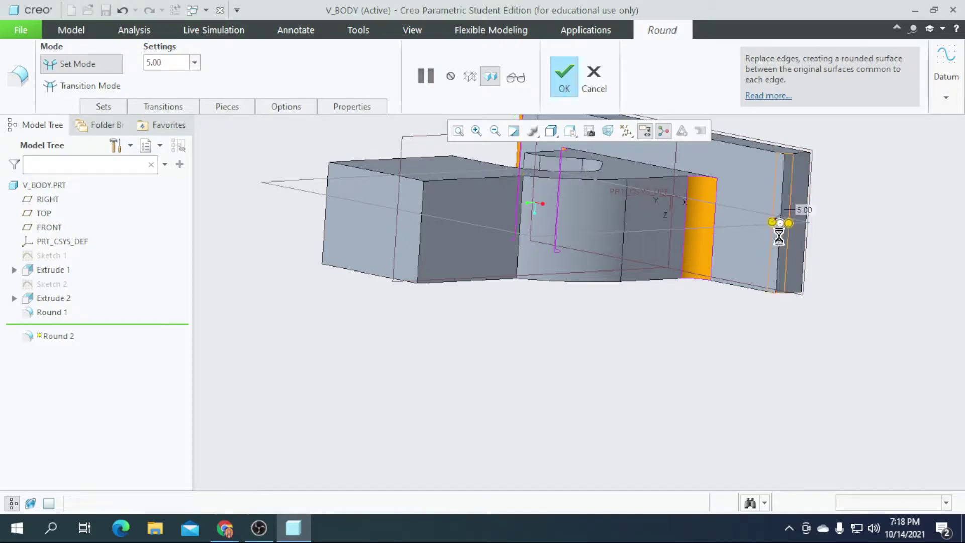
{"action": "middle_click_drag", "start_coordinate": [670, 337], "coordinate": [698, 387]}
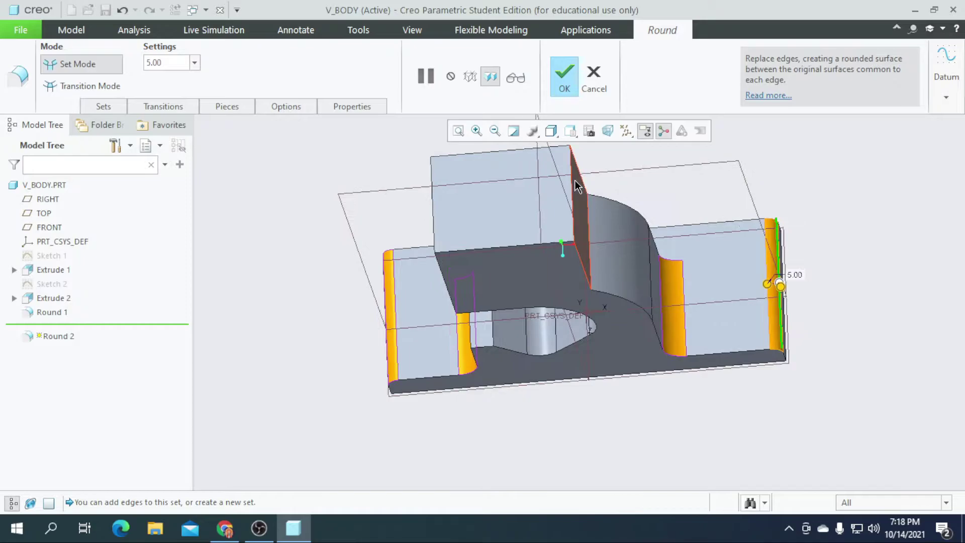
{"action": "left_click", "coordinate": [563, 81]}
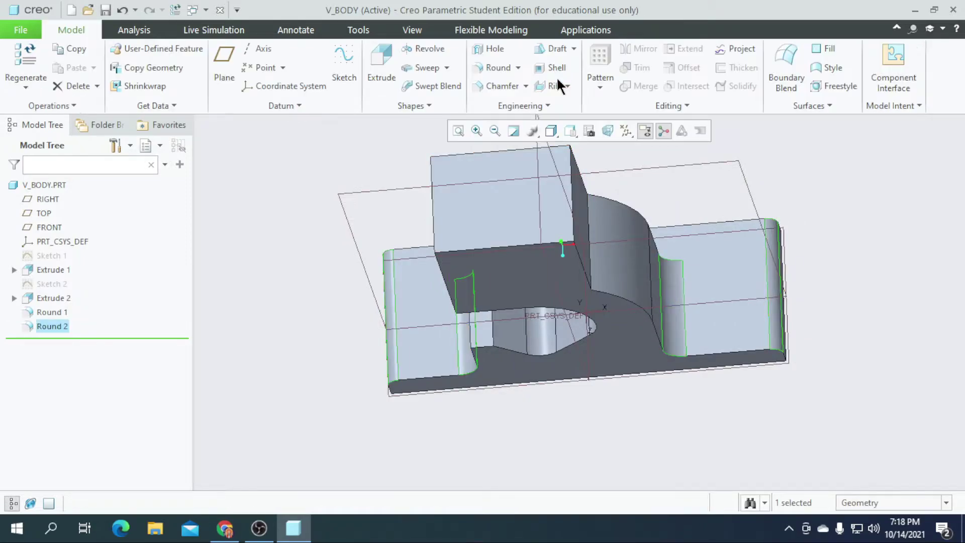
Round the two edges where the top face of the upright body meets its side faces with a radius of 6
{"action": "left_click", "coordinate": [496, 70]}
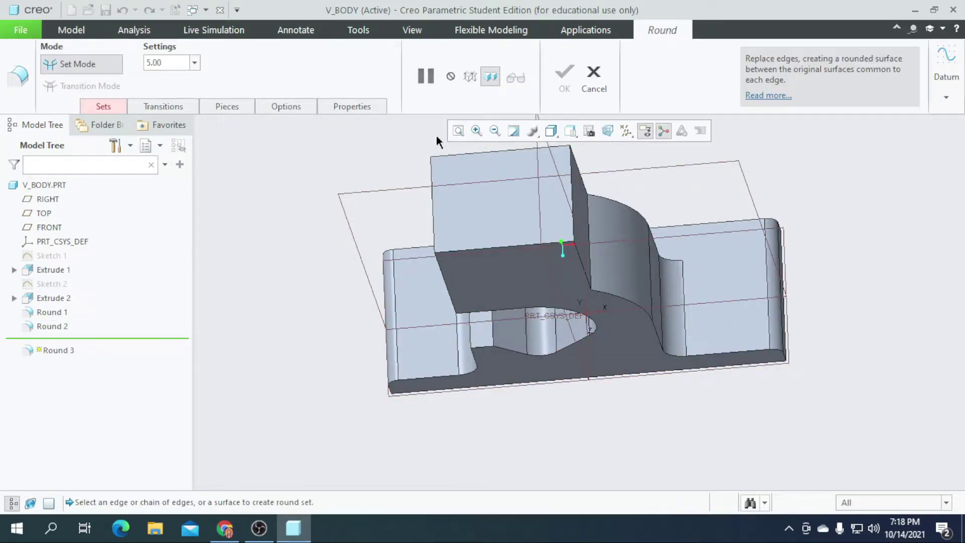
{"action": "left_click", "coordinate": [174, 64]}
{"action": "scroll", "coordinate": [525, 184], "scroll_direction": "up", "scroll_amount": 2}
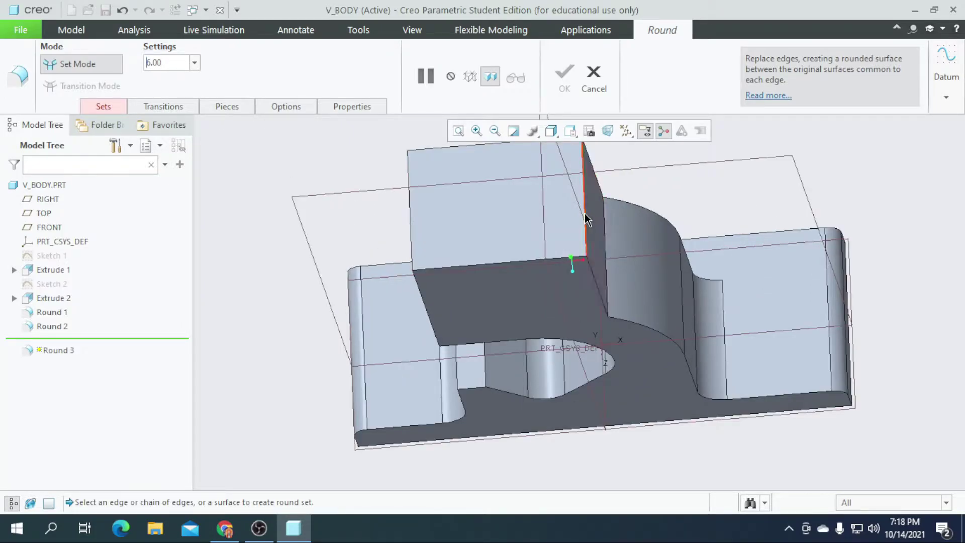
{"action": "left_click", "coordinate": [589, 219]}
{"action": "left_click", "coordinate": [410, 227]}
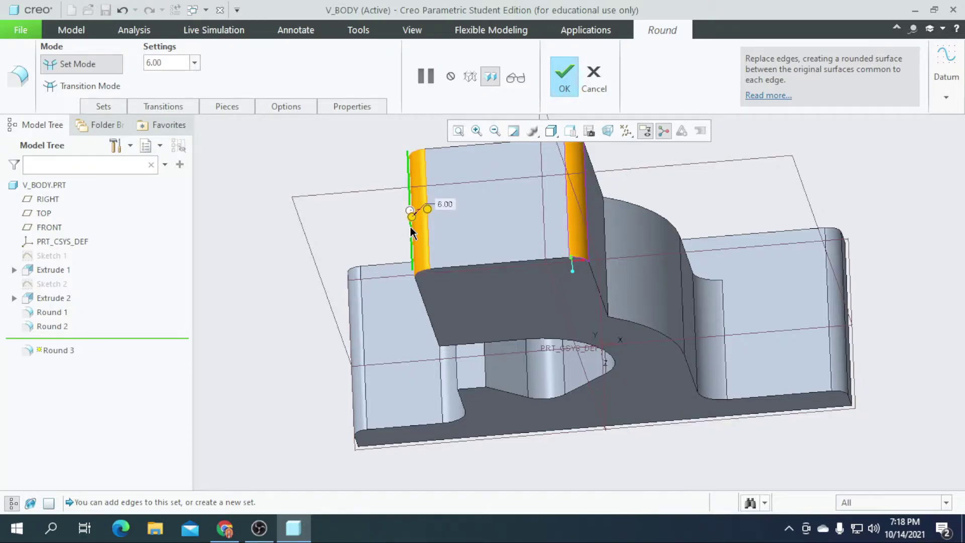
{"action": "left_click", "coordinate": [564, 80]}
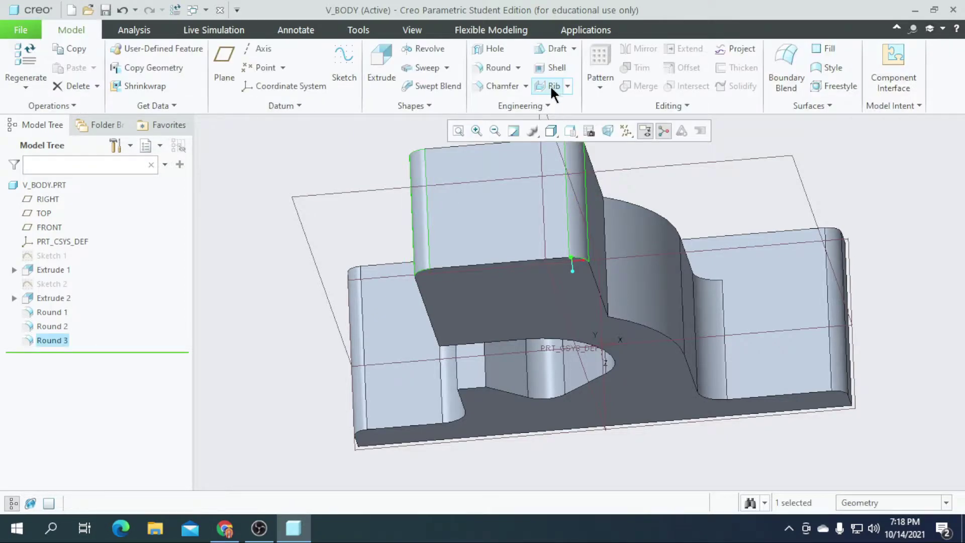
Start a new round of radius 8 on the lower outer edge of the upper block, above the V groove opening
{"action": "left_click", "coordinate": [498, 68]}
{"action": "middle_click_drag", "start_coordinate": [553, 351], "coordinate": [360, 220]}
{"action": "type", "text": "1"}
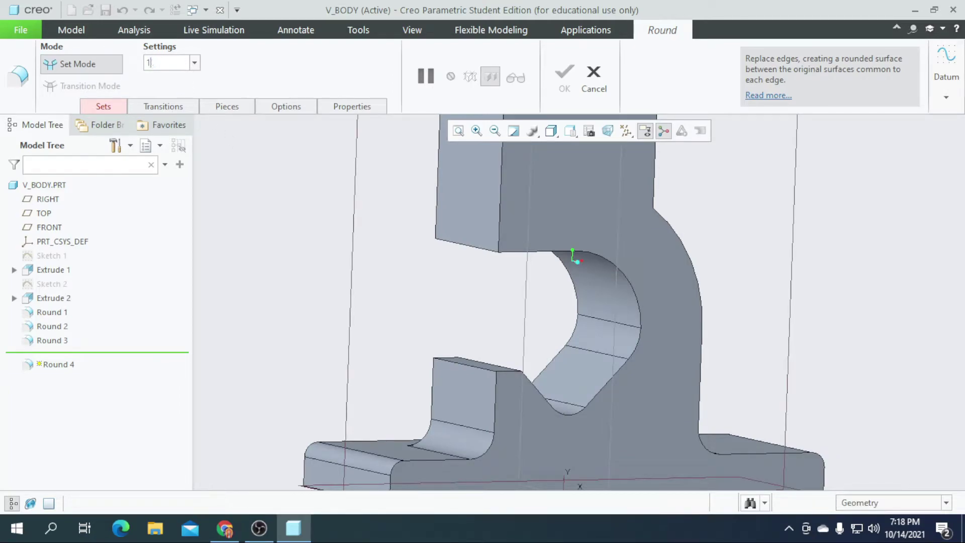
{"action": "type", "text": "8"}
{"action": "key", "text": "Return"}
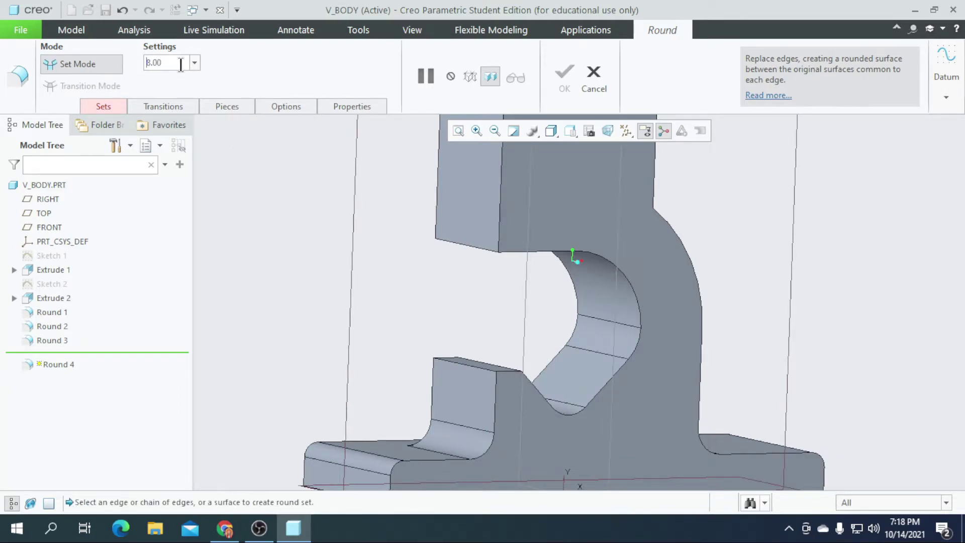
{"action": "left_click", "coordinate": [479, 249]}
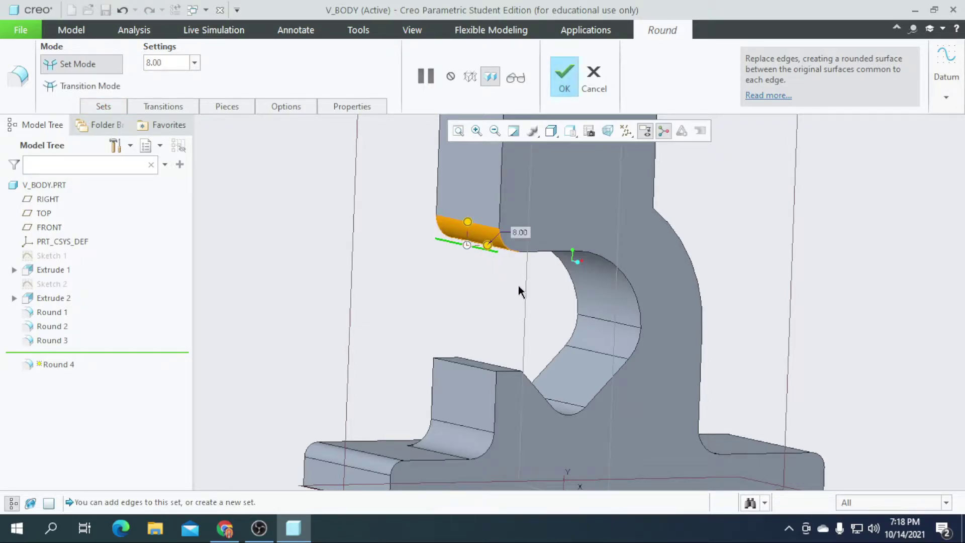
Add a radius 10 round on the edge where the upper block's side face meets the curved outer surface, and complete it
{"action": "middle_click_drag", "start_coordinate": [773, 261], "coordinate": [622, 288]}
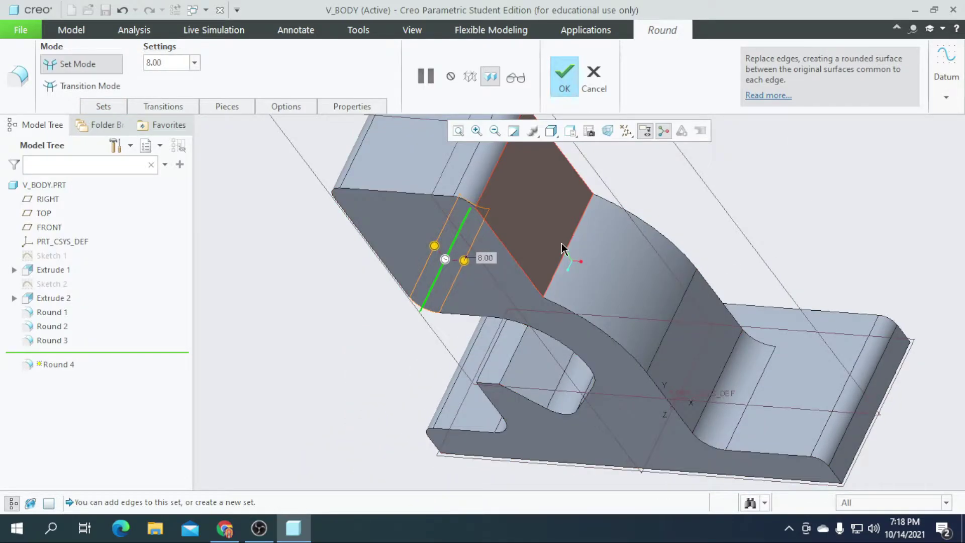
{"action": "left_click", "coordinate": [565, 260]}
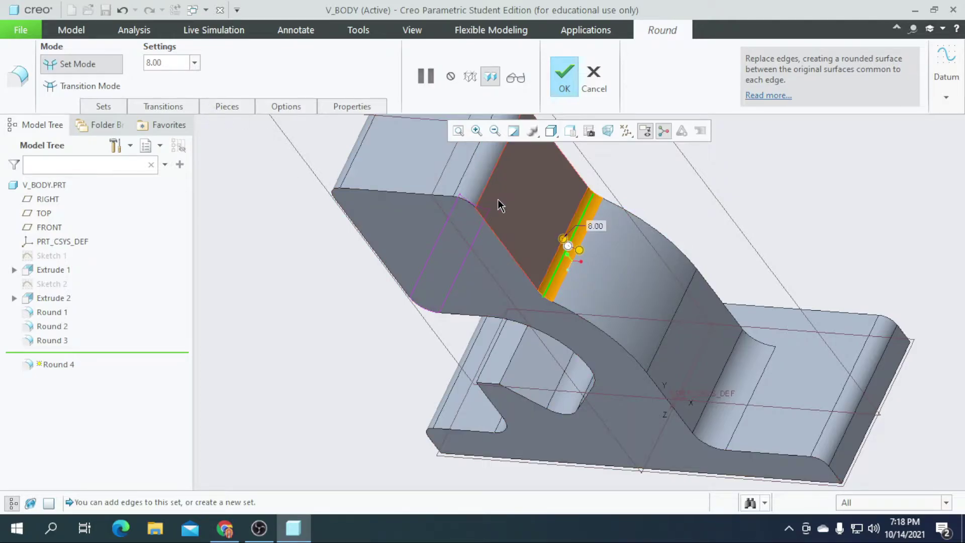
{"action": "type", "text": "10"}
{"action": "key", "text": "Return"}
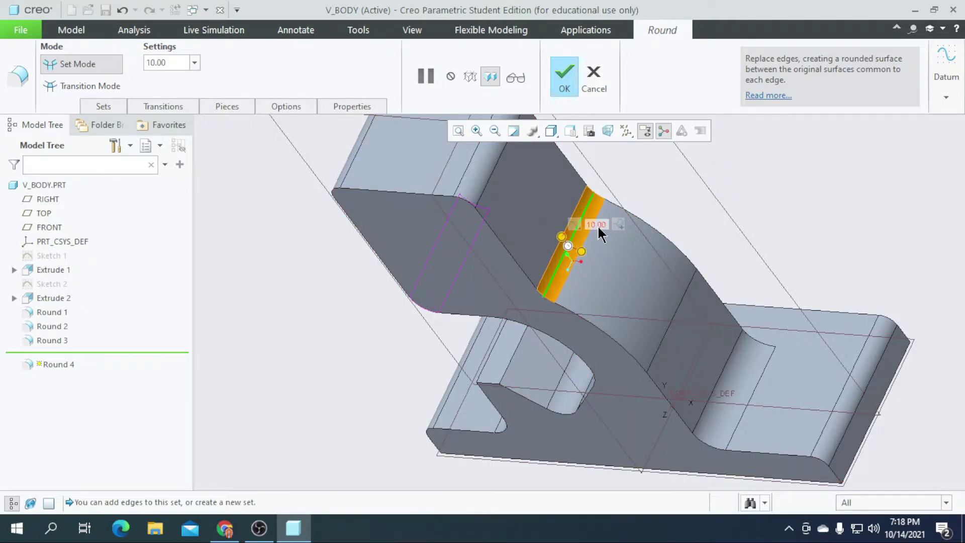
{"action": "scroll", "coordinate": [423, 336], "scroll_direction": "down", "scroll_amount": 3}
{"action": "mouse_move", "coordinate": [411, 348]}
{"action": "middle_mouse_down"}
{"action": "mouse_move", "coordinate": [416, 295]}
{"action": "mouse_move", "coordinate": [390, 326]}
{"action": "mouse_move", "coordinate": [394, 346]}
{"action": "middle_mouse_up"}
{"action": "left_click", "coordinate": [563, 87]}
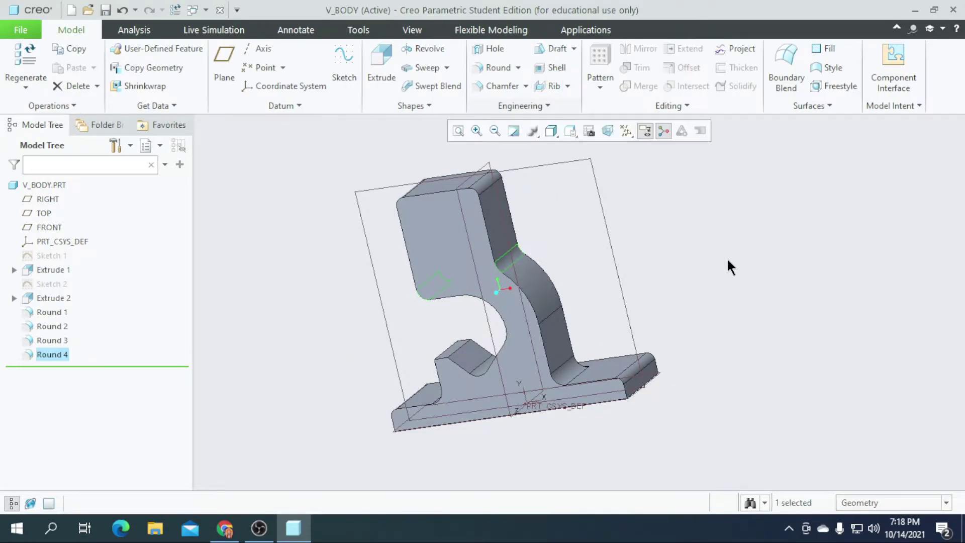
Start a sketch on the flat top face of the upright body
{"action": "mouse_move", "coordinate": [783, 376]}
{"action": "middle_mouse_down"}
{"action": "mouse_move", "coordinate": [763, 360]}
{"action": "mouse_move", "coordinate": [819, 390]}
{"action": "mouse_move", "coordinate": [812, 407]}
{"action": "mouse_move", "coordinate": [787, 372]}
{"action": "mouse_move", "coordinate": [801, 454]}
{"action": "middle_mouse_up"}
{"action": "left_click", "coordinate": [490, 343]}
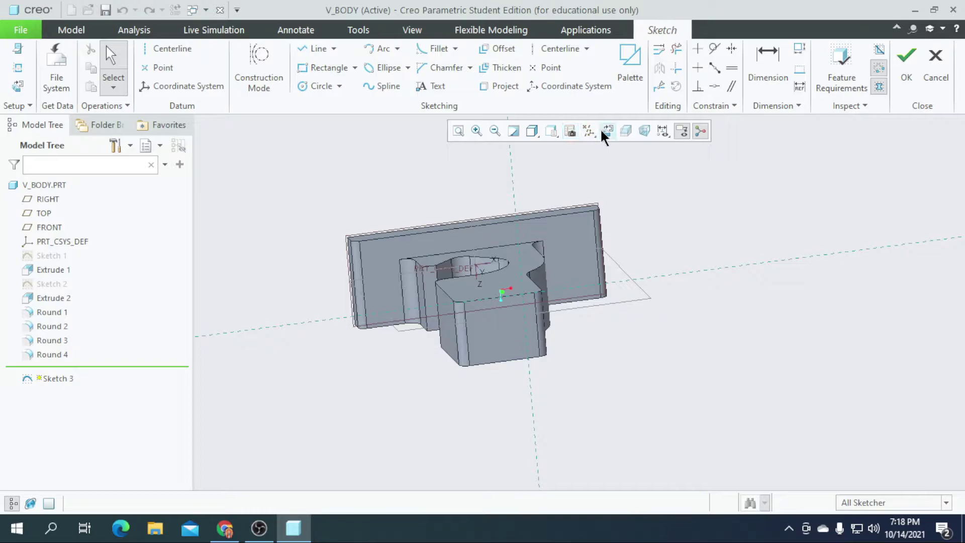
{"action": "left_click", "coordinate": [607, 131]}
{"action": "scroll", "coordinate": [548, 342], "scroll_direction": "up", "scroll_amount": 5}
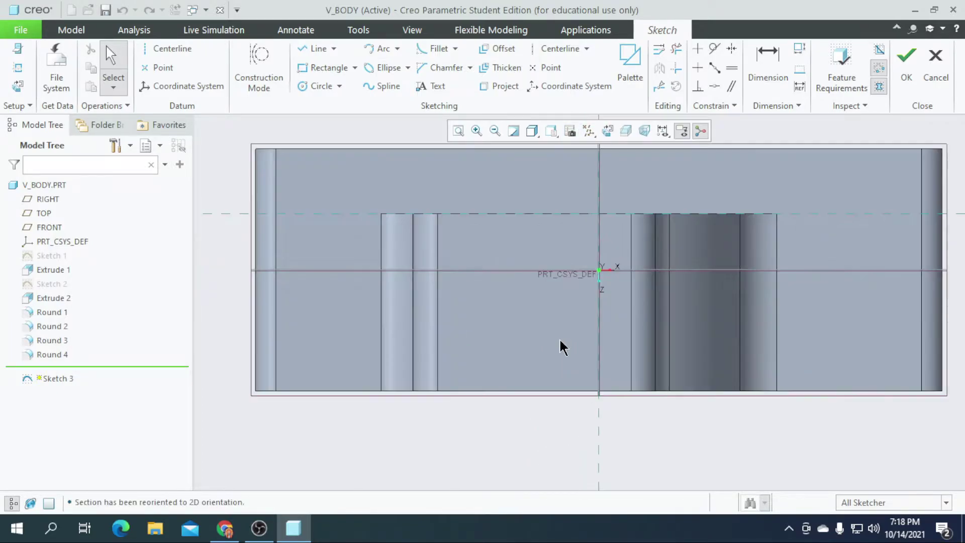
{"action": "left_click", "coordinate": [314, 86]}
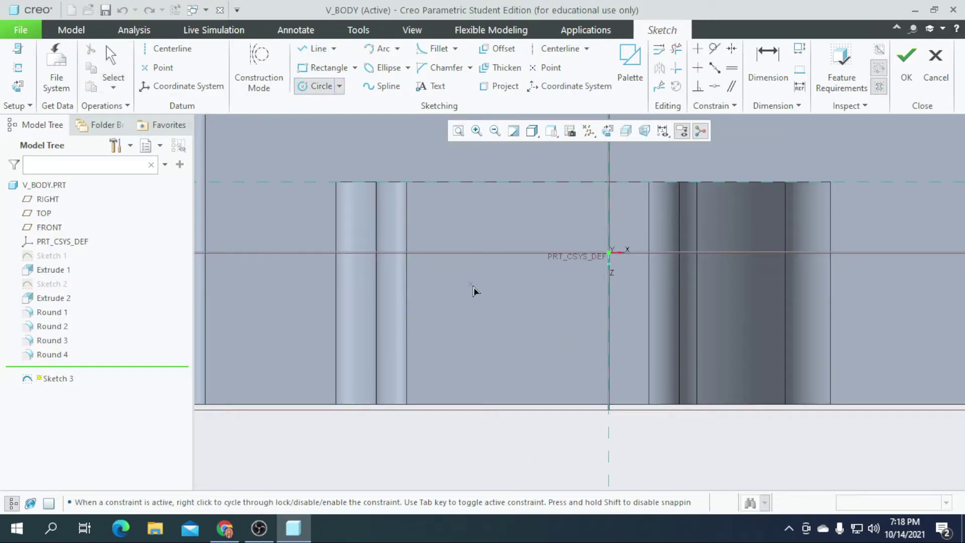
{"action": "left_click", "coordinate": [522, 259]}
{"action": "scroll", "coordinate": [506, 291], "scroll_direction": "up", "scroll_amount": 1}
{"action": "middle_click", "coordinate": [500, 292]}
{"action": "key", "text": "Delete"}
Sketch a circle on the top face of the upright body and set its diameter to 32
{"action": "left_click", "coordinate": [314, 87]}
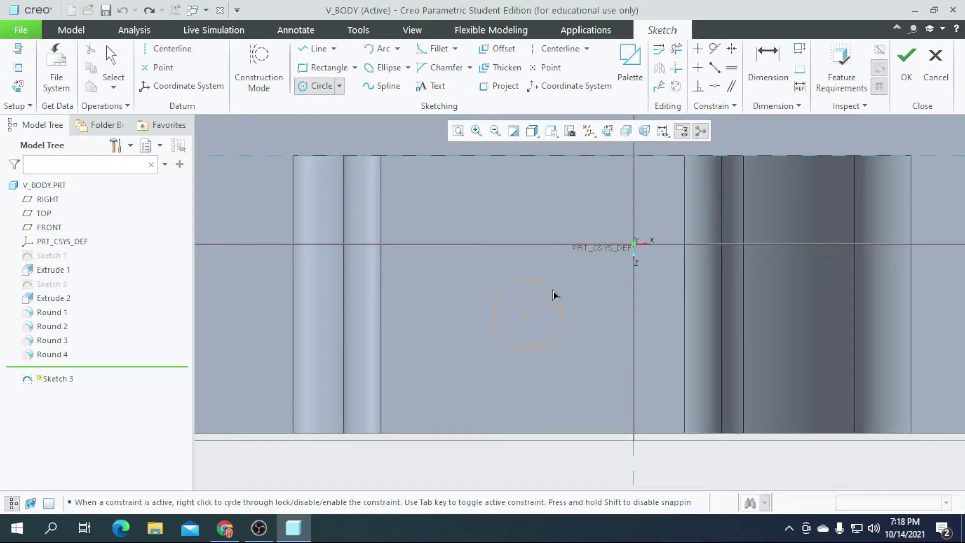
{"action": "left_click", "coordinate": [566, 280]}
{"action": "middle_click", "coordinate": [554, 315]}
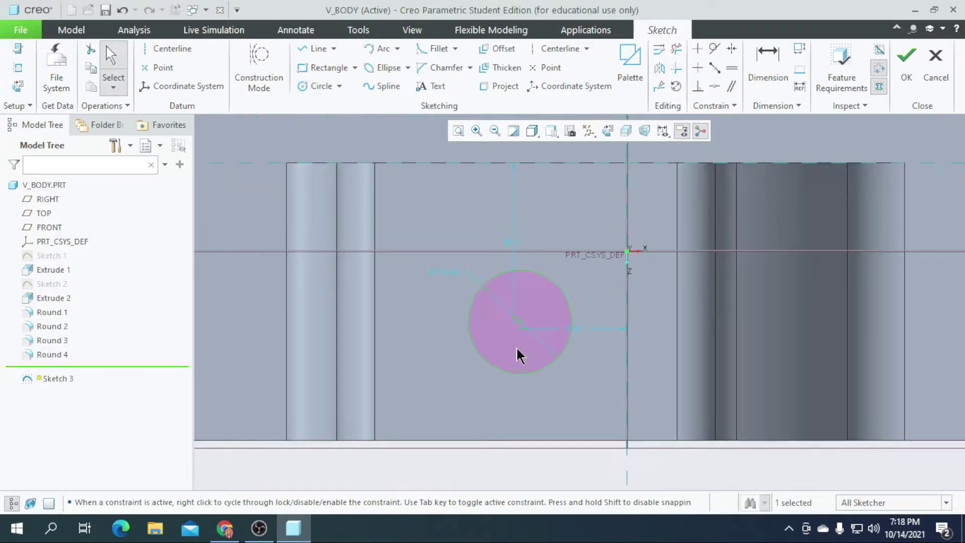
{"action": "double_click", "coordinate": [450, 273]}
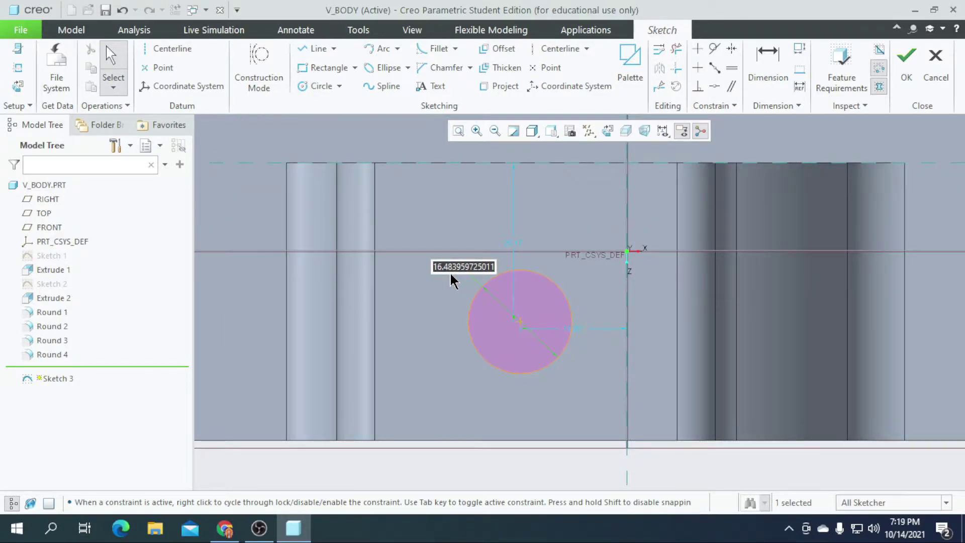
{"action": "type", "text": "32"}
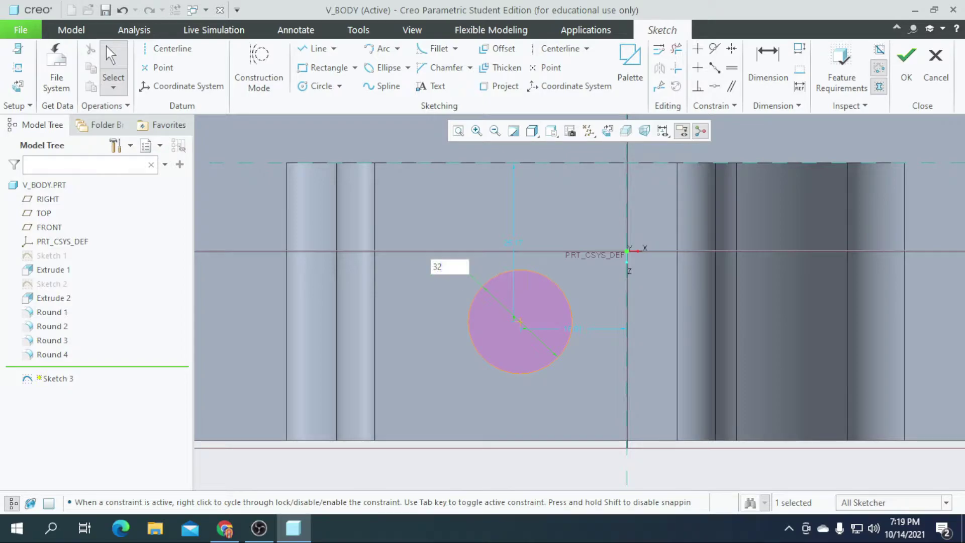
{"action": "key", "text": "Return"}
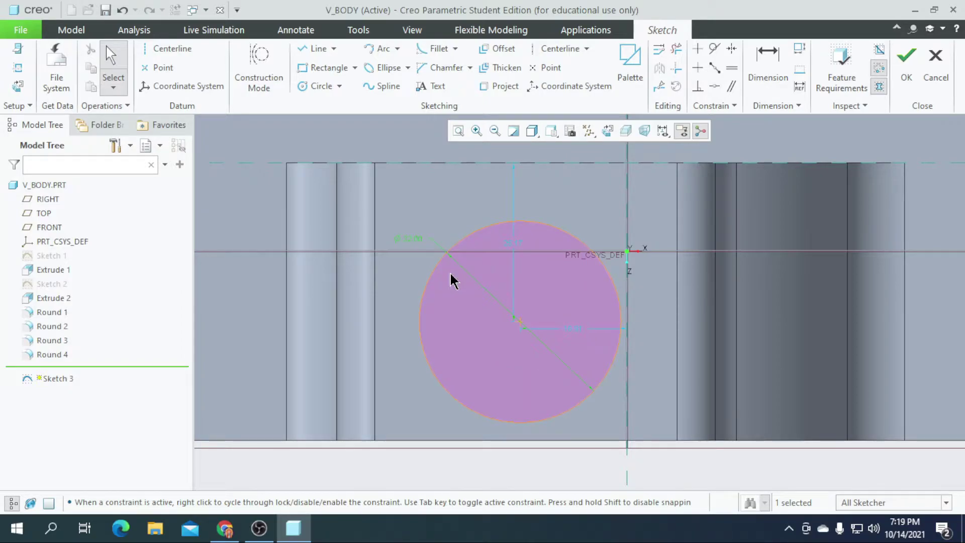
Position the circle's centre 22 from the horizontal reference along the body's back face and 30 from the upper block's side edge
{"action": "double_click", "coordinate": [521, 250]}
{"action": "type", "text": "22"}
{"action": "key", "text": "Return"}
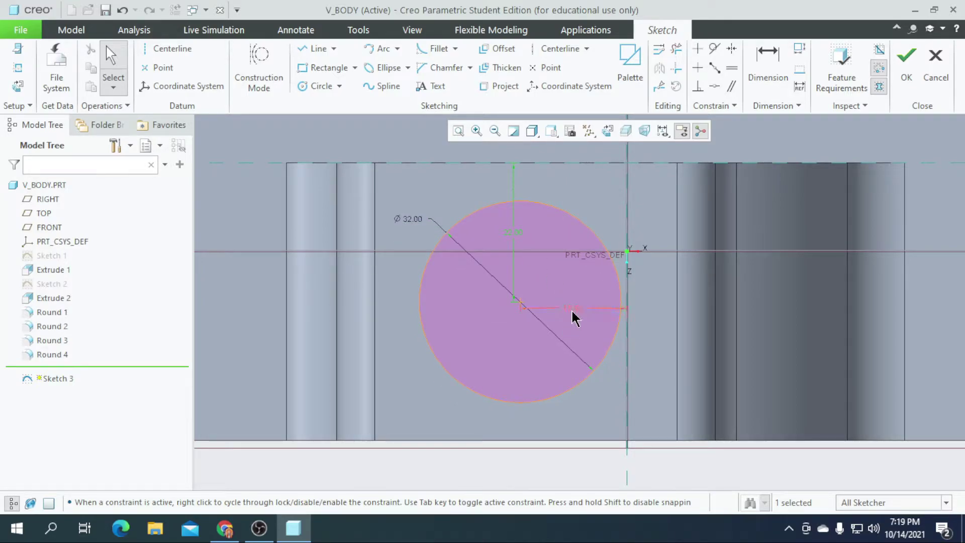
{"action": "left_click", "coordinate": [766, 70]}
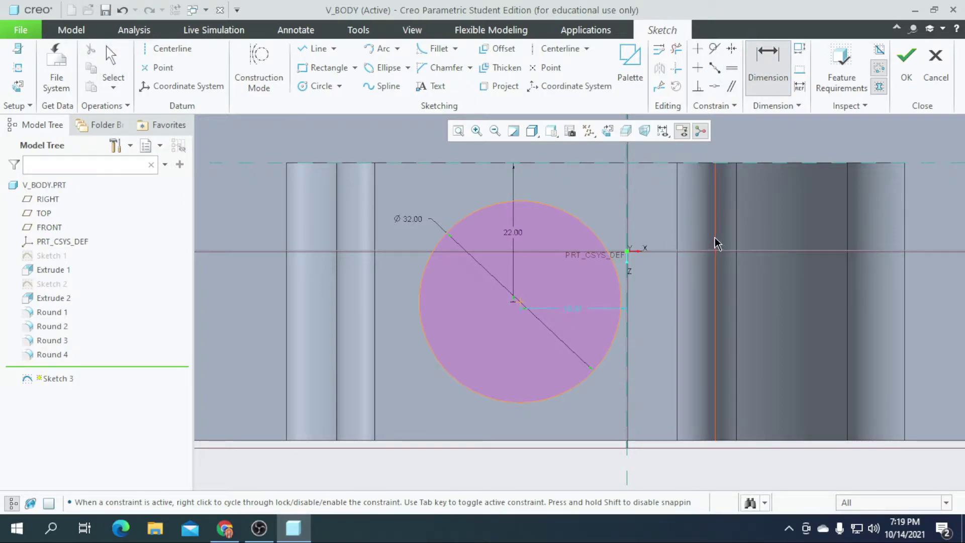
{"action": "left_click", "coordinate": [518, 303]}
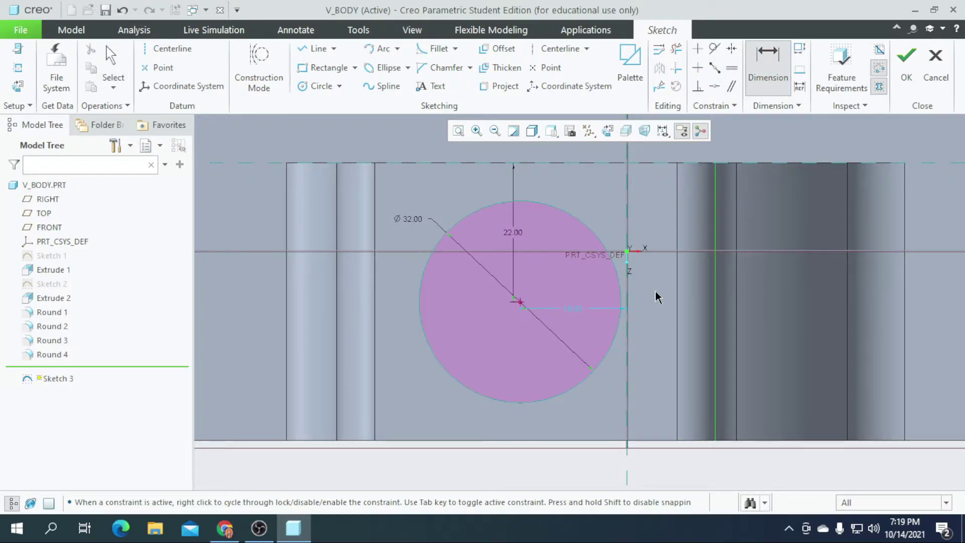
{"action": "middle_click", "coordinate": [656, 290]}
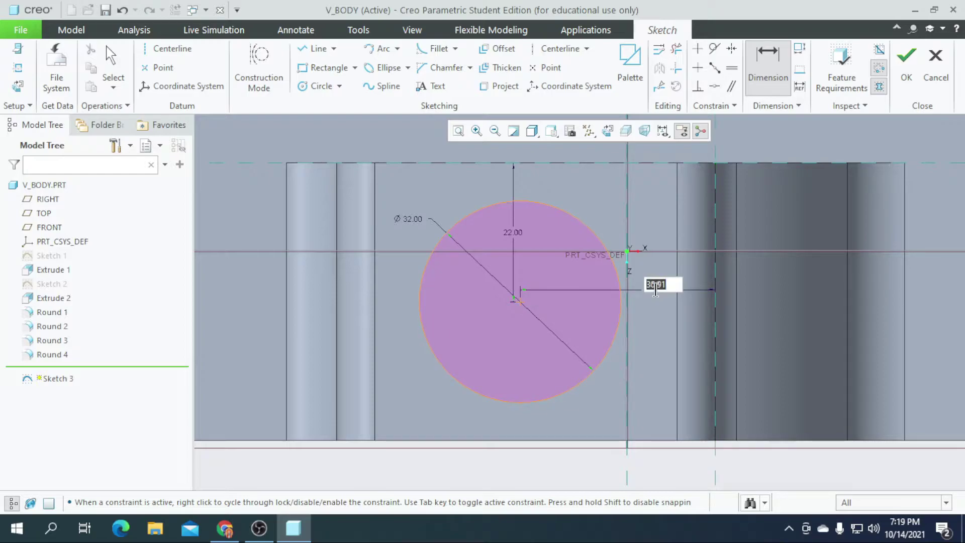
{"action": "key", "text": "Return"}
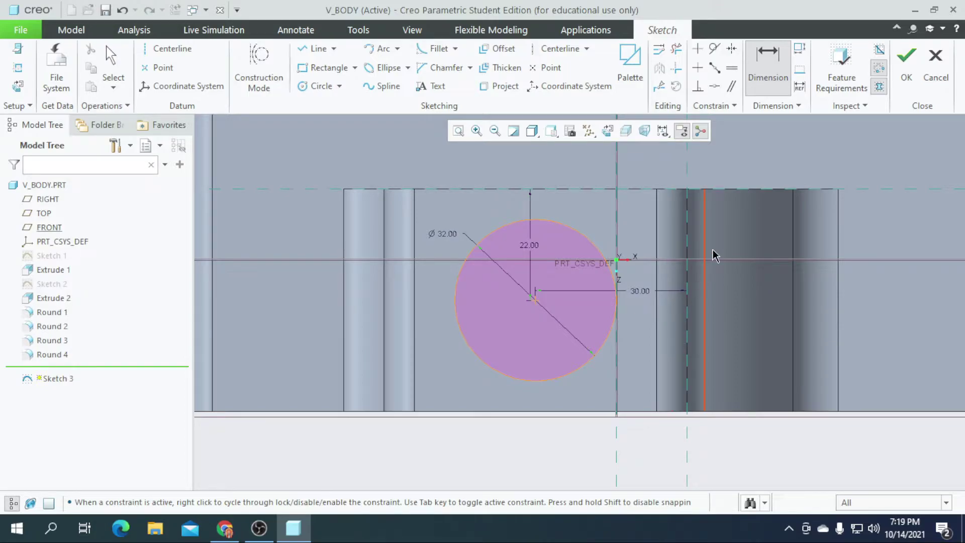
Finish the circle sketch and extrude it as a solid boss to a depth of 20
{"action": "left_click", "coordinate": [907, 59]}
{"action": "left_click", "coordinate": [381, 70]}
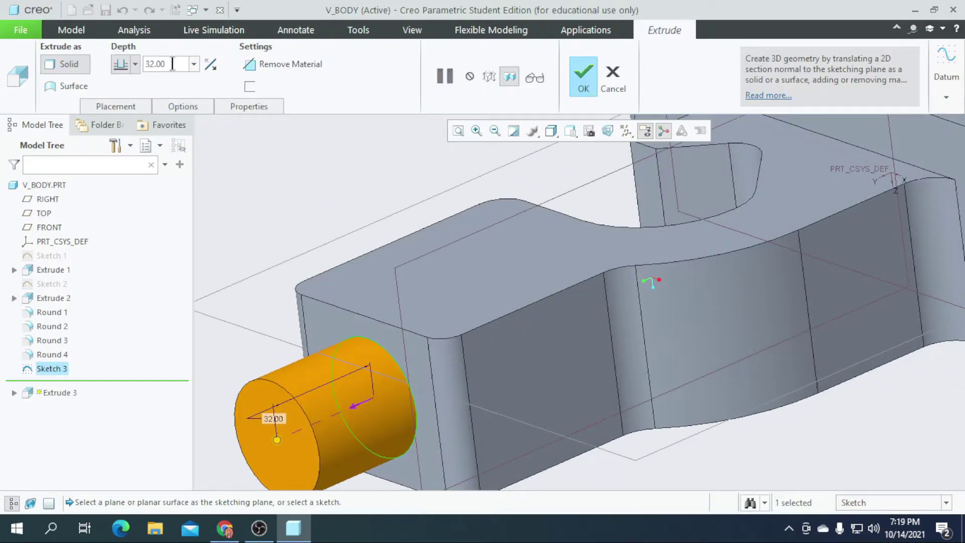
{"action": "double_click", "coordinate": [172, 64]}
{"action": "type", "text": "20"}
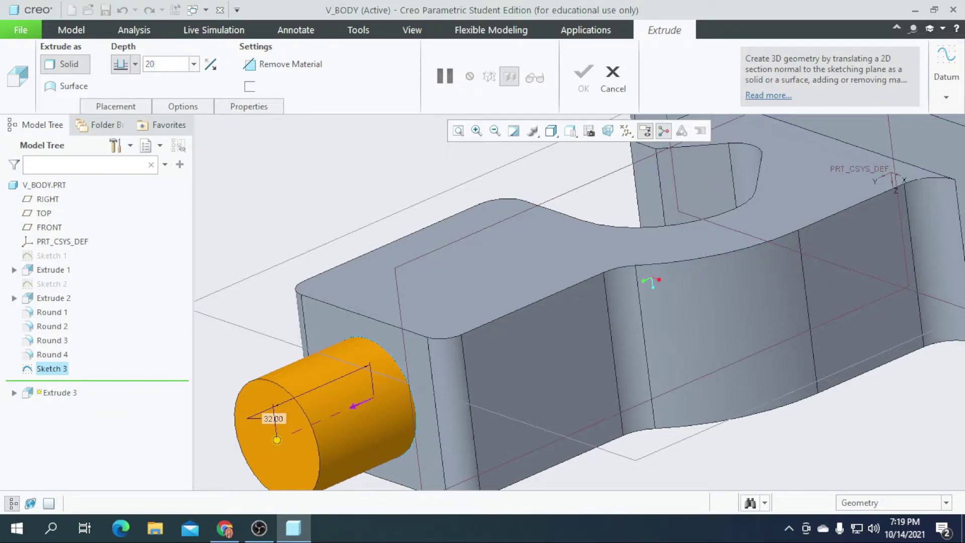
{"action": "key", "text": "Return"}
{"action": "scroll", "coordinate": [384, 295], "scroll_direction": "down", "scroll_amount": 2}
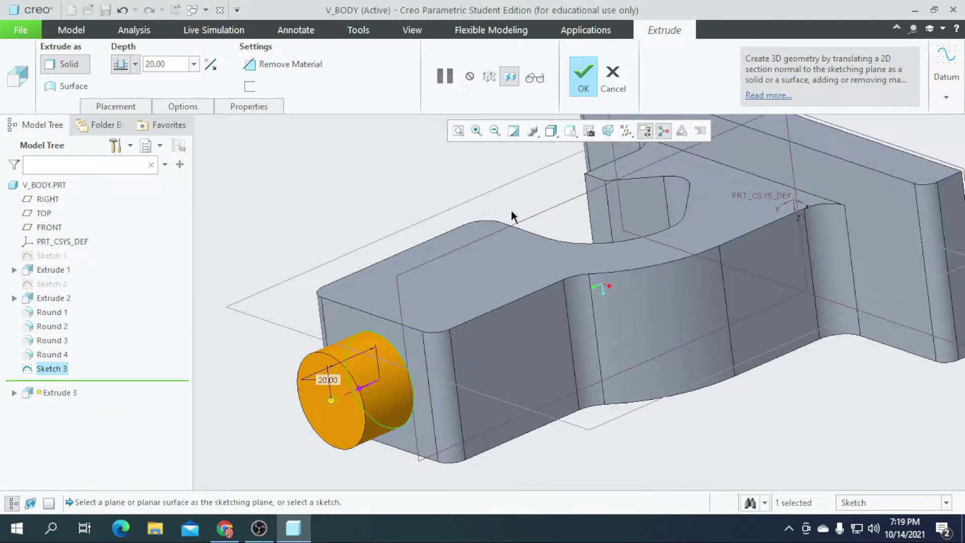
{"action": "left_click", "coordinate": [583, 81]}
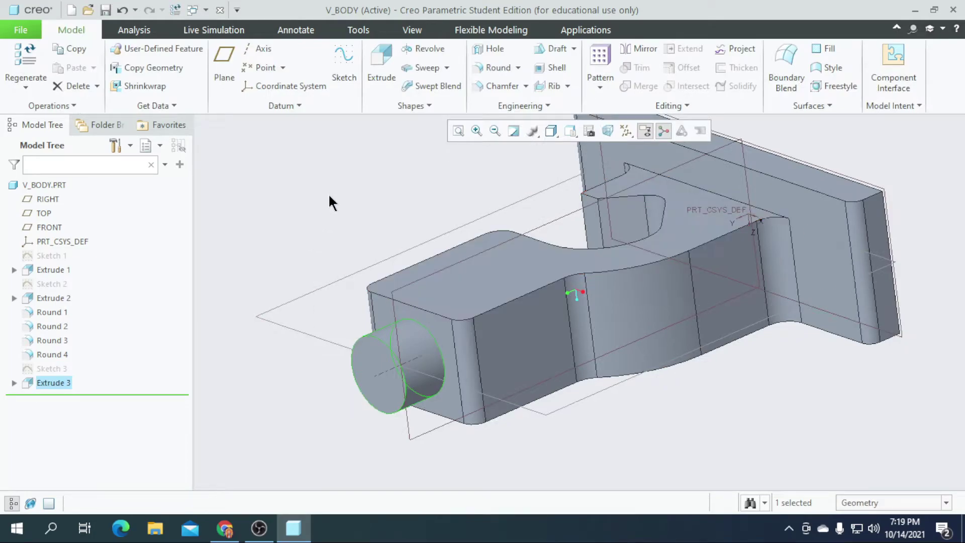
Chamfer the circular top edge of the cylindrical boss with a 45 x D chamfer and D set to 2
{"action": "left_click", "coordinate": [497, 83]}
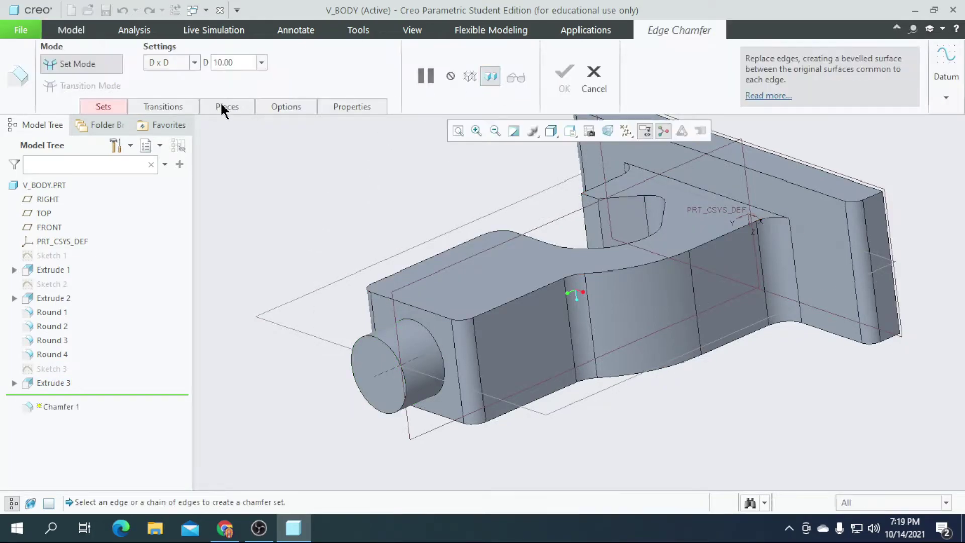
{"action": "left_click", "coordinate": [194, 63]}
{"action": "left_click", "coordinate": [166, 104]}
{"action": "double_click", "coordinate": [249, 63]}
{"action": "type", "text": "2"}
{"action": "scroll", "coordinate": [361, 358], "scroll_direction": "down", "scroll_amount": 3}
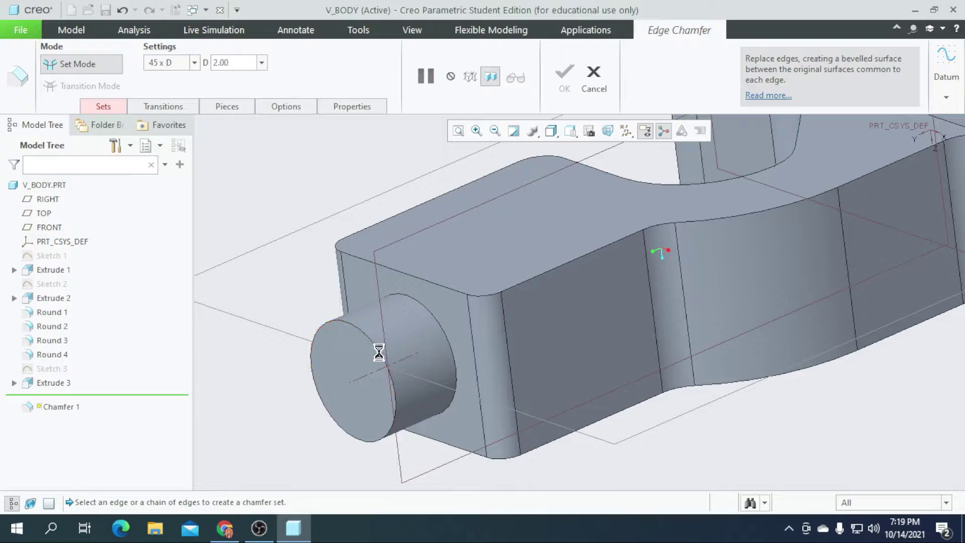
{"action": "left_click", "coordinate": [380, 357]}
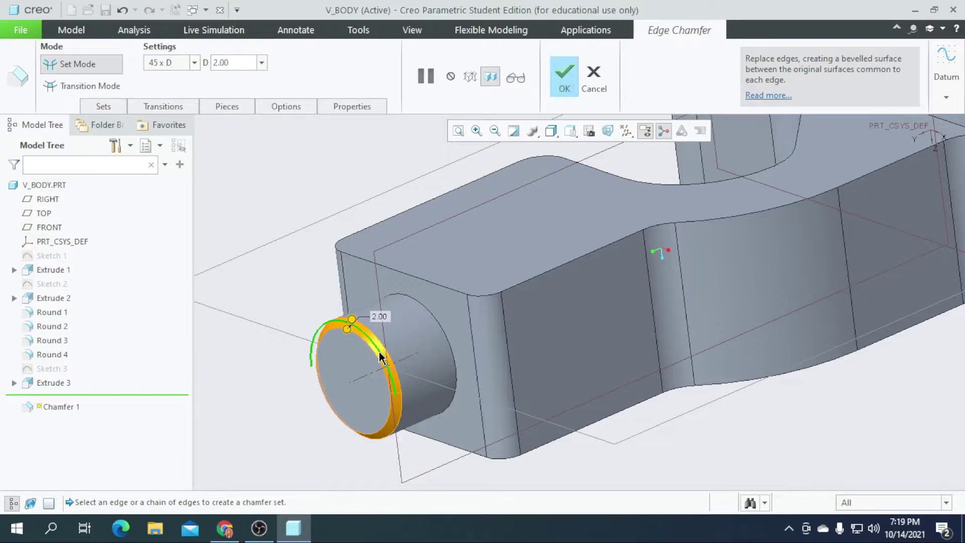
{"action": "left_click", "coordinate": [565, 83]}
Start a datum plane referenced to the boss's flat top face with an offset translation of 29
{"action": "scroll", "coordinate": [472, 219], "scroll_direction": "up", "scroll_amount": 5}
{"action": "middle_click_drag", "start_coordinate": [513, 426], "coordinate": [495, 341]}
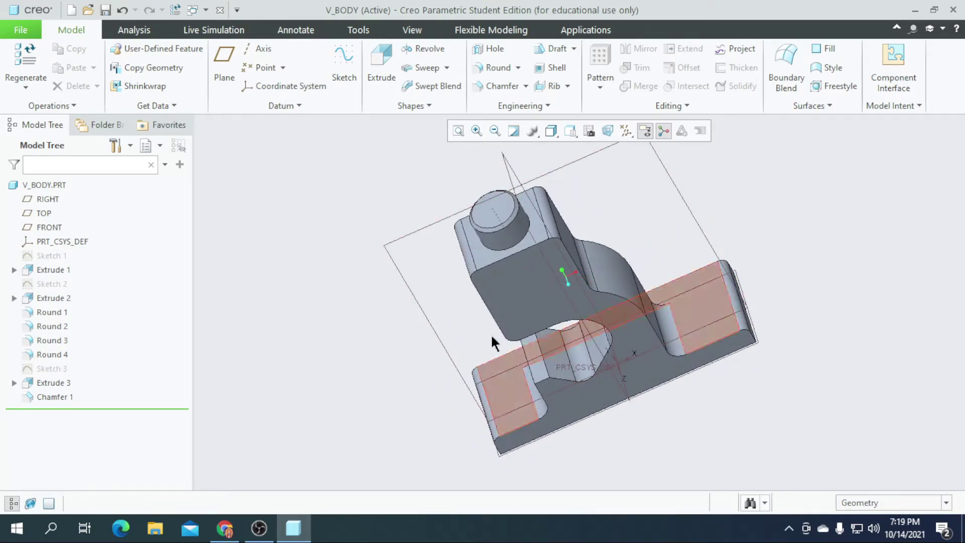
{"action": "left_click", "coordinate": [222, 62]}
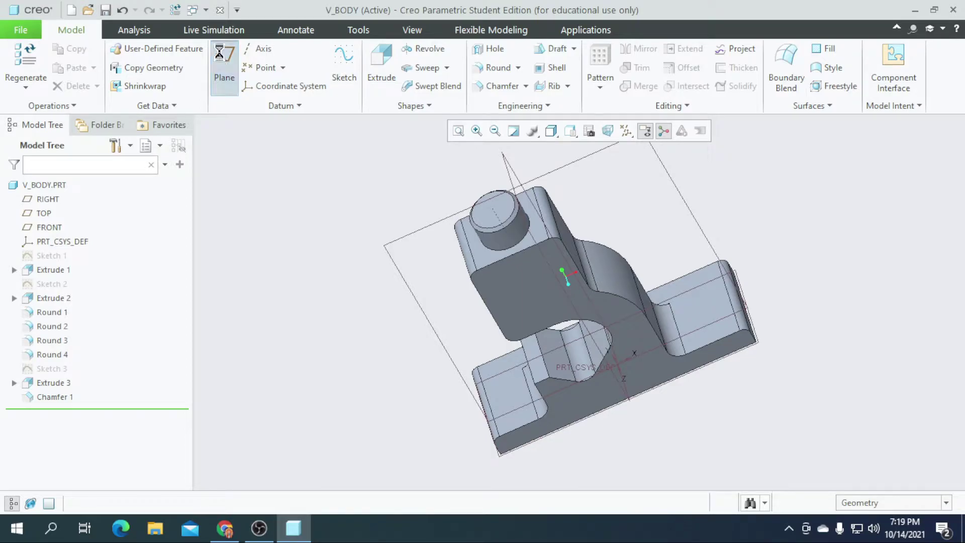
{"action": "left_click", "coordinate": [493, 219]}
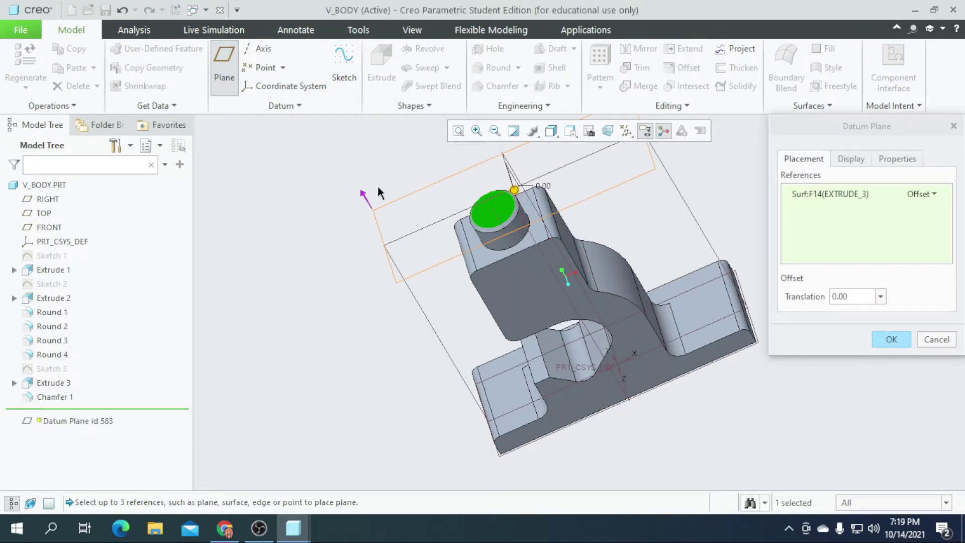
{"action": "double_click", "coordinate": [847, 297]}
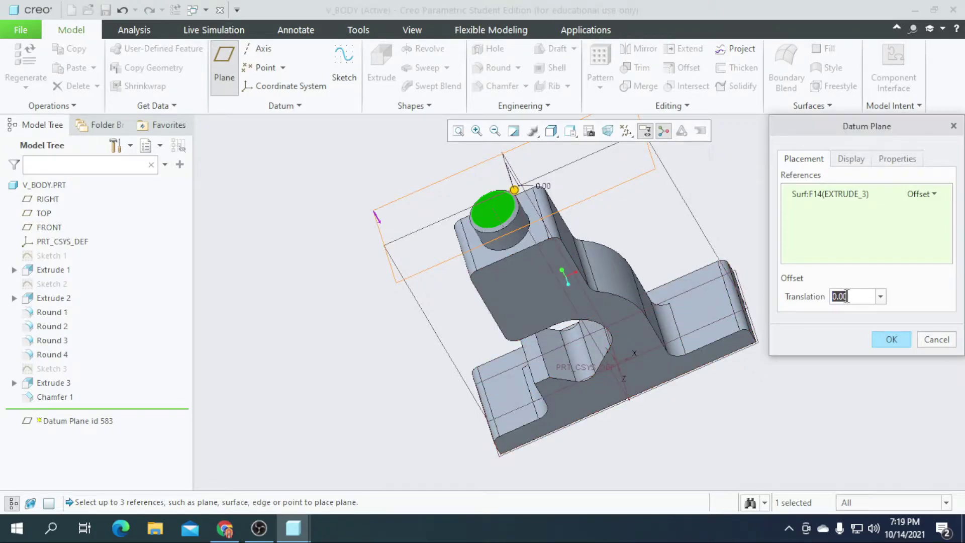
{"action": "type", "text": "2"}
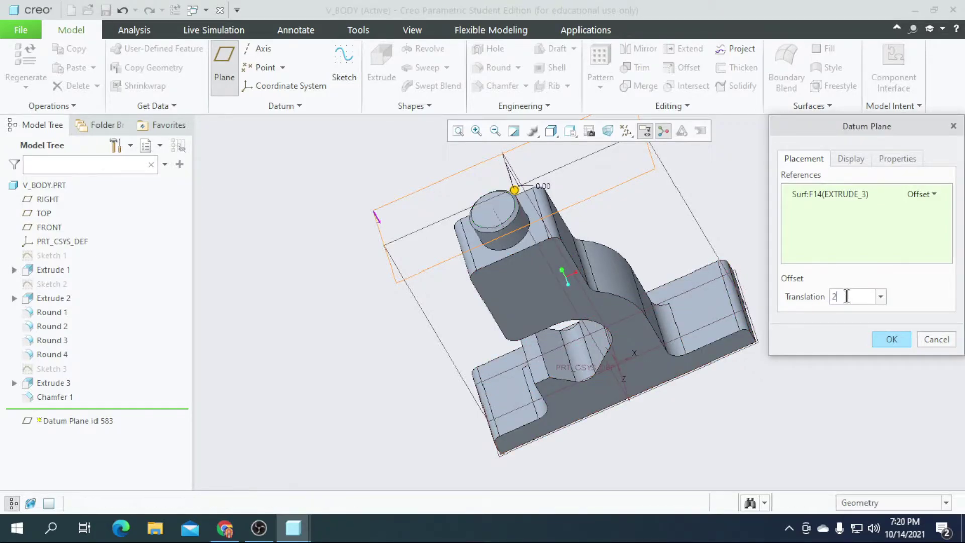
{"action": "type", "text": "9"}
{"action": "key", "text": "Return"}
{"action": "middle_click_drag", "start_coordinate": [865, 472], "coordinate": [678, 402]}
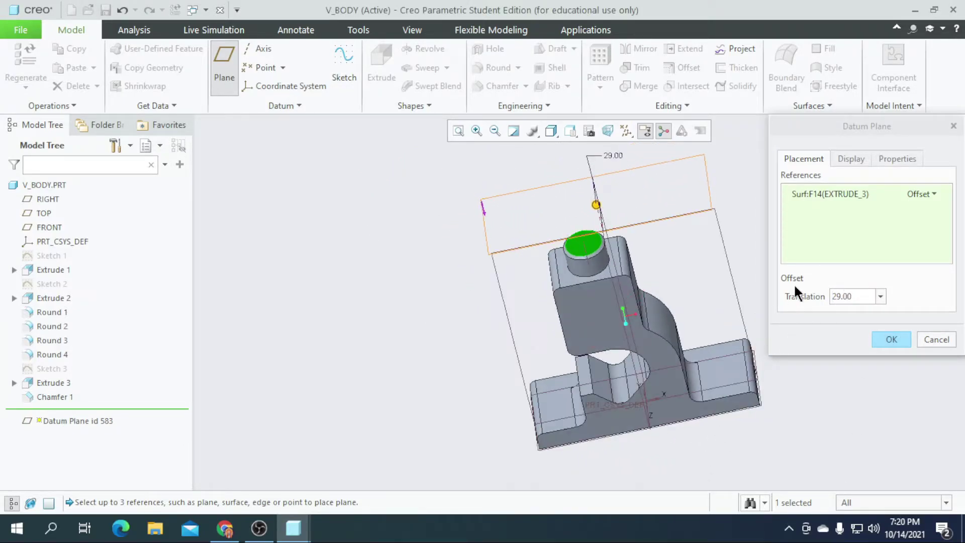
Set the datum plane's offset translation to -29 so it lies inside the upper block, and create the plane
{"action": "double_click", "coordinate": [849, 297]}
{"action": "type", "text": "-29"}
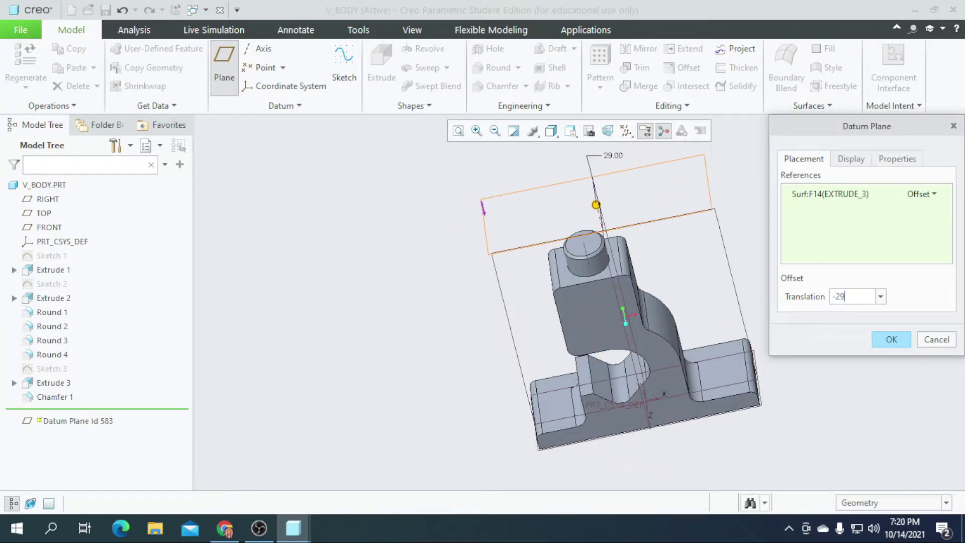
{"action": "key", "text": "Return"}
{"action": "middle_click_drag", "start_coordinate": [676, 471], "coordinate": [674, 448]}
{"action": "left_click", "coordinate": [891, 340]}
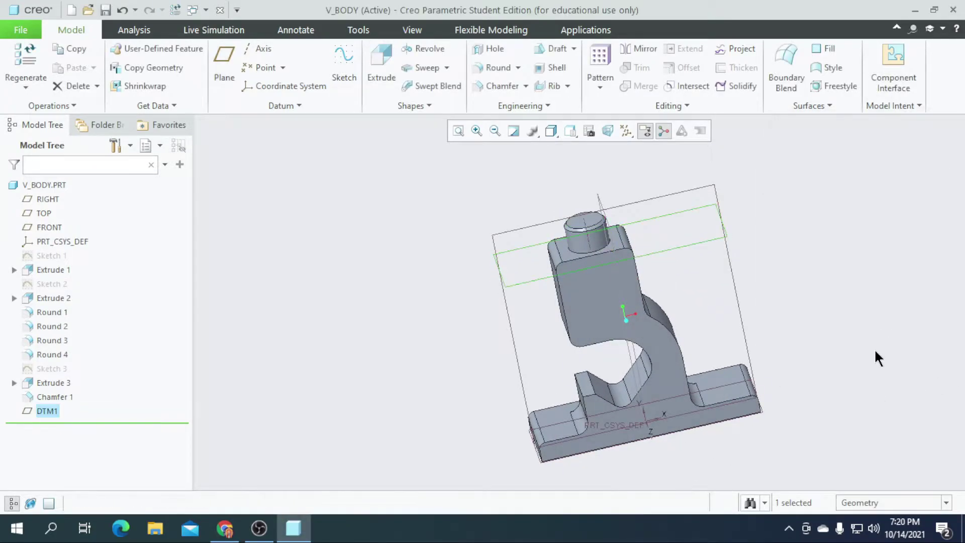
{"action": "left_click", "coordinate": [812, 283]}
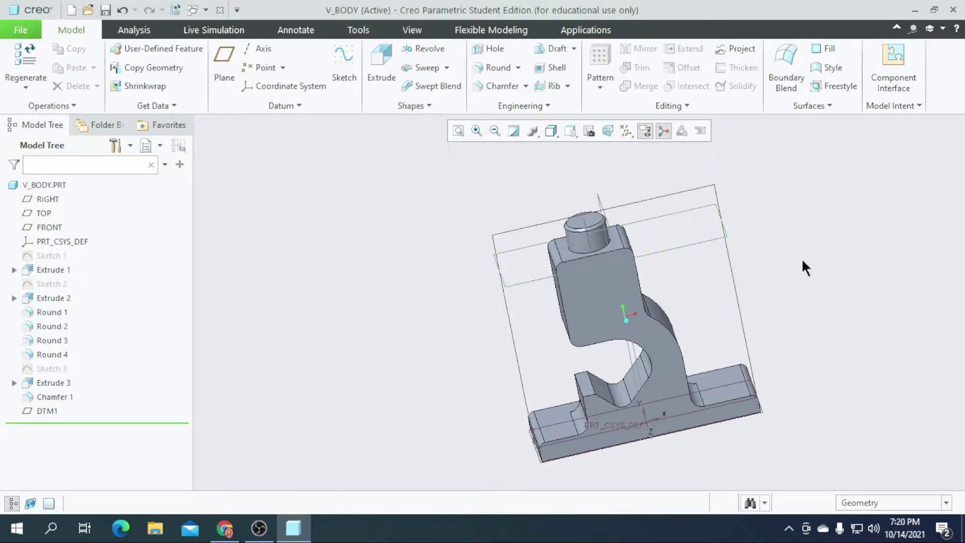
Start a sketch on the new datum plane and orient the view parallel to the sketch plane
{"action": "mouse_move", "coordinate": [809, 267]}
{"action": "middle_mouse_down"}
{"action": "mouse_move", "coordinate": [796, 326]}
{"action": "mouse_move", "coordinate": [803, 296]}
{"action": "mouse_move", "coordinate": [789, 297]}
{"action": "middle_mouse_up"}
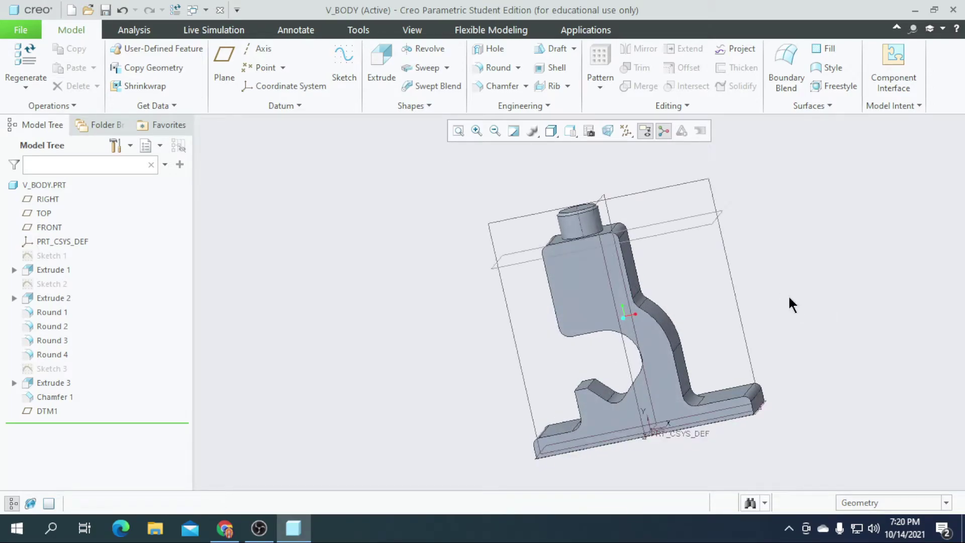
{"action": "left_click", "coordinate": [674, 228]}
{"action": "left_click", "coordinate": [345, 58]}
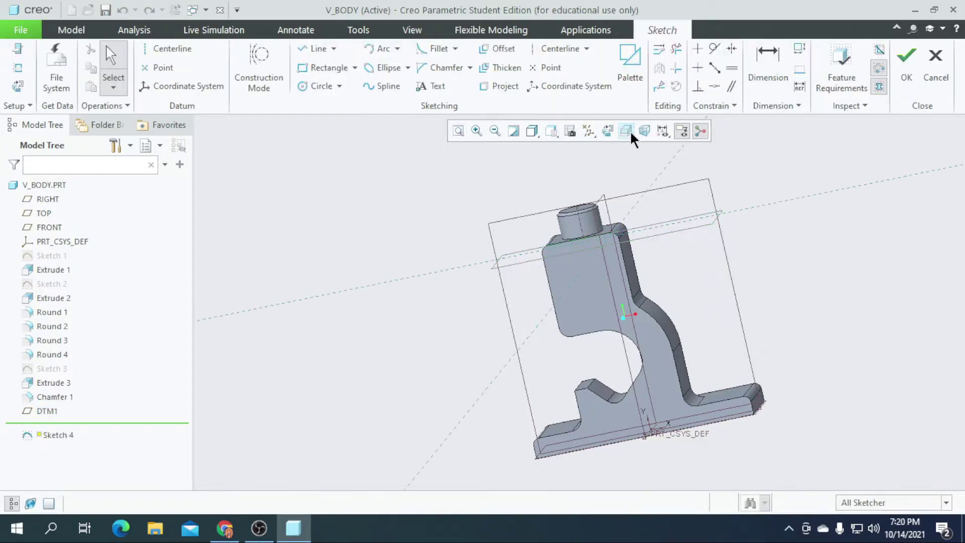
{"action": "left_click", "coordinate": [606, 132]}
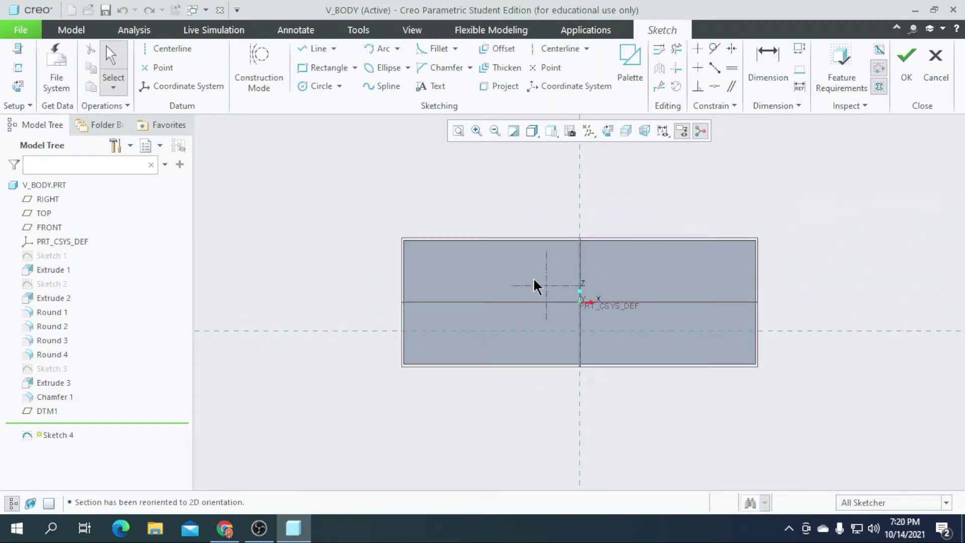
{"action": "scroll", "coordinate": [552, 290], "scroll_direction": "up", "scroll_amount": 3}
{"action": "scroll", "coordinate": [558, 287], "scroll_direction": "up", "scroll_amount": 1}
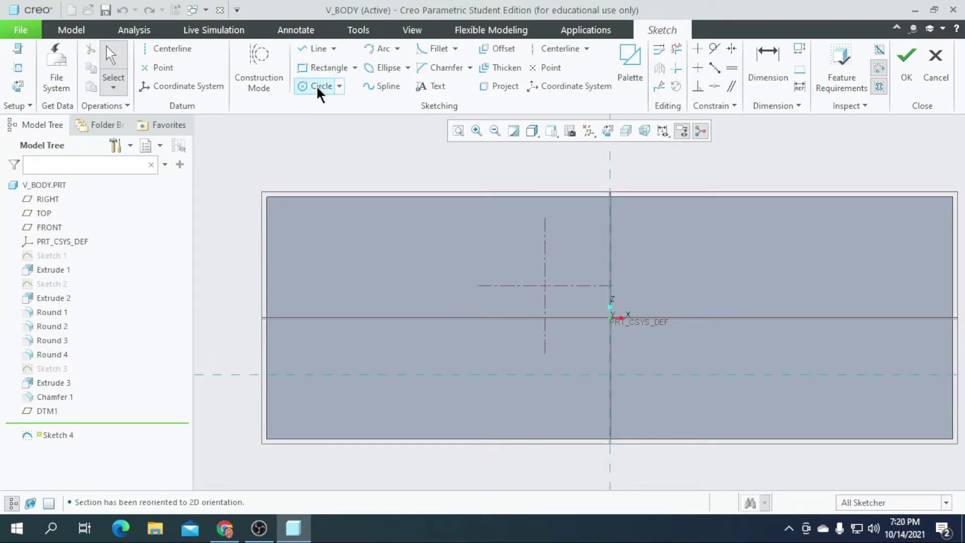
Sketch a center rectangle centred on the boss's axis
{"action": "left_click", "coordinate": [325, 67]}
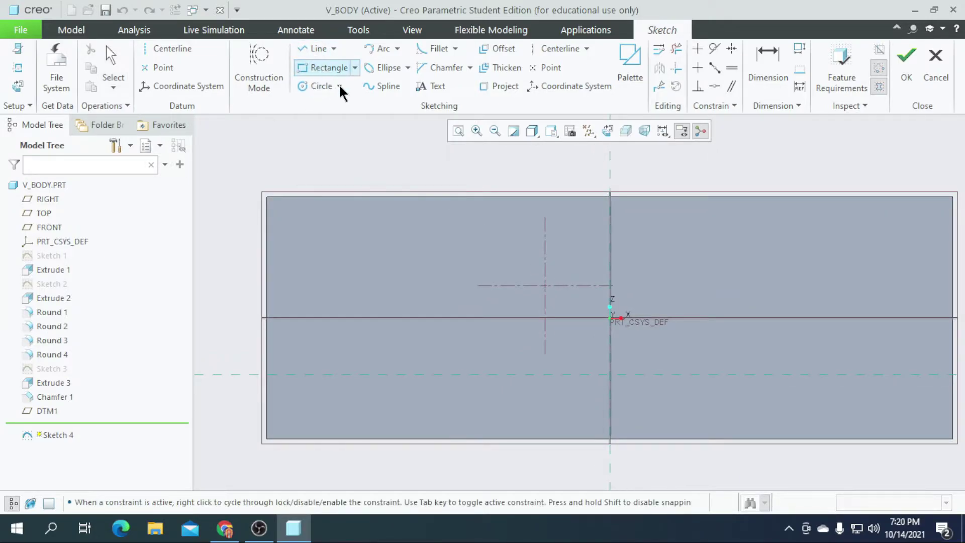
{"action": "left_click", "coordinate": [354, 67]}
{"action": "left_click", "coordinate": [332, 114]}
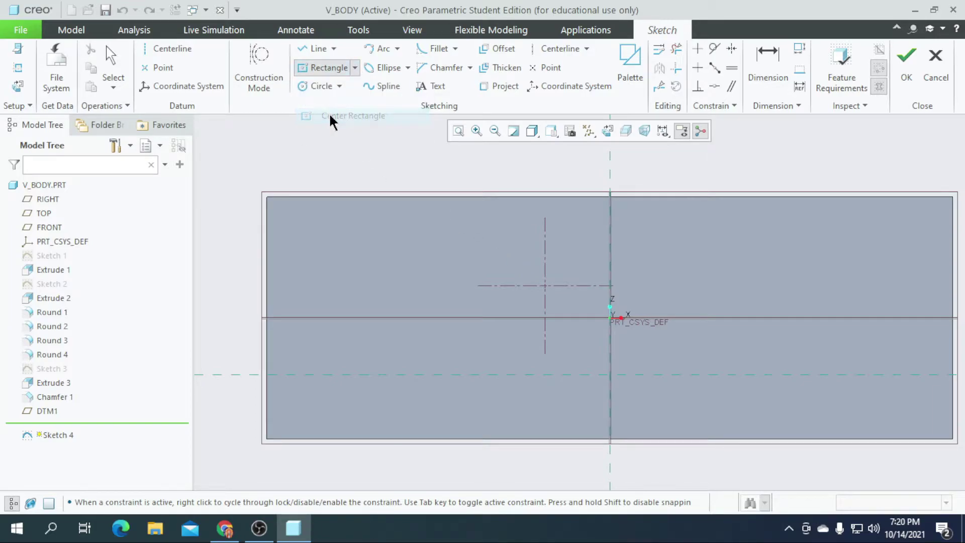
{"action": "left_click", "coordinate": [545, 285]}
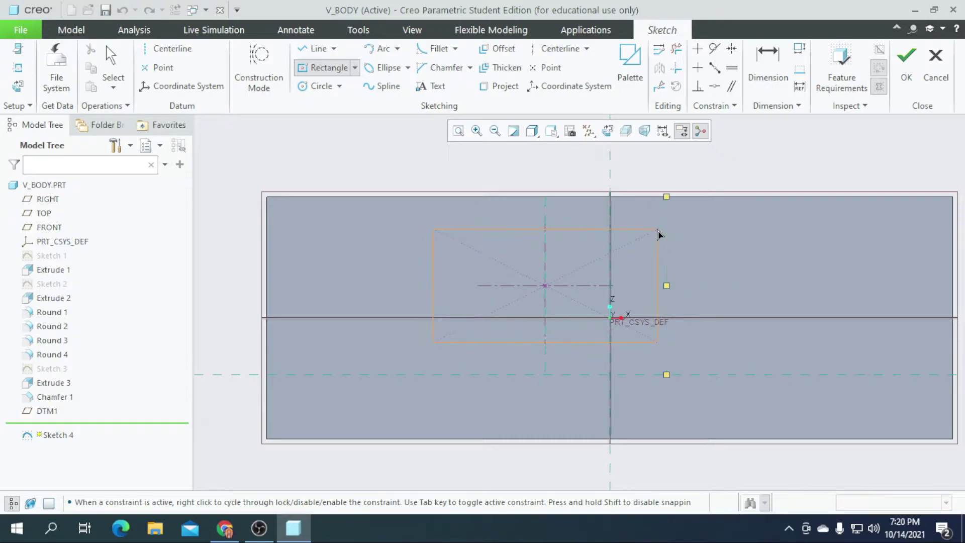
{"action": "left_click", "coordinate": [627, 244]}
{"action": "middle_click", "coordinate": [542, 246]}
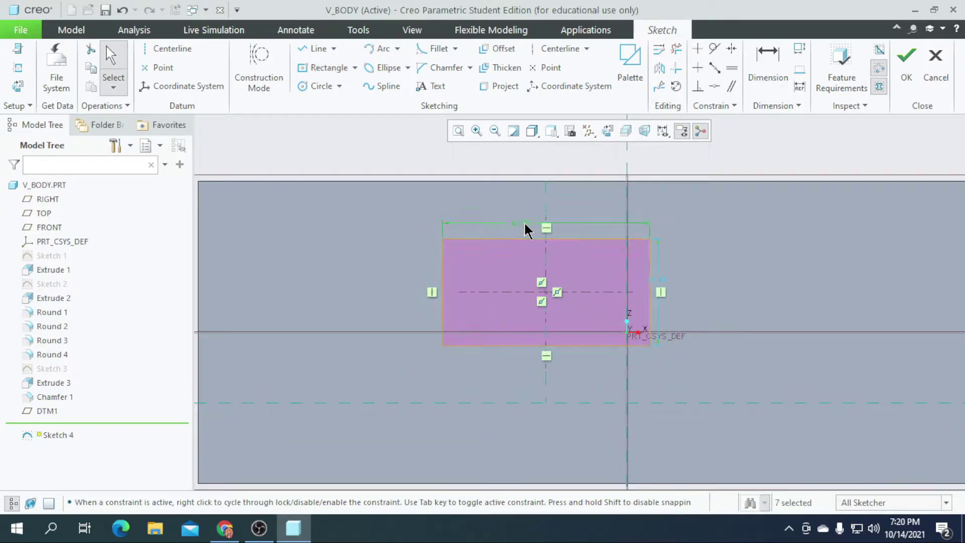
Set the rectangle's horizontal width to 42 and its vertical height to 24
{"action": "double_click", "coordinate": [524, 225]}
{"action": "type", "text": "60"}
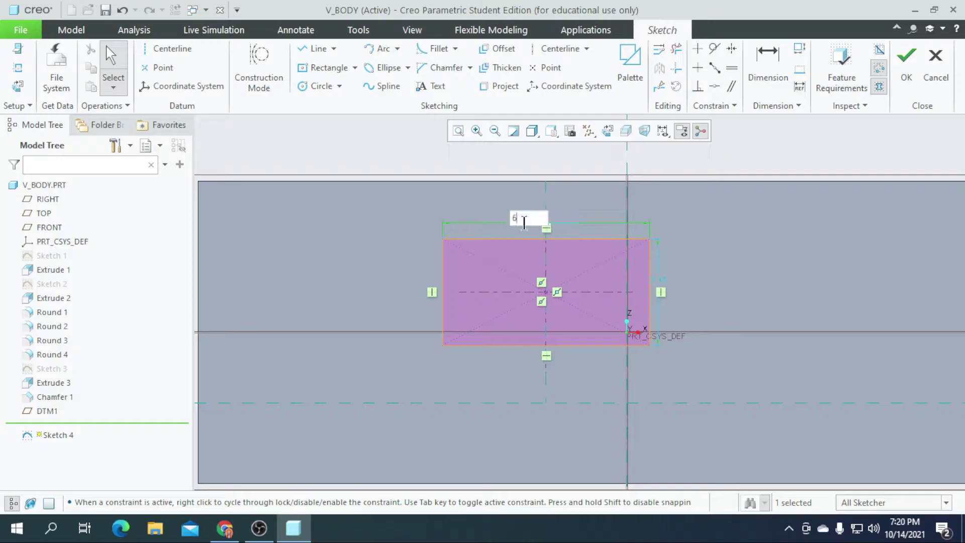
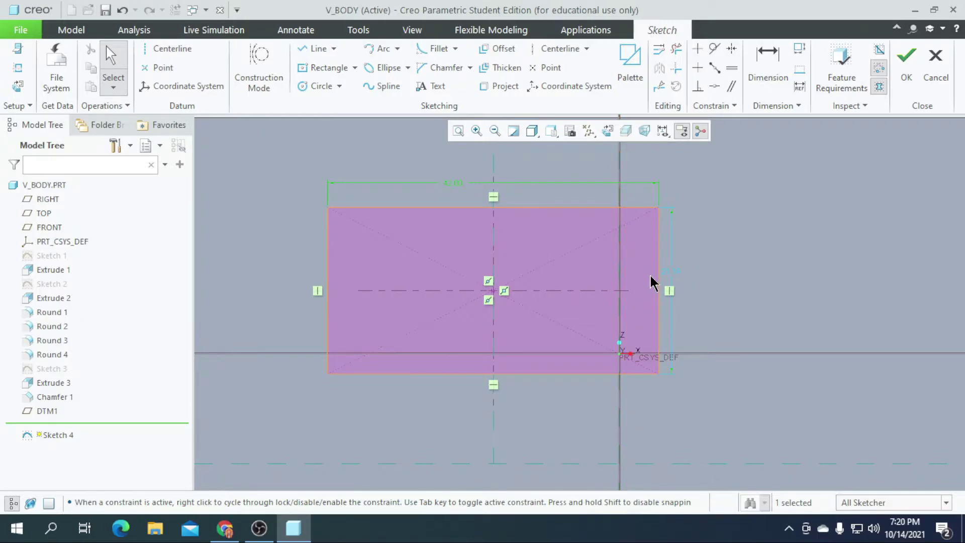
{"action": "double_click", "coordinate": [673, 274]}
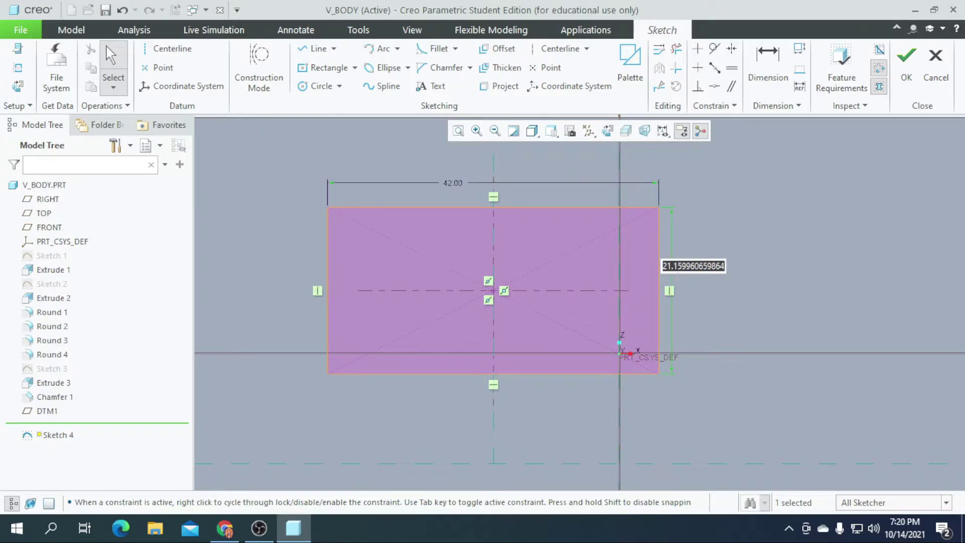
{"action": "type", "text": "24"}
{"action": "key", "text": "Return"}
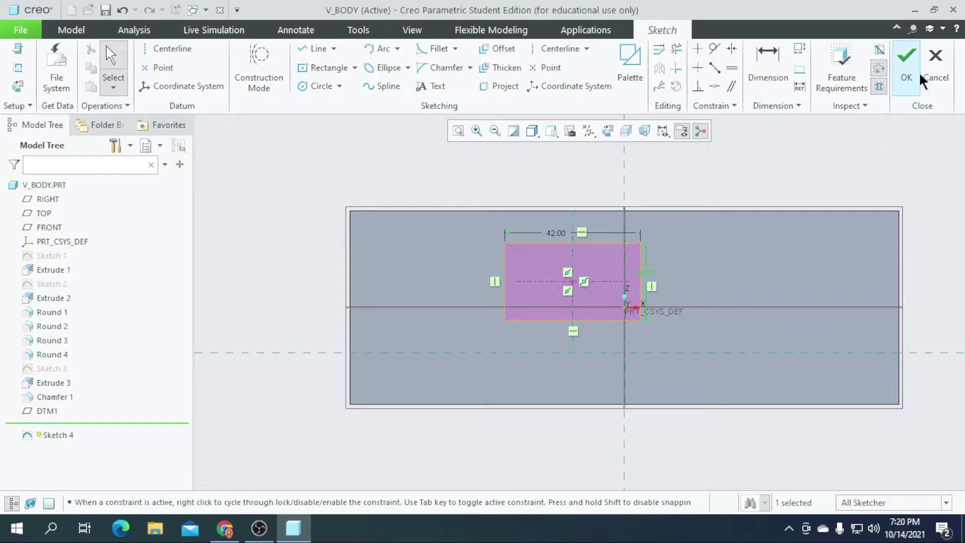
Finish the rectangle sketch and start extruding it as a material-removing cut
{"action": "left_click", "coordinate": [918, 71]}
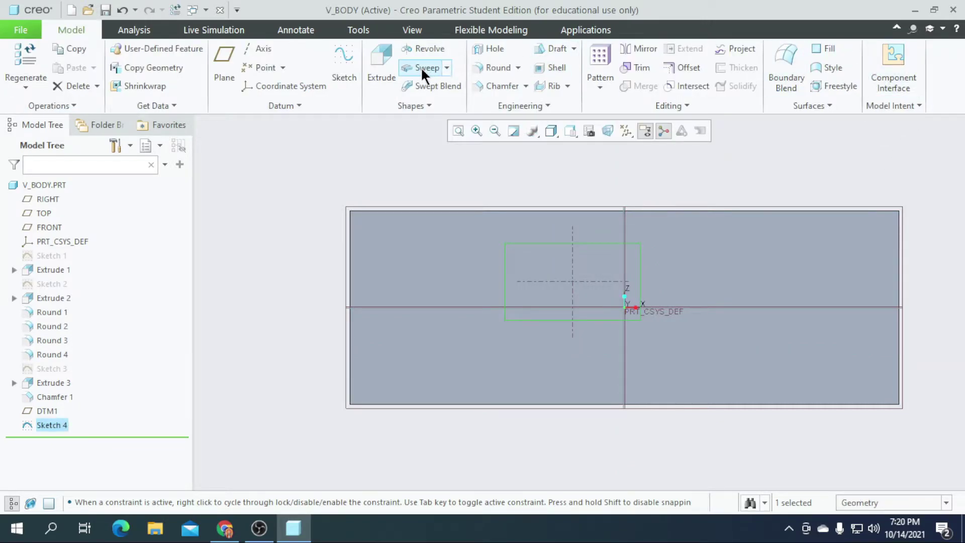
{"action": "left_click", "coordinate": [381, 65]}
{"action": "middle_click_drag", "start_coordinate": [536, 295], "coordinate": [545, 356]}
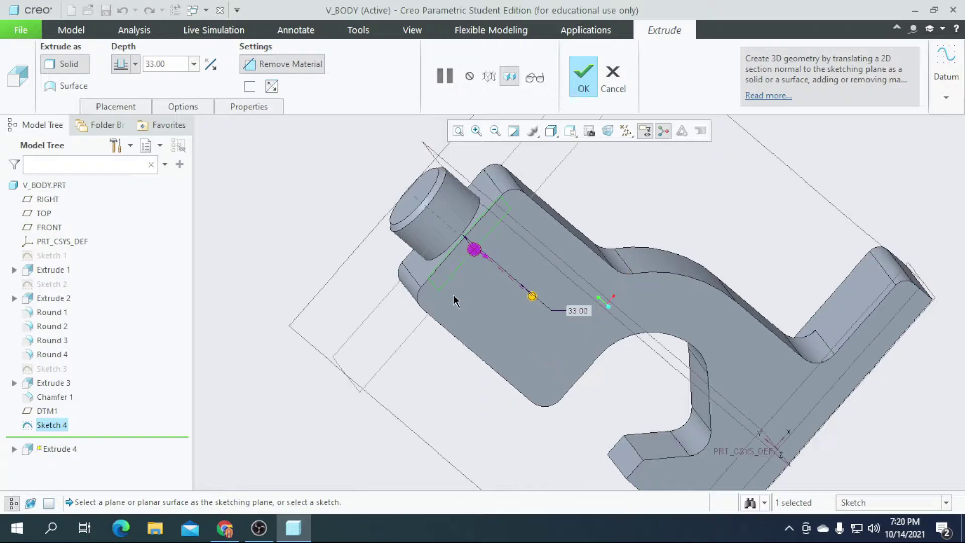
{"action": "scroll", "coordinate": [474, 238], "scroll_direction": "down", "scroll_amount": 2}
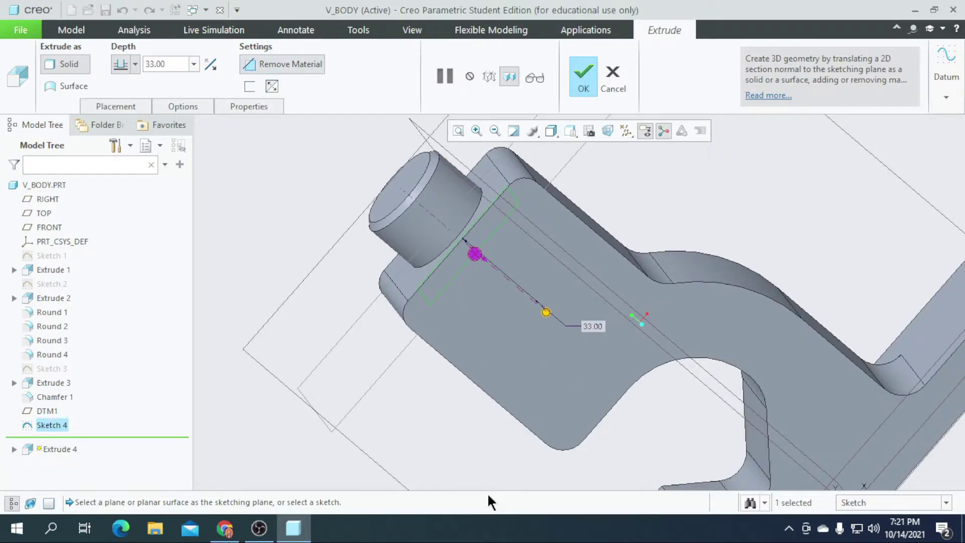
{"action": "middle_click_drag", "start_coordinate": [463, 435], "coordinate": [417, 400]}
Set the cut's depth option to Through All and complete the extrusion
{"action": "left_click", "coordinate": [134, 65]}
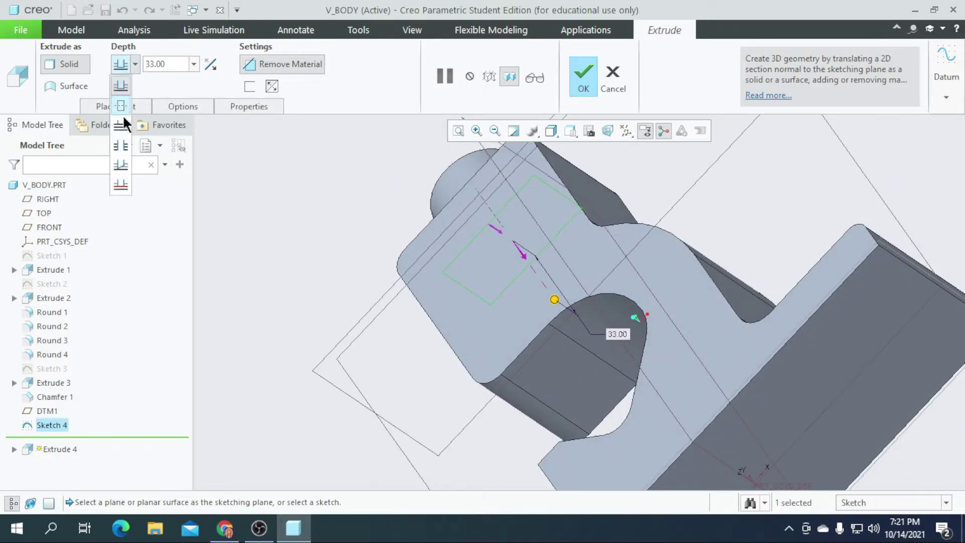
{"action": "left_click", "coordinate": [123, 136]}
{"action": "scroll", "coordinate": [445, 377], "scroll_direction": "down", "scroll_amount": 3}
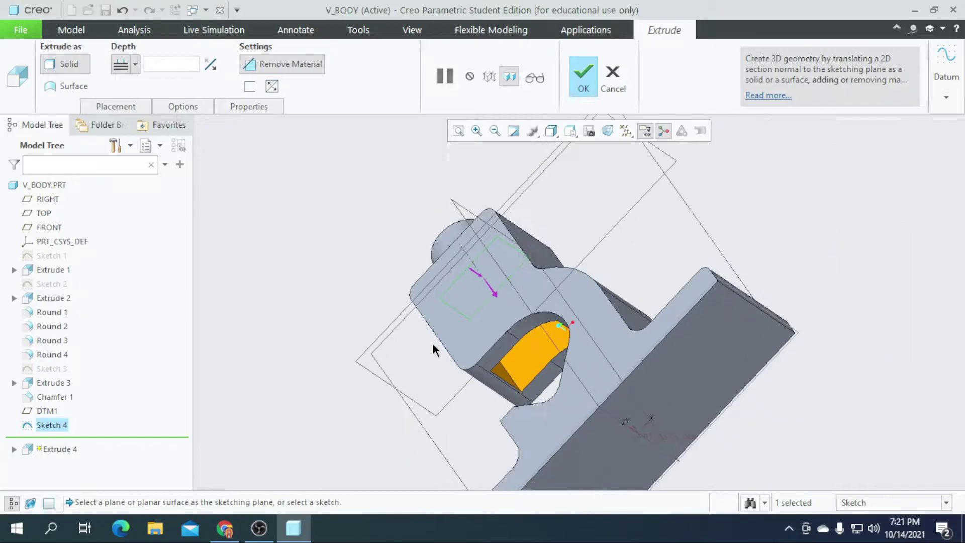
{"action": "left_click", "coordinate": [134, 64]}
{"action": "left_click", "coordinate": [125, 146]}
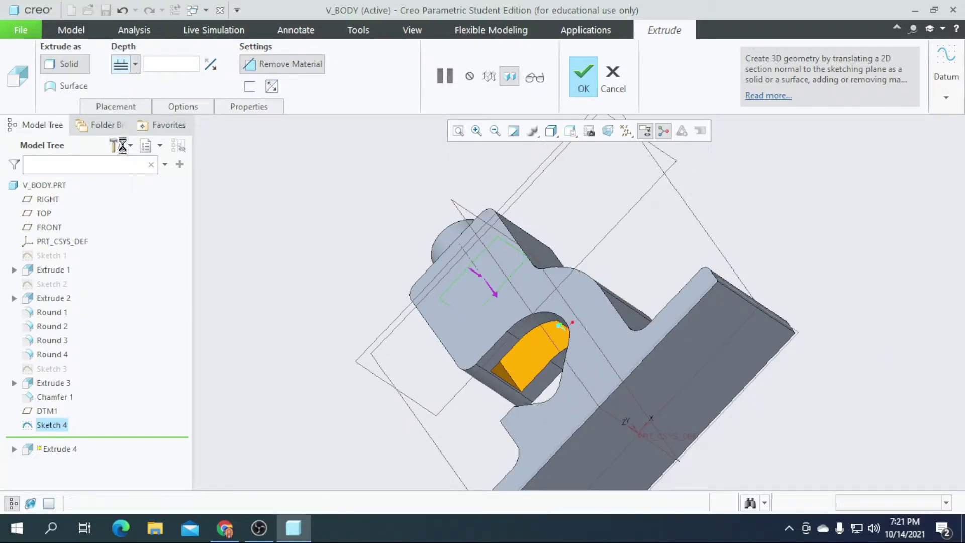
{"action": "middle_click_drag", "start_coordinate": [394, 267], "coordinate": [418, 244]}
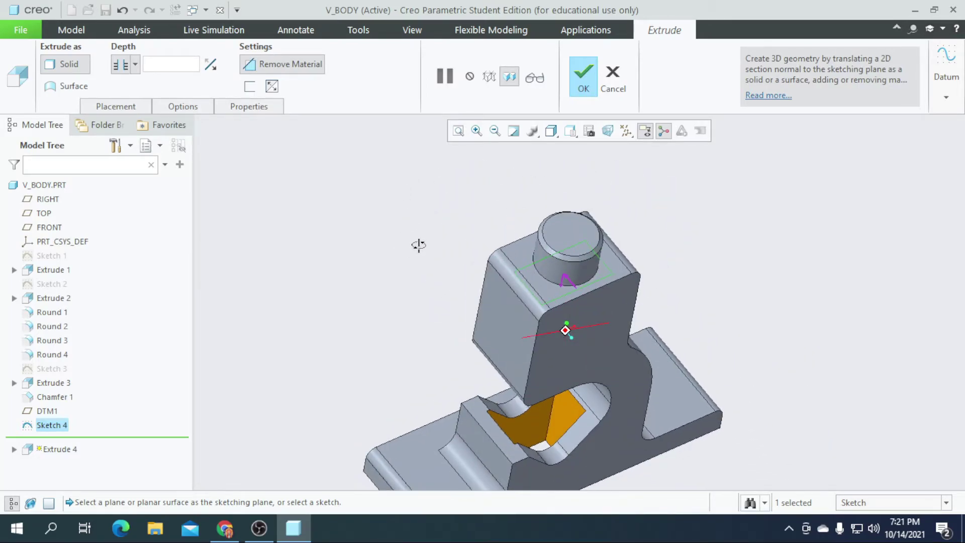
{"action": "left_click", "coordinate": [579, 81]}
{"action": "left_click", "coordinate": [359, 228]}
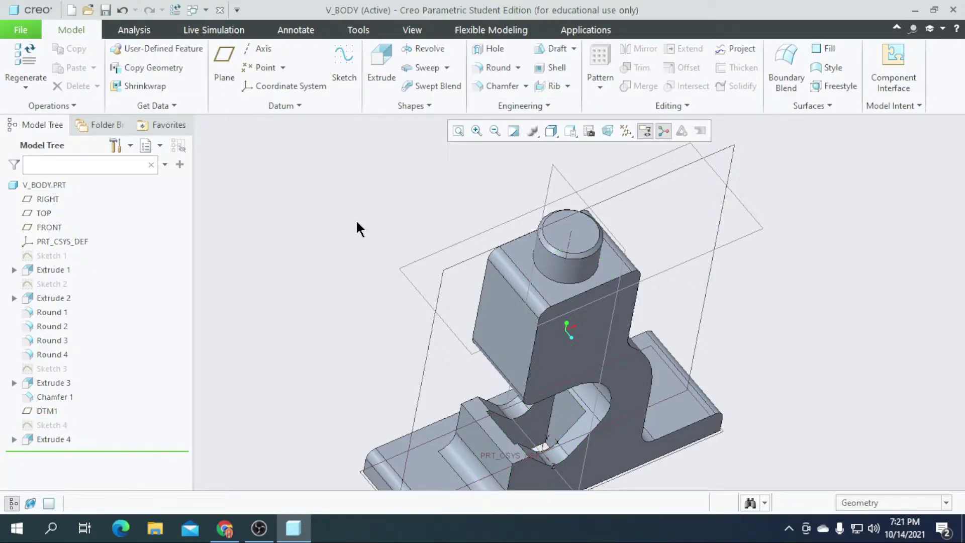
Start a sketch on the base plate's flat top face and orient the view parallel to the sketch plane
{"action": "scroll", "coordinate": [389, 210], "scroll_direction": "up", "scroll_amount": 3}
{"action": "left_click", "coordinate": [427, 396]}
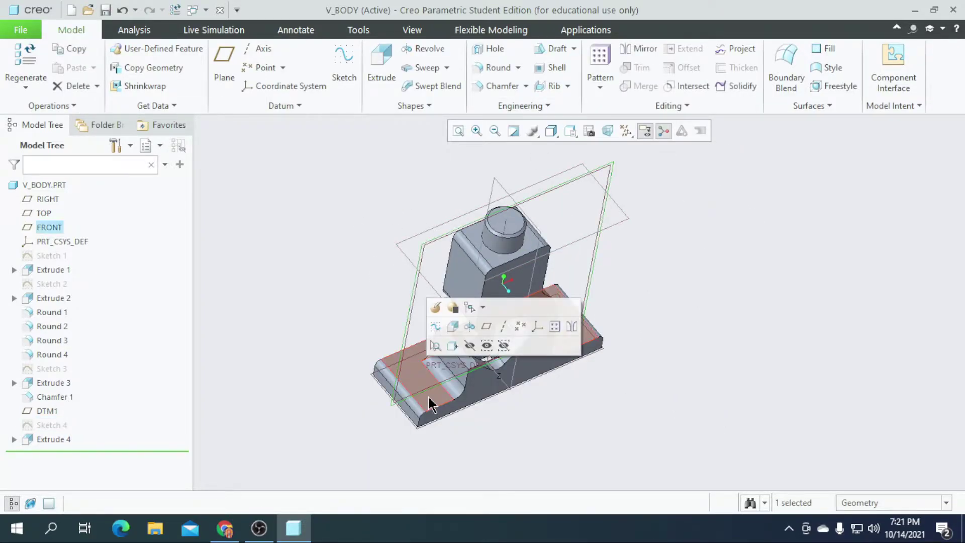
{"action": "left_click", "coordinate": [420, 382]}
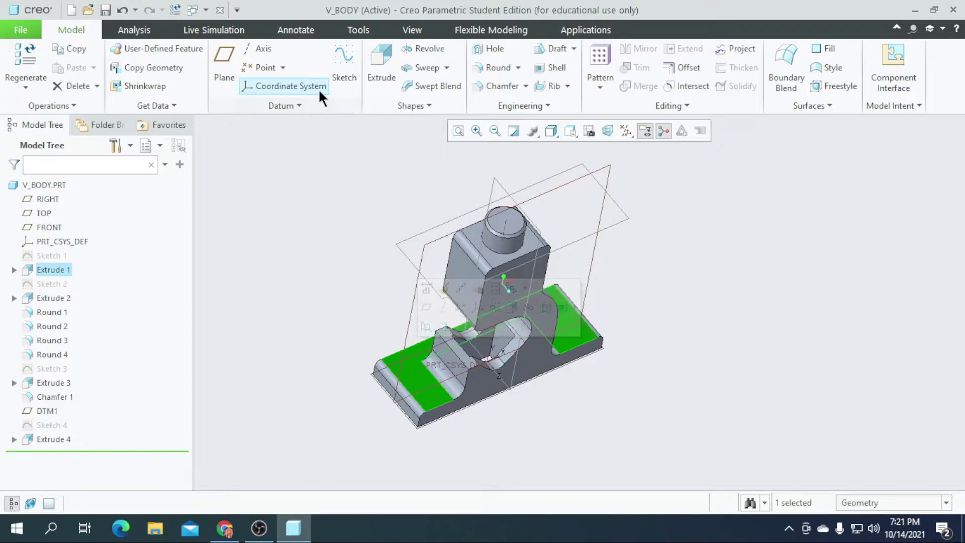
{"action": "left_click", "coordinate": [607, 130]}
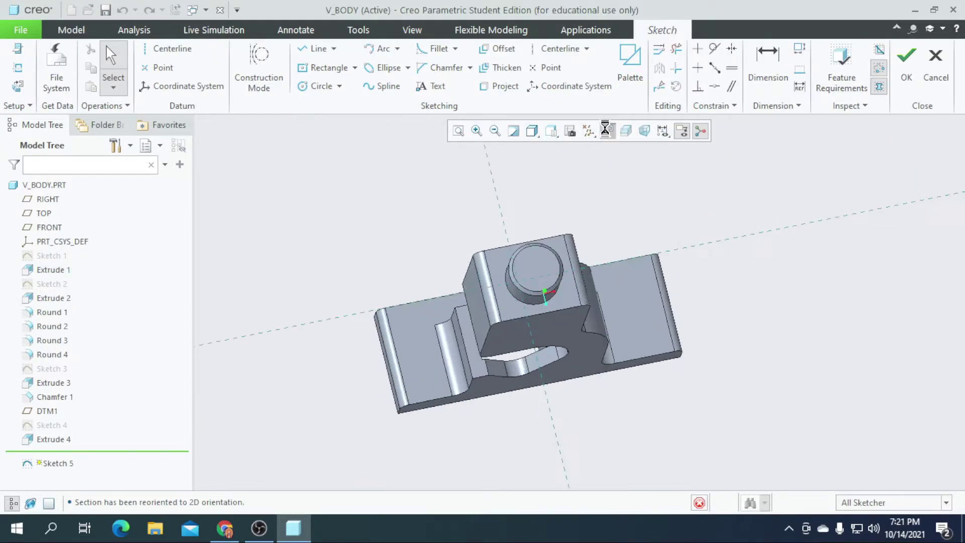
Add the horizontal datum plane through the part's coordinate system as a sketch reference
{"action": "scroll", "coordinate": [445, 346], "scroll_direction": "down", "scroll_amount": 2}
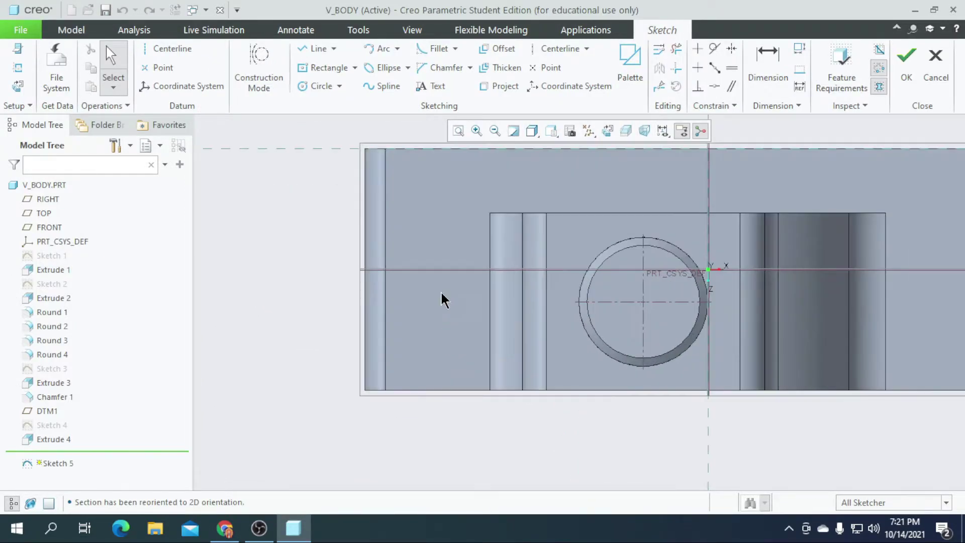
{"action": "left_click", "coordinate": [320, 87]}
{"action": "scroll", "coordinate": [454, 258], "scroll_direction": "down", "scroll_amount": 1}
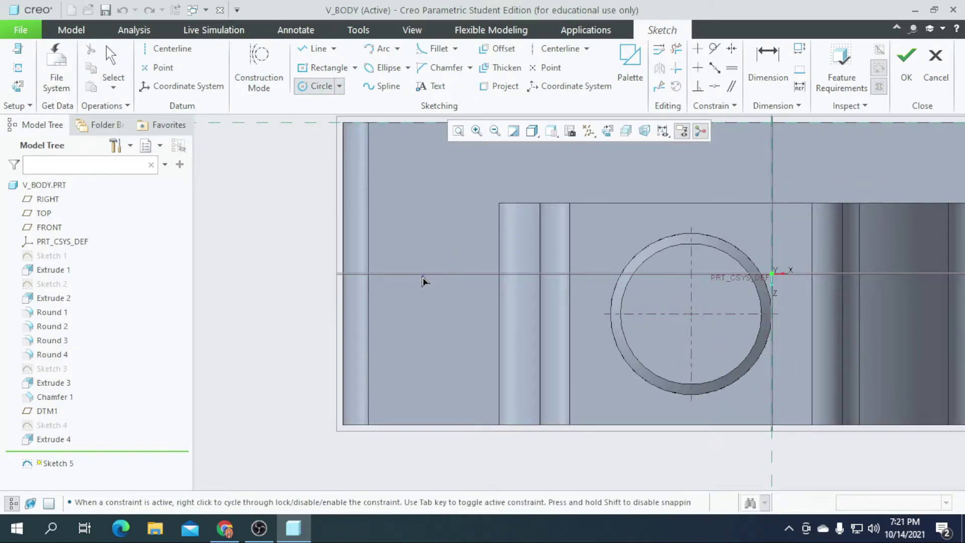
{"action": "left_click", "coordinate": [17, 68]}
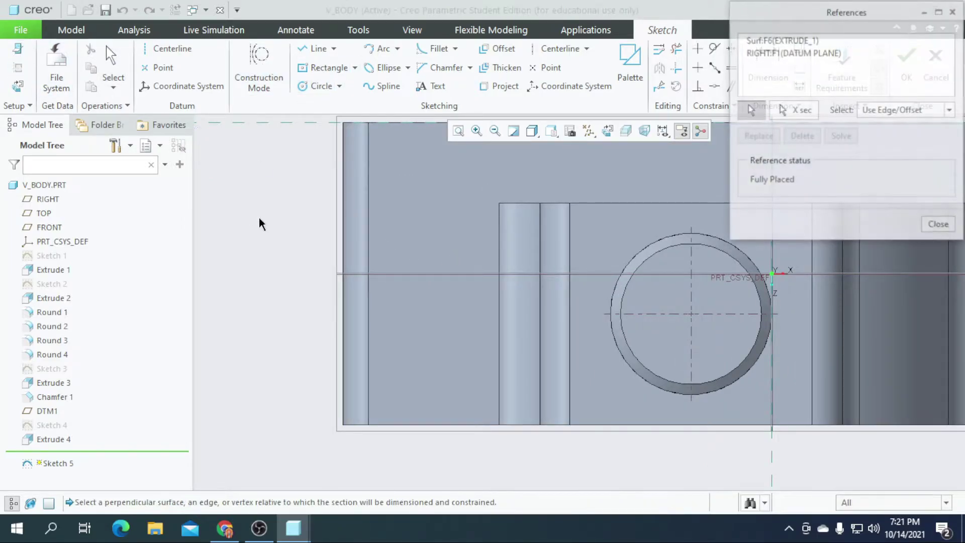
{"action": "left_click", "coordinate": [416, 274]}
{"action": "left_click", "coordinate": [939, 225]}
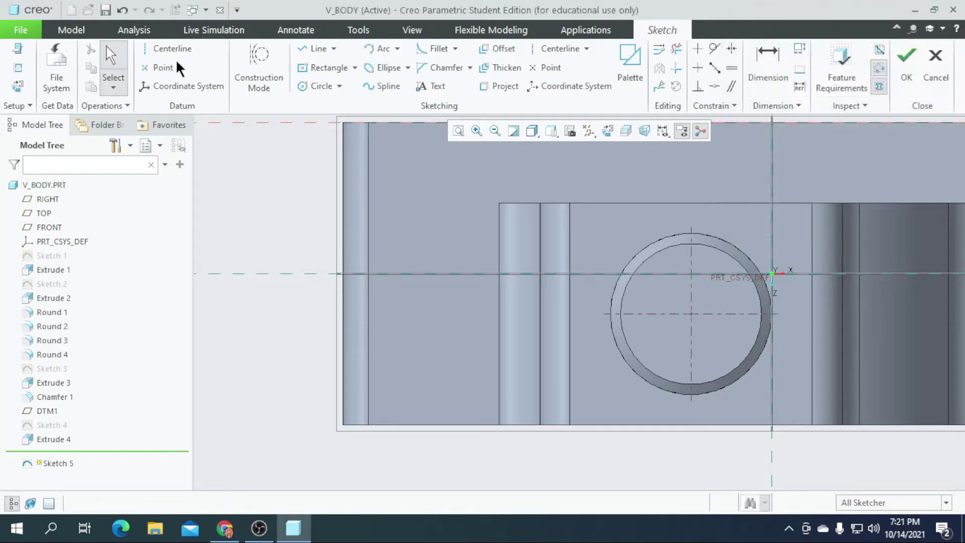
Sketch a circle on the base plate between its rounded end and the central block, and set its diameter to 12
{"action": "left_click", "coordinate": [314, 86]}
{"action": "scroll", "coordinate": [415, 213], "scroll_direction": "down", "scroll_amount": 2}
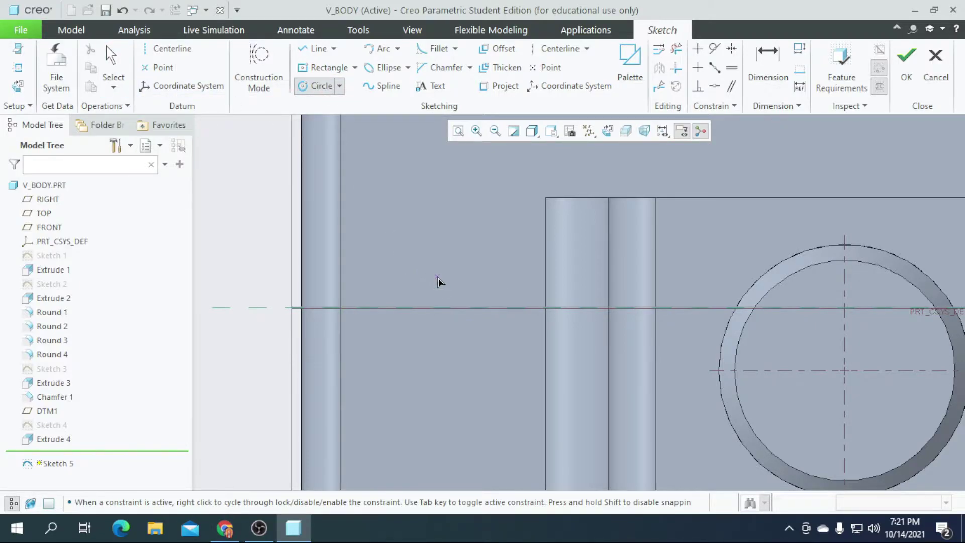
{"action": "left_click", "coordinate": [481, 235]}
{"action": "middle_click", "coordinate": [364, 263]}
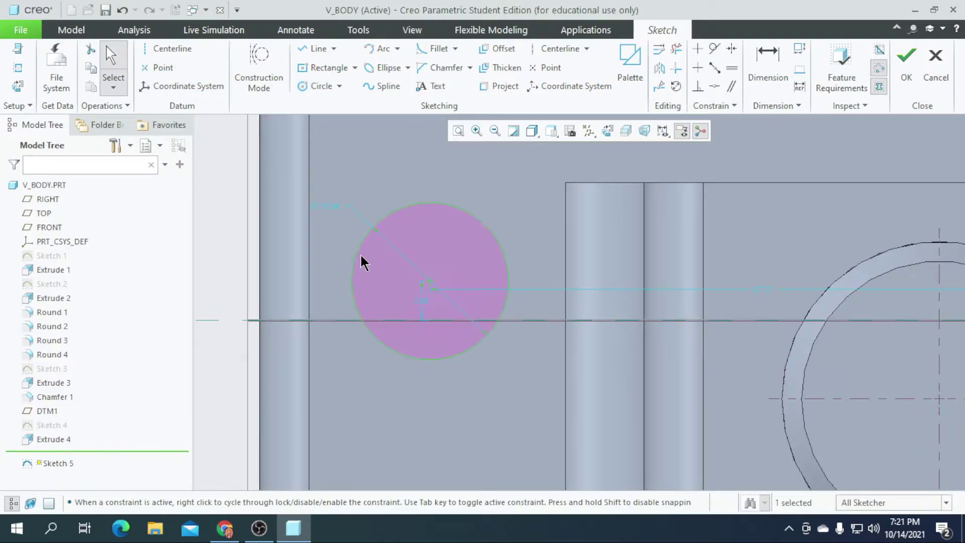
{"action": "double_click", "coordinate": [330, 204]}
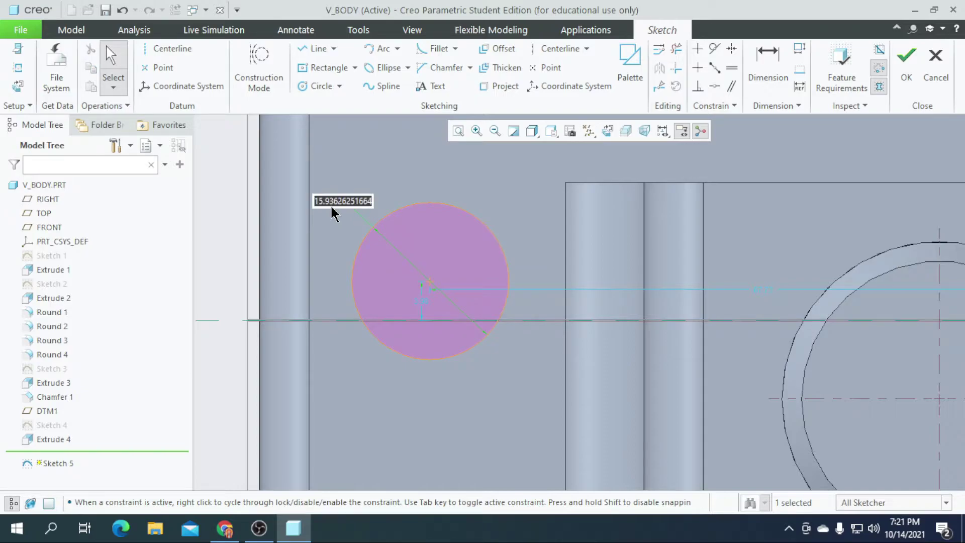
{"action": "type", "text": "12"}
{"action": "key", "text": "Return"}
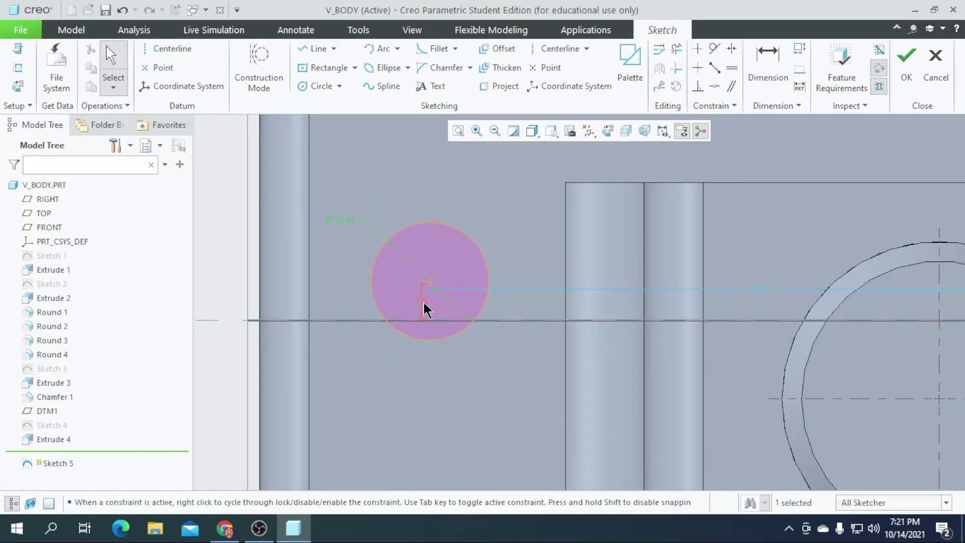
Dimension the circle's centre 10 from the inner edge of the base plate's rounded end
{"action": "scroll", "coordinate": [580, 319], "scroll_direction": "up", "scroll_amount": 1}
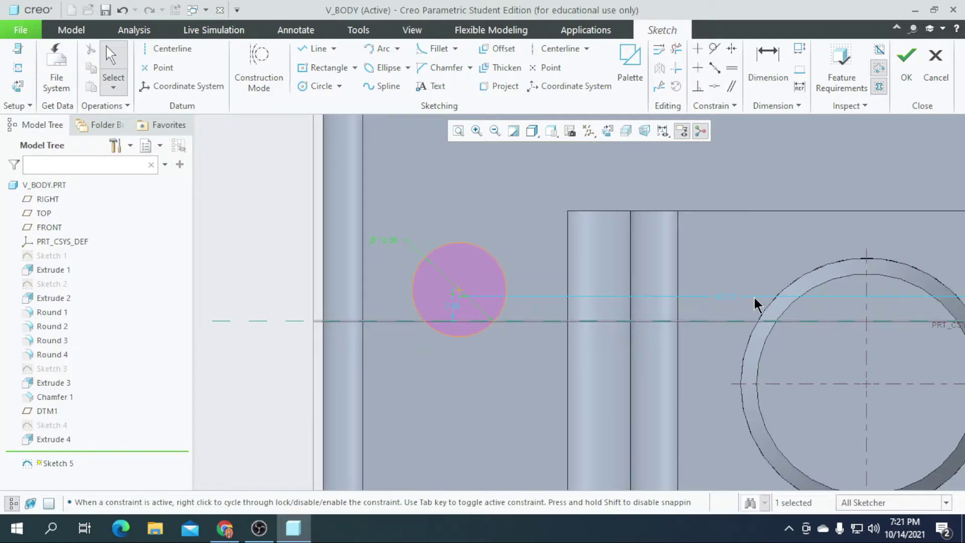
{"action": "left_click", "coordinate": [769, 76]}
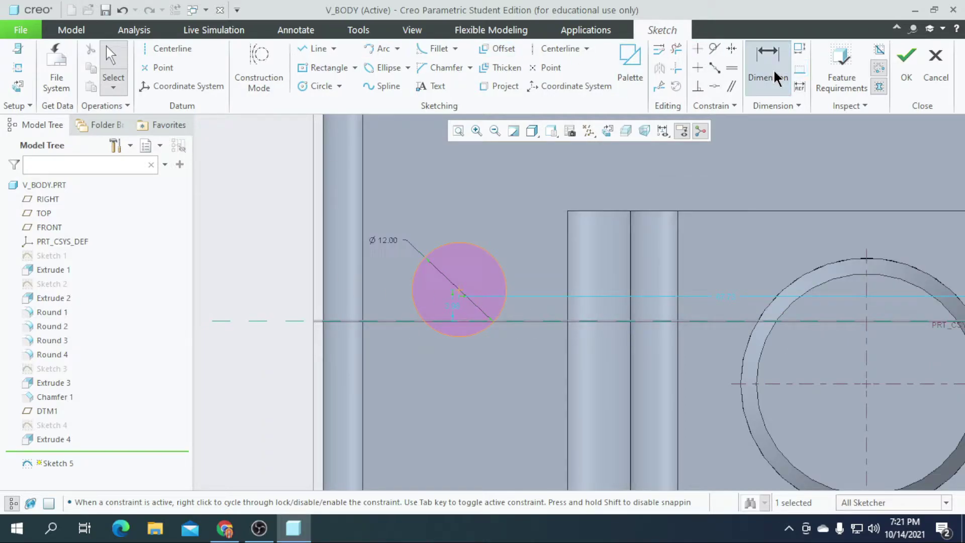
{"action": "scroll", "coordinate": [387, 257], "scroll_direction": "down", "scroll_amount": 2}
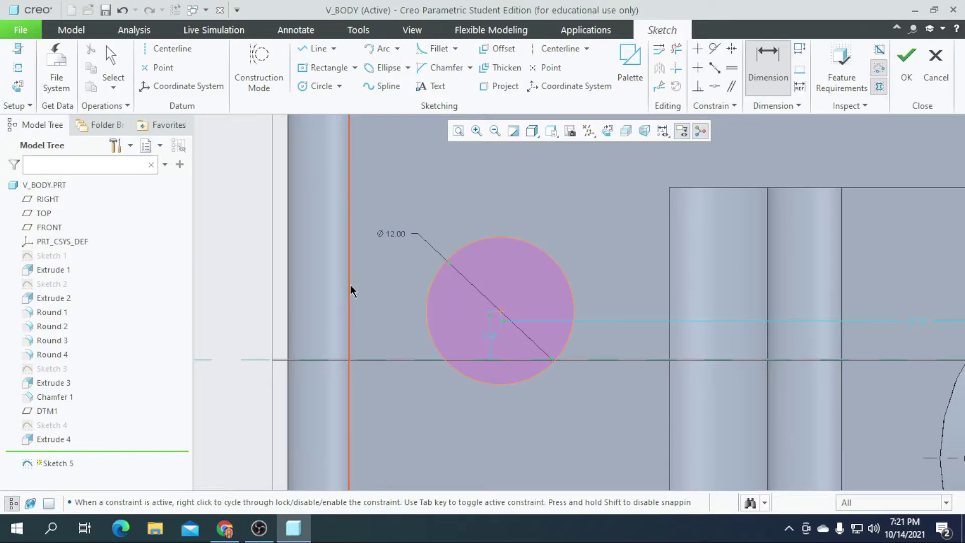
{"action": "left_click", "coordinate": [350, 286]}
{"action": "middle_click", "coordinate": [405, 311]}
{"action": "type", "text": "10"}
{"action": "key", "text": "Return"}
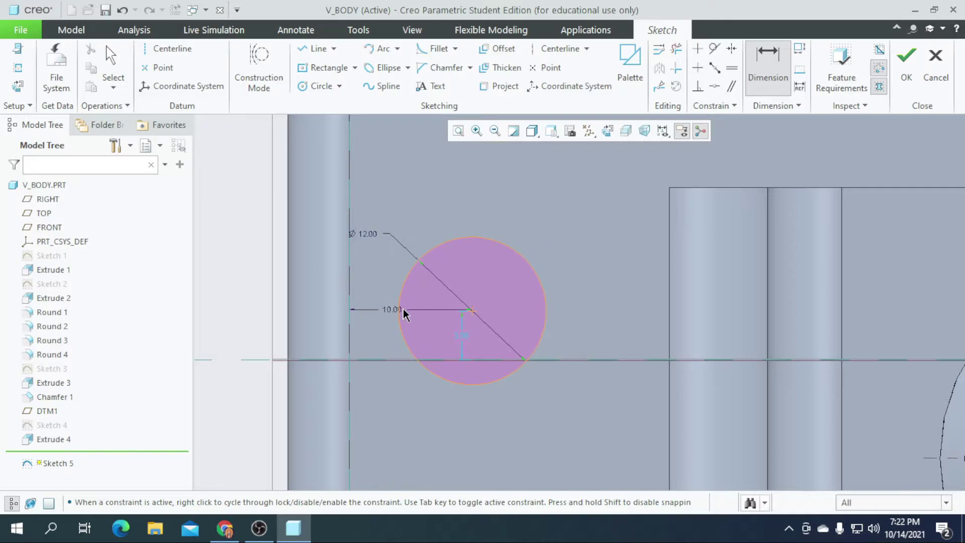
Dimension the circle's centre 30 from the base plate's long back edge
{"action": "scroll", "coordinate": [507, 331], "scroll_direction": "up", "scroll_amount": 2}
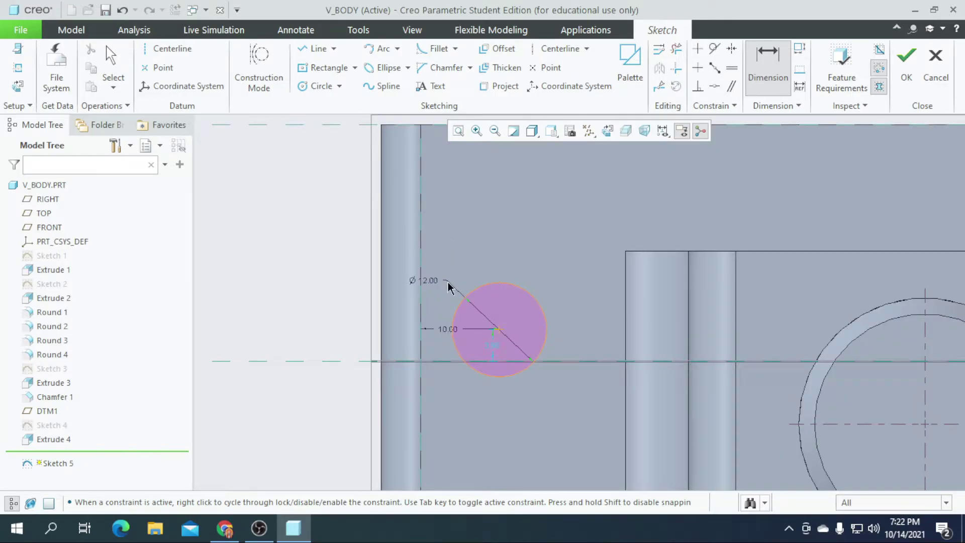
{"action": "scroll", "coordinate": [503, 382], "scroll_direction": "up", "scroll_amount": 2}
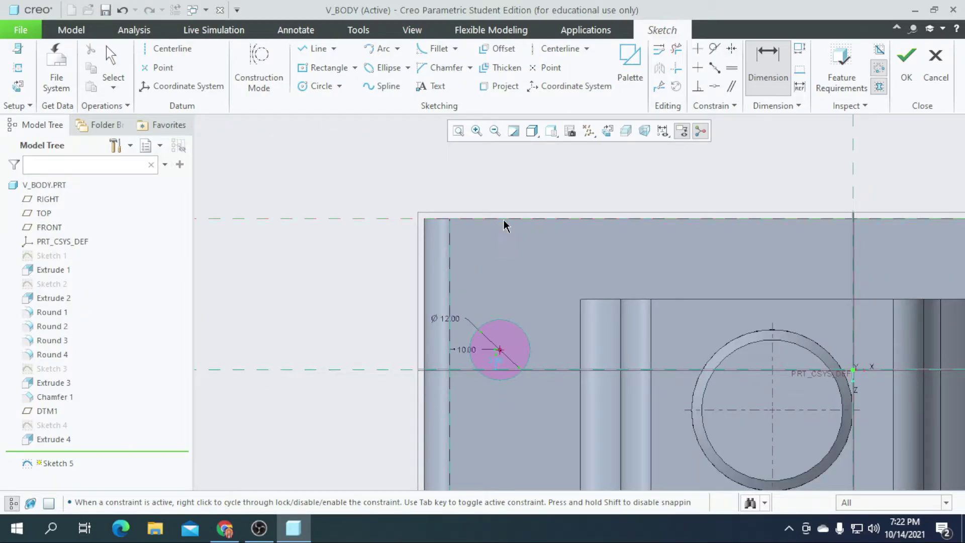
{"action": "middle_click", "coordinate": [514, 265]}
{"action": "type", "text": "30"}
{"action": "key", "text": "Return"}
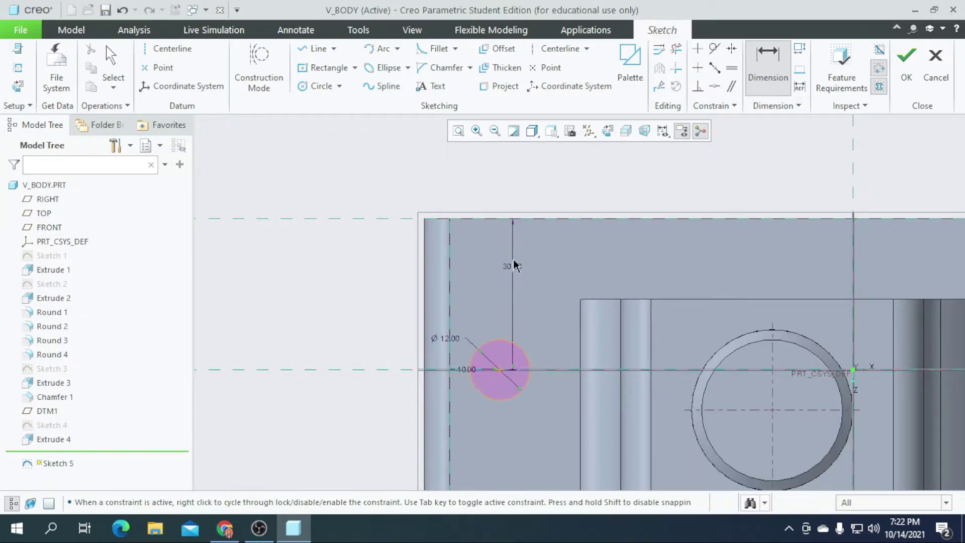
Add a vertical centerline on the RIGHT datum plane reference in the sketch
{"action": "scroll", "coordinate": [514, 264], "scroll_direction": "up", "scroll_amount": 1}
{"action": "scroll", "coordinate": [536, 329], "scroll_direction": "up", "scroll_amount": 1}
{"action": "scroll", "coordinate": [465, 289], "scroll_direction": "down", "scroll_amount": 2}
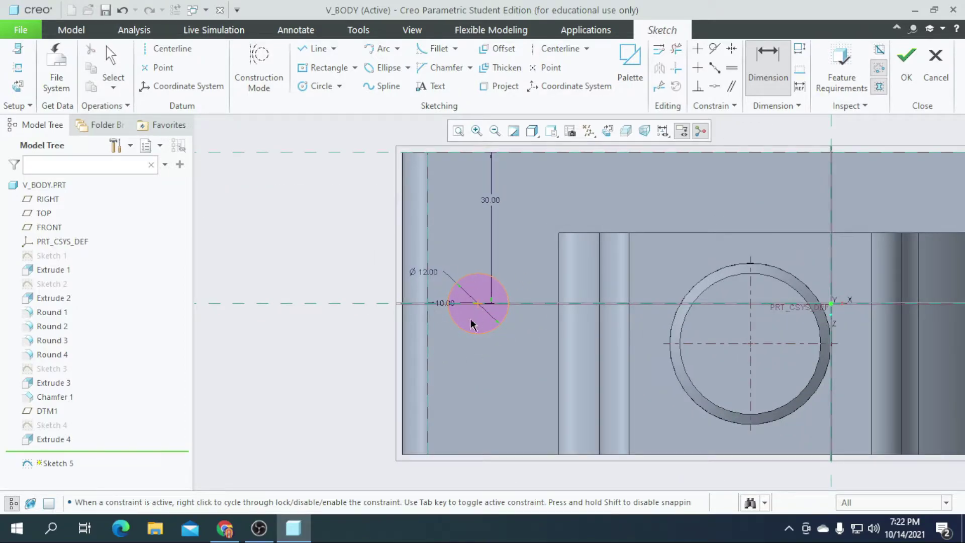
{"action": "scroll", "coordinate": [467, 312], "scroll_direction": "up", "scroll_amount": 3}
{"action": "scroll", "coordinate": [521, 308], "scroll_direction": "down", "scroll_amount": 1}
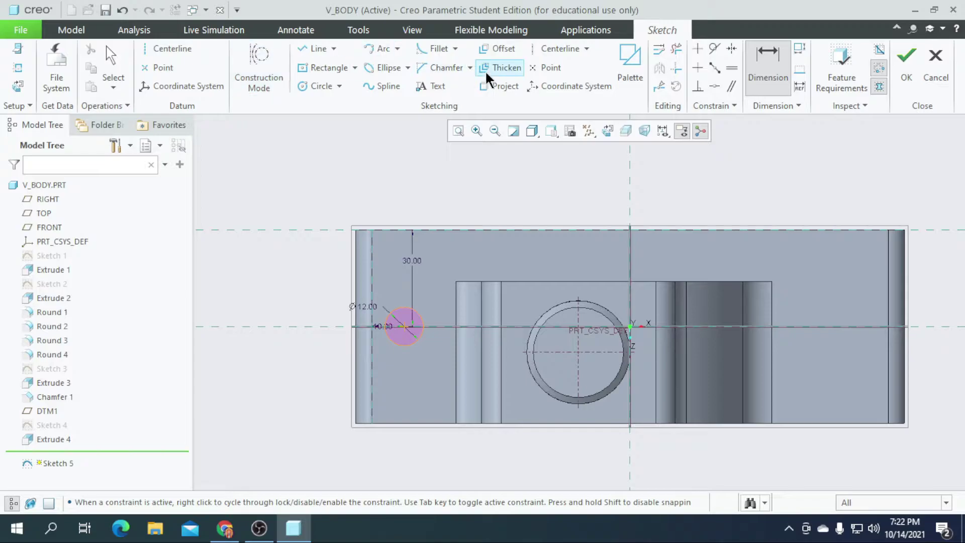
{"action": "left_click", "coordinate": [559, 49]}
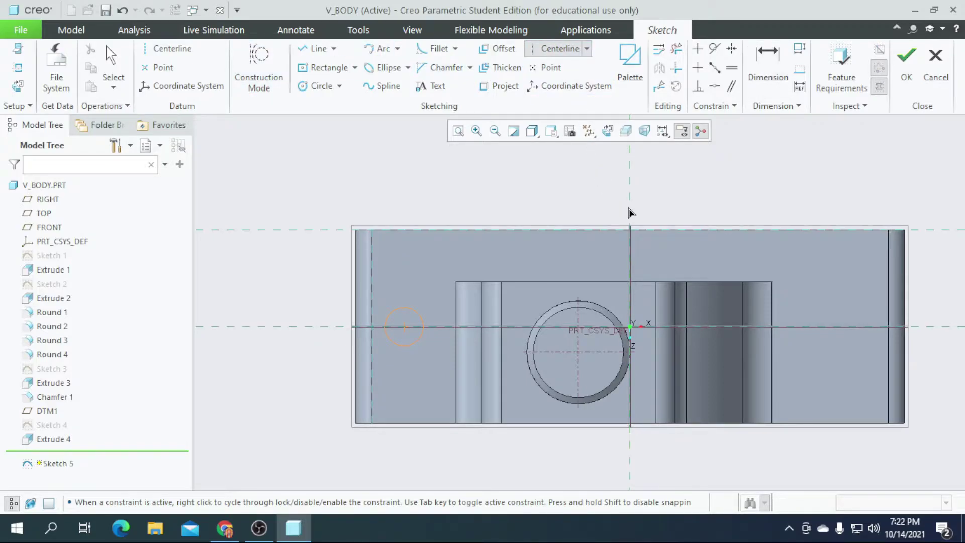
{"action": "left_click", "coordinate": [626, 268]}
Mirror the 12 diameter circle about the vertical centerline to the other end of the base plate
{"action": "left_click", "coordinate": [110, 66]}
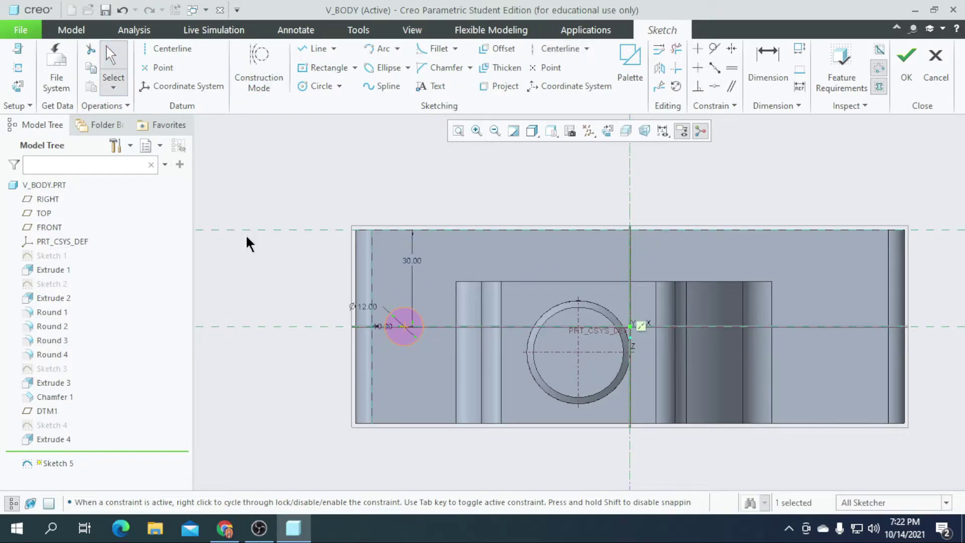
{"action": "left_click_drag", "start_coordinate": [338, 284], "coordinate": [442, 370]}
{"action": "left_click", "coordinate": [660, 69]}
{"action": "left_click", "coordinate": [630, 178]}
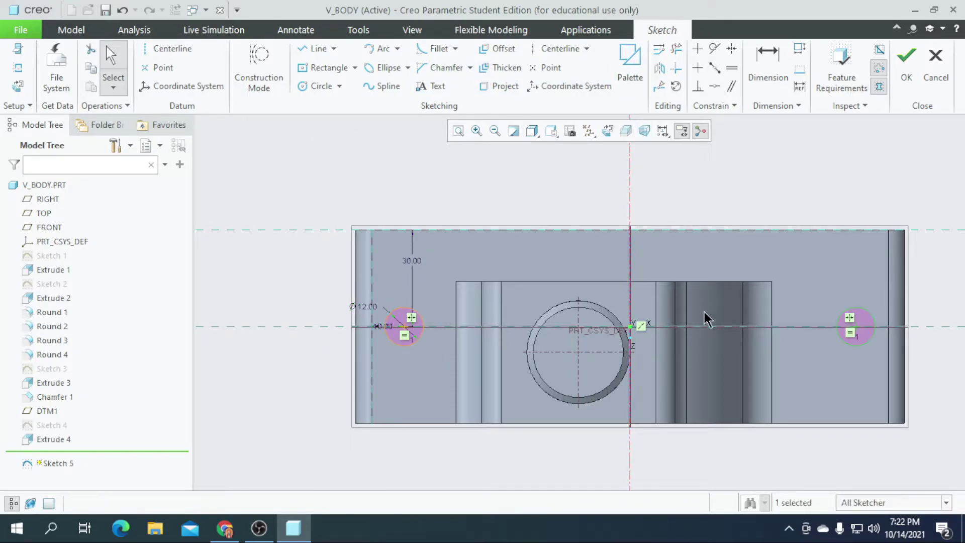
{"action": "scroll", "coordinate": [685, 347], "scroll_direction": "down", "scroll_amount": 2}
{"action": "scroll", "coordinate": [778, 360], "scroll_direction": "up", "scroll_amount": 2}
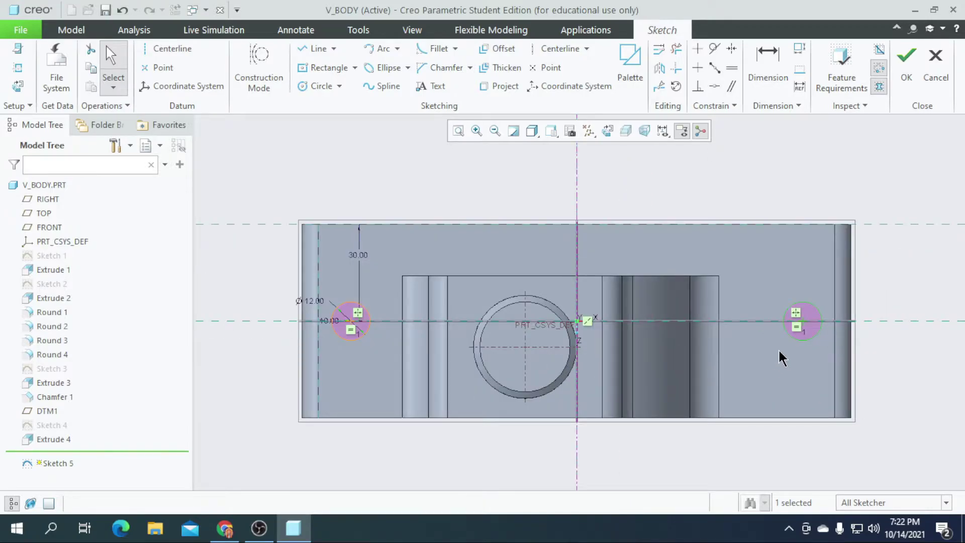
Finish the sketch and extrude both circles as a material-removing cut with the Symmetric depth option
{"action": "left_click", "coordinate": [902, 76]}
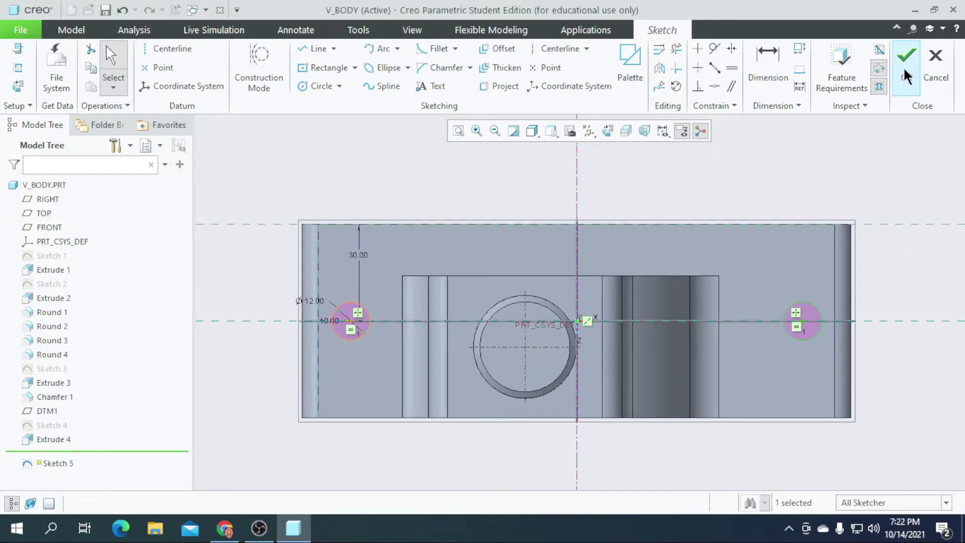
{"action": "left_click", "coordinate": [380, 71]}
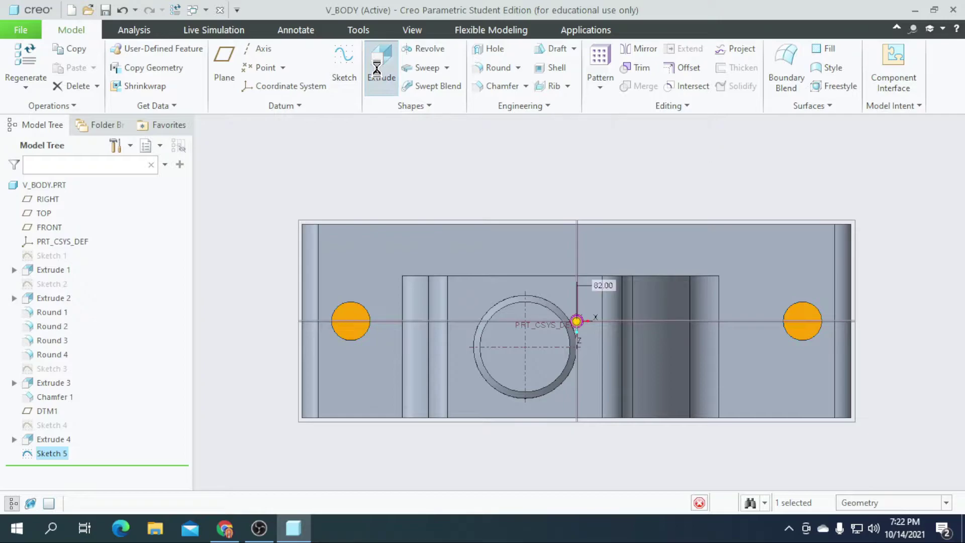
{"action": "mouse_move", "coordinate": [583, 331]}
{"action": "middle_mouse_down"}
{"action": "mouse_move", "coordinate": [552, 314]}
{"action": "mouse_move", "coordinate": [563, 304]}
{"action": "middle_mouse_up"}
{"action": "left_click", "coordinate": [136, 64]}
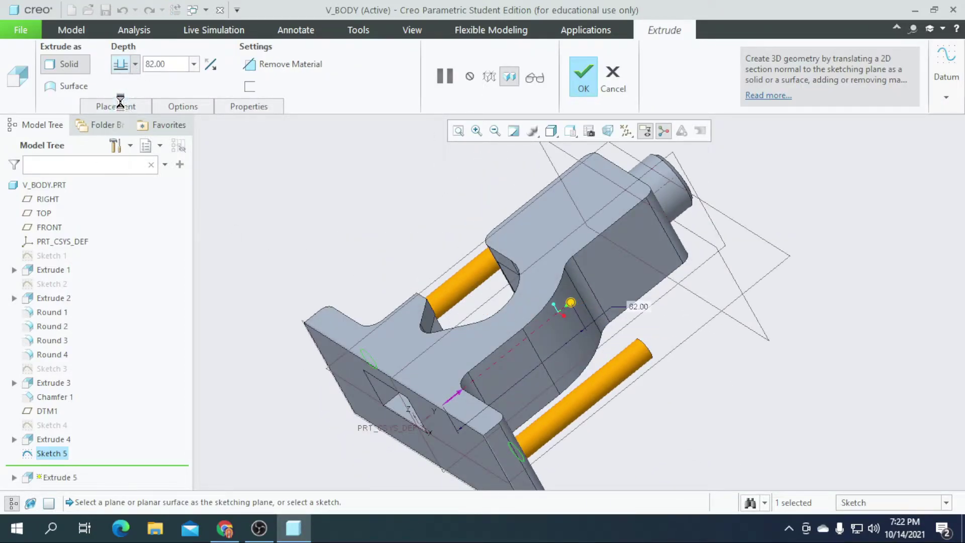
{"action": "left_click", "coordinate": [121, 105]}
{"action": "left_click", "coordinate": [297, 66]}
{"action": "middle_click_drag", "start_coordinate": [369, 213], "coordinate": [442, 262]}
{"action": "left_click", "coordinate": [583, 75]}
Start a sketch on the boss's circular end face and orient the view parallel to the sketch plane
{"action": "left_click", "coordinate": [764, 257]}
{"action": "middle_click_drag", "start_coordinate": [813, 278], "coordinate": [715, 362]}
{"action": "scroll", "coordinate": [406, 417], "scroll_direction": "up", "scroll_amount": 5}
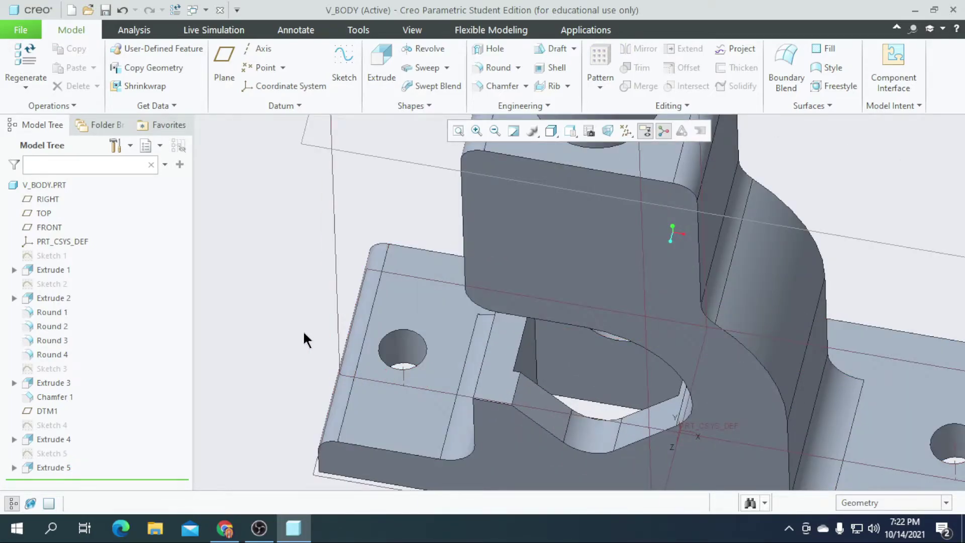
{"action": "key", "text": "ctrl+d"}
{"action": "middle_click_drag", "start_coordinate": [836, 415], "coordinate": [817, 405]}
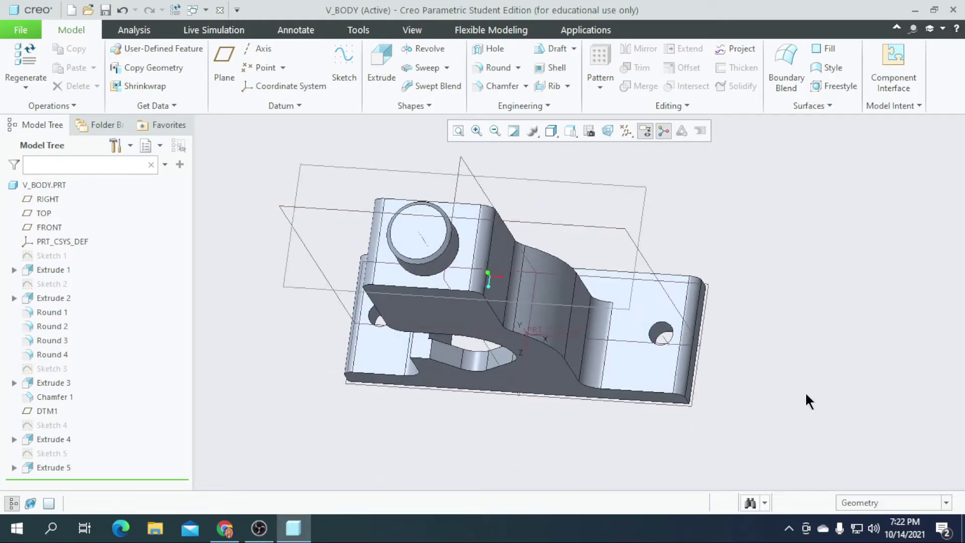
{"action": "left_click", "coordinate": [428, 241]}
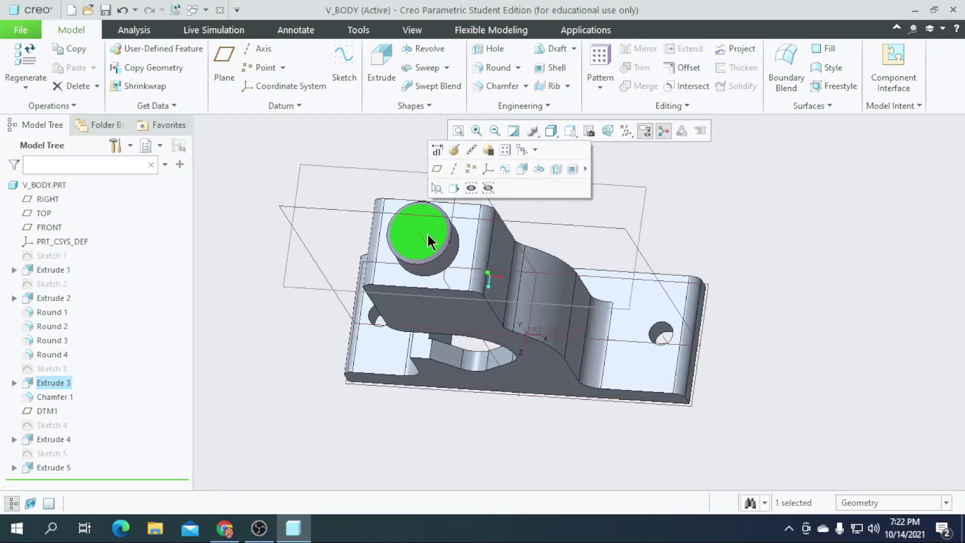
{"action": "left_click", "coordinate": [352, 68]}
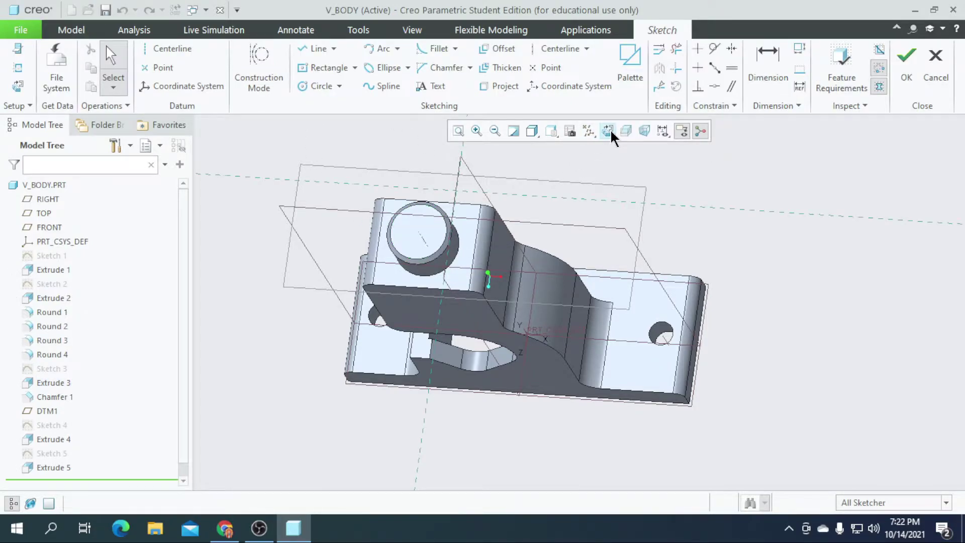
{"action": "left_click", "coordinate": [609, 130]}
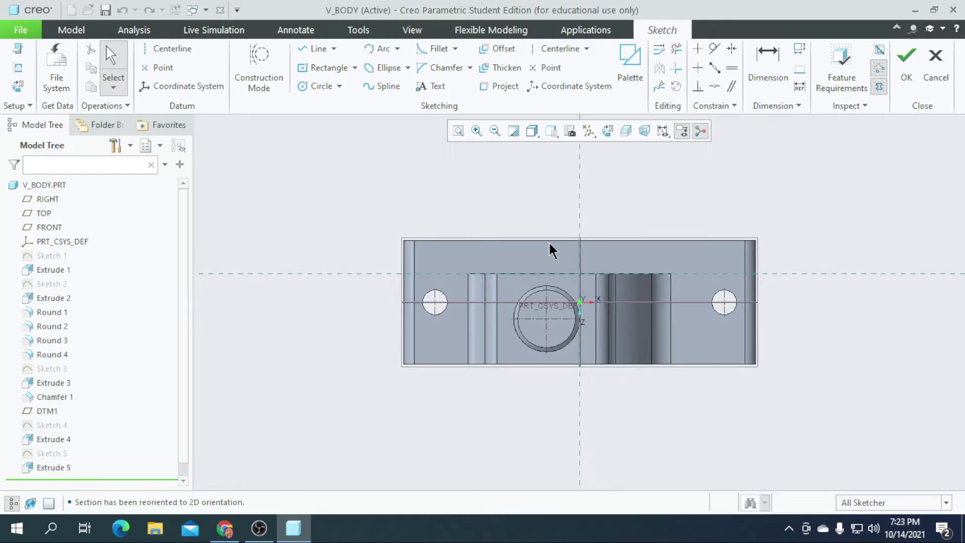
Sketch a circle centred on the boss and set its diameter to 16
{"action": "scroll", "coordinate": [558, 340], "scroll_direction": "up", "scroll_amount": 5}
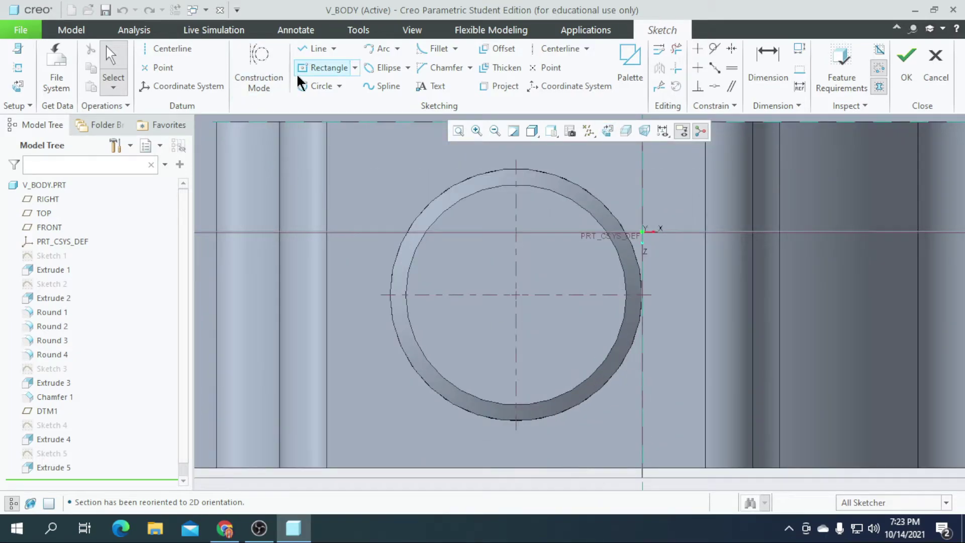
{"action": "left_click", "coordinate": [301, 84]}
{"action": "left_click", "coordinate": [516, 295]}
{"action": "left_click", "coordinate": [567, 285]}
{"action": "middle_click", "coordinate": [444, 275]}
{"action": "double_click", "coordinate": [439, 254]}
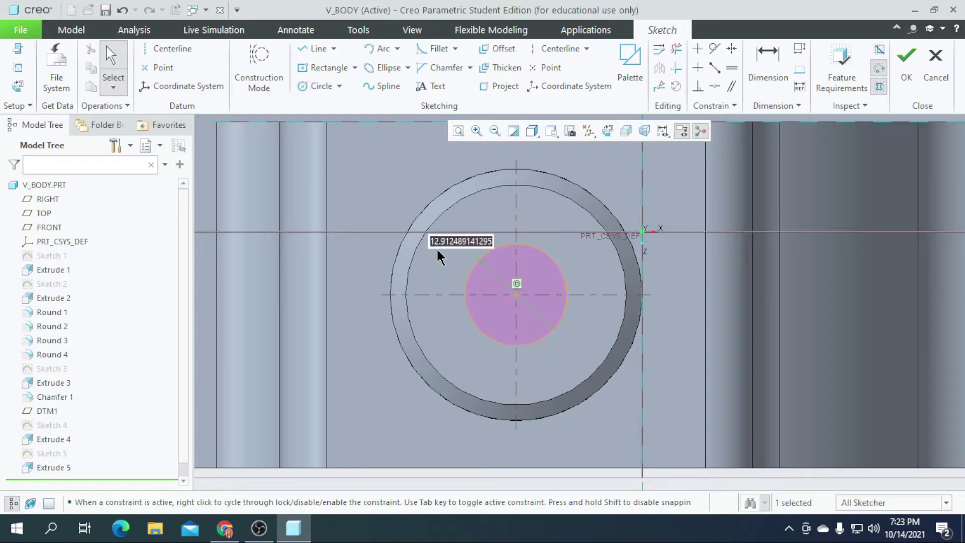
{"action": "type", "text": "16"}
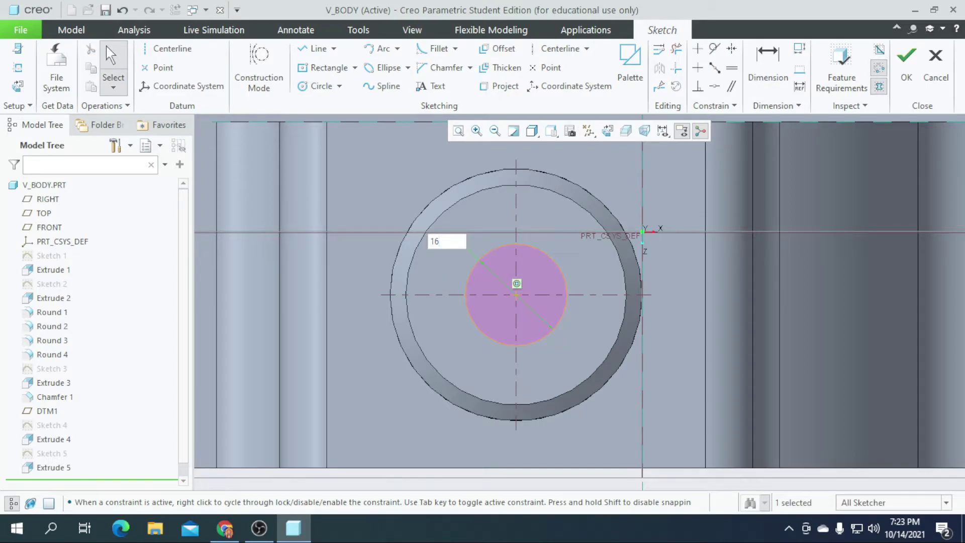
{"action": "key", "text": "Return"}
Finish the sketch and extrude the 16 diameter circle into the boss as a material-removing cut with the To Next depth option
{"action": "left_click", "coordinate": [906, 56]}
{"action": "left_click", "coordinate": [381, 71]}
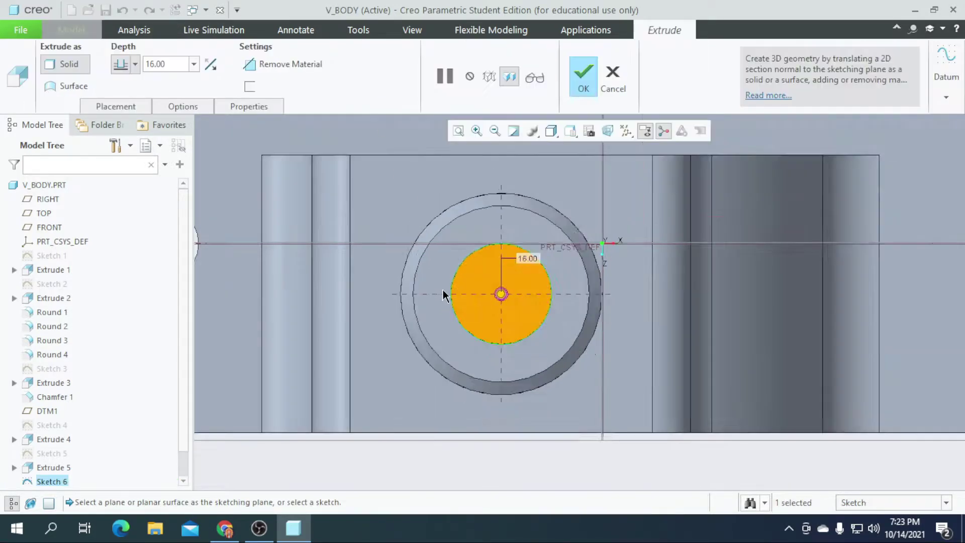
{"action": "middle_click_drag", "start_coordinate": [445, 378], "coordinate": [384, 395]}
{"action": "left_click", "coordinate": [360, 165]}
{"action": "middle_click_drag", "start_coordinate": [362, 252], "coordinate": [336, 260]}
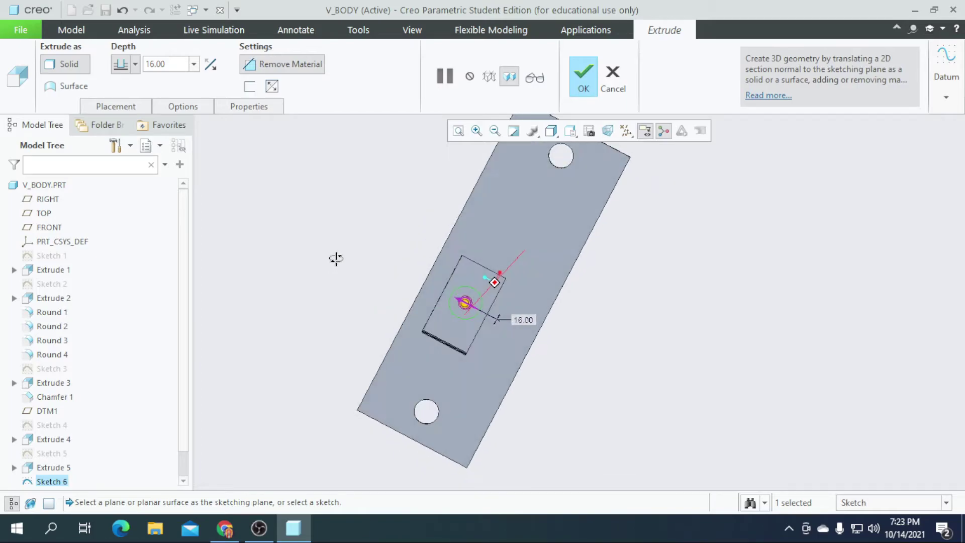
{"action": "left_click", "coordinate": [135, 64]}
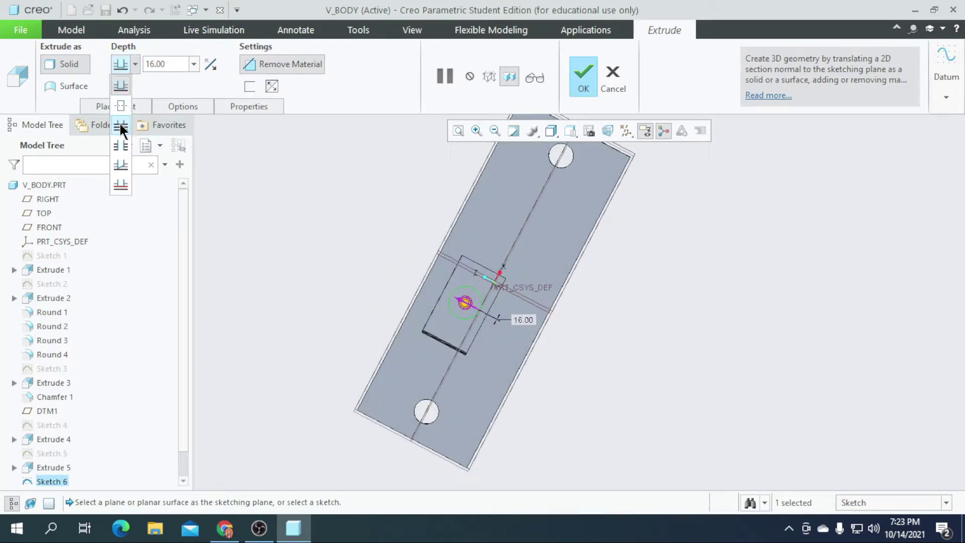
{"action": "left_click", "coordinate": [120, 125]}
{"action": "middle_click_drag", "start_coordinate": [265, 285], "coordinate": [280, 355]}
{"action": "left_click", "coordinate": [583, 77]}
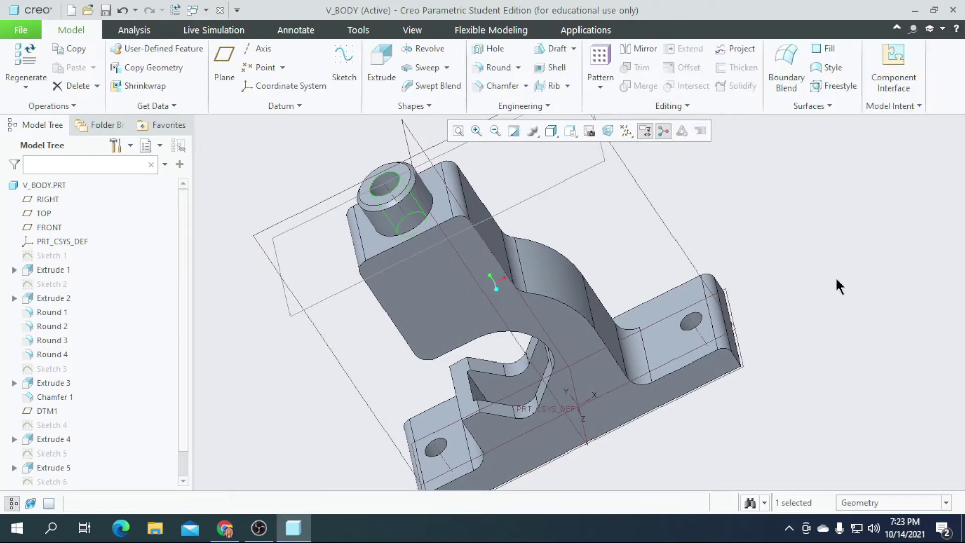
Start a sketch on the large front face of the V-grooved body and orient the view parallel to the sketch plane
{"action": "middle_click_drag", "start_coordinate": [807, 322], "coordinate": [544, 280]}
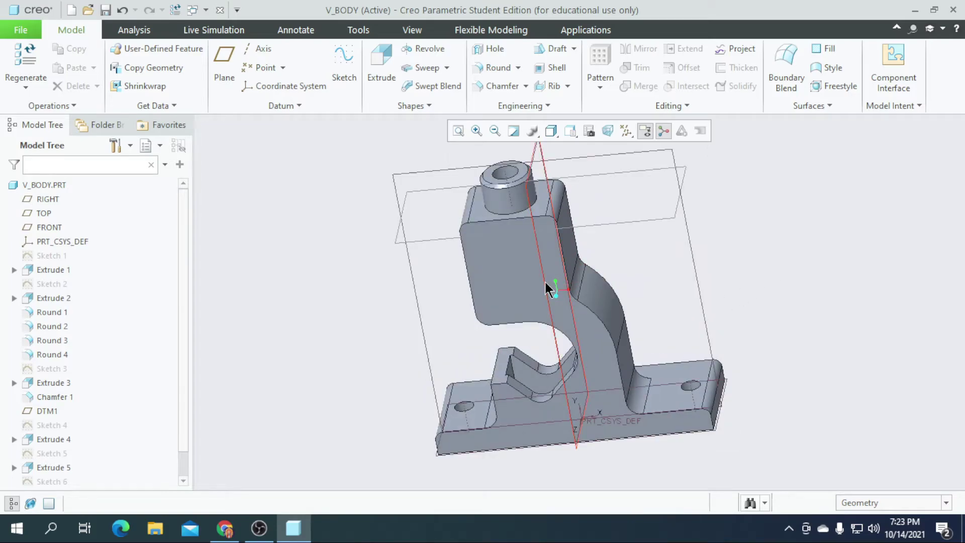
{"action": "left_click", "coordinate": [515, 289]}
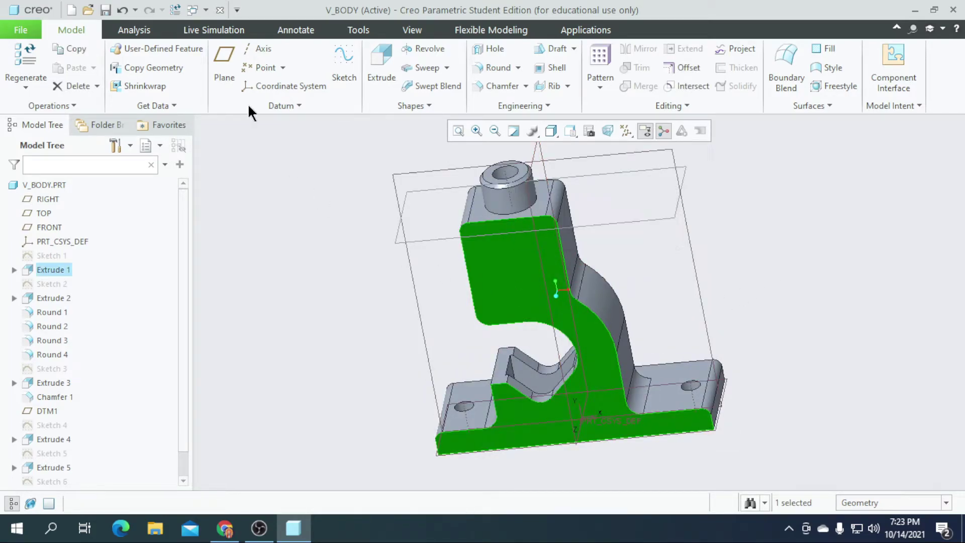
{"action": "left_click", "coordinate": [347, 64]}
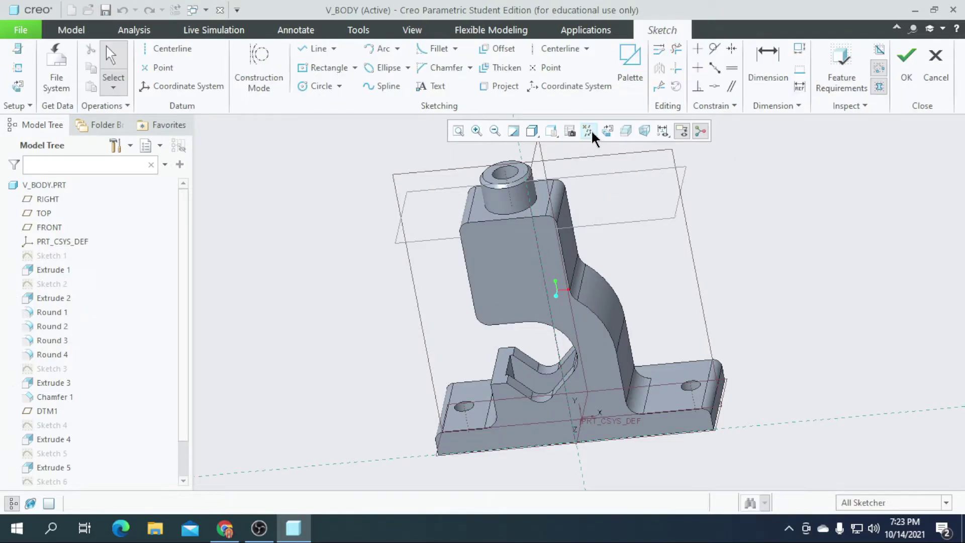
{"action": "scroll", "coordinate": [675, 387], "scroll_direction": "down", "scroll_amount": 2}
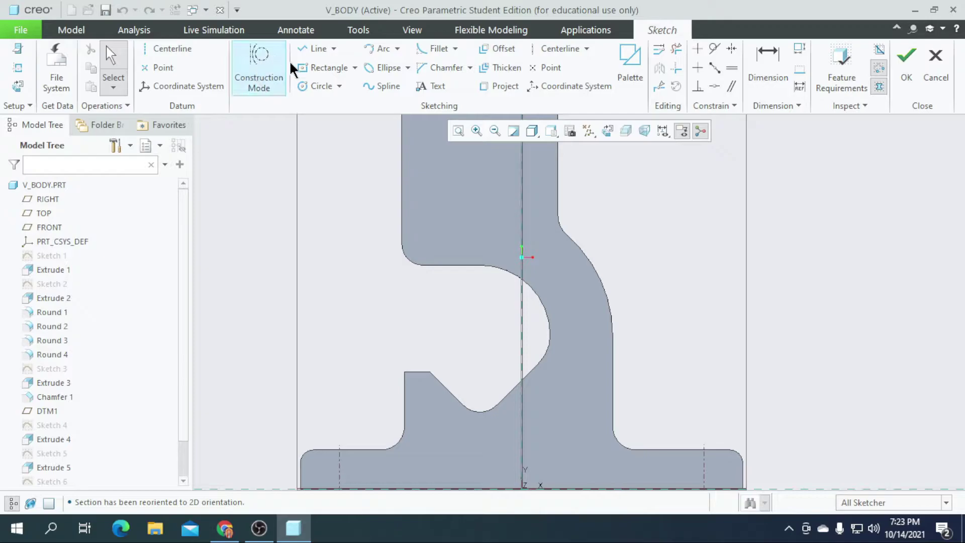
Sketch two equal, vertically aligned circles on the body's column beside the V-groove opening and set their diameter to 9
{"action": "left_click", "coordinate": [314, 86]}
{"action": "scroll", "coordinate": [562, 309], "scroll_direction": "down", "scroll_amount": 2}
{"action": "left_click", "coordinate": [591, 308]}
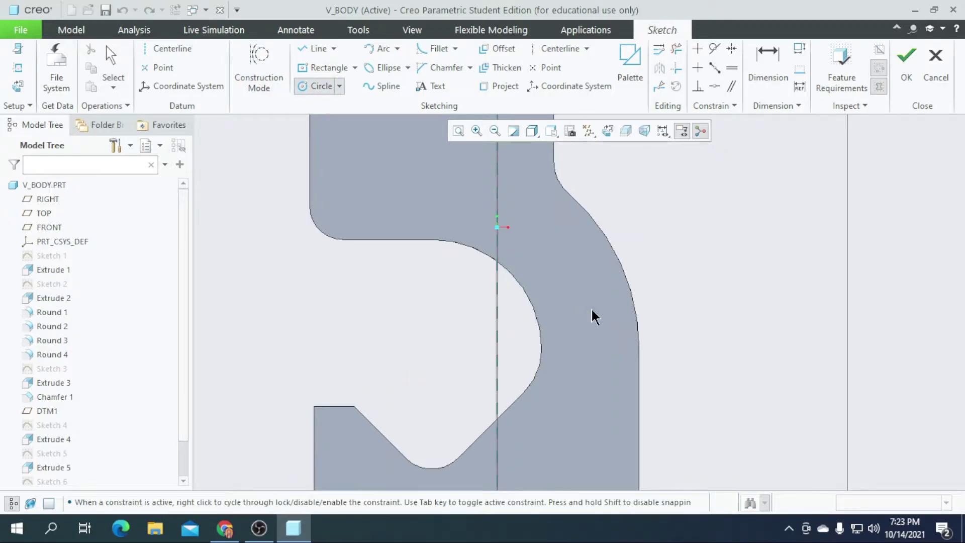
{"action": "left_click", "coordinate": [595, 445]}
{"action": "left_click", "coordinate": [604, 423]}
{"action": "scroll", "coordinate": [556, 338], "scroll_direction": "up", "scroll_amount": 2}
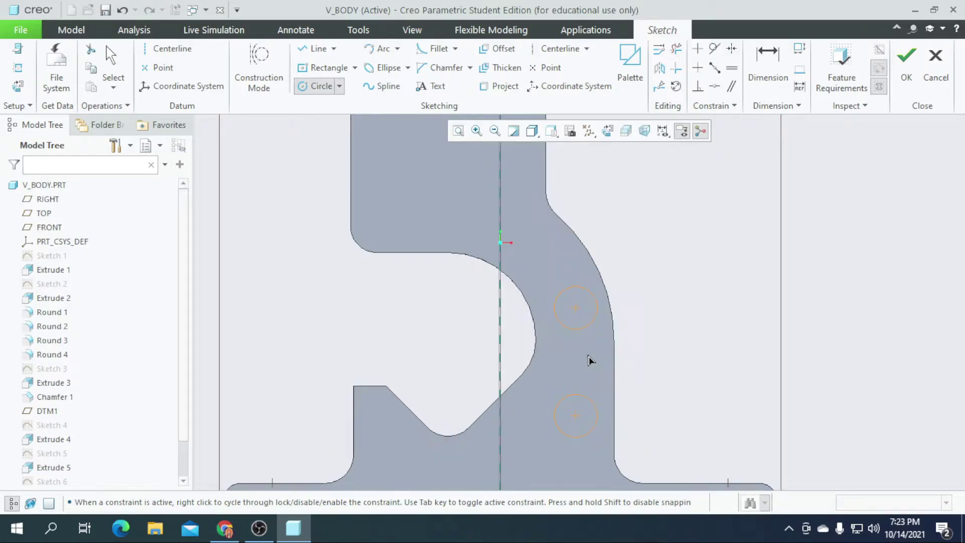
{"action": "middle_click", "coordinate": [553, 307]}
{"action": "double_click", "coordinate": [535, 285]}
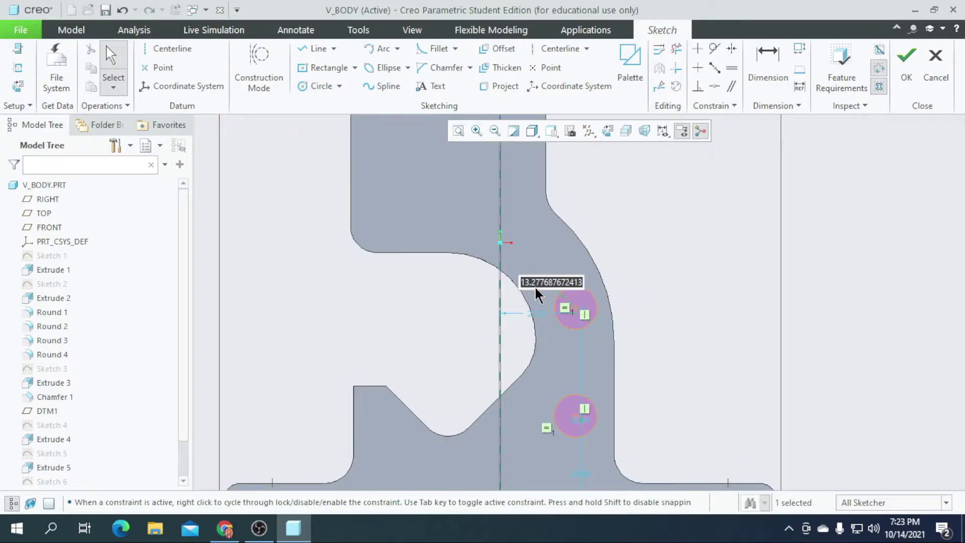
{"action": "type", "text": "9"}
{"action": "key", "text": "Return"}
Dimension the vertical spacing between the circle centres to 30 and the lower centre's height above the base's bottom edge to 40
{"action": "scroll", "coordinate": [603, 365], "scroll_direction": "down", "scroll_amount": 3}
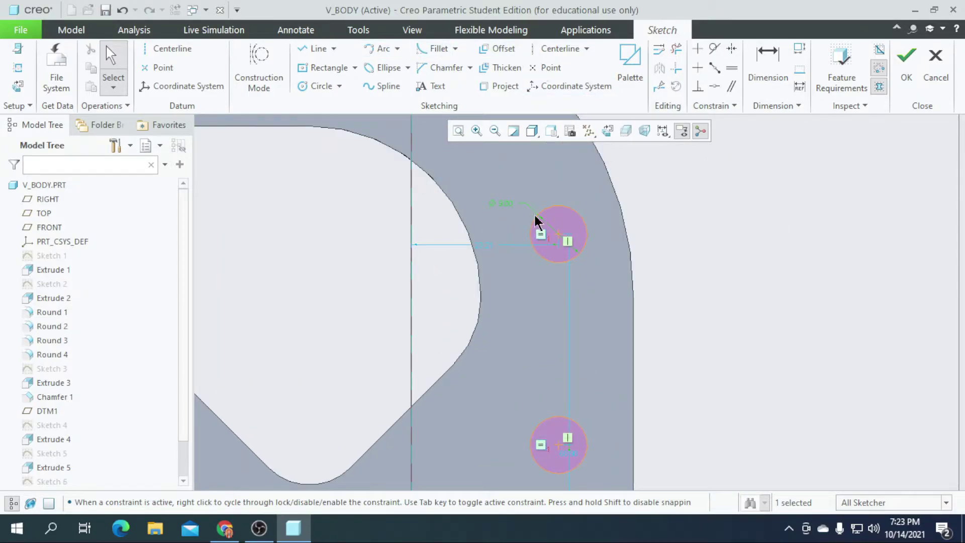
{"action": "left_click", "coordinate": [763, 72]}
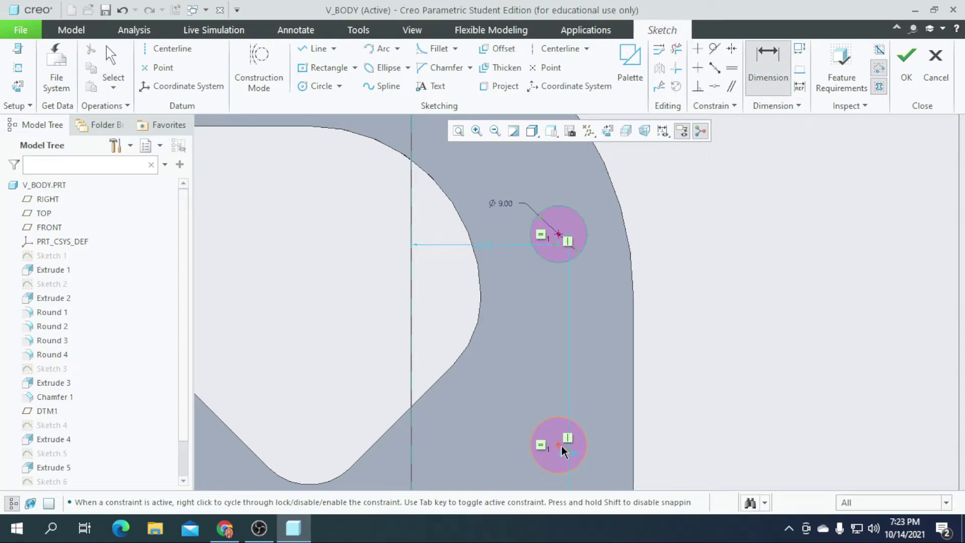
{"action": "type", "text": "30"}
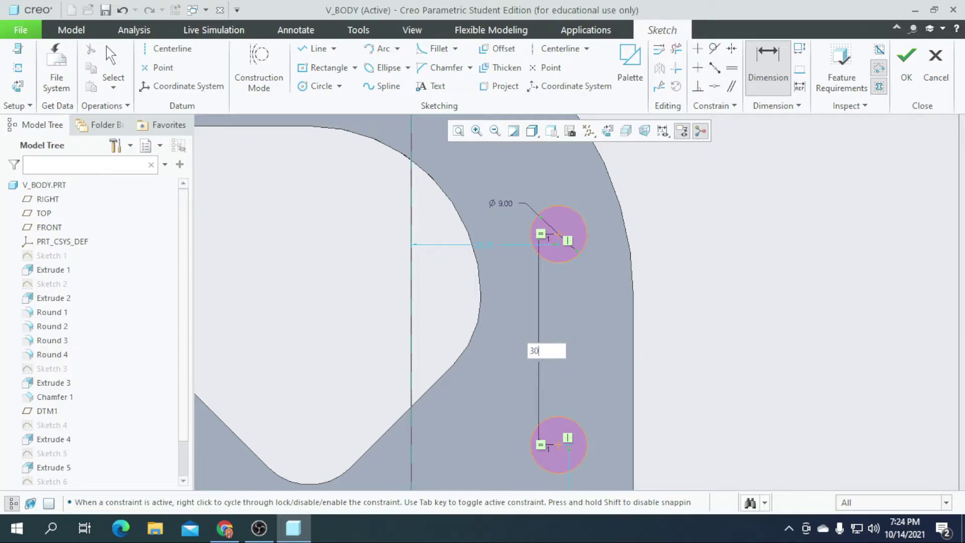
{"action": "key", "text": "Return"}
{"action": "scroll", "coordinate": [575, 334], "scroll_direction": "up", "scroll_amount": 5}
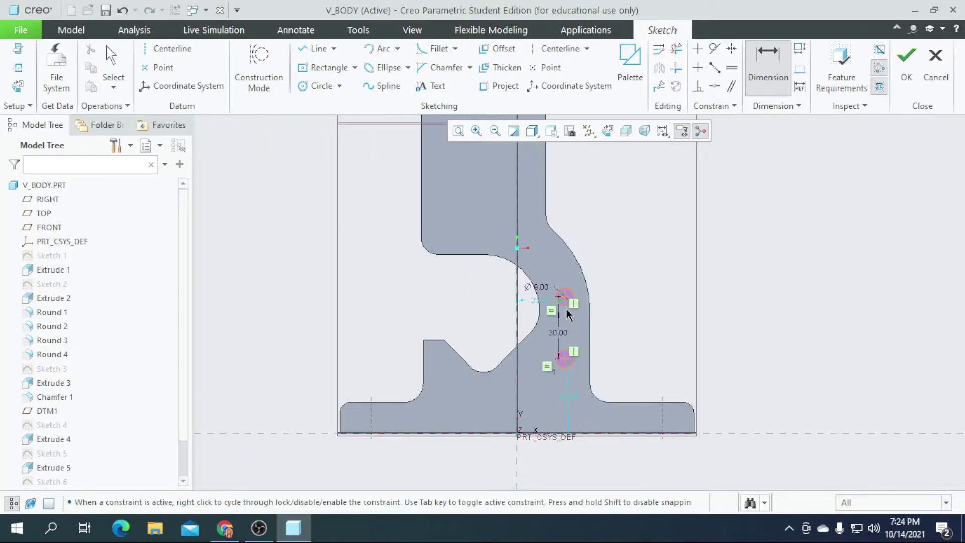
{"action": "scroll", "coordinate": [571, 478], "scroll_direction": "down", "scroll_amount": 4}
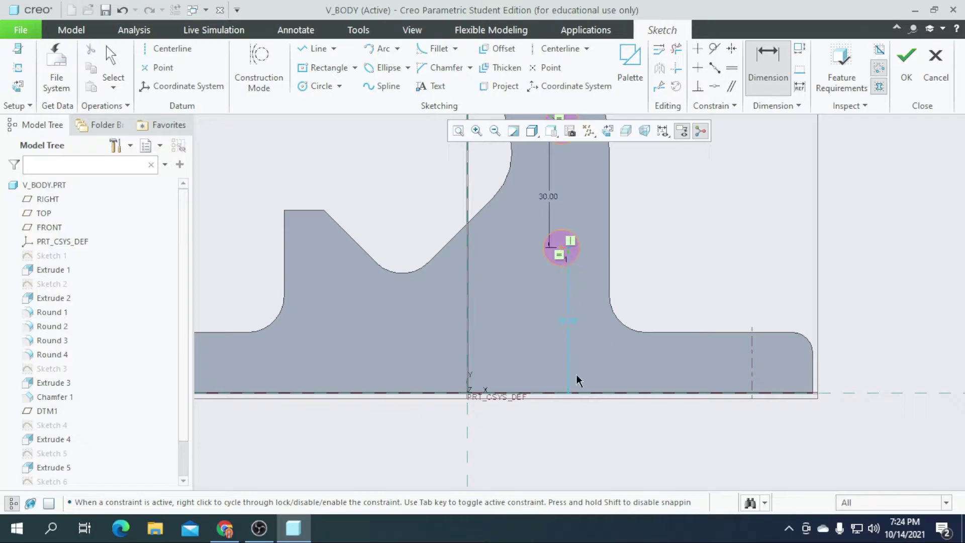
{"action": "middle_click", "coordinate": [574, 322]}
{"action": "type", "text": "40"}
{"action": "key", "text": "Return"}
Connect the two circles with vertical tangent lines along both sides to outline a slot
{"action": "scroll", "coordinate": [561, 230], "scroll_direction": "up", "scroll_amount": 3}
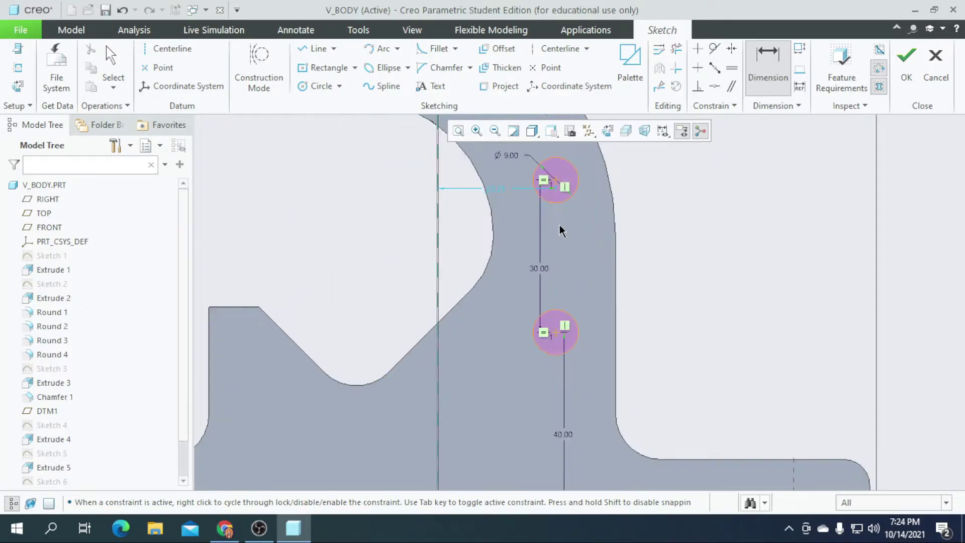
{"action": "scroll", "coordinate": [555, 310], "scroll_direction": "down", "scroll_amount": 5}
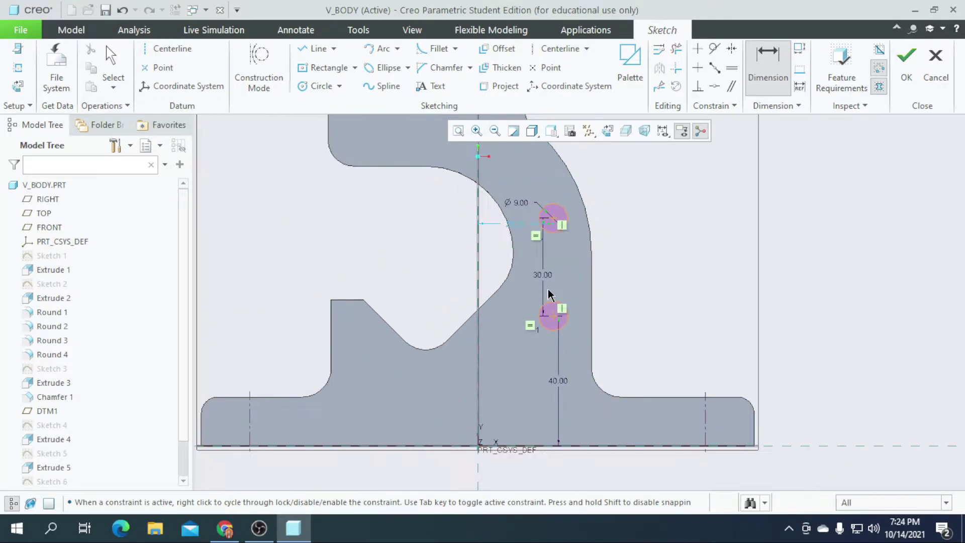
{"action": "scroll", "coordinate": [555, 311], "scroll_direction": "up", "scroll_amount": 5}
{"action": "left_click", "coordinate": [317, 48]}
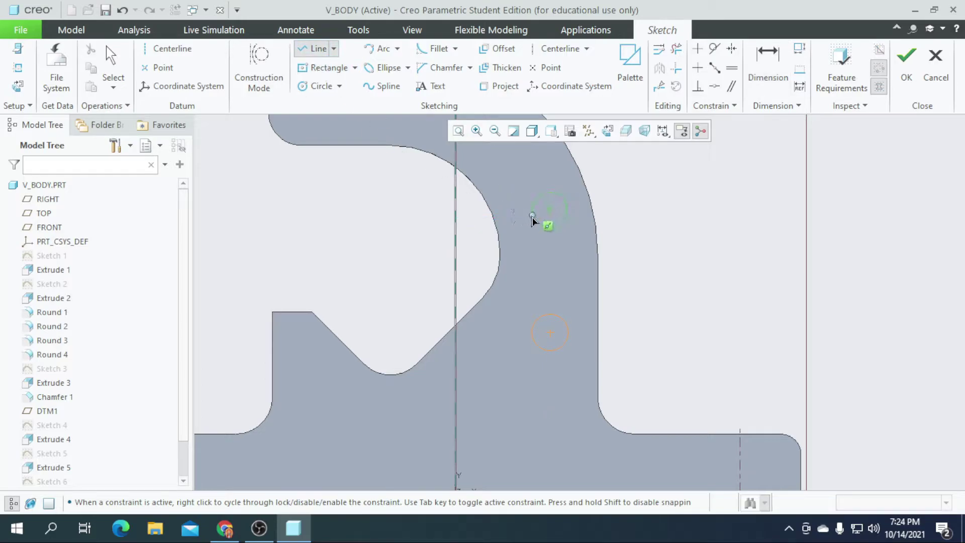
{"action": "left_click", "coordinate": [532, 334]}
{"action": "left_click", "coordinate": [569, 211]}
{"action": "scroll", "coordinate": [574, 336], "scroll_direction": "up", "scroll_amount": 4}
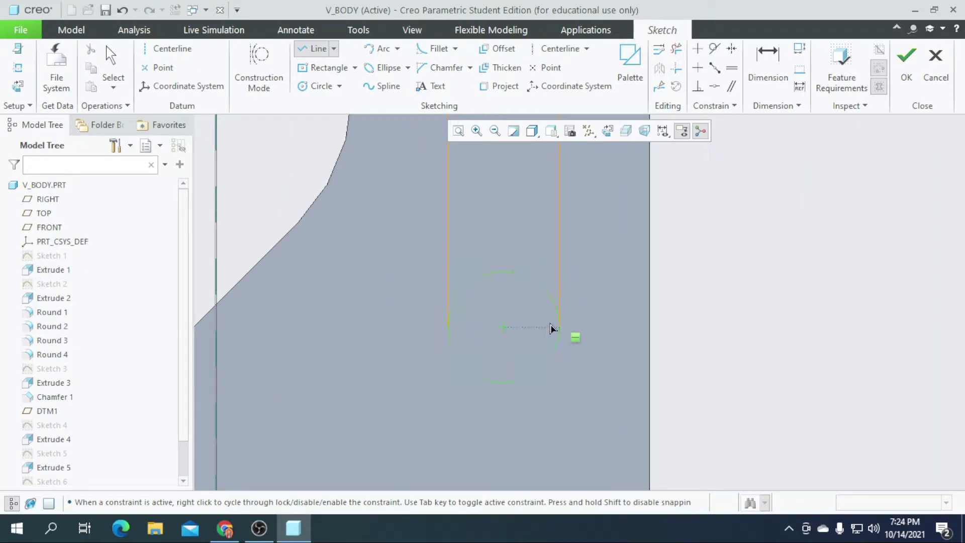
{"action": "scroll", "coordinate": [558, 329], "scroll_direction": "down", "scroll_amount": 2}
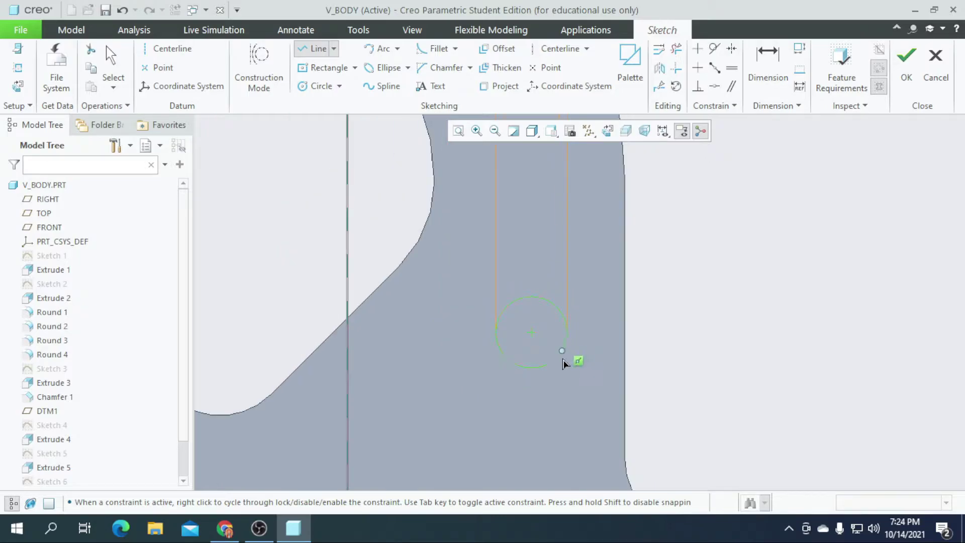
{"action": "scroll", "coordinate": [578, 347], "scroll_direction": "down", "scroll_amount": 1}
{"action": "left_click", "coordinate": [576, 344]}
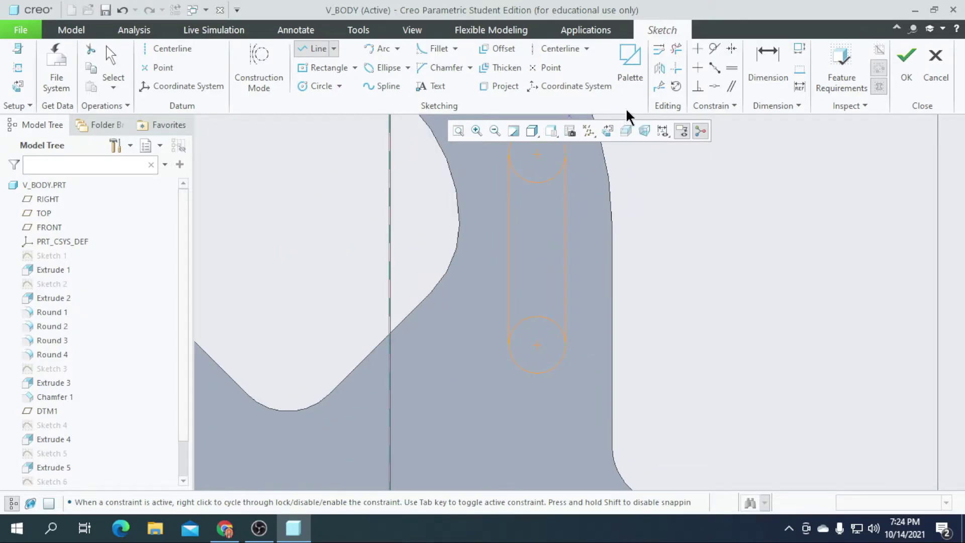
Trim away the inner arcs of both circles, leaving a closed slot profile
{"action": "left_click", "coordinate": [676, 49]}
{"action": "left_click", "coordinate": [536, 178]}
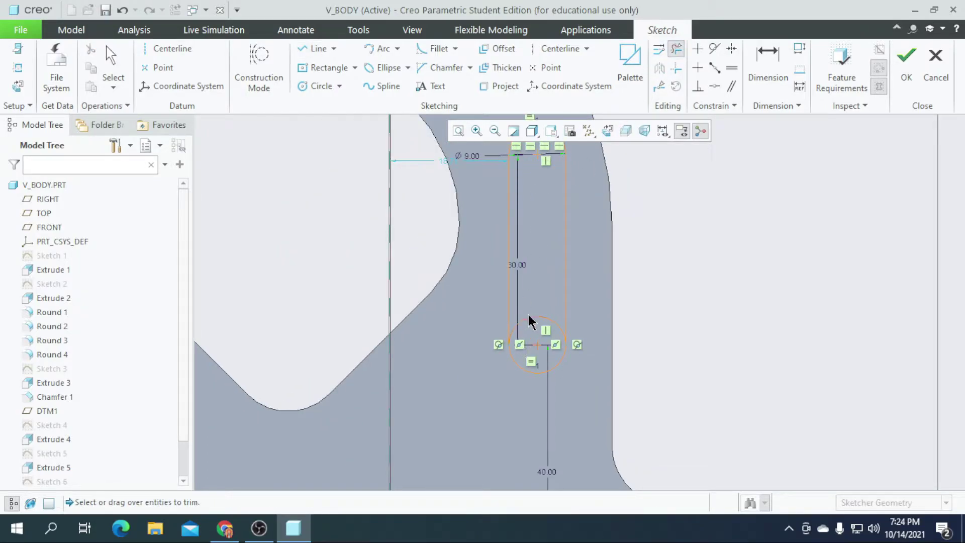
{"action": "left_click", "coordinate": [543, 326]}
Dimension the slot's lower arc centre 60 horizontally from the base plate's nearer end edge
{"action": "scroll", "coordinate": [544, 331], "scroll_direction": "down", "scroll_amount": 2}
{"action": "scroll", "coordinate": [528, 251], "scroll_direction": "up", "scroll_amount": 1}
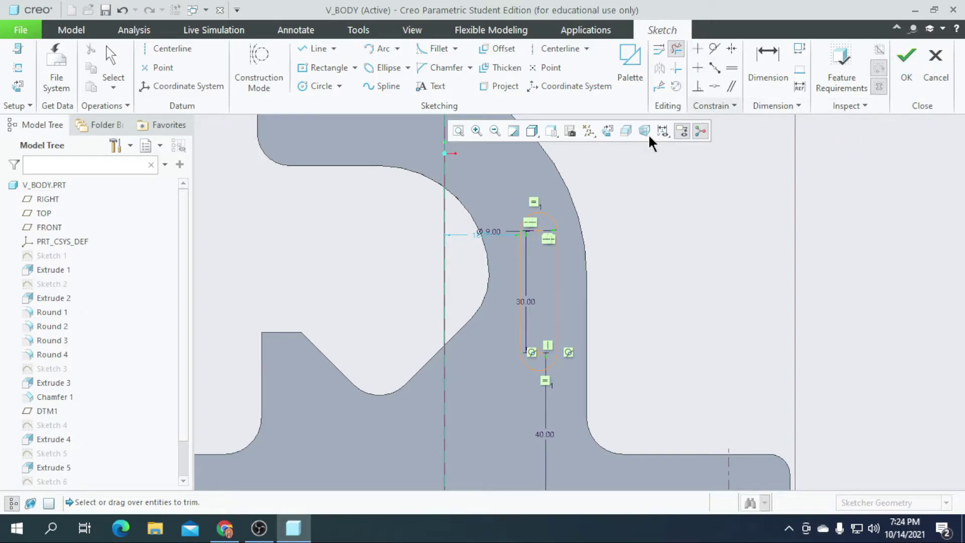
{"action": "scroll", "coordinate": [652, 340], "scroll_direction": "down", "scroll_amount": 1}
{"action": "scroll", "coordinate": [633, 352], "scroll_direction": "up", "scroll_amount": 1}
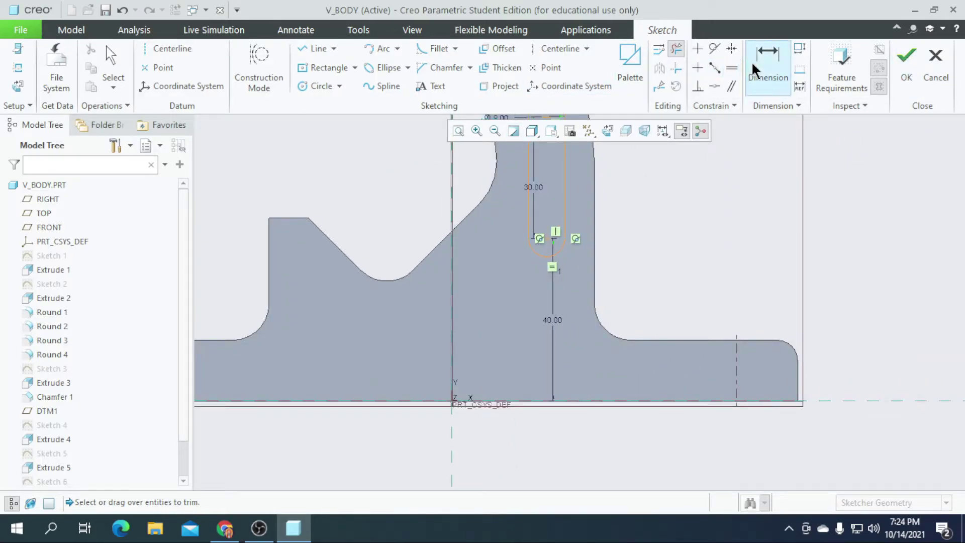
{"action": "left_click", "coordinate": [768, 66]}
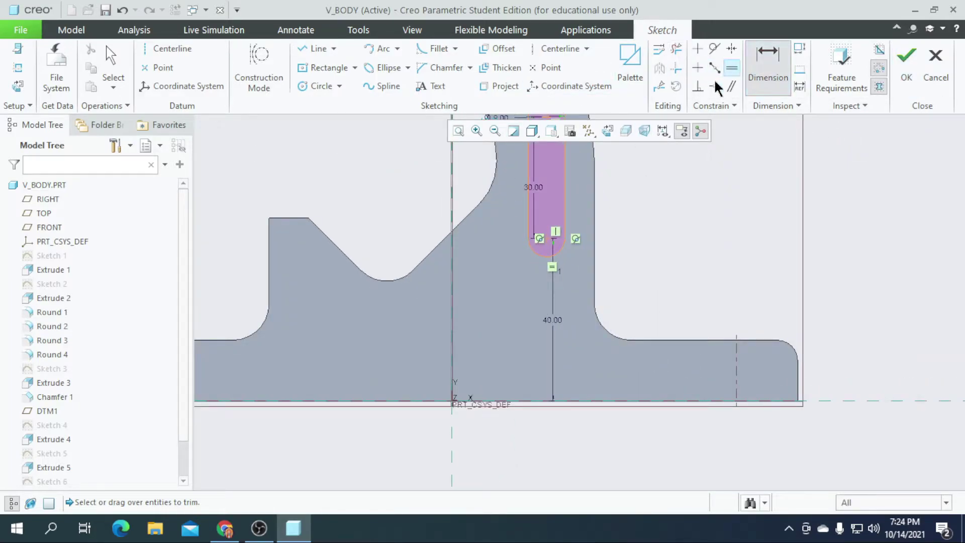
{"action": "left_click", "coordinate": [547, 239]}
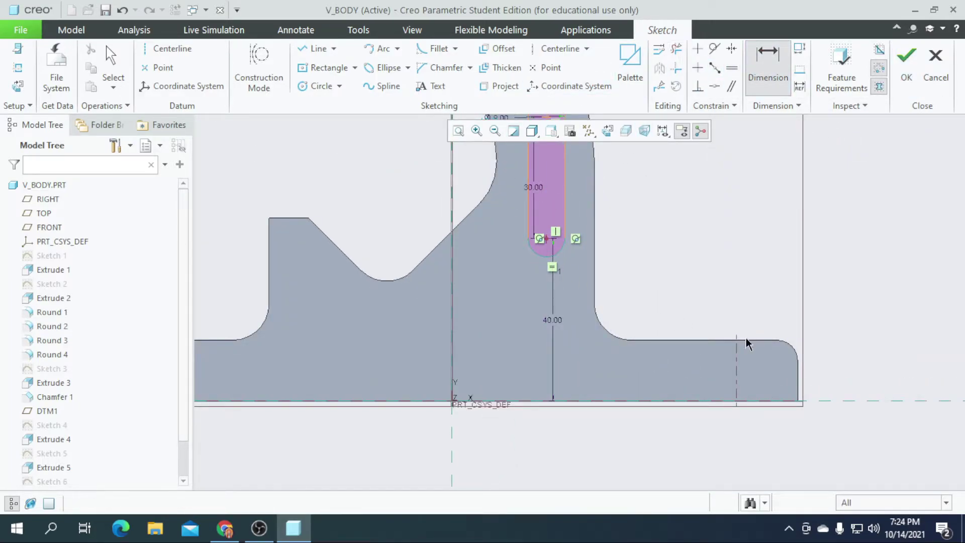
{"action": "left_click", "coordinate": [800, 386]}
{"action": "middle_click", "coordinate": [673, 262]}
{"action": "type", "text": "3"}
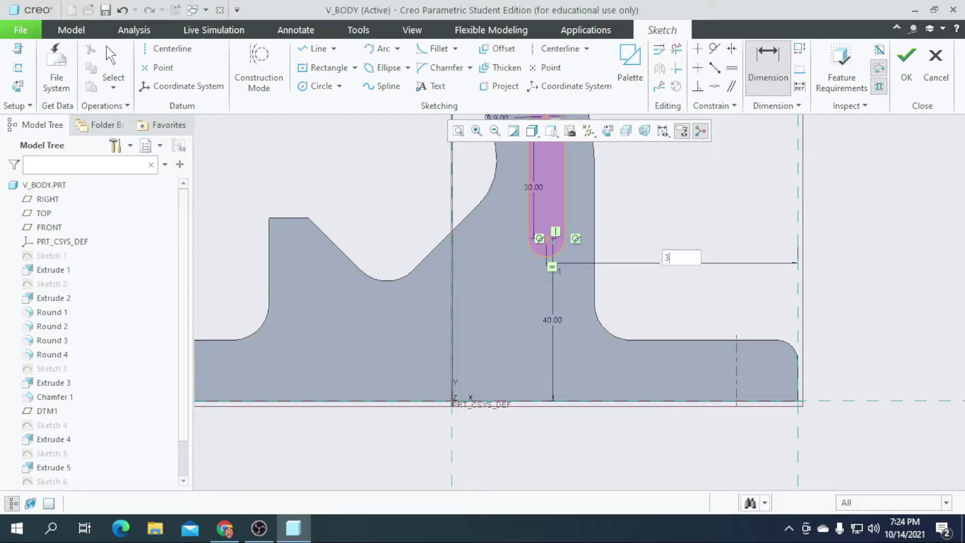
{"action": "key", "text": "Return"}
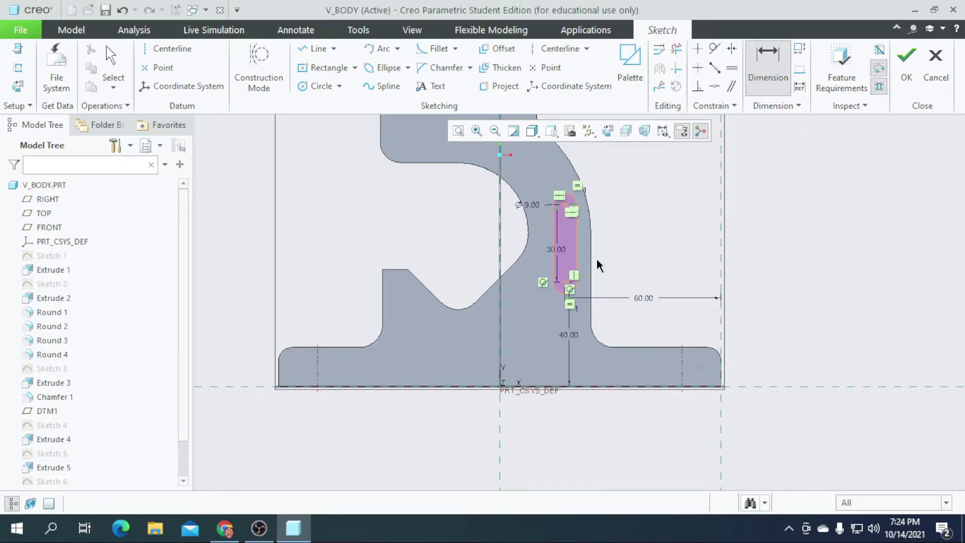
Finish the sketch and extrude the slot profile into the body as a material-removing cut with a depth of 10
{"action": "left_click", "coordinate": [907, 60]}
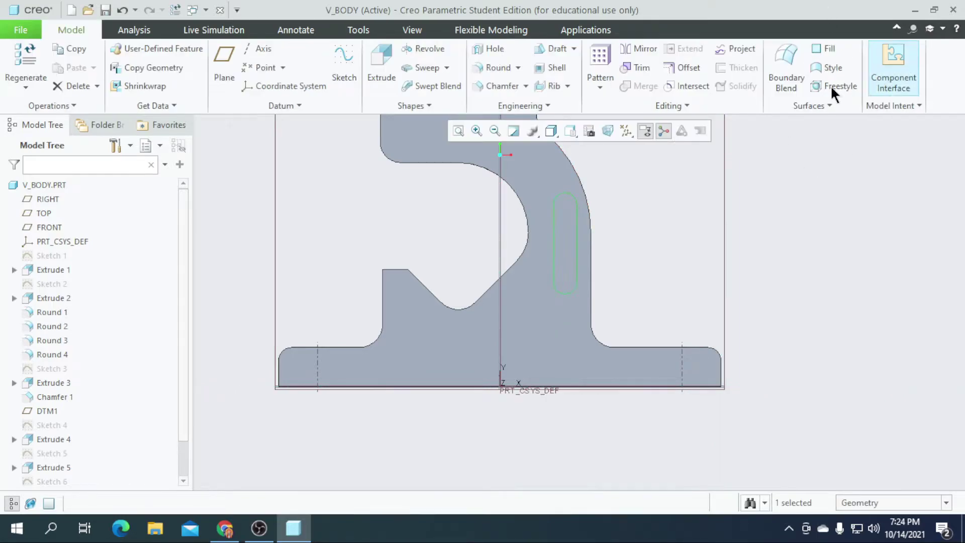
{"action": "left_click", "coordinate": [380, 73]}
{"action": "middle_click_drag", "start_coordinate": [611, 256], "coordinate": [603, 293]}
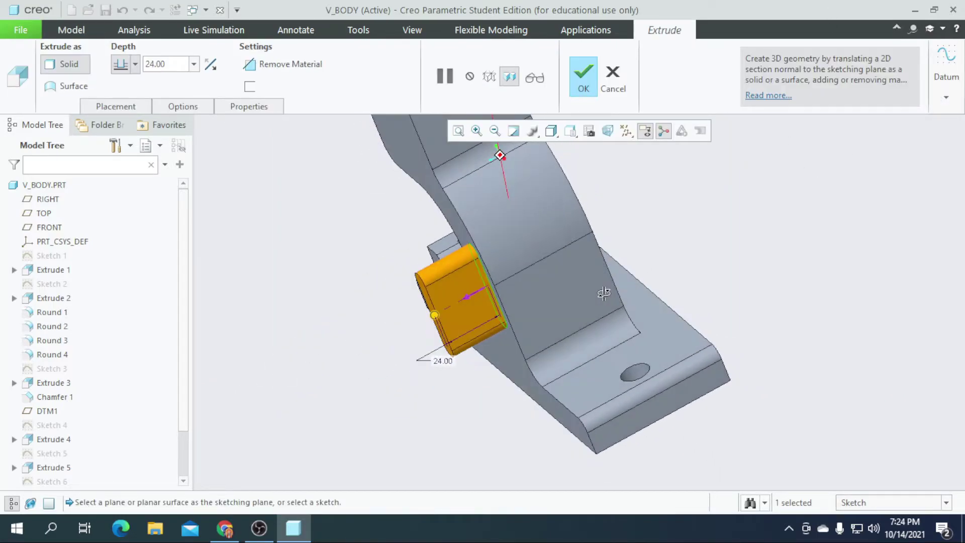
{"action": "left_click", "coordinate": [471, 302]}
{"action": "double_click", "coordinate": [192, 65]}
{"action": "type", "text": "10"}
{"action": "key", "text": "Return"}
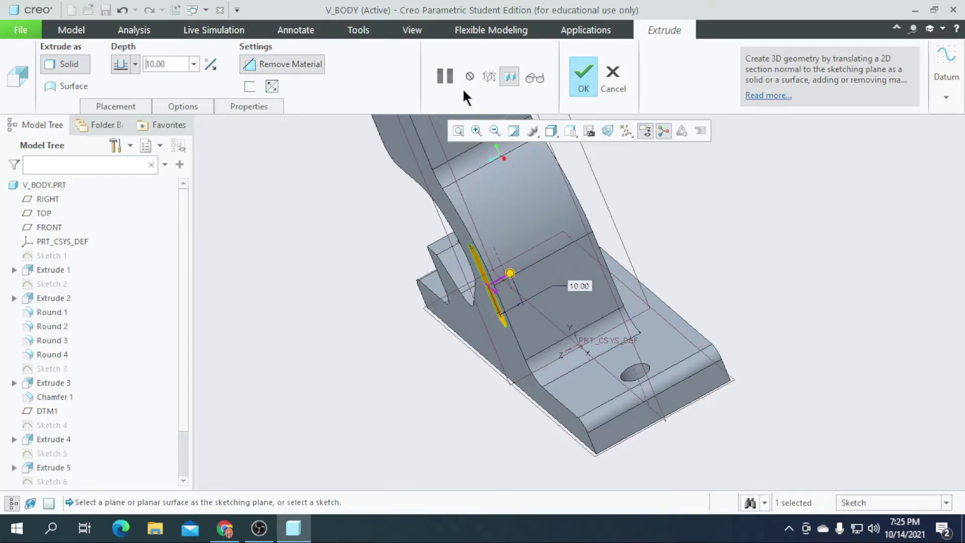
{"action": "left_click", "coordinate": [582, 83]}
Create a datum plane parallel to the body's flat side face, offset 22 into the body
{"action": "middle_click_drag", "start_coordinate": [394, 412], "coordinate": [457, 435]}
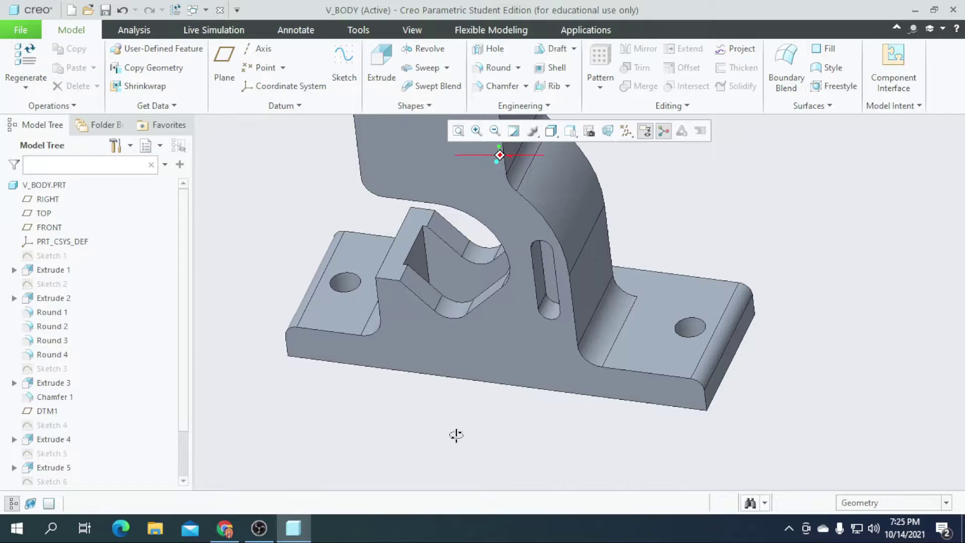
{"action": "key", "text": "ctrl+d"}
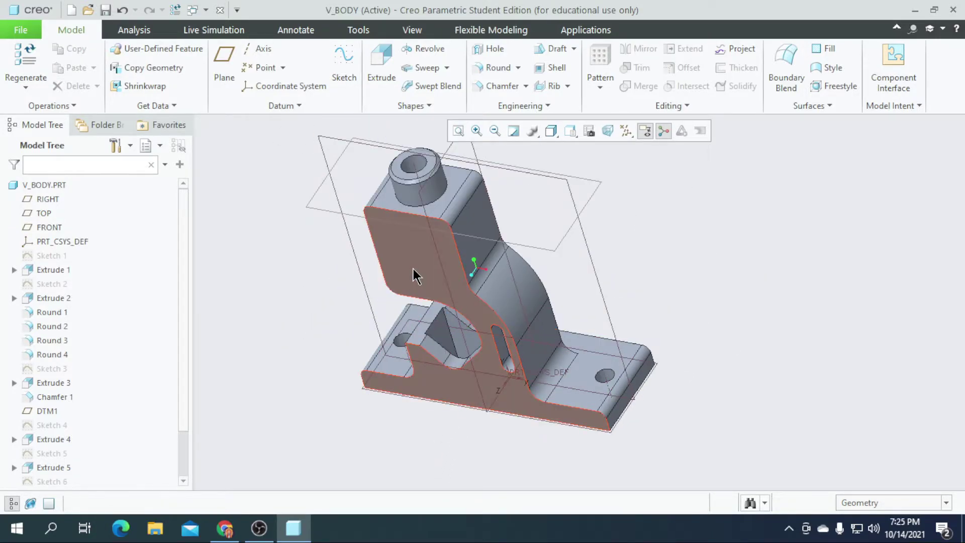
{"action": "left_click", "coordinate": [223, 56]}
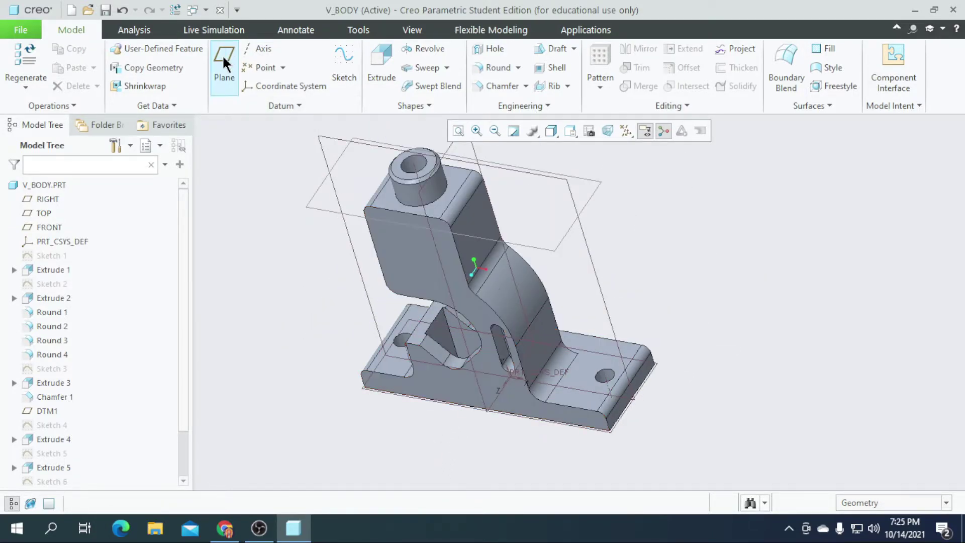
{"action": "left_click", "coordinate": [431, 262]}
{"action": "middle_click_drag", "start_coordinate": [636, 338], "coordinate": [696, 347]}
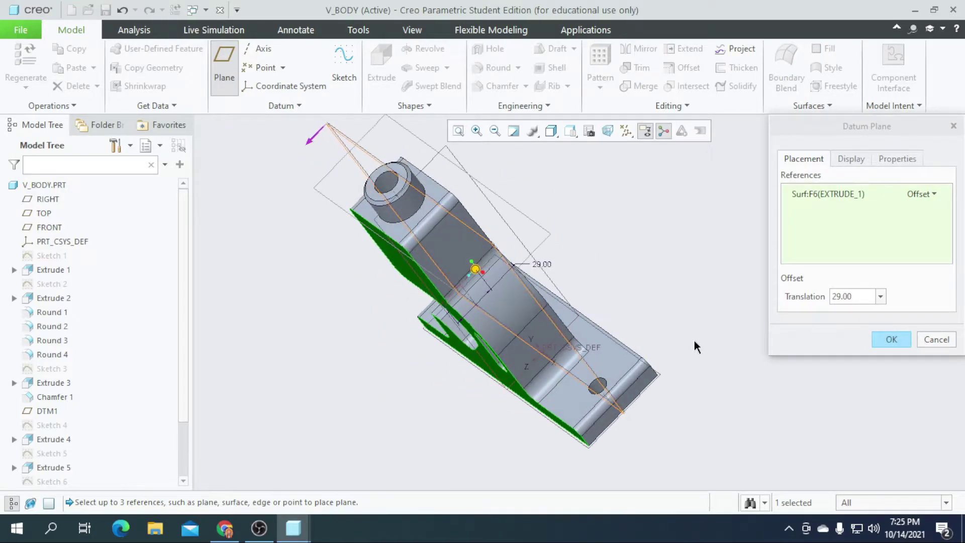
{"action": "left_click", "coordinate": [860, 298]}
{"action": "type", "text": "22"}
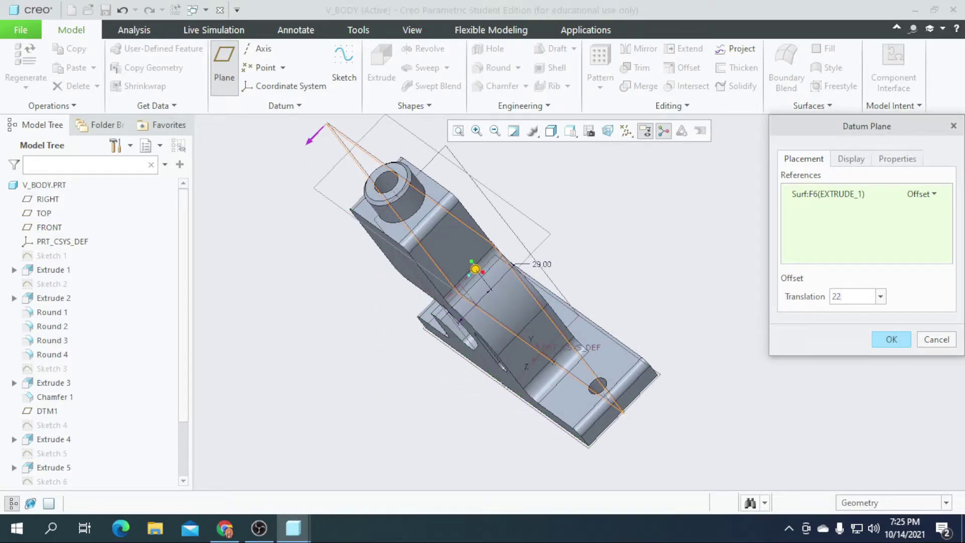
{"action": "key", "text": "Return"}
{"action": "middle_click_drag", "start_coordinate": [636, 276], "coordinate": [648, 294]}
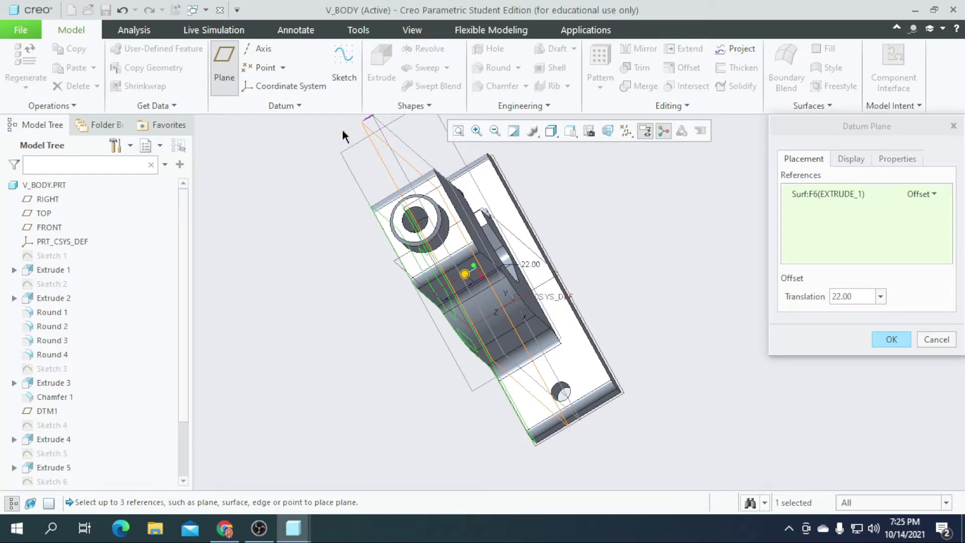
{"action": "scroll", "coordinate": [394, 266], "scroll_direction": "up", "scroll_amount": 2}
{"action": "left_click", "coordinate": [384, 142]}
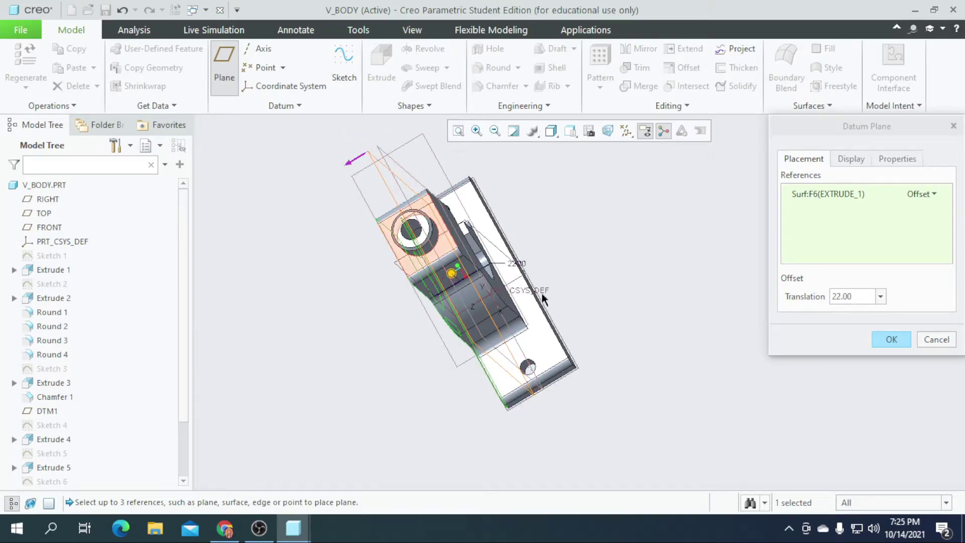
{"action": "left_click", "coordinate": [882, 340]}
Mirror the side slot cut (Extrude 7) about the new mid-body datum plane DTM2
{"action": "middle_click_drag", "start_coordinate": [741, 398], "coordinate": [747, 435]}
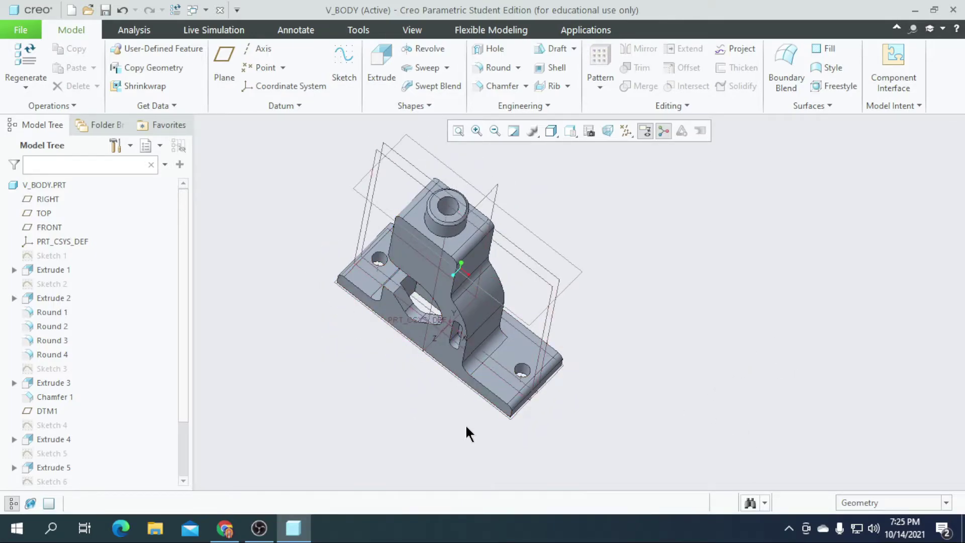
{"action": "middle_click_drag", "start_coordinate": [460, 418], "coordinate": [453, 407]}
{"action": "scroll", "coordinate": [70, 457], "scroll_direction": "down", "scroll_amount": 2}
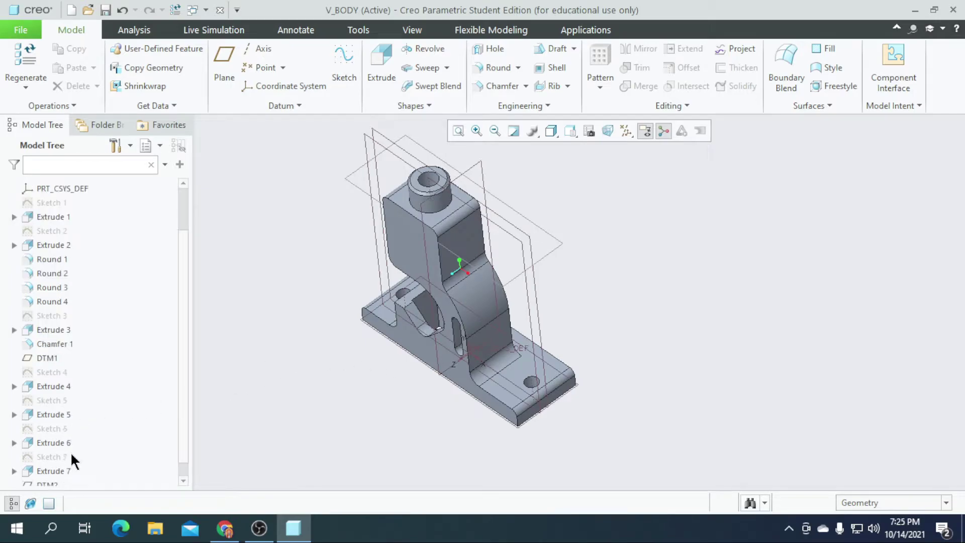
{"action": "left_click", "coordinate": [53, 454]}
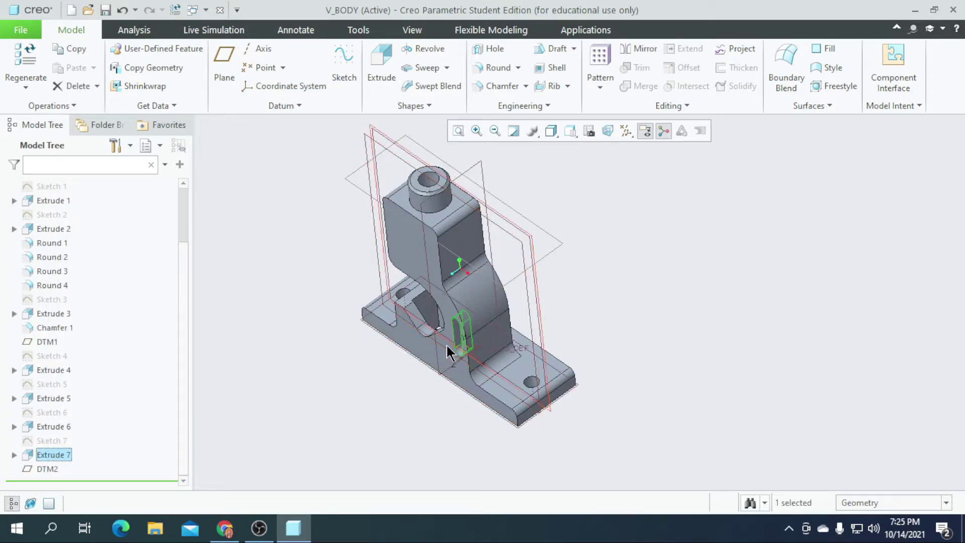
{"action": "left_click", "coordinate": [642, 48]}
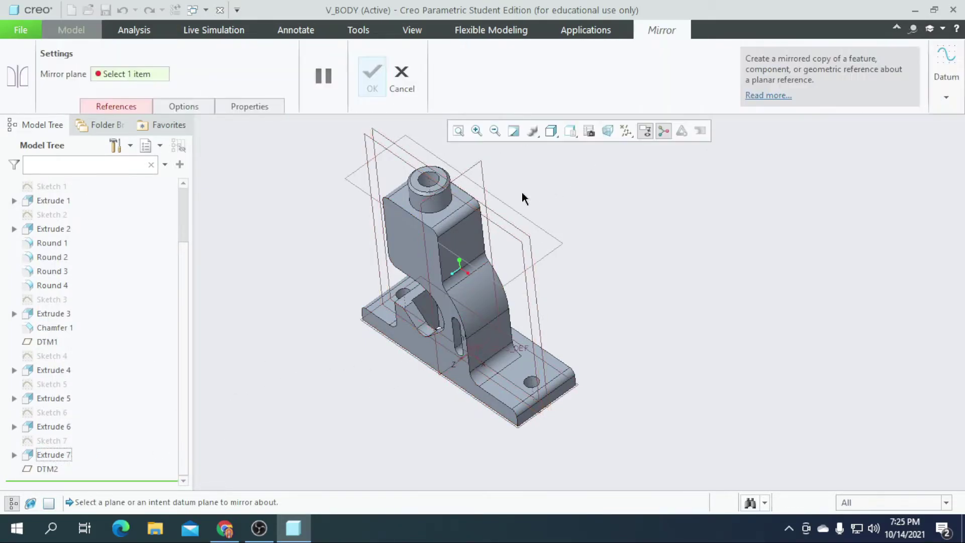
{"action": "left_click", "coordinate": [364, 140]}
{"action": "middle_click_drag", "start_coordinate": [724, 377], "coordinate": [491, 190]}
{"action": "left_click", "coordinate": [385, 83]}
{"action": "middle_click_drag", "start_coordinate": [668, 315], "coordinate": [732, 413]}
{"action": "scroll", "coordinate": [647, 304], "scroll_direction": "down", "scroll_amount": 2}
{"action": "scroll", "coordinate": [649, 307], "scroll_direction": "up", "scroll_amount": 2}
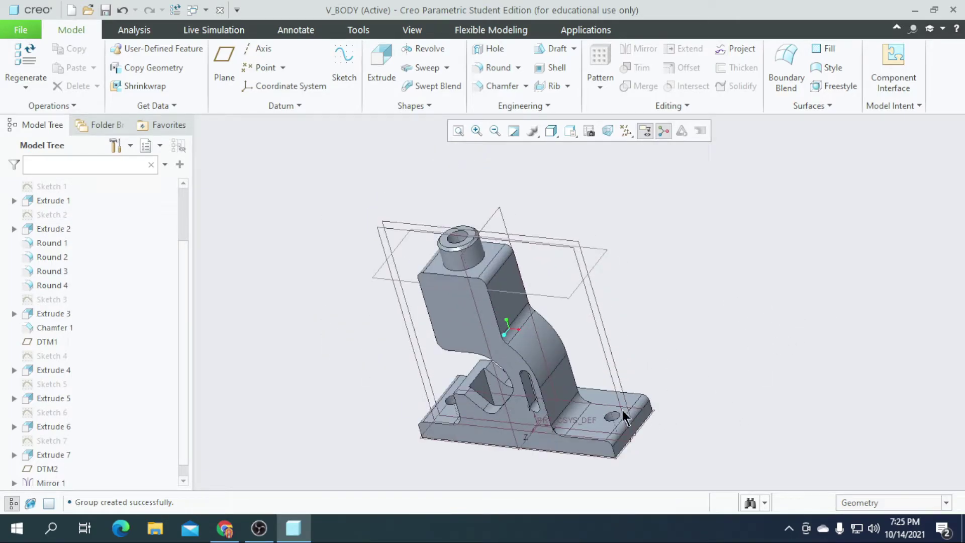
Start a helical sweep and set up its internal helix profile sketch on DTM2, oriented parallel to the screen
{"action": "left_click", "coordinate": [446, 67]}
{"action": "left_click", "coordinate": [431, 101]}
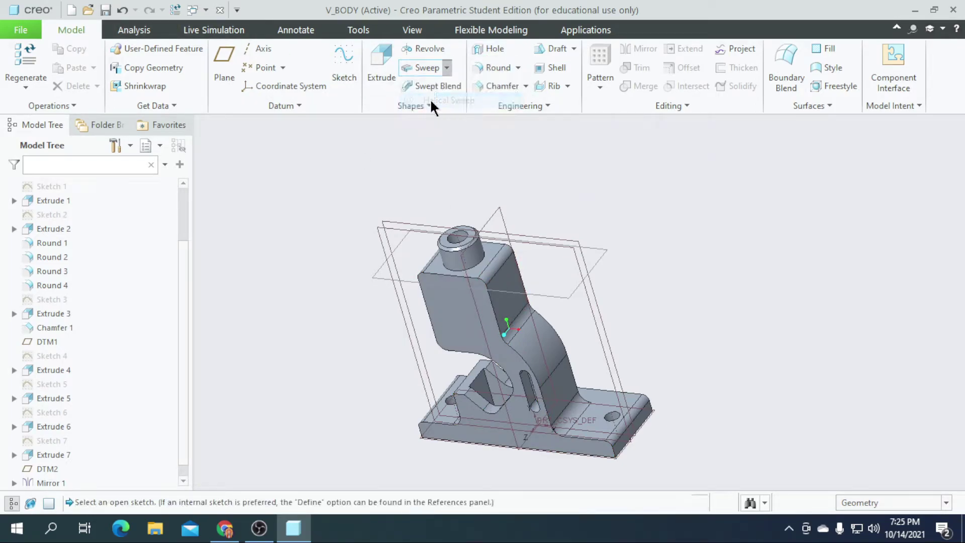
{"action": "left_click", "coordinate": [115, 106]}
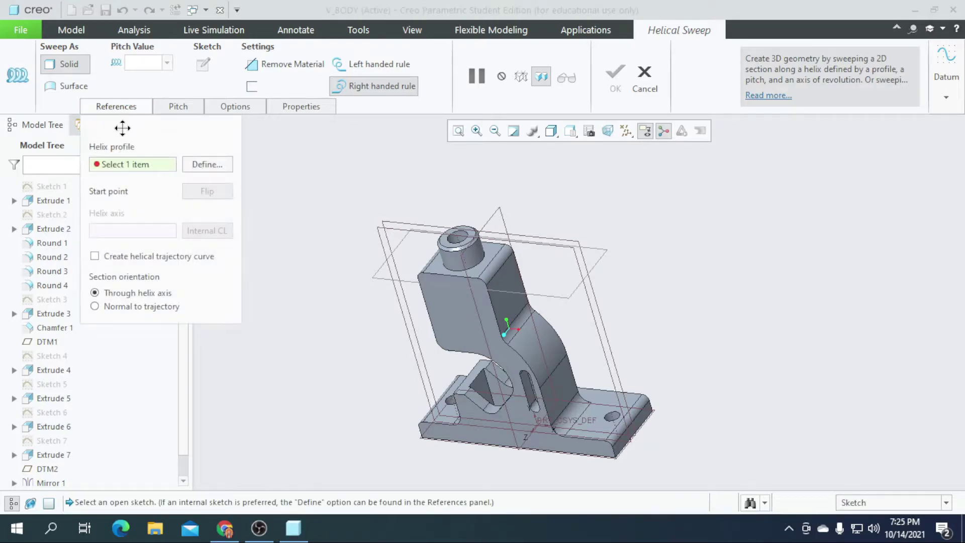
{"action": "left_click", "coordinate": [206, 166]}
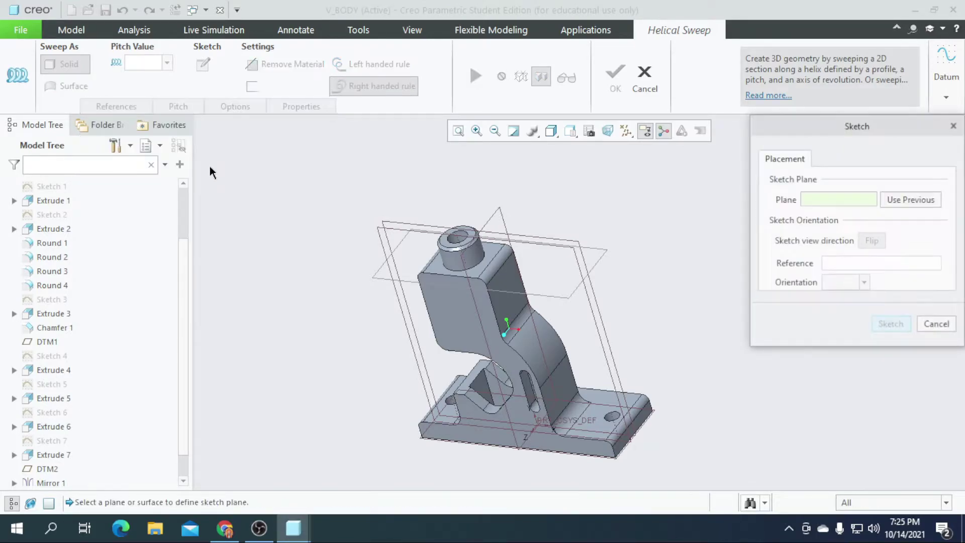
{"action": "scroll", "coordinate": [374, 239], "scroll_direction": "down", "scroll_amount": 3}
{"action": "scroll", "coordinate": [374, 239], "scroll_direction": "down", "scroll_amount": 3}
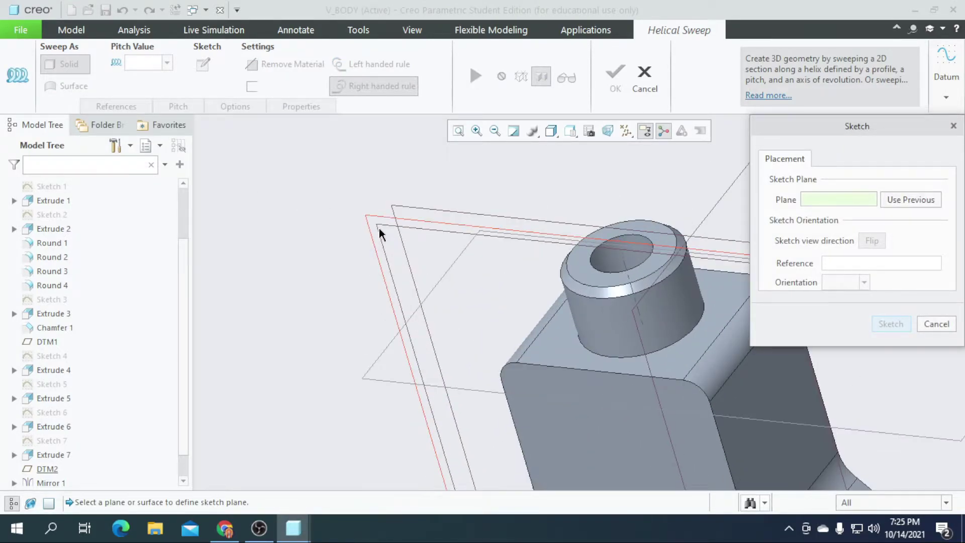
{"action": "left_click", "coordinate": [379, 229]}
{"action": "scroll", "coordinate": [294, 187], "scroll_direction": "up", "scroll_amount": 3}
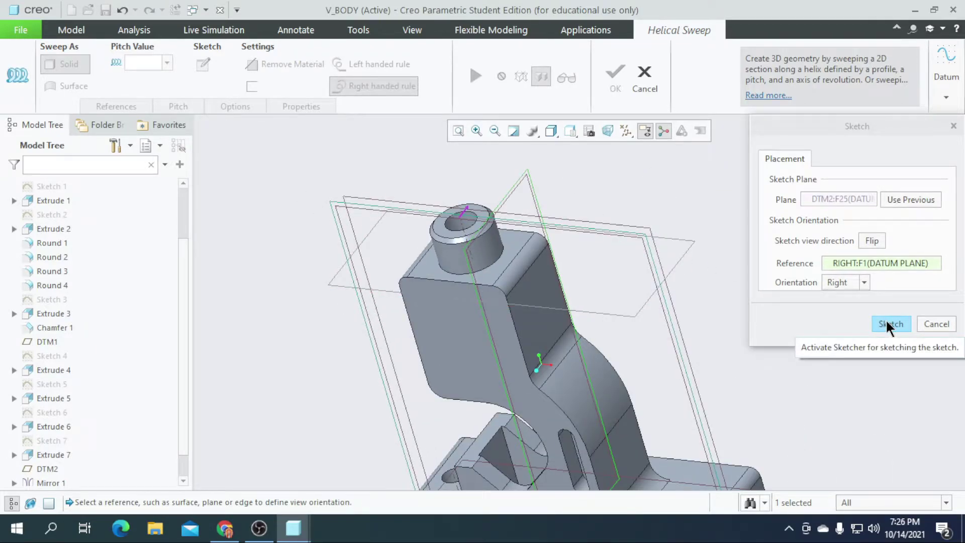
{"action": "left_click", "coordinate": [888, 325]}
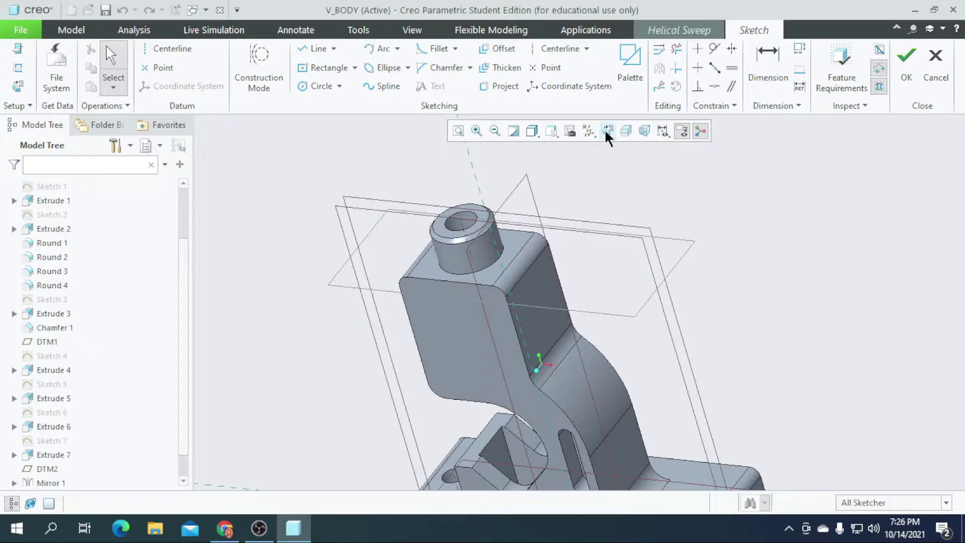
{"action": "left_click", "coordinate": [605, 132]}
{"action": "scroll", "coordinate": [574, 258], "scroll_direction": "up", "scroll_amount": 5}
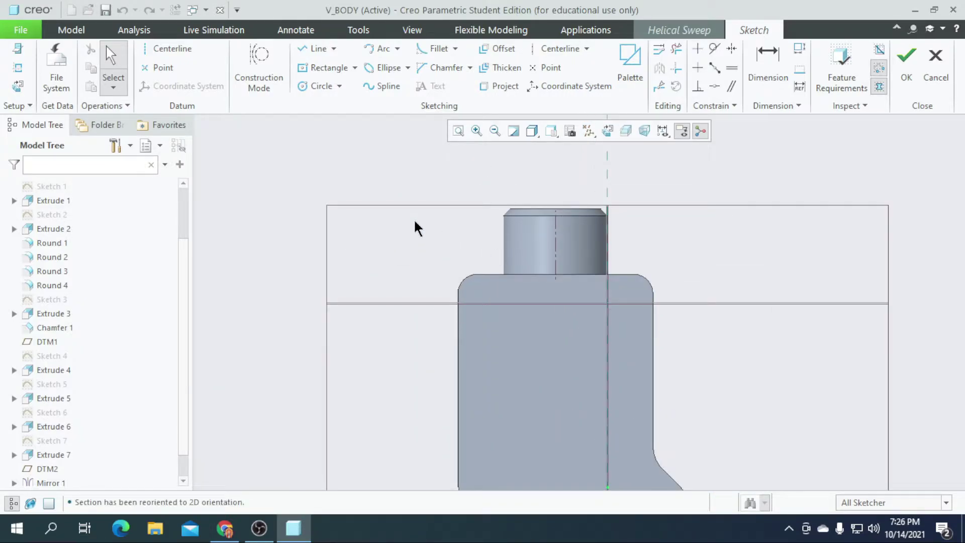
Add the side edge of the boss hole as a sketch reference
{"action": "left_click", "coordinate": [18, 68]}
{"action": "scroll", "coordinate": [523, 266], "scroll_direction": "up", "scroll_amount": 1}
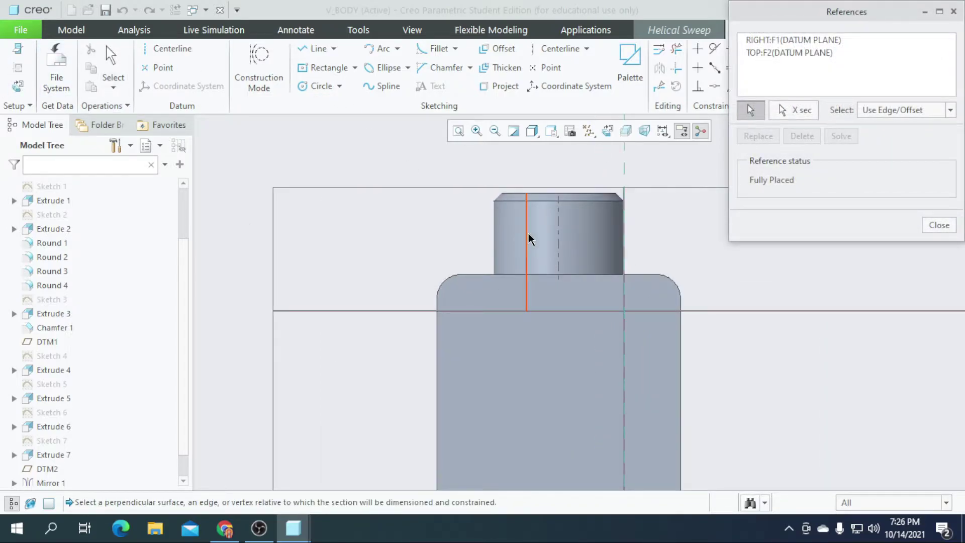
{"action": "left_click", "coordinate": [527, 241]}
{"action": "left_click", "coordinate": [939, 226]}
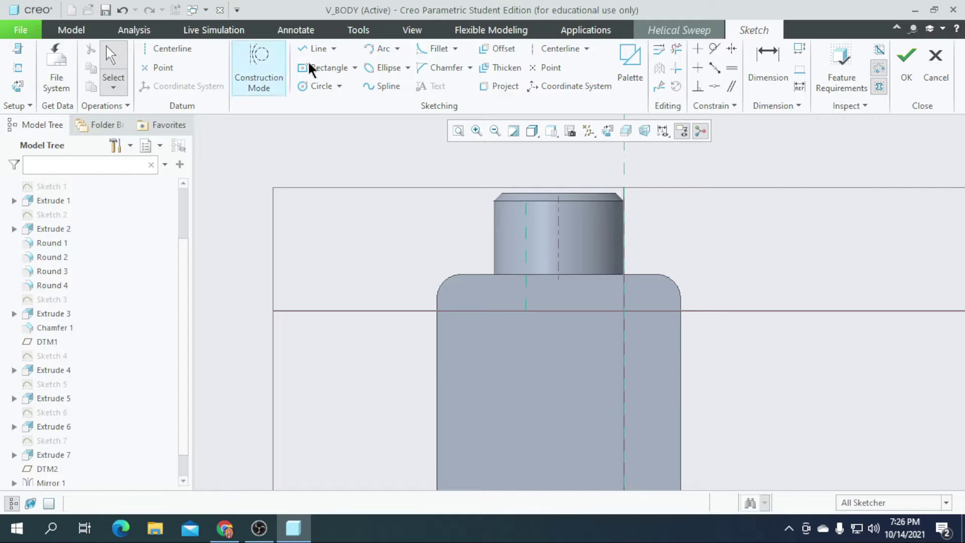
Sketch a vertical helix profile line along the hole edge, from above the boss to below the upper block's underside, and finish the sketch
{"action": "left_click", "coordinate": [314, 48]}
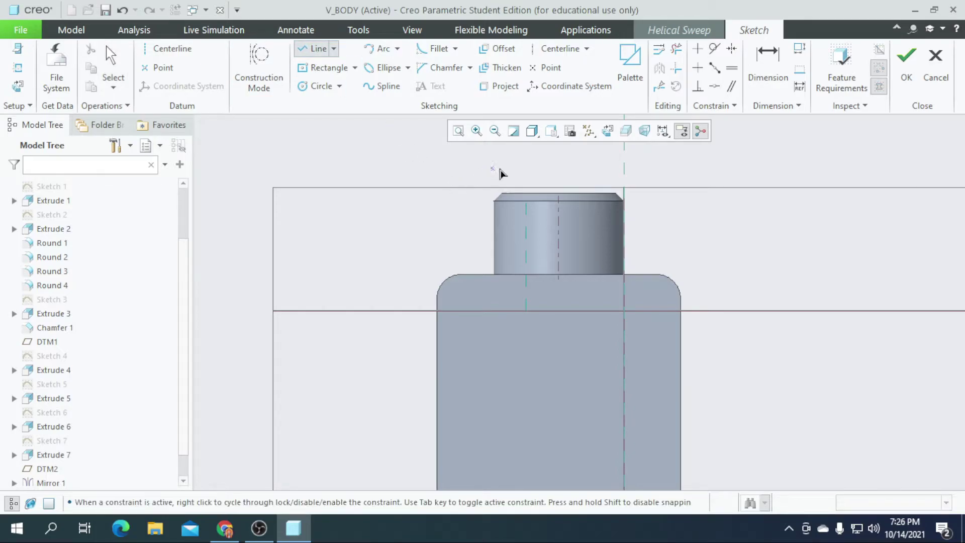
{"action": "scroll", "coordinate": [525, 163], "scroll_direction": "down", "scroll_amount": 3}
{"action": "left_click", "coordinate": [527, 156]}
{"action": "scroll", "coordinate": [527, 388], "scroll_direction": "up", "scroll_amount": 2}
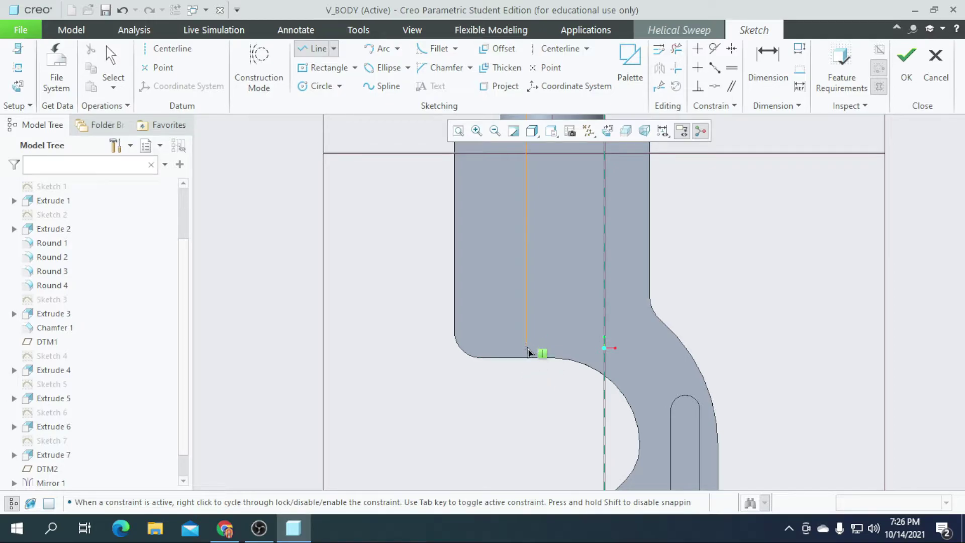
{"action": "scroll", "coordinate": [548, 341], "scroll_direction": "down", "scroll_amount": 2}
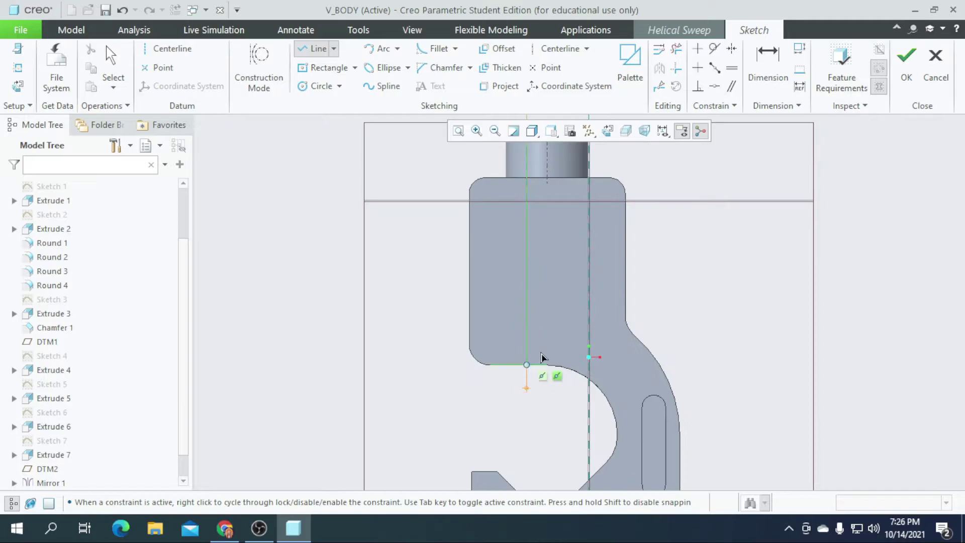
{"action": "scroll", "coordinate": [548, 338], "scroll_direction": "up", "scroll_amount": 2}
{"action": "scroll", "coordinate": [528, 432], "scroll_direction": "down", "scroll_amount": 2}
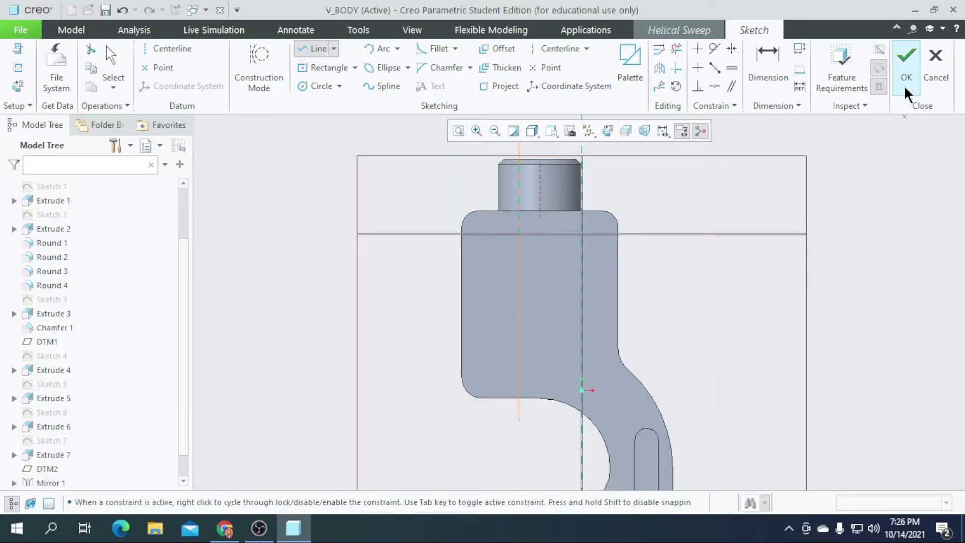
{"action": "left_click", "coordinate": [906, 71]}
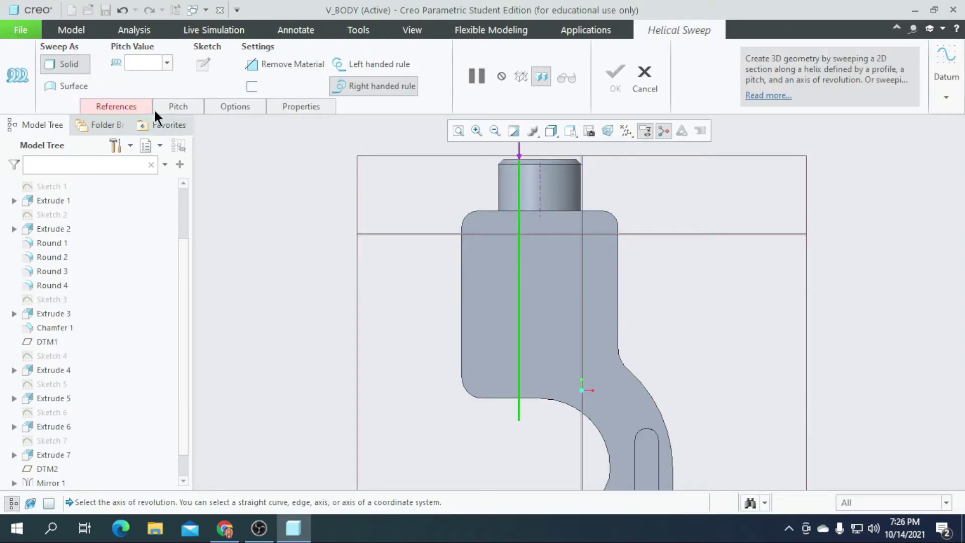
Assign the boss hole's axis as helix axis with a pitch of 2, and open the sweep's section sketch
{"action": "scroll", "coordinate": [517, 235], "scroll_direction": "up", "scroll_amount": 3}
{"action": "left_click", "coordinate": [134, 104]}
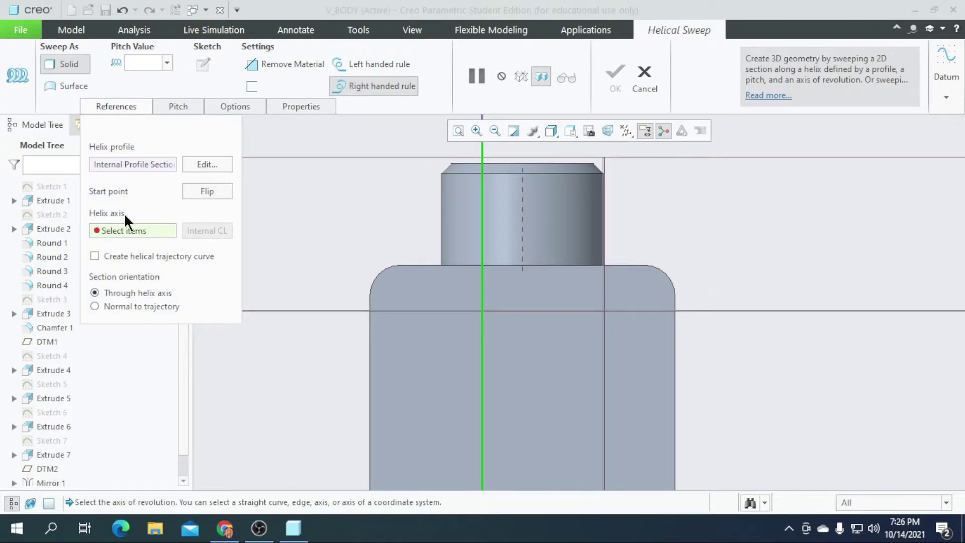
{"action": "scroll", "coordinate": [552, 223], "scroll_direction": "up", "scroll_amount": 1}
{"action": "left_click", "coordinate": [516, 228]}
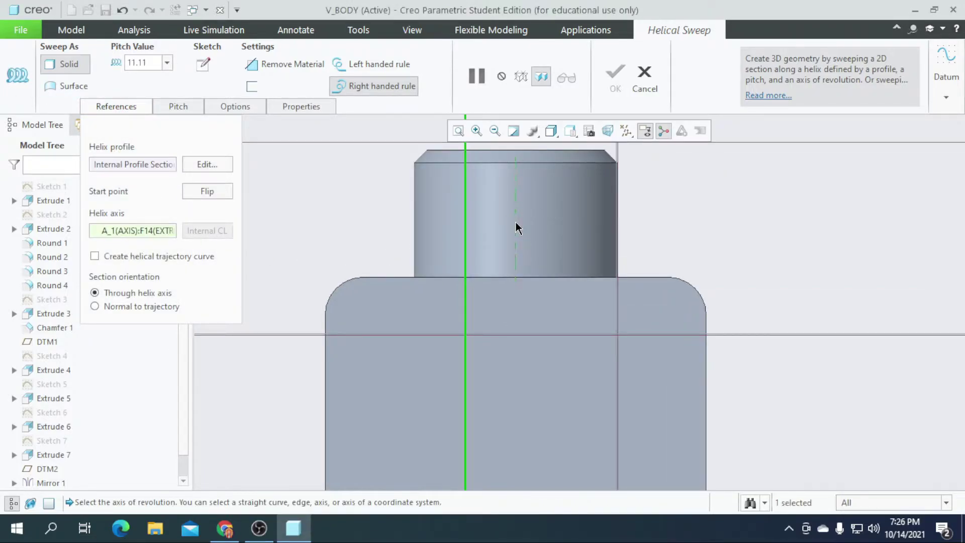
{"action": "scroll", "coordinate": [382, 339], "scroll_direction": "down", "scroll_amount": 3}
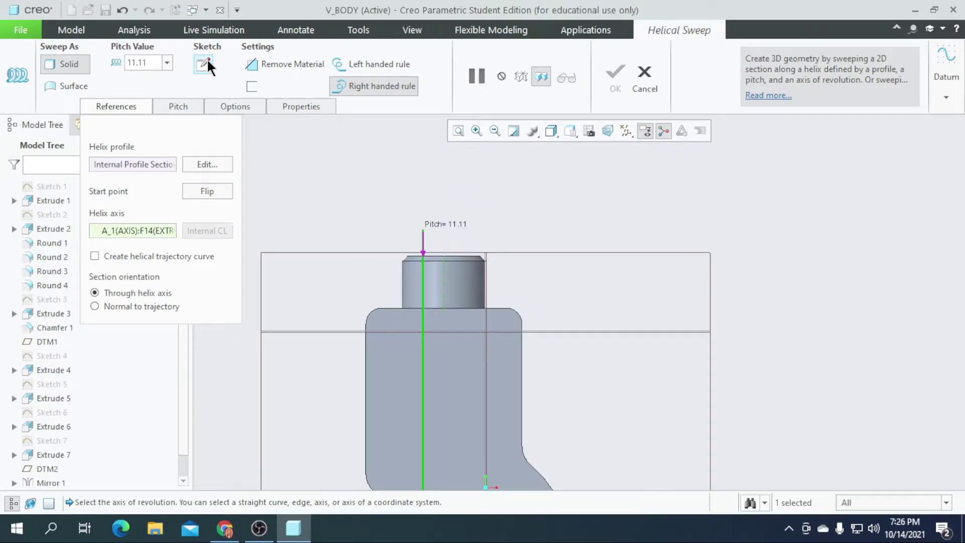
{"action": "type", "text": "2"}
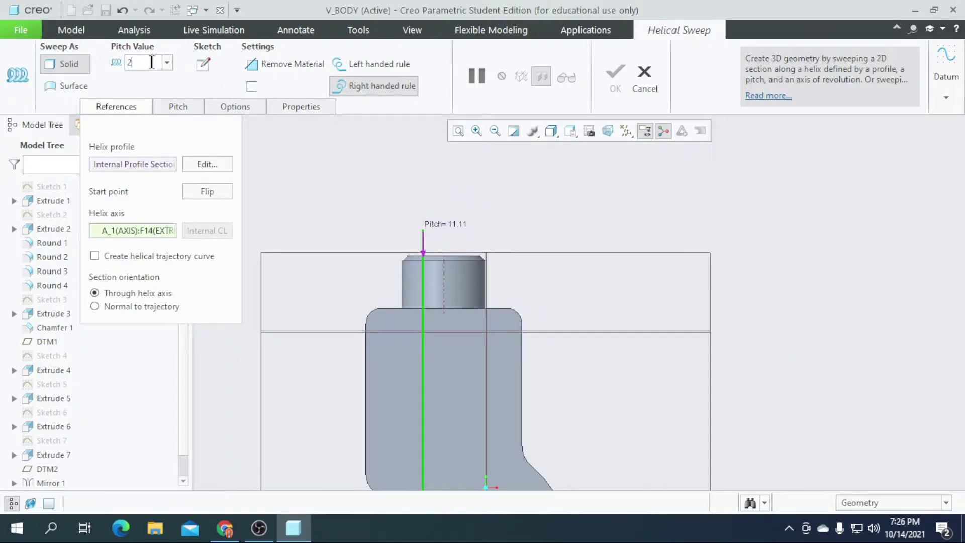
{"action": "key", "text": "Return"}
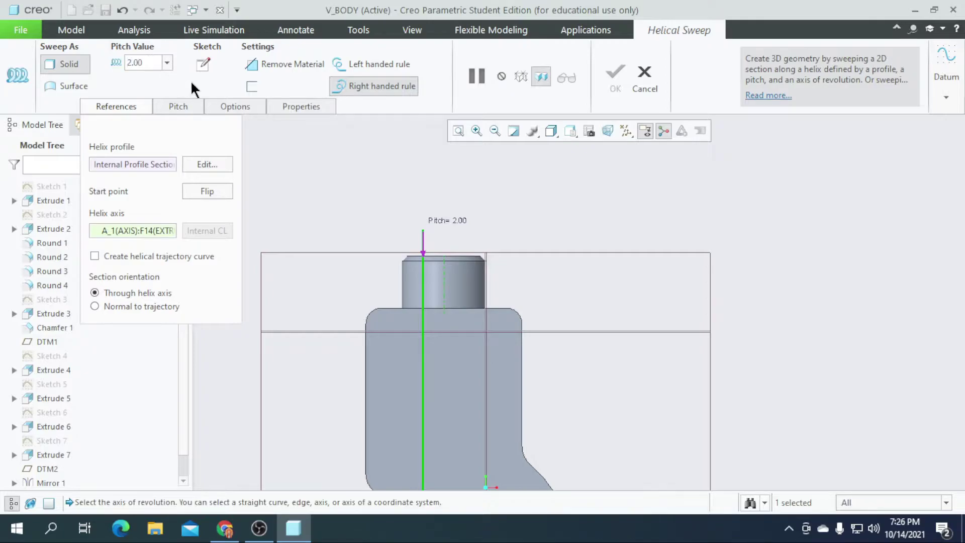
{"action": "left_click", "coordinate": [205, 65]}
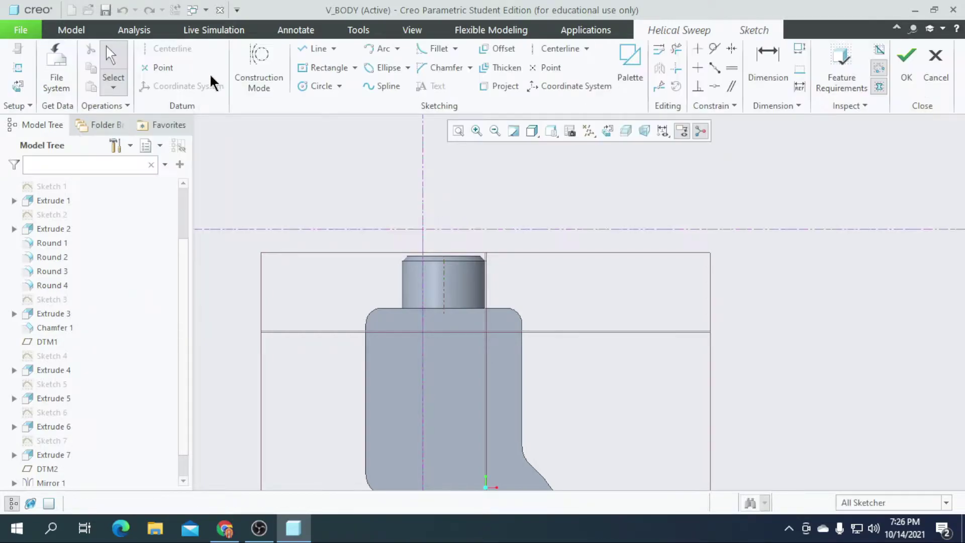
Sketch a closed triangular thread section at the helix profile's start point, with its vertical side about 5.6 long on the centreline
{"action": "left_click", "coordinate": [614, 132]}
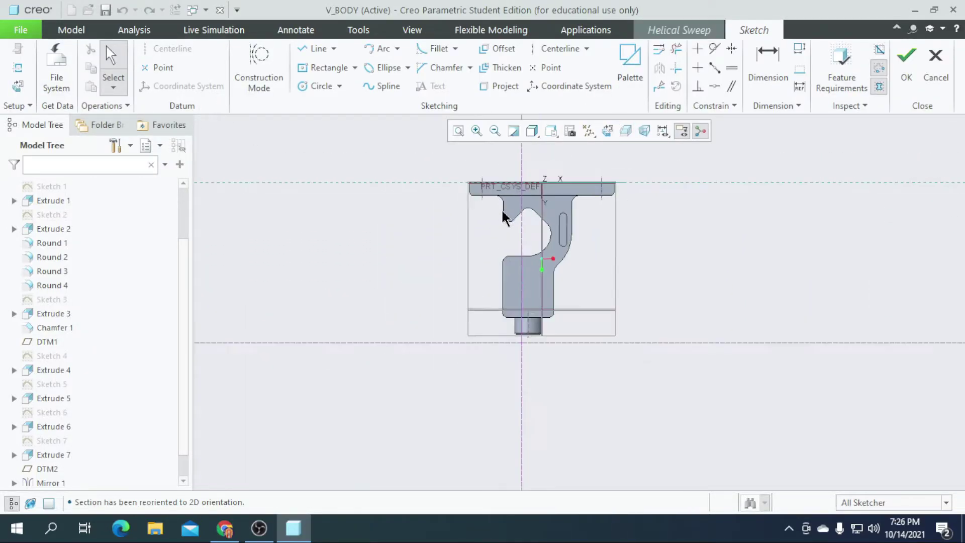
{"action": "scroll", "coordinate": [528, 324], "scroll_direction": "down", "scroll_amount": 5}
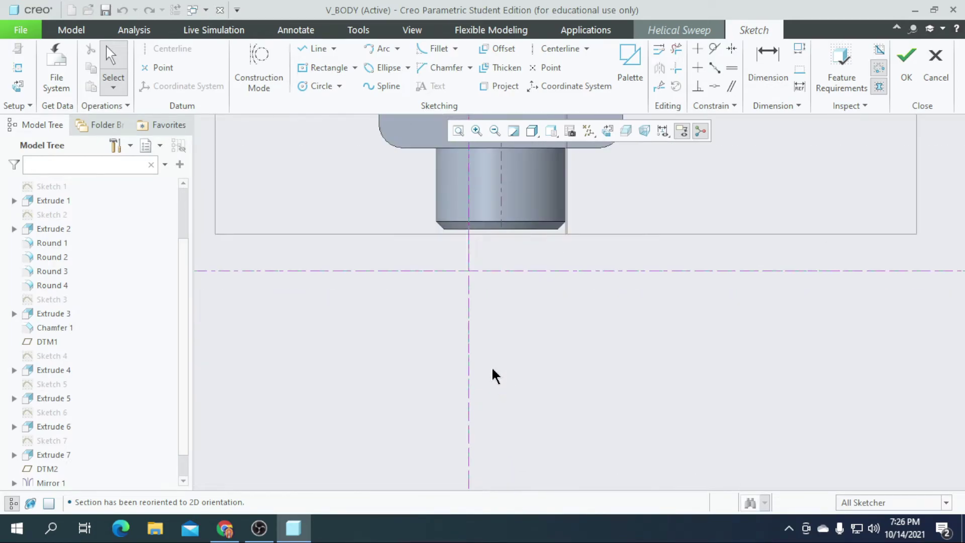
{"action": "left_click", "coordinate": [319, 51]}
{"action": "scroll", "coordinate": [506, 321], "scroll_direction": "down", "scroll_amount": 3}
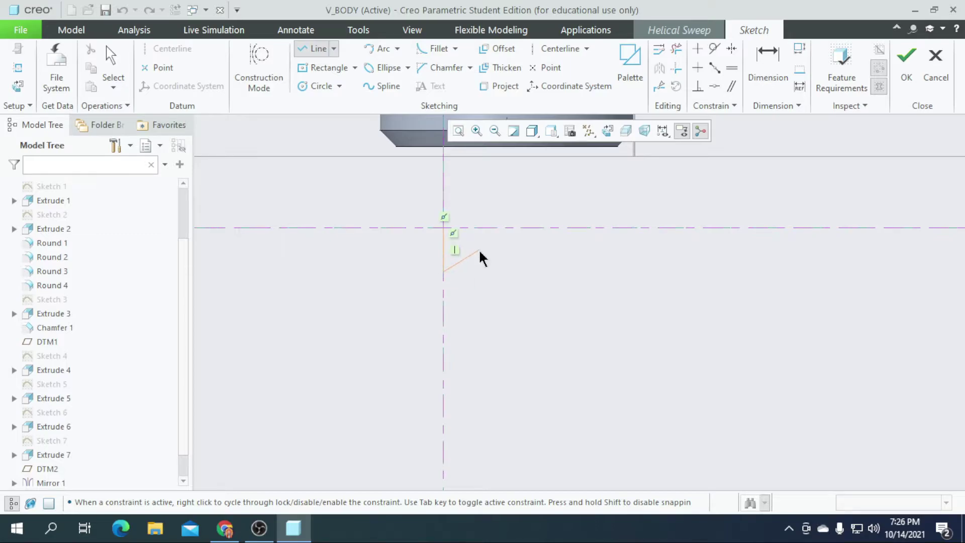
{"action": "left_click", "coordinate": [444, 229]}
{"action": "scroll", "coordinate": [467, 244], "scroll_direction": "down", "scroll_amount": 3}
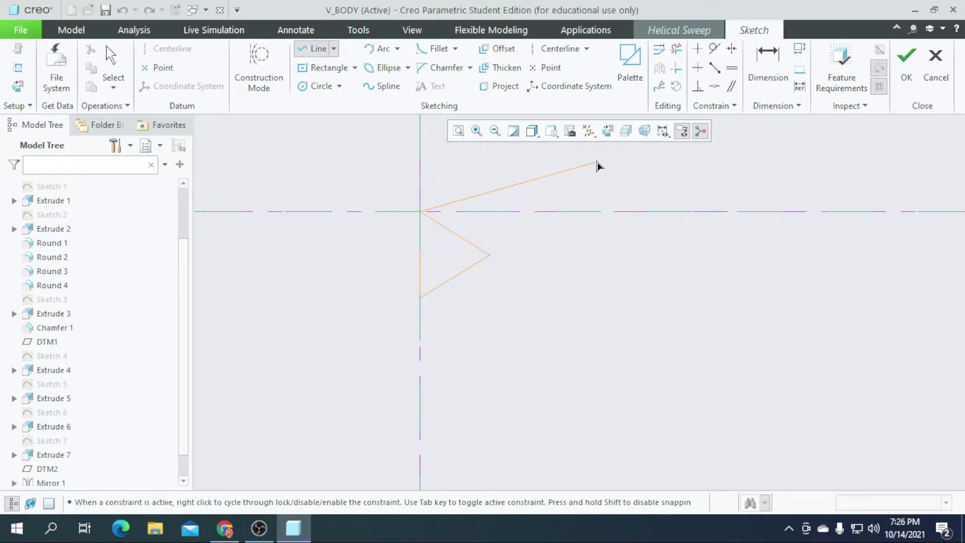
Constrain all three sides of the triangular thread section to equal length
{"action": "left_click", "coordinate": [732, 67]}
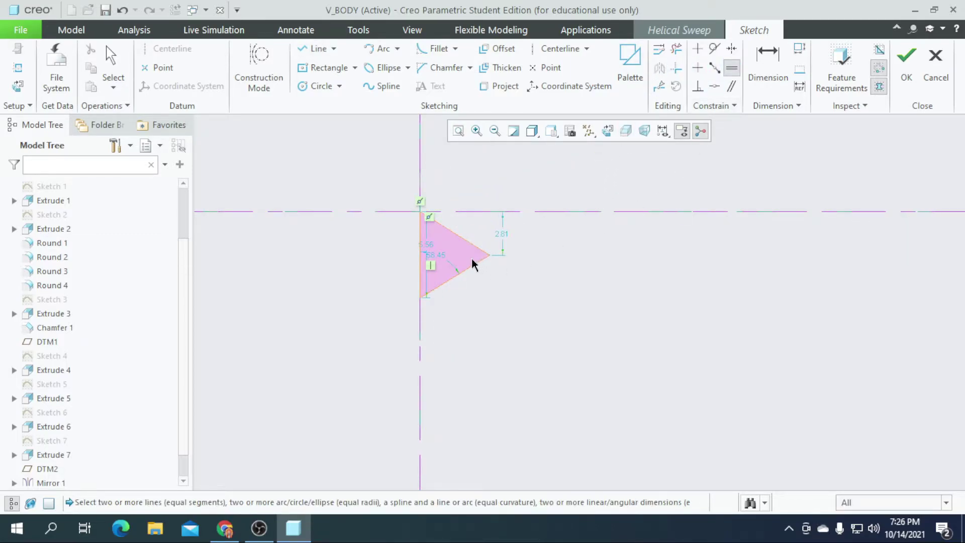
{"action": "scroll", "coordinate": [472, 258], "scroll_direction": "down", "scroll_amount": 3}
{"action": "left_click", "coordinate": [459, 220]}
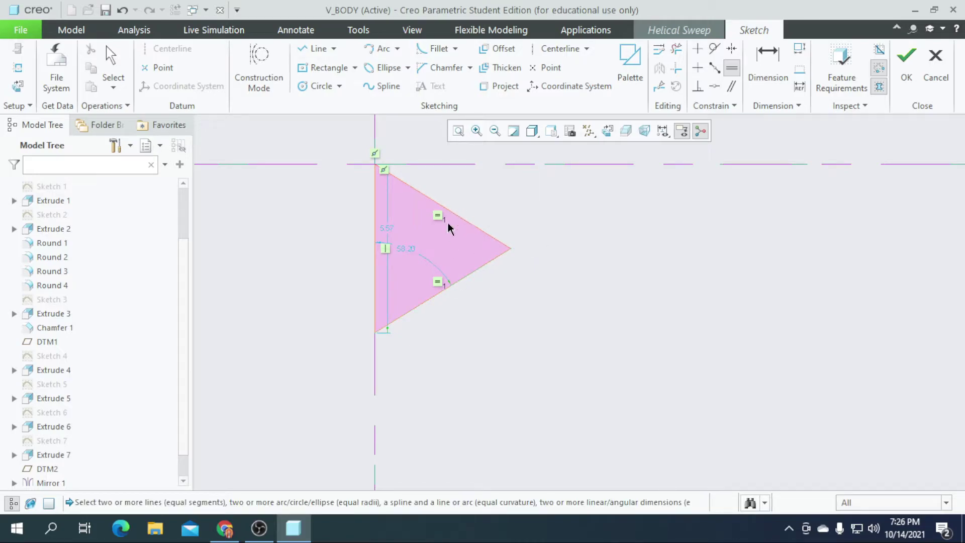
{"action": "left_click", "coordinate": [378, 248]}
Set the triangle's side length to 2.00 and finish the thread section sketch
{"action": "left_click", "coordinate": [111, 65]}
{"action": "double_click", "coordinate": [387, 225]}
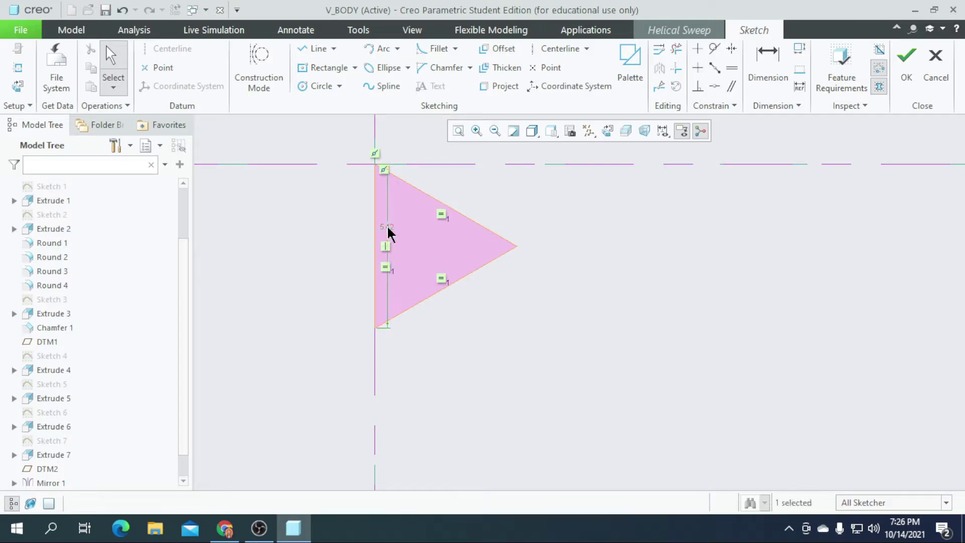
{"action": "type", "text": "3"}
{"action": "key", "text": "Return"}
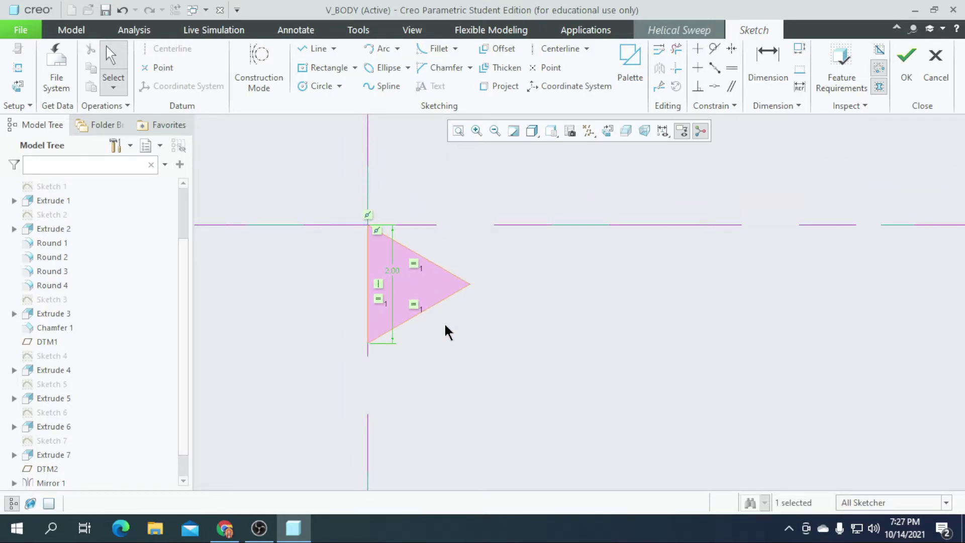
{"action": "left_click", "coordinate": [907, 70]}
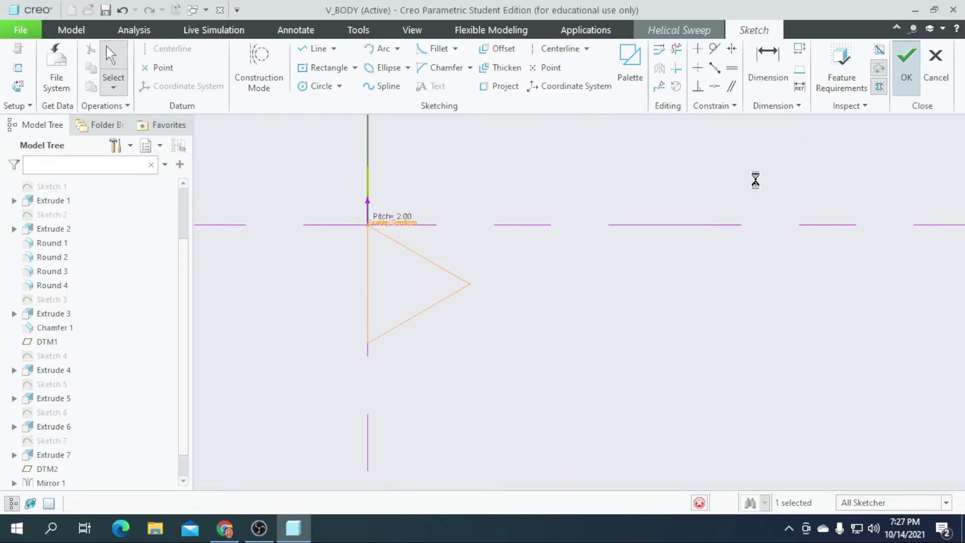
Set the helical sweep's pitch to 2.10 and complete the solid thread through the boss hole
{"action": "scroll", "coordinate": [420, 353], "scroll_direction": "down", "scroll_amount": 5}
{"action": "middle_click_drag", "start_coordinate": [607, 452], "coordinate": [528, 307]}
{"action": "scroll", "coordinate": [527, 306], "scroll_direction": "down", "scroll_amount": 2}
{"action": "double_click", "coordinate": [150, 64]}
{"action": "type", "text": "2.10"}
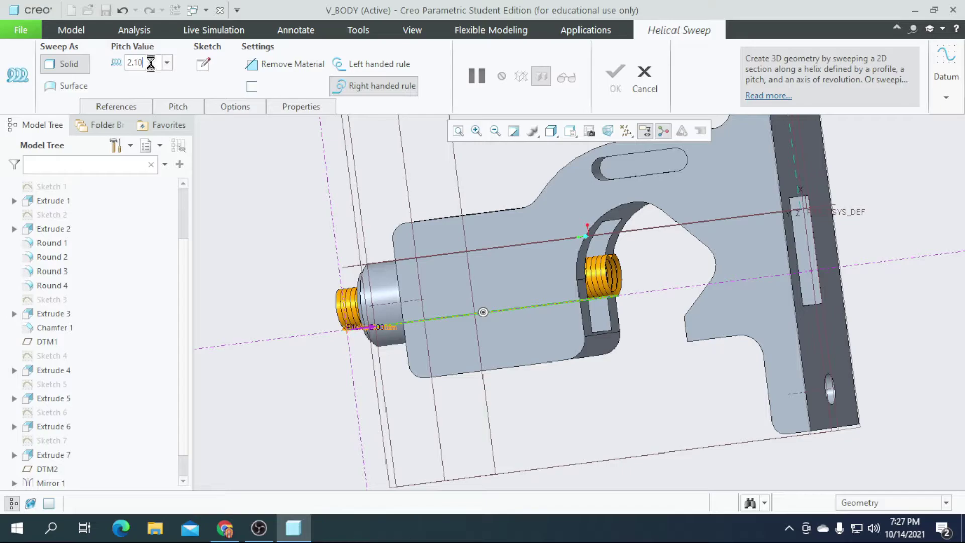
{"action": "key", "text": "Return"}
{"action": "scroll", "coordinate": [558, 268], "scroll_direction": "up", "scroll_amount": 5}
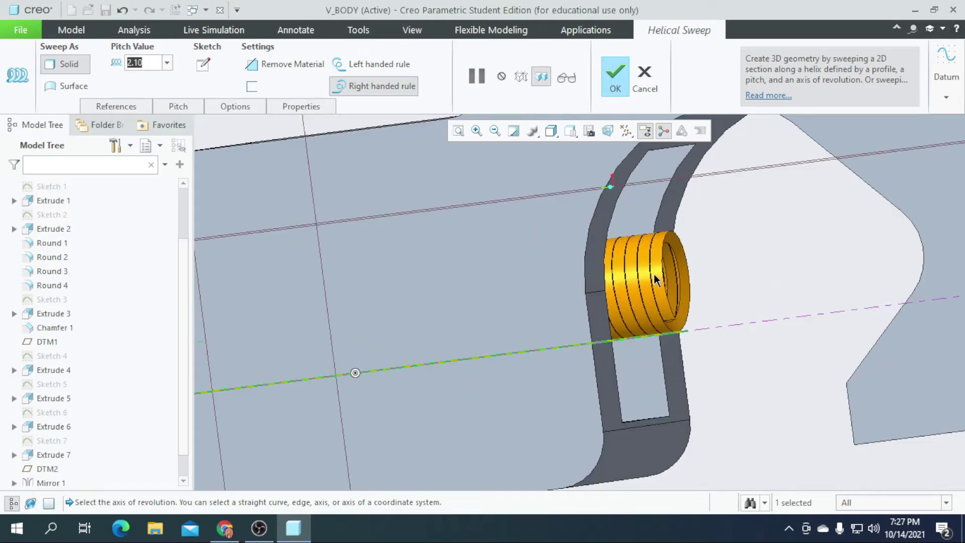
{"action": "scroll", "coordinate": [689, 309], "scroll_direction": "down", "scroll_amount": 4}
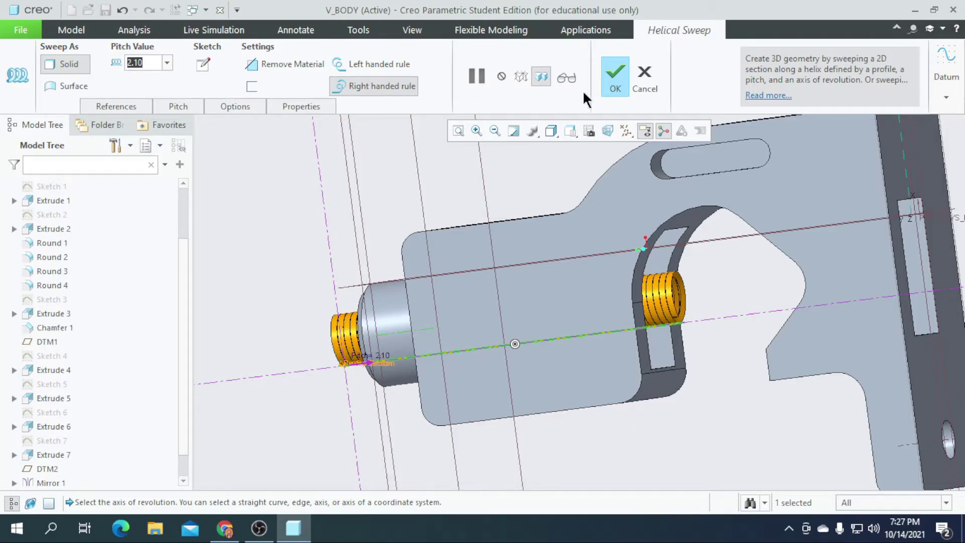
{"action": "left_click", "coordinate": [617, 87]}
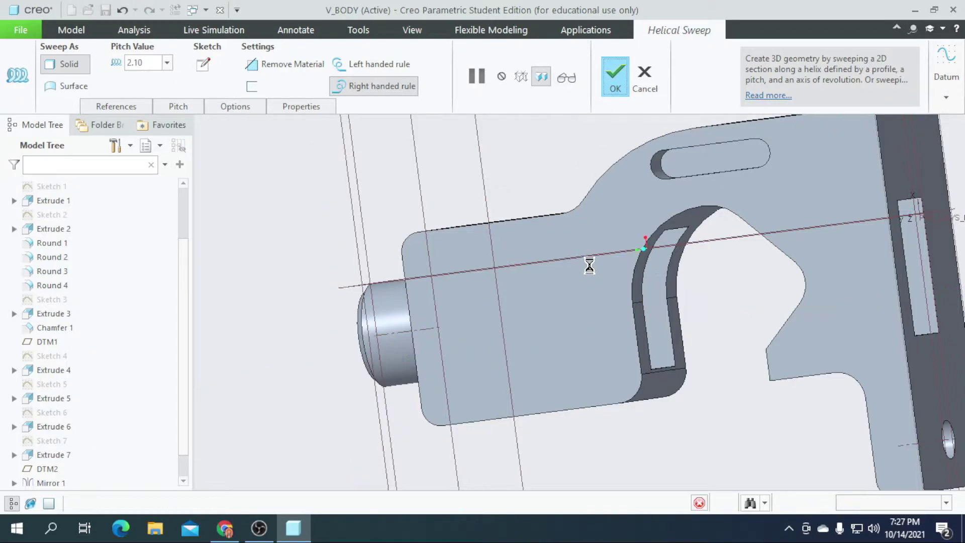
Start a sketch on the boss's end face and draw a circle about 21 in diameter, centred on the threaded hole
{"action": "middle_click_drag", "start_coordinate": [333, 391], "coordinate": [236, 346]}
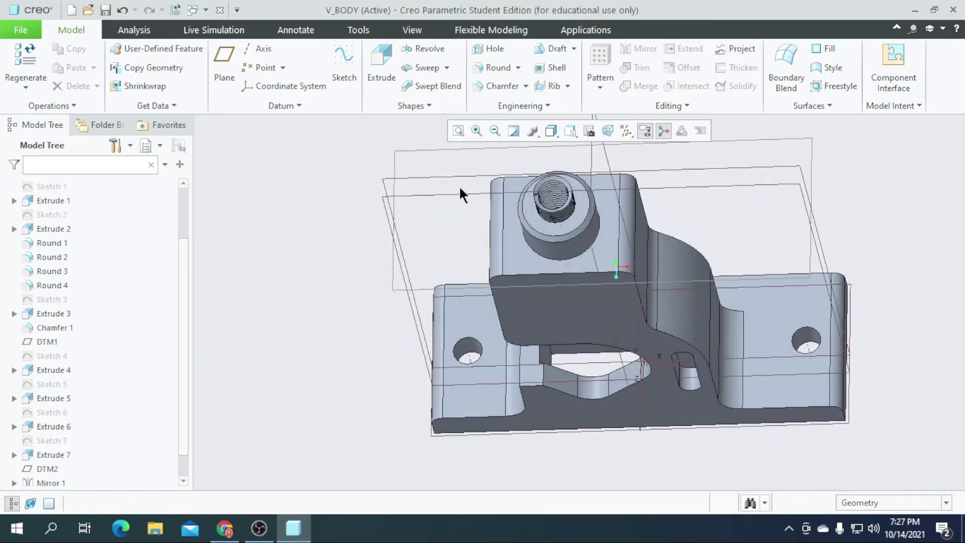
{"action": "left_click", "coordinate": [534, 217]}
{"action": "left_click", "coordinate": [341, 68]}
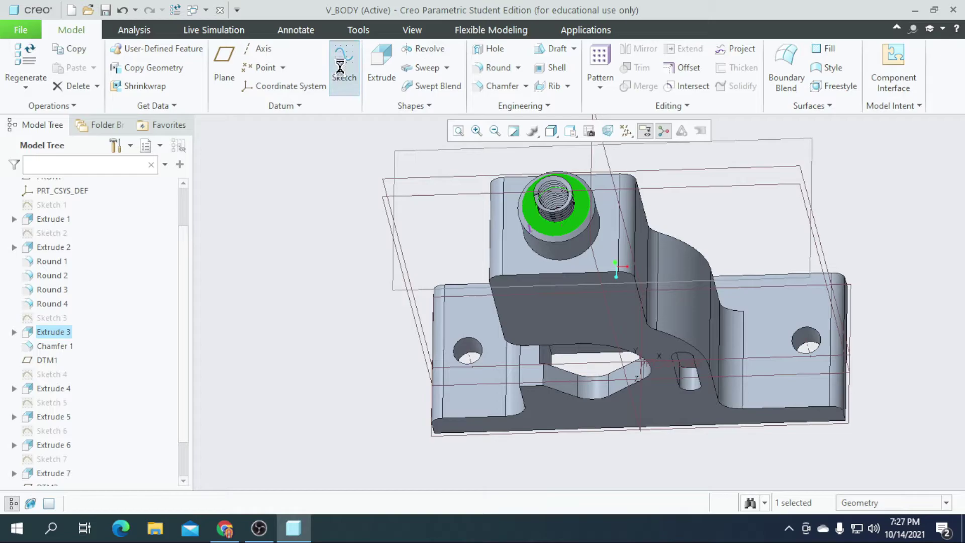
{"action": "left_click", "coordinate": [614, 132]}
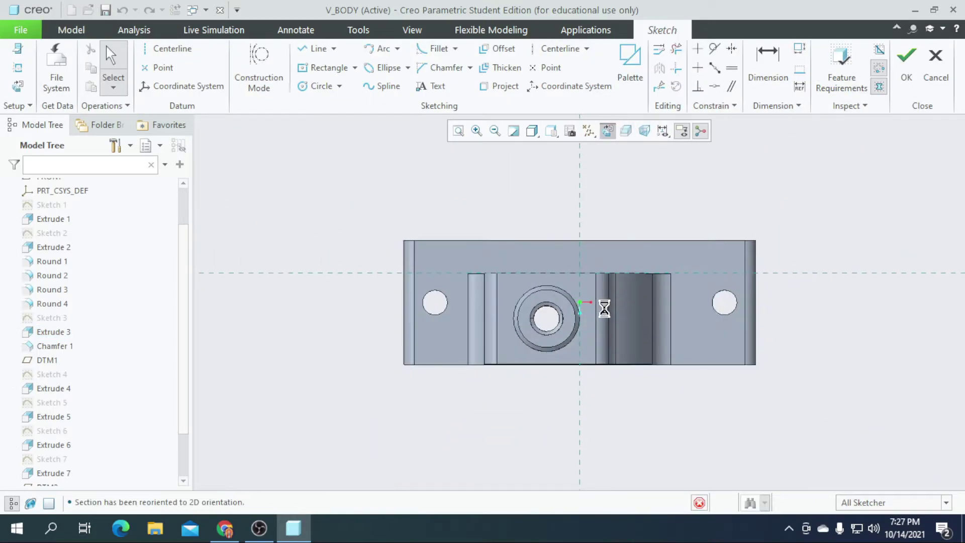
{"action": "scroll", "coordinate": [583, 347], "scroll_direction": "up", "scroll_amount": 4}
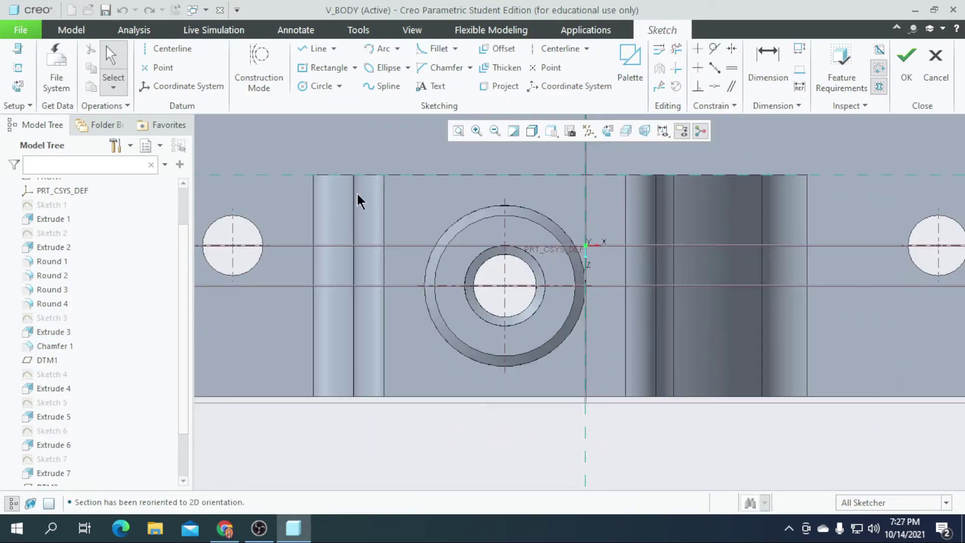
{"action": "left_click", "coordinate": [317, 86]}
{"action": "scroll", "coordinate": [471, 258], "scroll_direction": "up", "scroll_amount": 2}
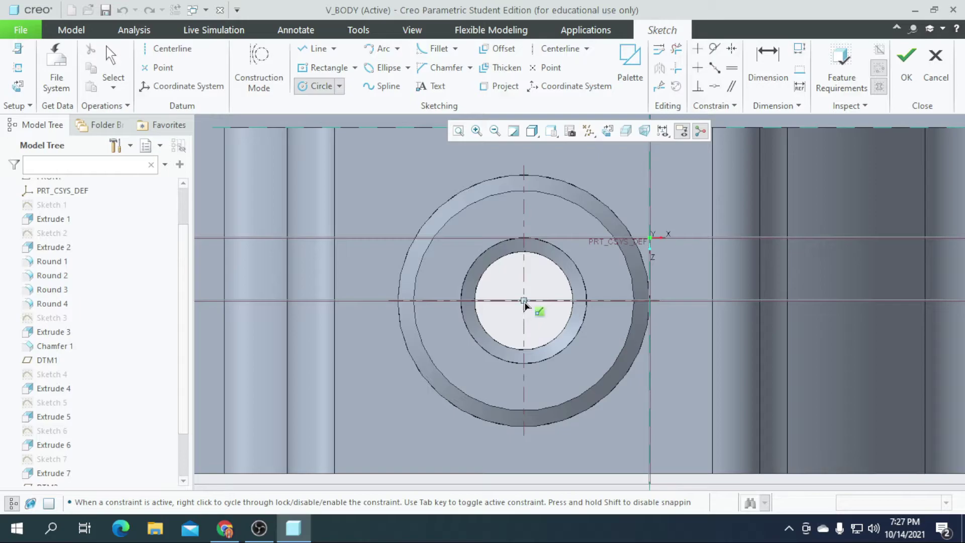
{"action": "left_click", "coordinate": [607, 331]}
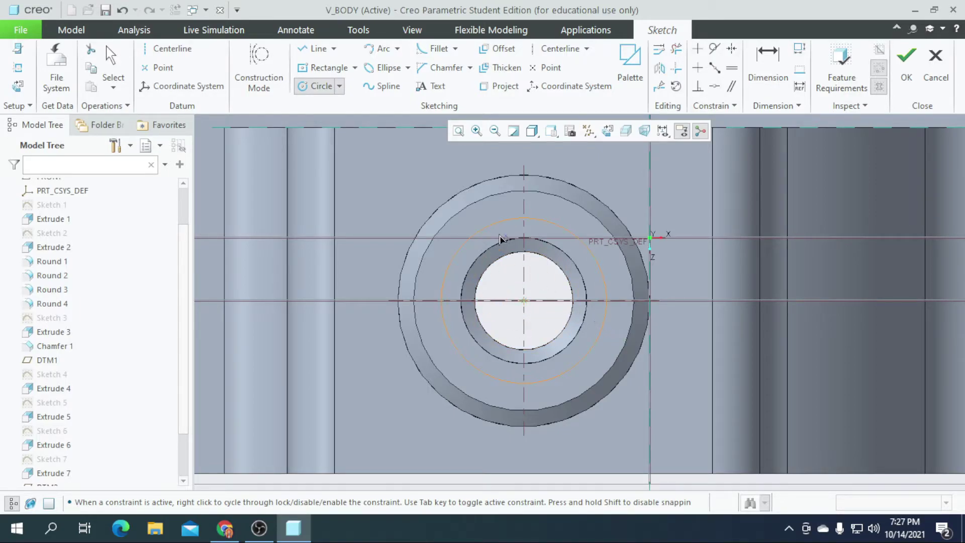
{"action": "middle_click", "coordinate": [451, 226]}
Set the circle's diameter to 44 and finish the sketch on the boss's end face
{"action": "double_click", "coordinate": [425, 225]}
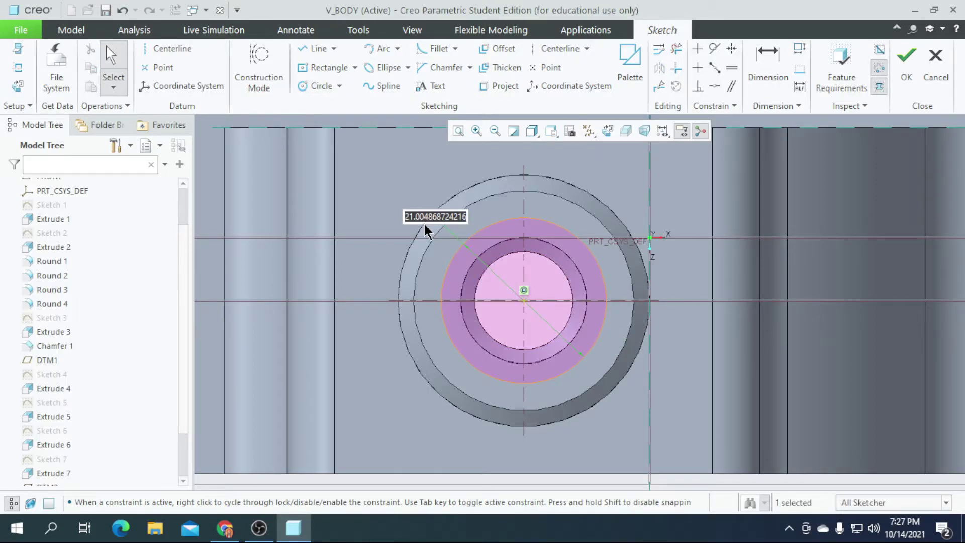
{"action": "type", "text": "4"}
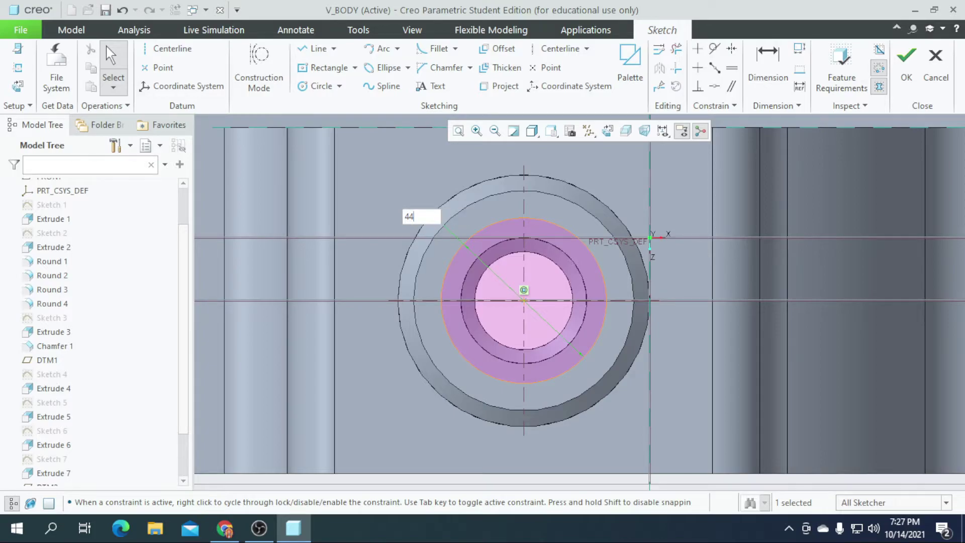
{"action": "type", "text": "4"}
{"action": "key", "text": "Return"}
{"action": "left_click", "coordinate": [906, 66]}
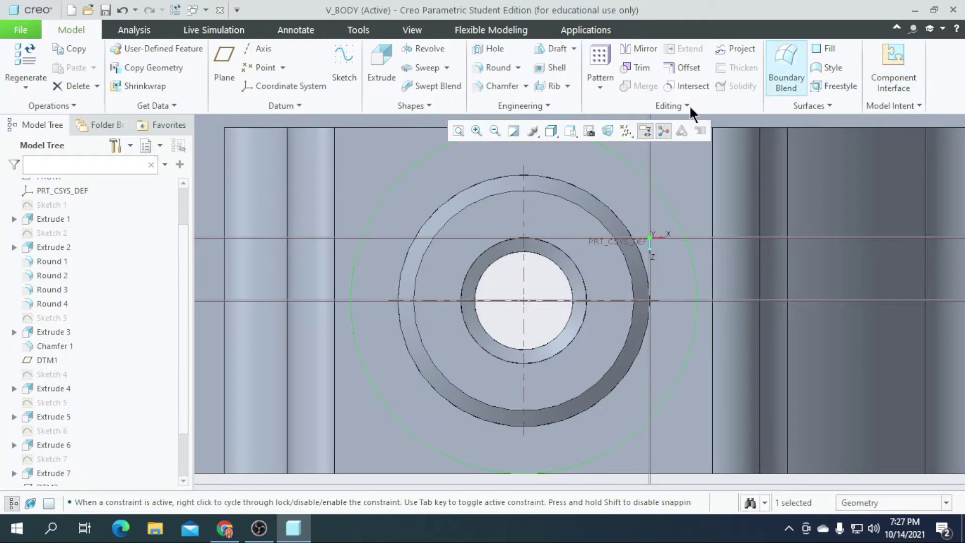
Extrude the 44 diameter circle outward as a 44.00 deep cut to remove the thread protruding beyond the boss's end face
{"action": "left_click", "coordinate": [382, 71]}
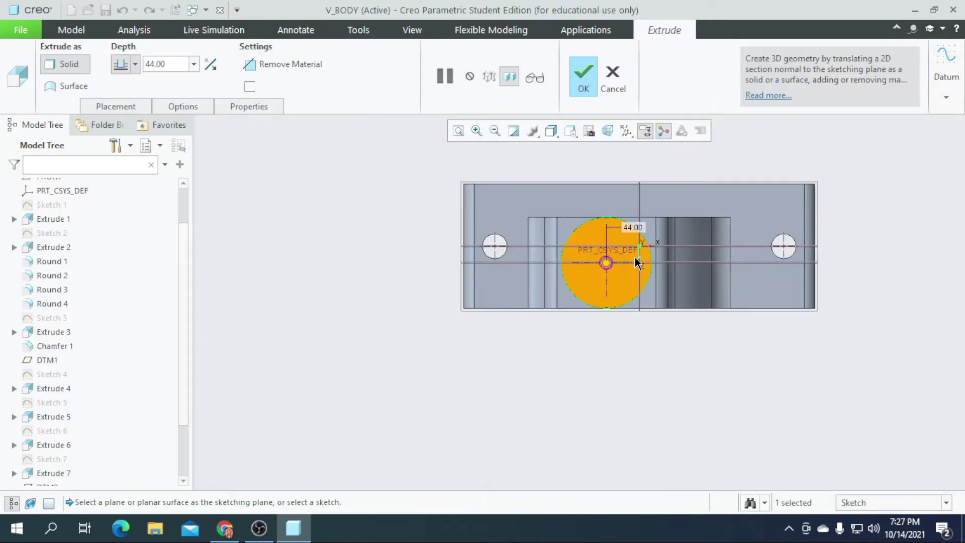
{"action": "mouse_move", "coordinate": [636, 261]}
{"action": "middle_mouse_down"}
{"action": "mouse_move", "coordinate": [655, 327]}
{"action": "mouse_move", "coordinate": [588, 355]}
{"action": "mouse_move", "coordinate": [603, 409]}
{"action": "middle_mouse_up"}
{"action": "left_click", "coordinate": [289, 67]}
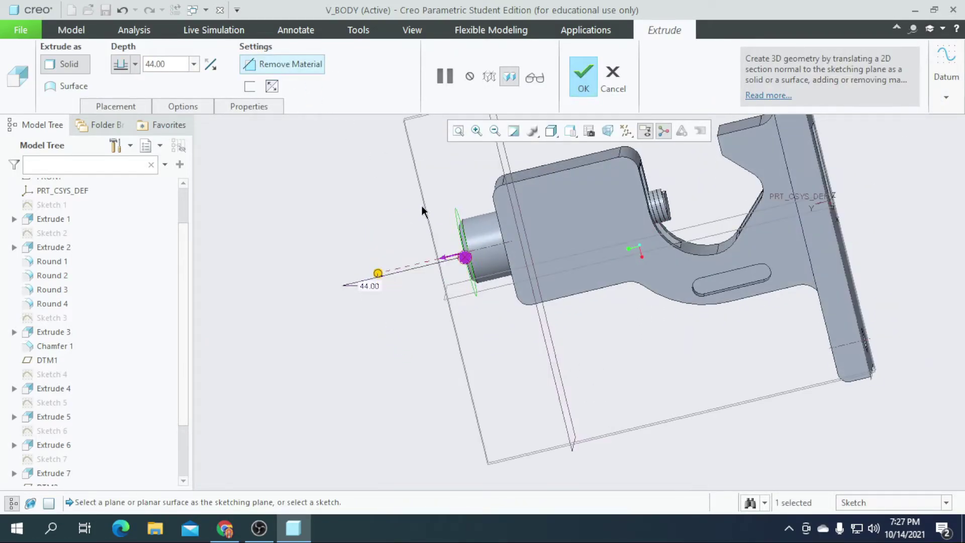
{"action": "left_click", "coordinate": [580, 83]}
{"action": "middle_click_drag", "start_coordinate": [390, 348], "coordinate": [591, 243]}
{"action": "scroll", "coordinate": [557, 245], "scroll_direction": "down", "scroll_amount": 5}
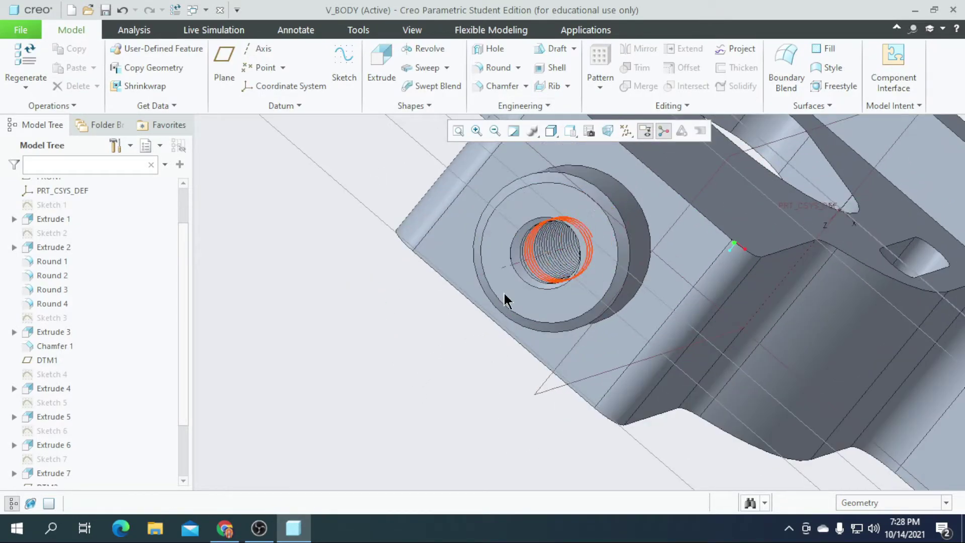
{"action": "key", "text": "ctrl+d"}
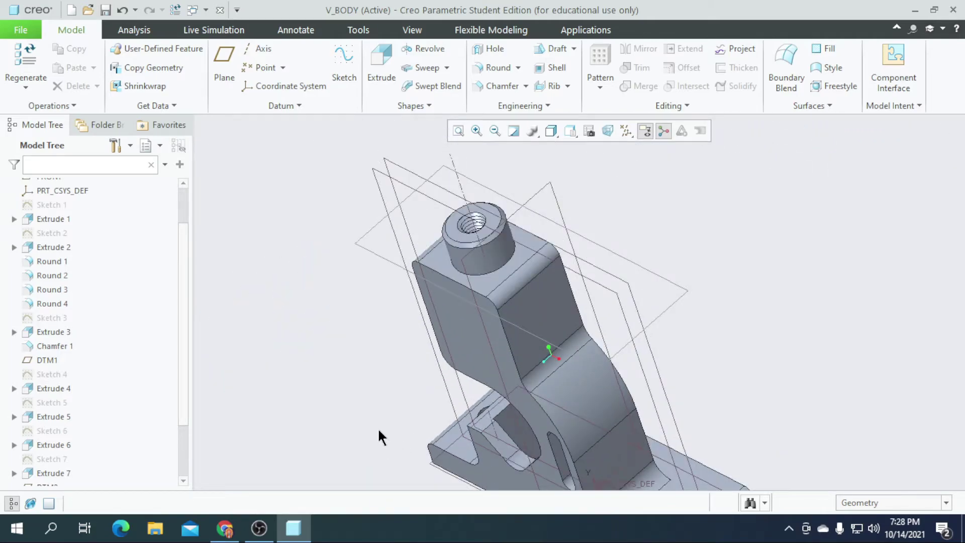
Sketch a circle about 18.4 in diameter, concentric with the threaded hole, on the inner face where the thread exits the body
{"action": "middle_click_drag", "start_coordinate": [380, 433], "coordinate": [493, 373]}
{"action": "left_click", "coordinate": [490, 345]}
{"action": "left_click", "coordinate": [344, 63]}
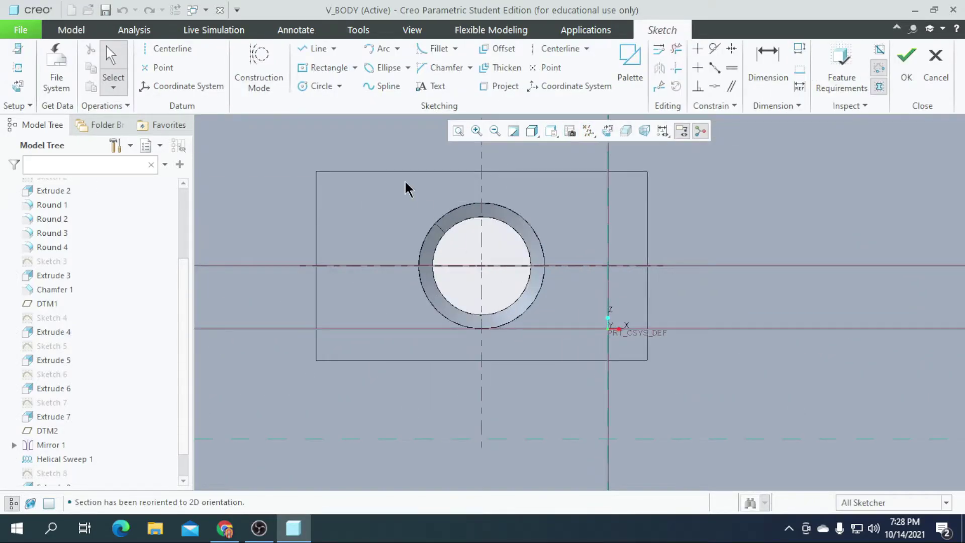
{"action": "left_click", "coordinate": [324, 88]}
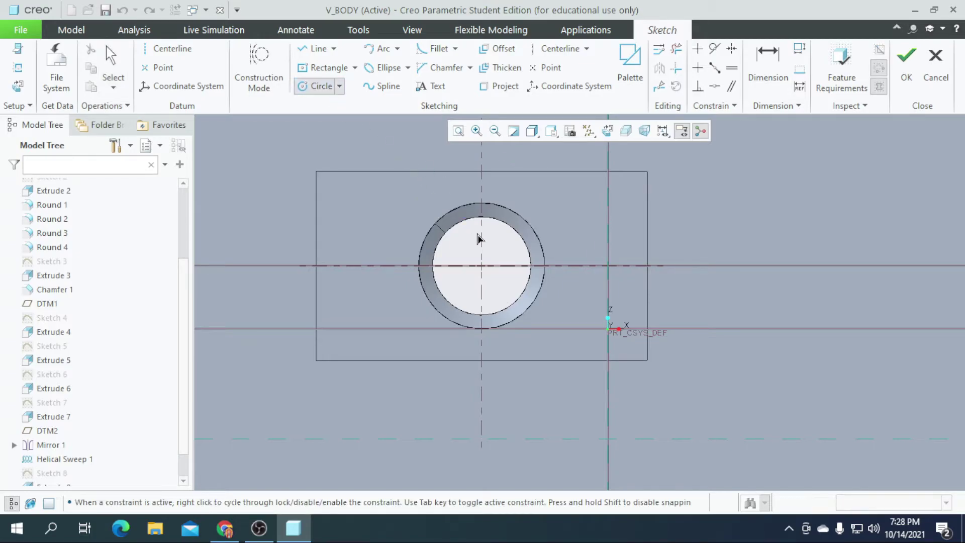
{"action": "left_click", "coordinate": [555, 280]}
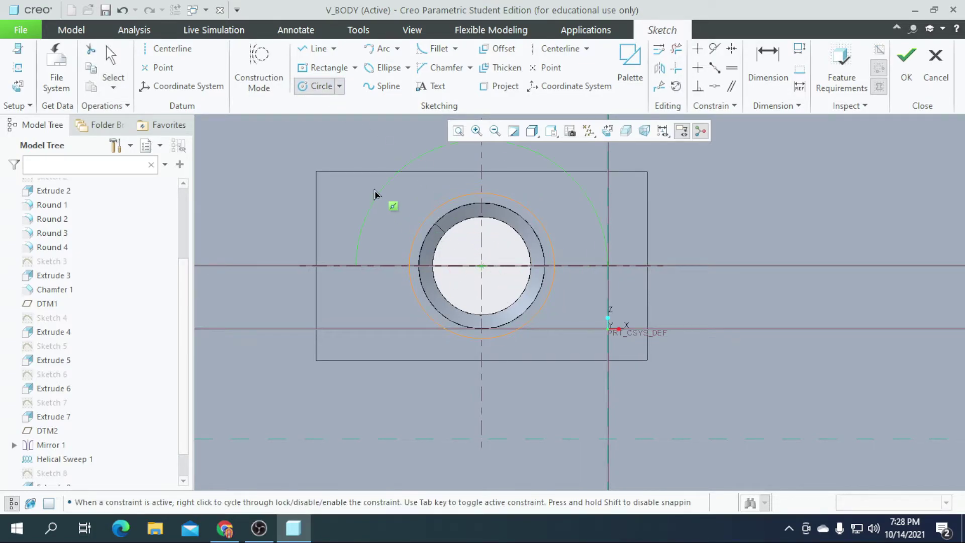
{"action": "middle_click", "coordinate": [388, 201]}
Set the inner face circle's diameter to 20 and finish the sketch
{"action": "double_click", "coordinate": [388, 201]}
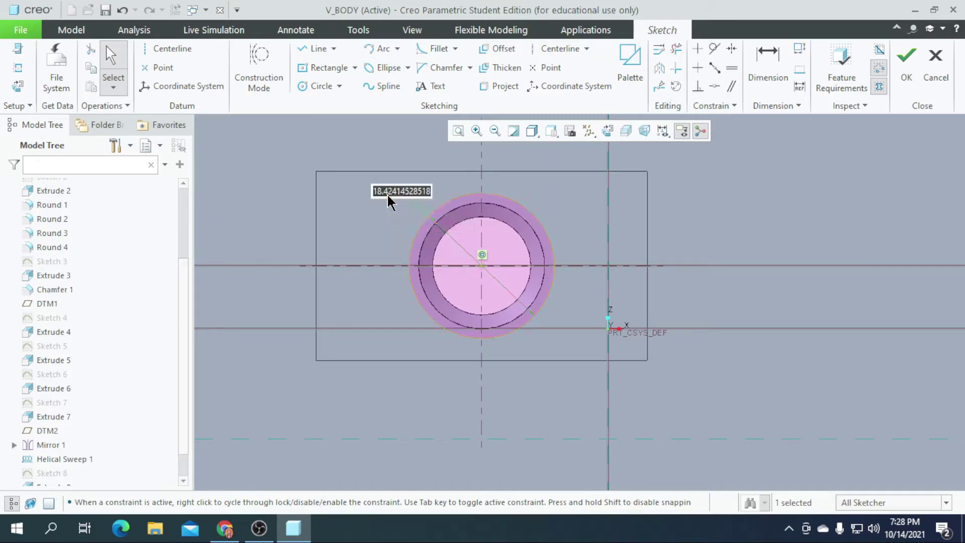
{"action": "type", "text": "20"}
{"action": "key", "text": "Return"}
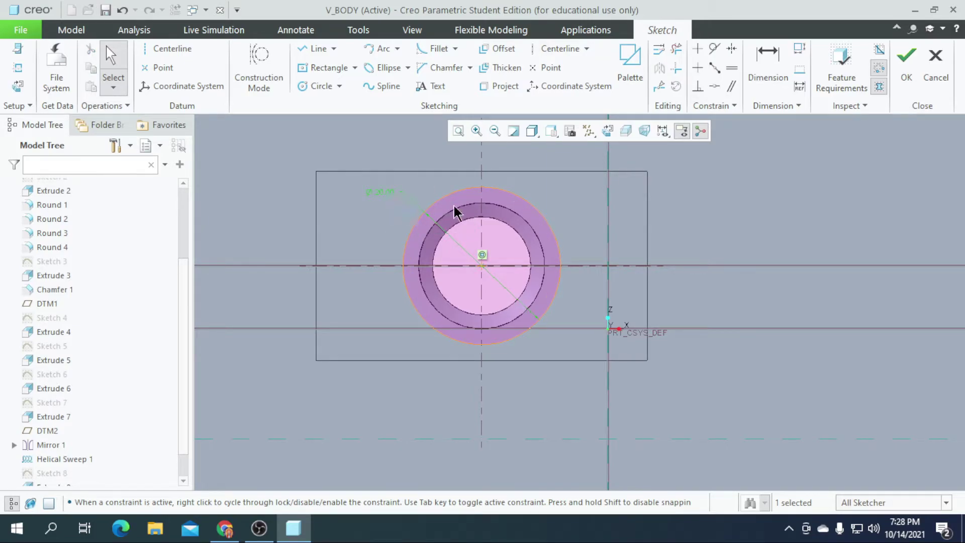
{"action": "left_click", "coordinate": [907, 66]}
Extrude the 20 diameter circle away from the inner face to a depth of about 151.80, removing the protruding thread material
{"action": "left_click", "coordinate": [374, 50]}
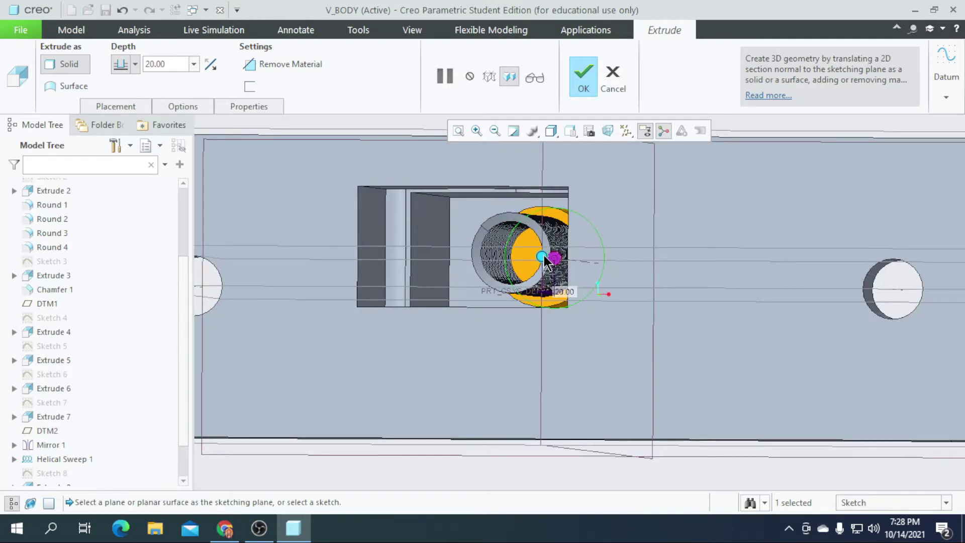
{"action": "left_click_drag", "start_coordinate": [545, 258], "coordinate": [462, 247]}
{"action": "left_click", "coordinate": [263, 65]}
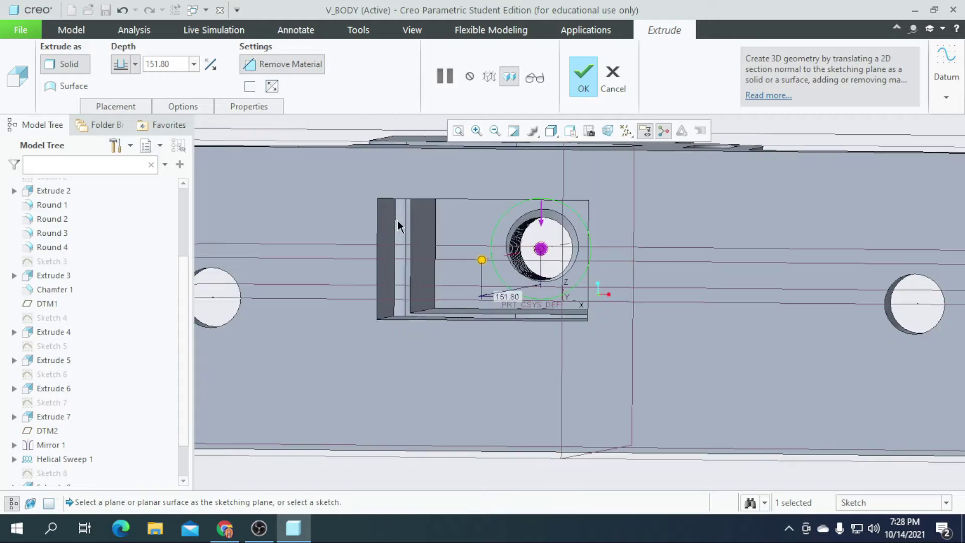
{"action": "left_click", "coordinate": [592, 80]}
{"action": "scroll", "coordinate": [492, 251], "scroll_direction": "up", "scroll_amount": 4}
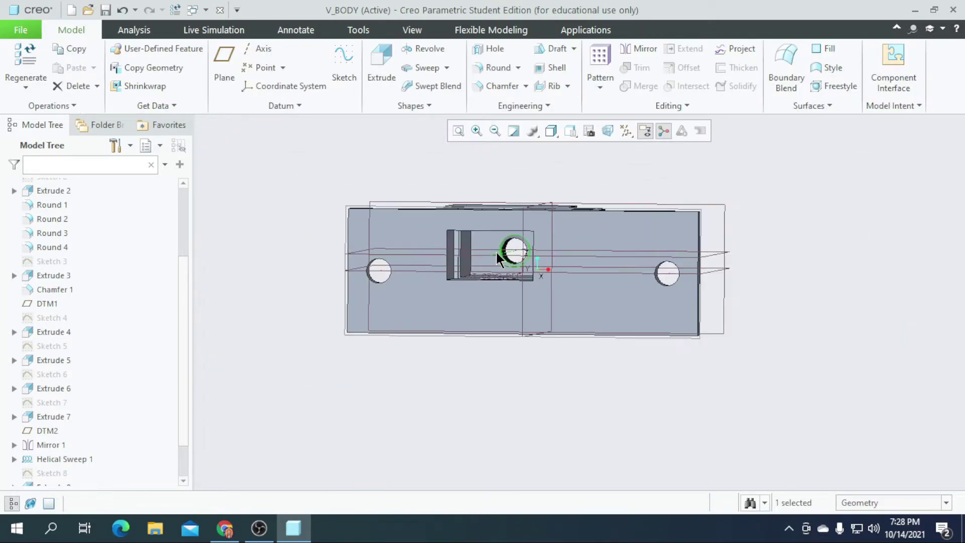
{"action": "left_click", "coordinate": [510, 383]}
{"action": "mouse_move", "coordinate": [510, 383]}
{"action": "middle_mouse_down"}
{"action": "mouse_move", "coordinate": [569, 403]}
{"action": "mouse_move", "coordinate": [543, 406]}
{"action": "mouse_move", "coordinate": [551, 390]}
{"action": "mouse_move", "coordinate": [601, 478]}
{"action": "mouse_move", "coordinate": [556, 478]}
{"action": "mouse_move", "coordinate": [583, 512]}
{"action": "mouse_move", "coordinate": [579, 487]}
{"action": "mouse_move", "coordinate": [492, 463]}
{"action": "mouse_move", "coordinate": [534, 512]}
{"action": "mouse_move", "coordinate": [470, 515]}
{"action": "mouse_move", "coordinate": [525, 430]}
{"action": "middle_mouse_up"}
{"action": "scroll", "coordinate": [653, 201], "scroll_direction": "down", "scroll_amount": 5}
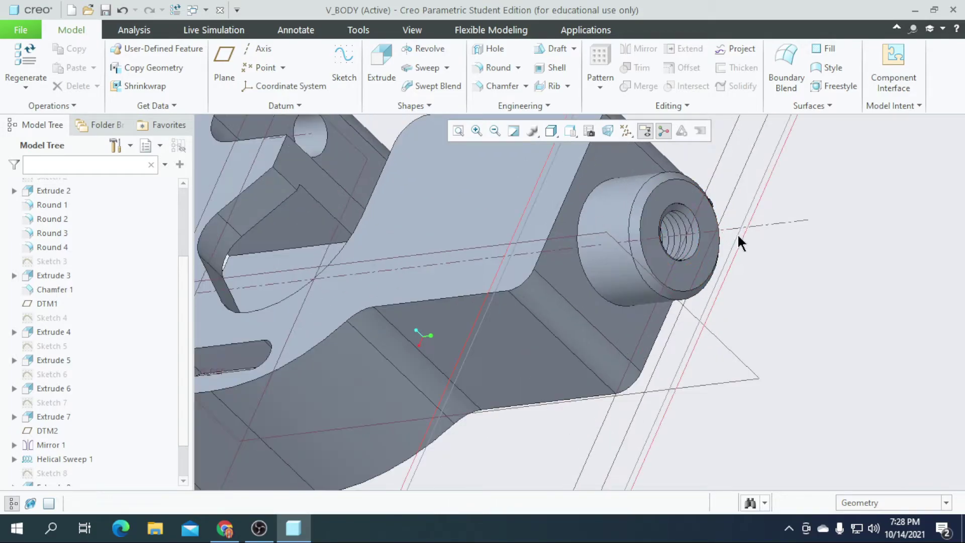
Create a datum point on the thread edge at the mouth of the boss hole, at an offset ratio of 0.04
{"action": "left_click", "coordinate": [266, 65]}
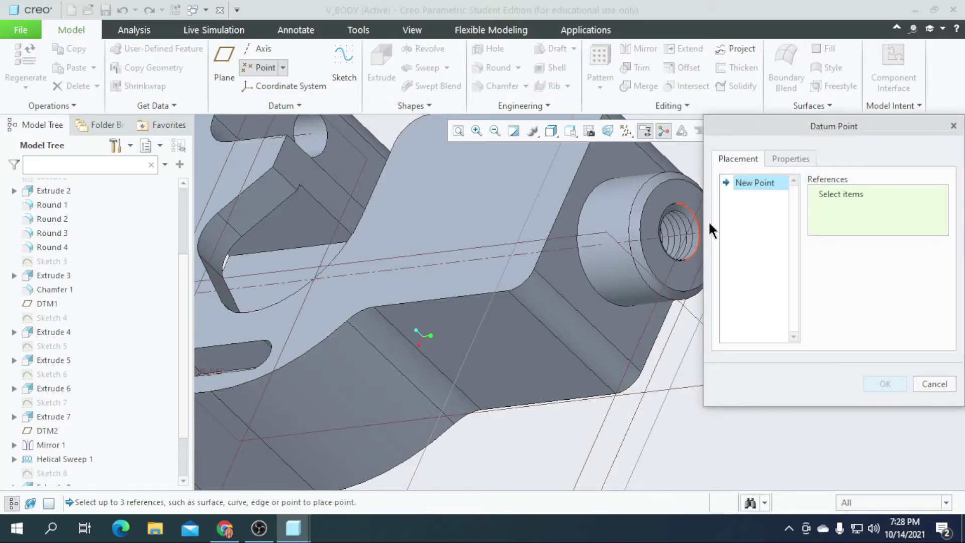
{"action": "scroll", "coordinate": [598, 223], "scroll_direction": "down", "scroll_amount": 6}
{"action": "scroll", "coordinate": [618, 230], "scroll_direction": "down", "scroll_amount": 3}
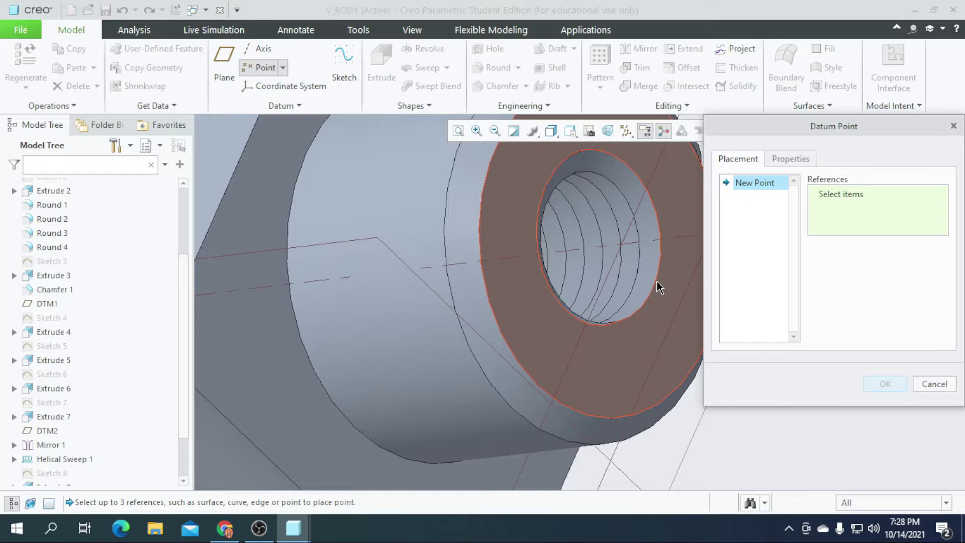
{"action": "scroll", "coordinate": [555, 248], "scroll_direction": "up", "scroll_amount": 3}
{"action": "middle_click_drag", "start_coordinate": [556, 248], "coordinate": [516, 274]}
{"action": "scroll", "coordinate": [517, 274], "scroll_direction": "up", "scroll_amount": 3}
{"action": "scroll", "coordinate": [523, 383], "scroll_direction": "down", "scroll_amount": 8}
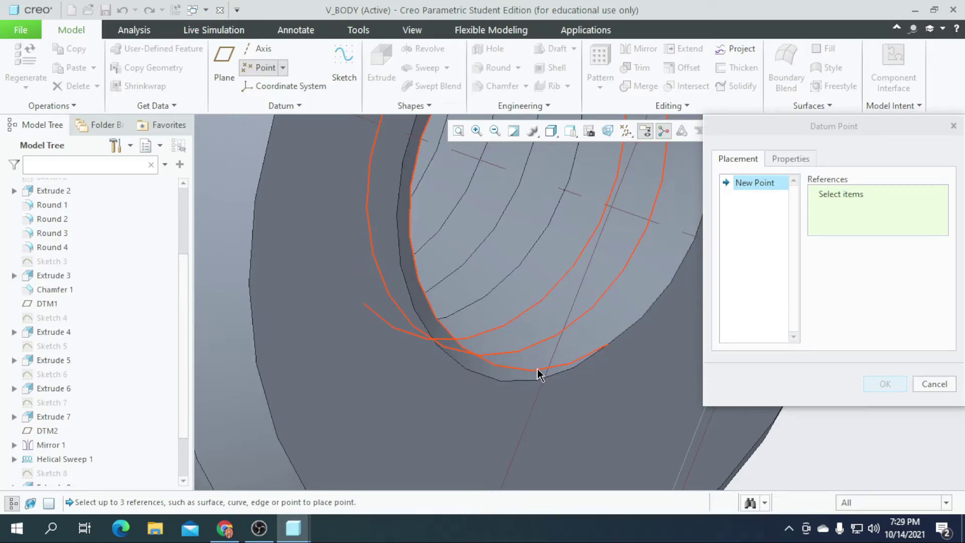
{"action": "left_click", "coordinate": [530, 370]}
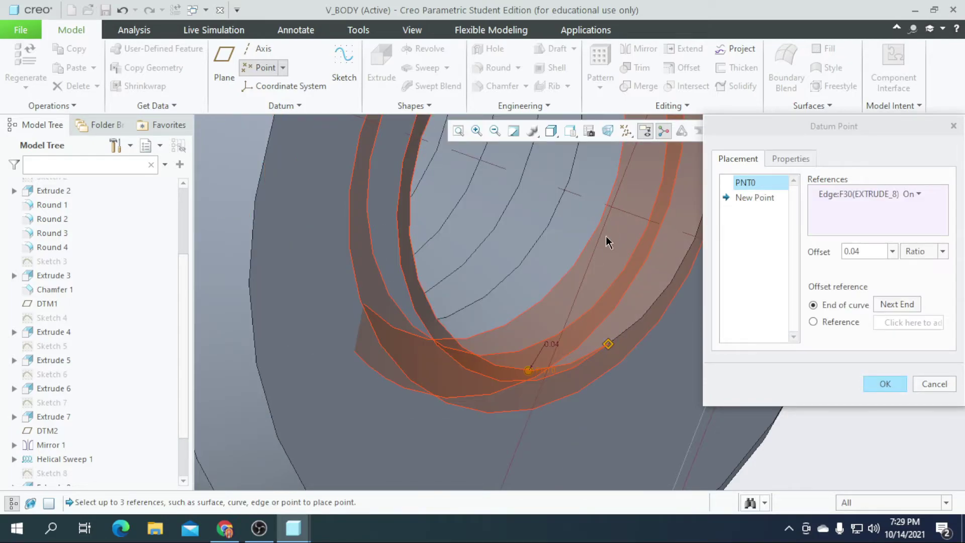
{"action": "scroll", "coordinate": [589, 264], "scroll_direction": "up", "scroll_amount": 2}
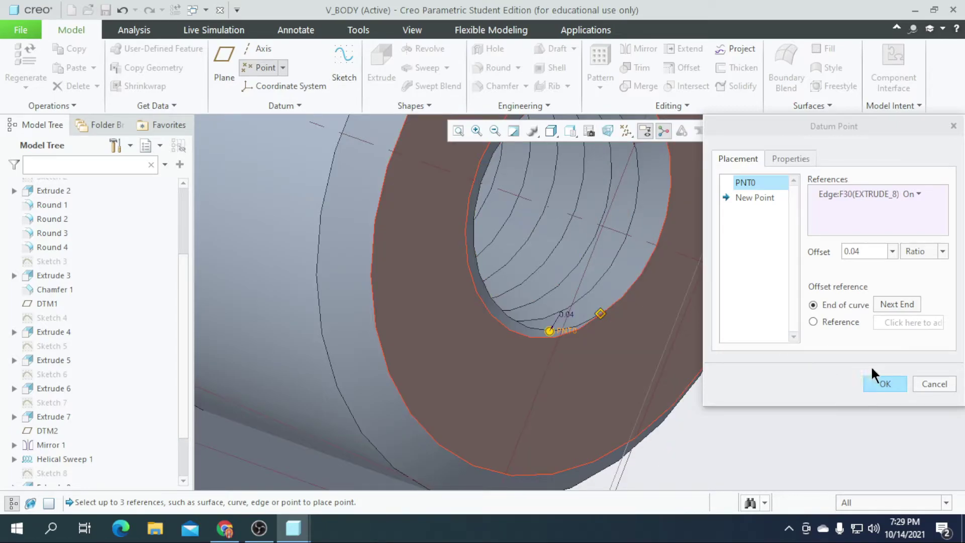
{"action": "left_click", "coordinate": [883, 385]}
{"action": "scroll", "coordinate": [632, 301], "scroll_direction": "up", "scroll_amount": 2}
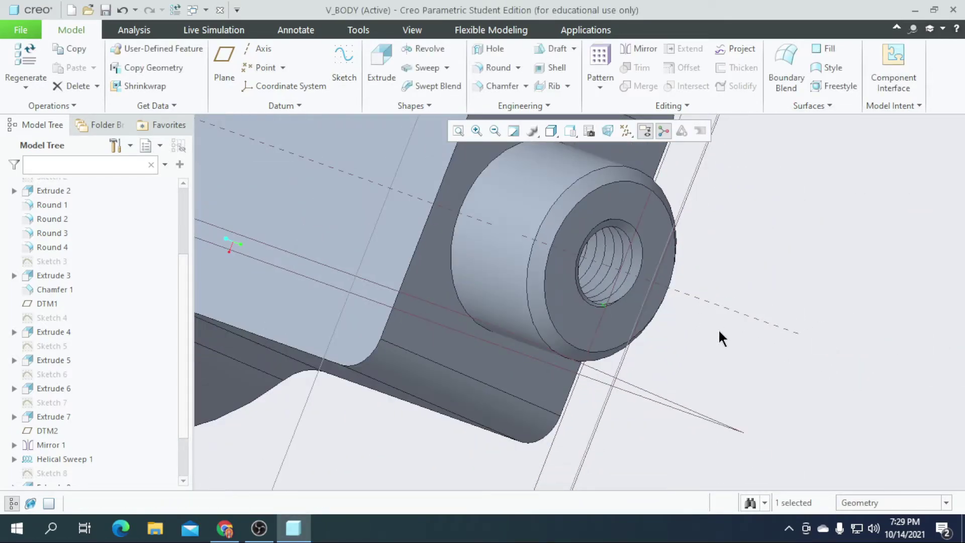
Save the V_BODY part in the Viceworking folder and close its window
{"action": "scroll", "coordinate": [719, 332], "scroll_direction": "up", "scroll_amount": 2}
{"action": "middle_click_drag", "start_coordinate": [692, 345], "coordinate": [674, 282]}
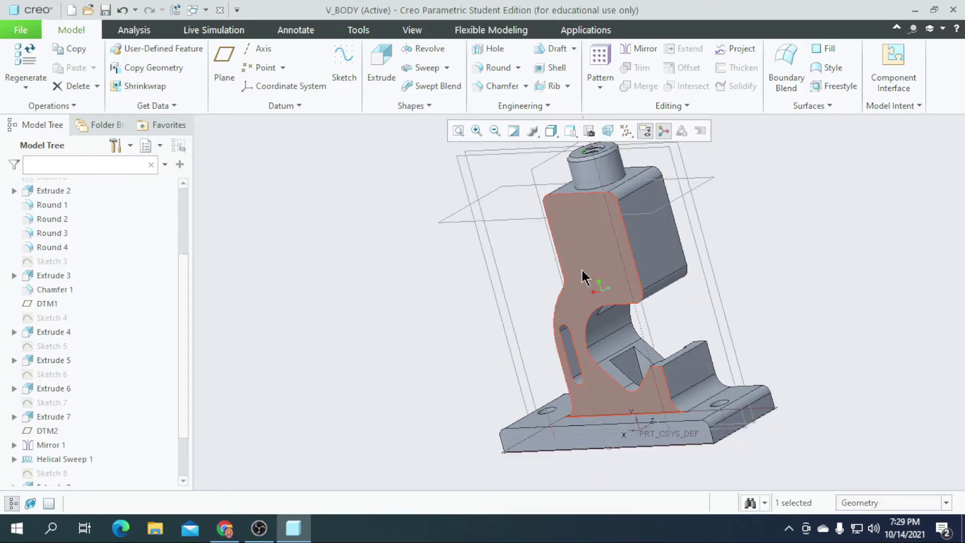
{"action": "left_click", "coordinate": [105, 10]}
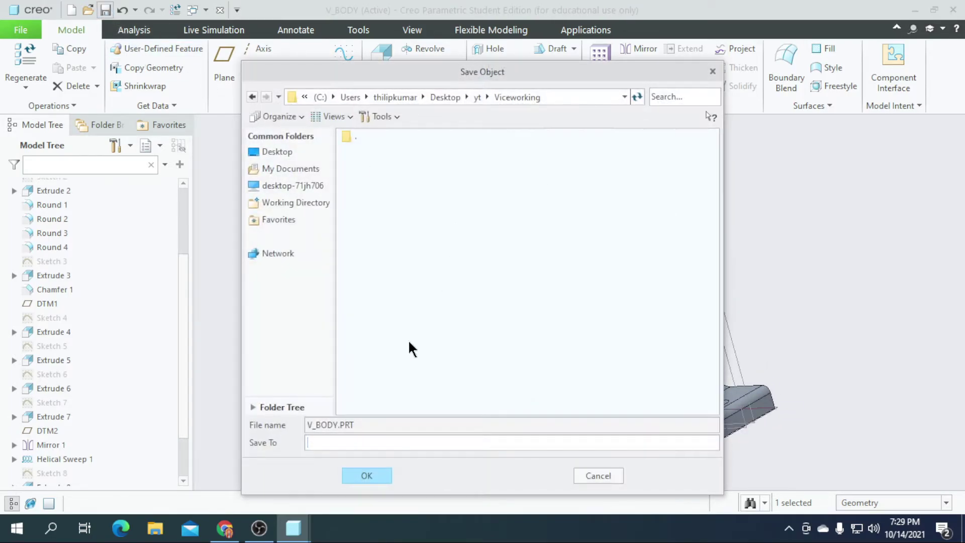
{"action": "left_click", "coordinate": [358, 474]}
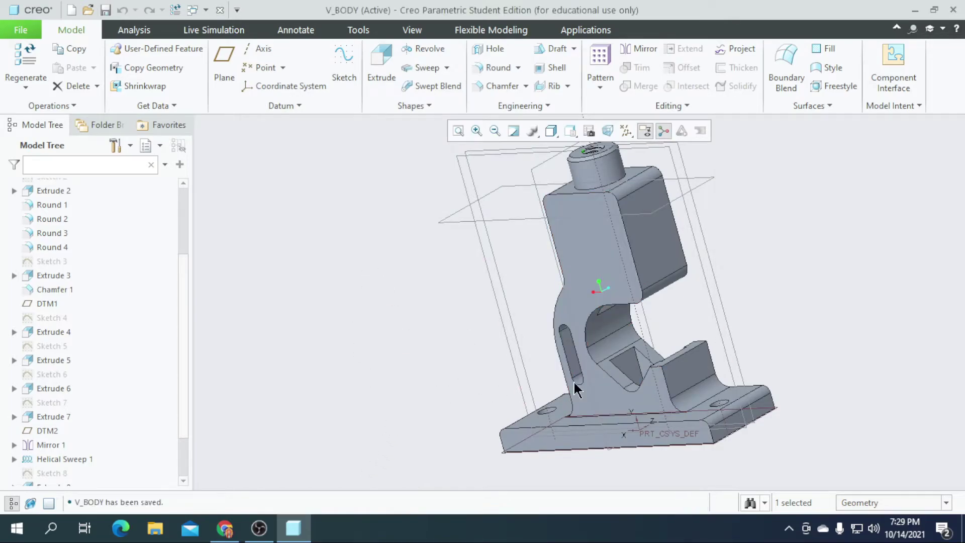
{"action": "left_click", "coordinate": [220, 10]}
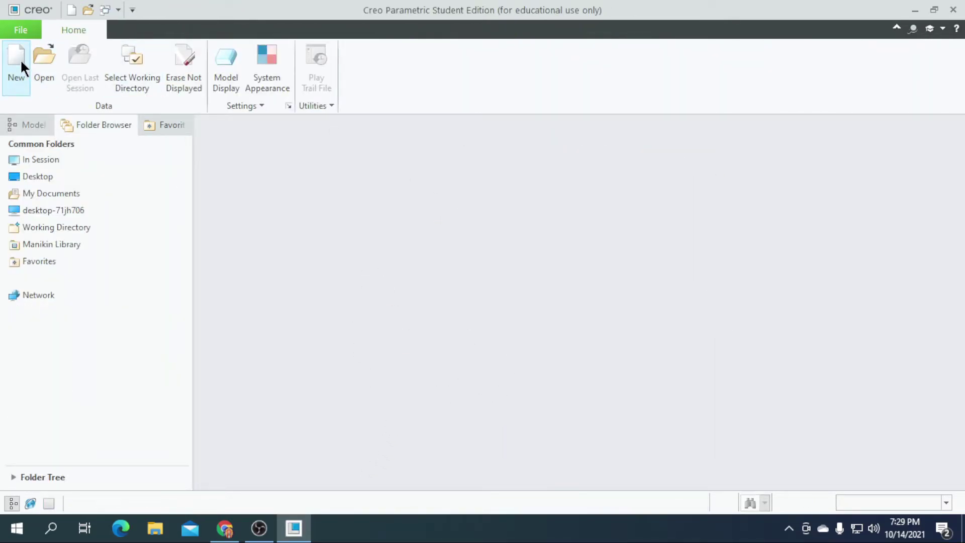
Create a new solid part named V_JAW from the mmns_part_solid template instead of the default one
{"action": "left_click", "coordinate": [21, 59]}
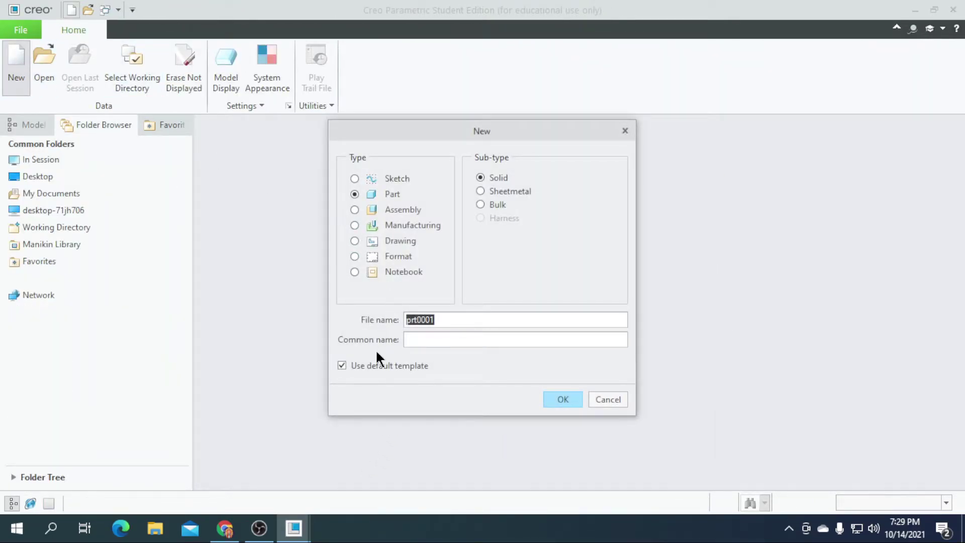
{"action": "left_click", "coordinate": [380, 370]}
{"action": "left_click", "coordinate": [447, 320]}
{"action": "left_click", "coordinate": [552, 401]}
{"action": "scroll", "coordinate": [405, 206], "scroll_direction": "down", "scroll_amount": 2}
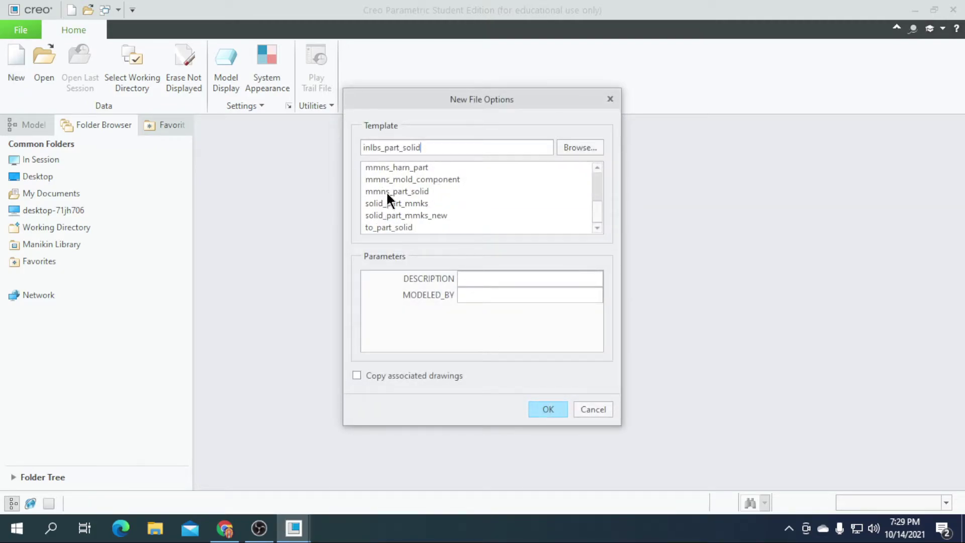
{"action": "left_click", "coordinate": [387, 194]}
{"action": "left_click", "coordinate": [546, 413]}
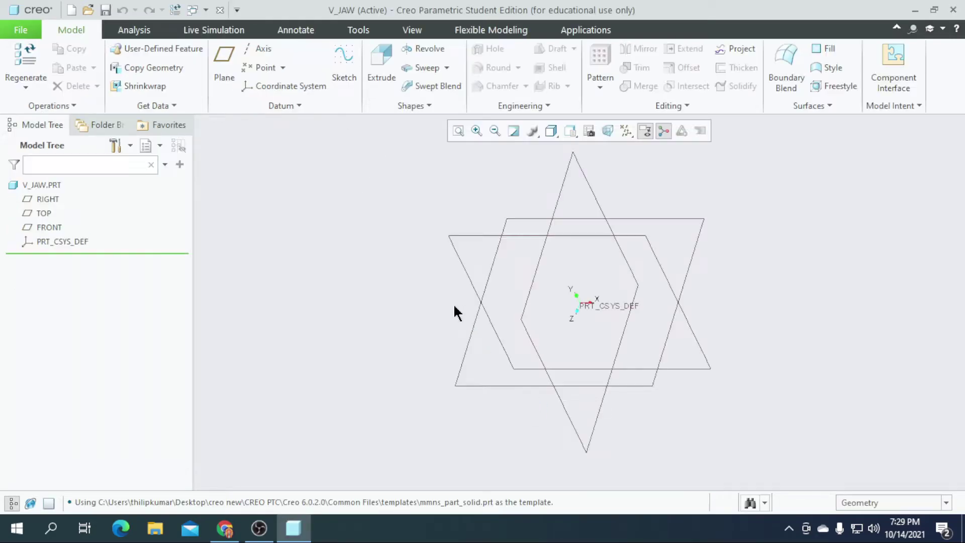
Sketch a center rectangle about 194.7 wide and 131.2 high at the origin on the FRONT plane
{"action": "left_click", "coordinate": [39, 226]}
{"action": "left_click", "coordinate": [344, 68]}
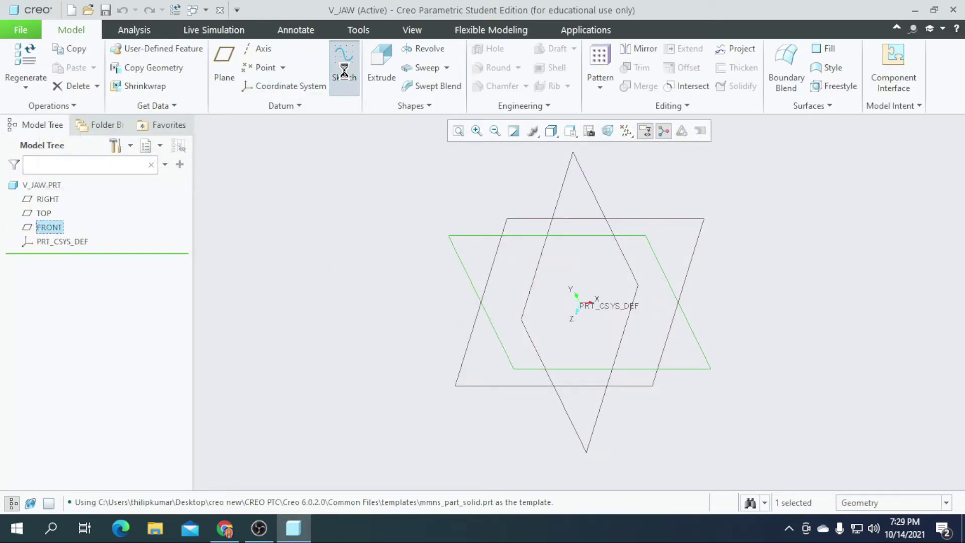
{"action": "left_click", "coordinate": [608, 131]}
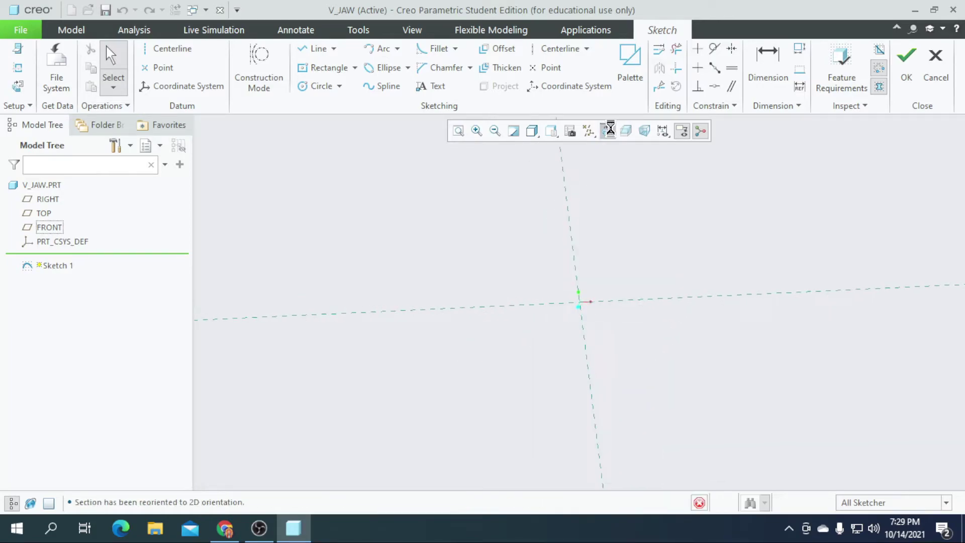
{"action": "left_click", "coordinate": [354, 67]}
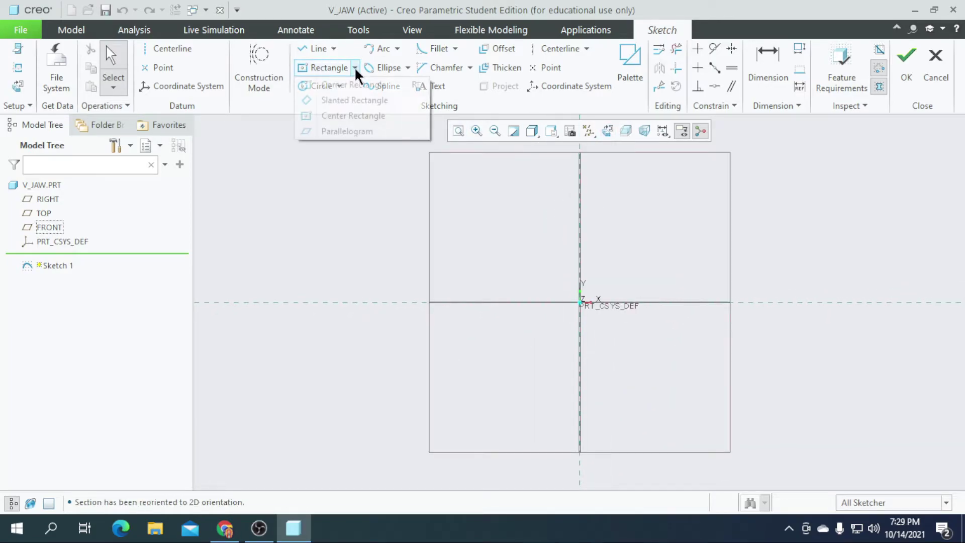
{"action": "left_click", "coordinate": [338, 115]}
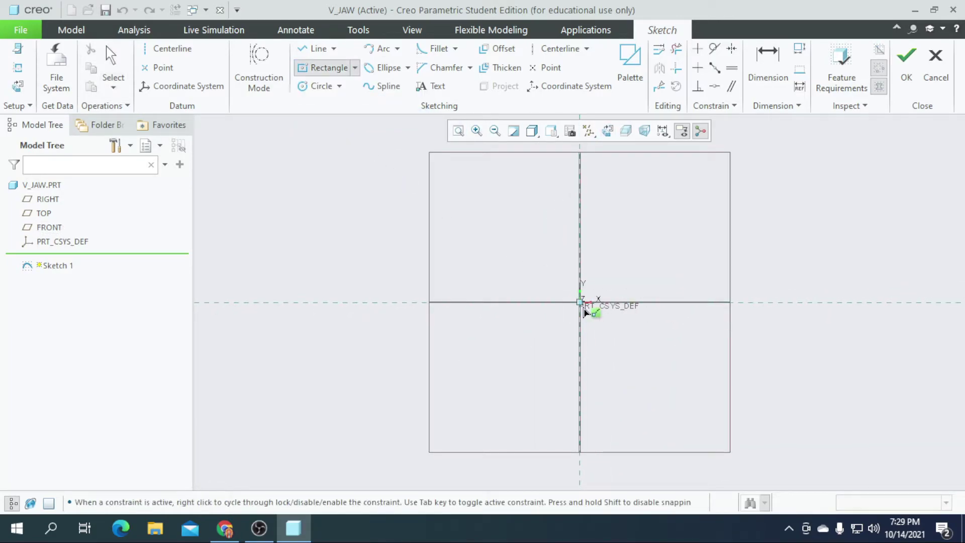
{"action": "left_click", "coordinate": [581, 303]}
{"action": "left_click", "coordinate": [637, 258]}
{"action": "middle_click", "coordinate": [482, 280]}
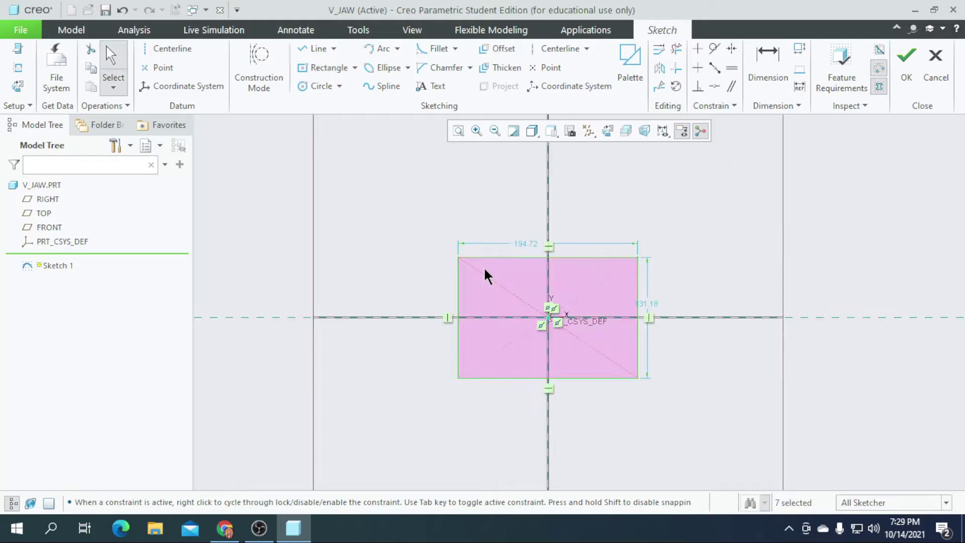
Set the rectangle's width to 38 and its height to 60, and finish the sketch
{"action": "double_click", "coordinate": [525, 245]}
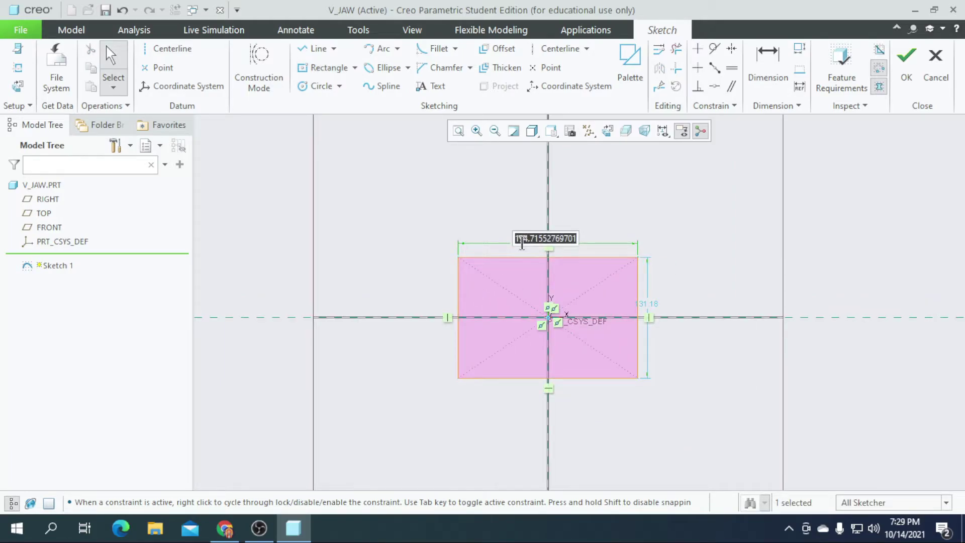
{"action": "type", "text": "38"}
{"action": "key", "text": "Return"}
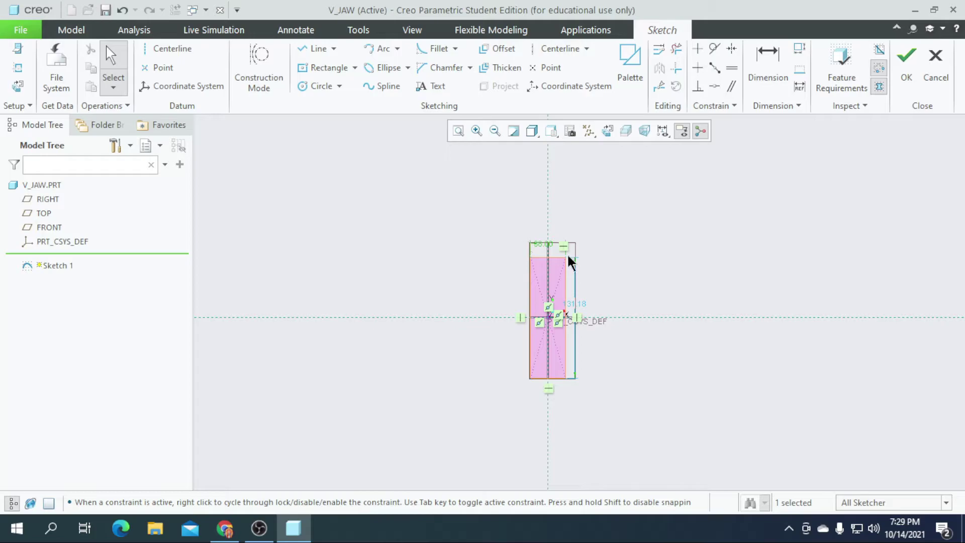
{"action": "scroll", "coordinate": [561, 260], "scroll_direction": "up", "scroll_amount": 4}
{"action": "double_click", "coordinate": [607, 437]}
{"action": "type", "text": "60"}
{"action": "key", "text": "Return"}
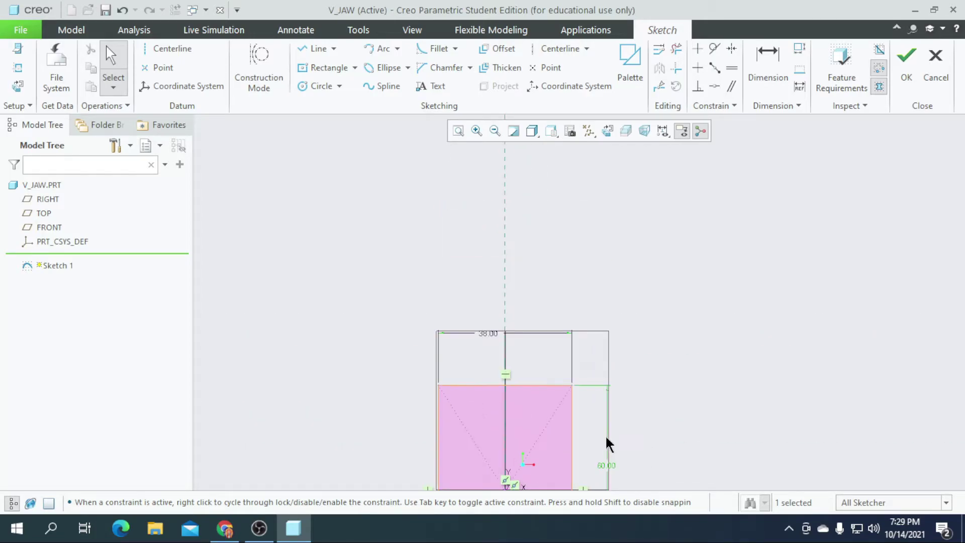
{"action": "scroll", "coordinate": [554, 327], "scroll_direction": "down", "scroll_amount": 2}
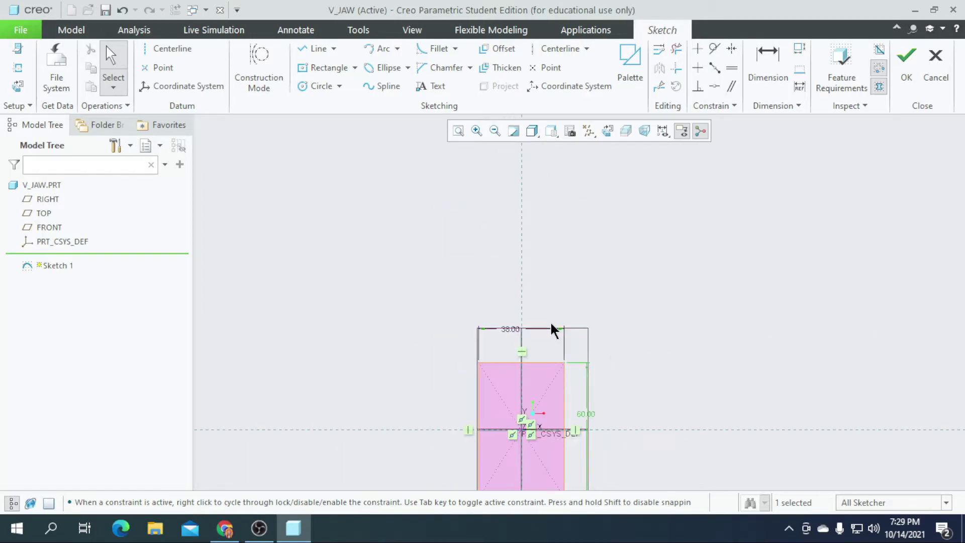
{"action": "left_click", "coordinate": [903, 67]}
Extrude the 38 by 60 rectangle symmetrically about the FRONT plane to a total depth of 16
{"action": "left_click", "coordinate": [380, 75]}
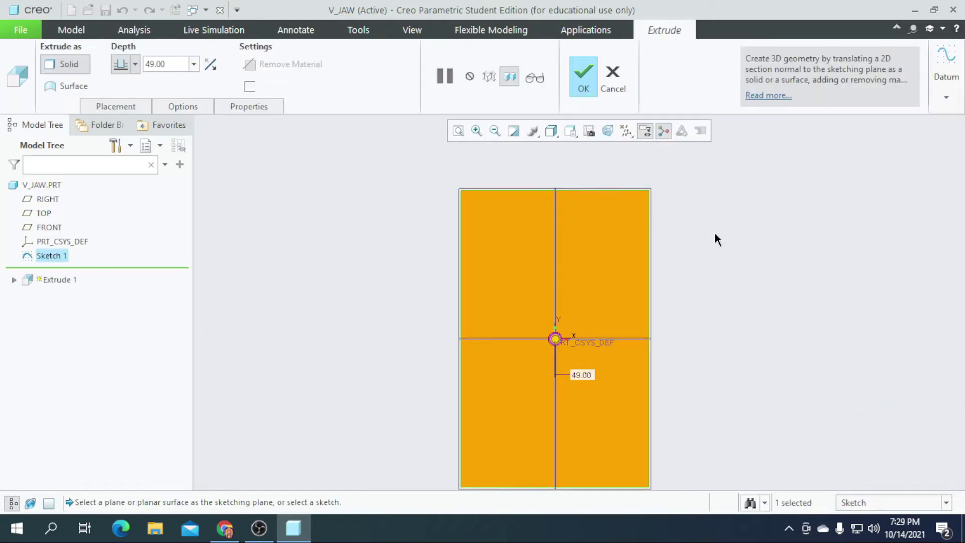
{"action": "left_click", "coordinate": [136, 64]}
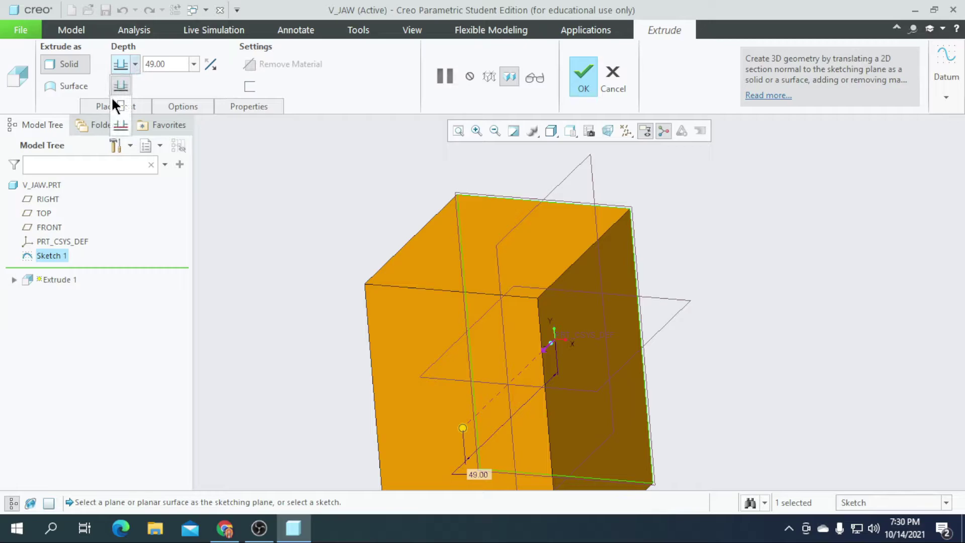
{"action": "left_click", "coordinate": [120, 110]}
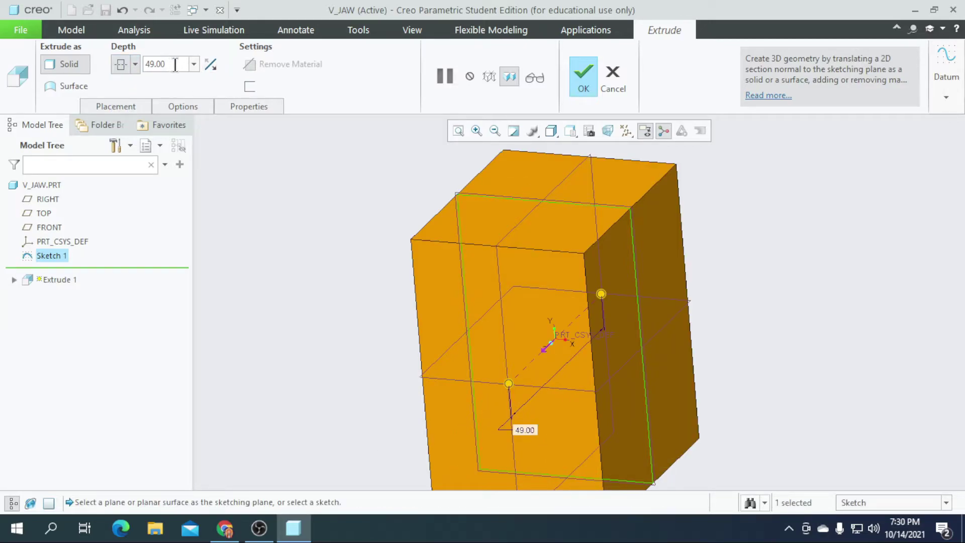
{"action": "type", "text": "16"}
{"action": "key", "text": "Return"}
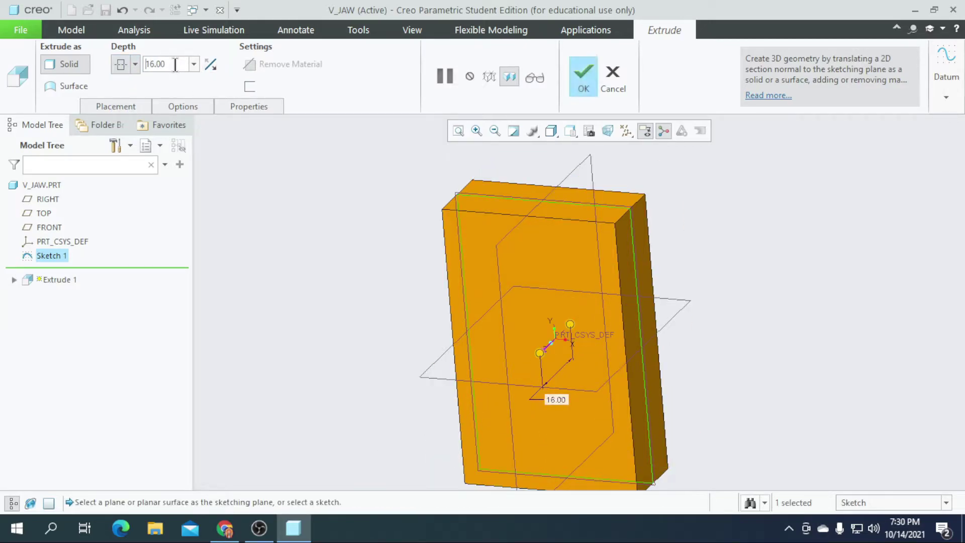
{"action": "middle_click_drag", "start_coordinate": [799, 286], "coordinate": [614, 258]}
{"action": "left_click", "coordinate": [571, 131]}
{"action": "left_click", "coordinate": [581, 148]}
{"action": "mouse_move", "coordinate": [752, 210]}
{"action": "middle_mouse_down"}
{"action": "mouse_move", "coordinate": [774, 206]}
{"action": "mouse_move", "coordinate": [762, 220]}
{"action": "middle_mouse_up"}
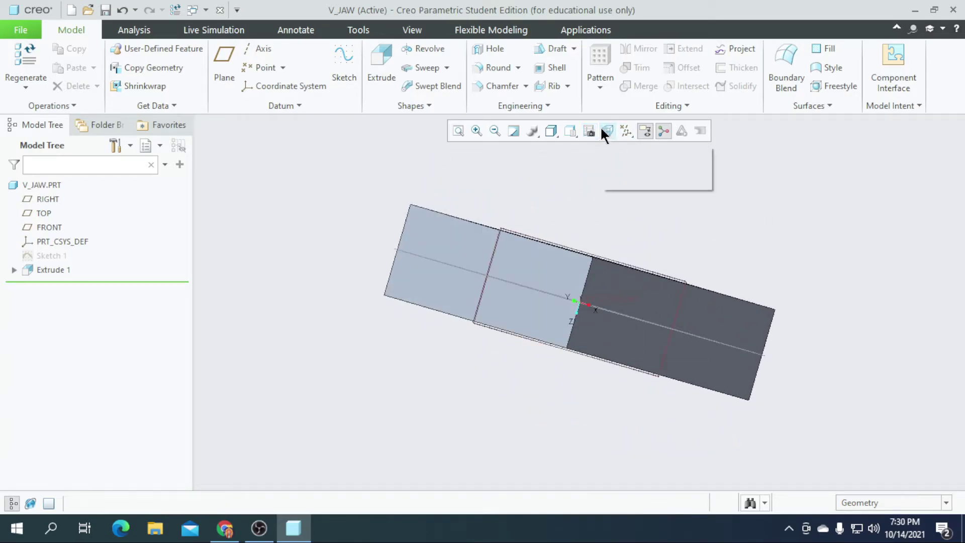
Start a sketch on the block's 60 by 16 side face and add the FRONT plane as a sketch reference
{"action": "left_click", "coordinate": [571, 132]}
{"action": "left_click", "coordinate": [581, 146]}
{"action": "mouse_move", "coordinate": [448, 341]}
{"action": "middle_mouse_down"}
{"action": "mouse_move", "coordinate": [394, 351]}
{"action": "mouse_move", "coordinate": [407, 354]}
{"action": "middle_mouse_up"}
{"action": "left_click", "coordinate": [453, 349]}
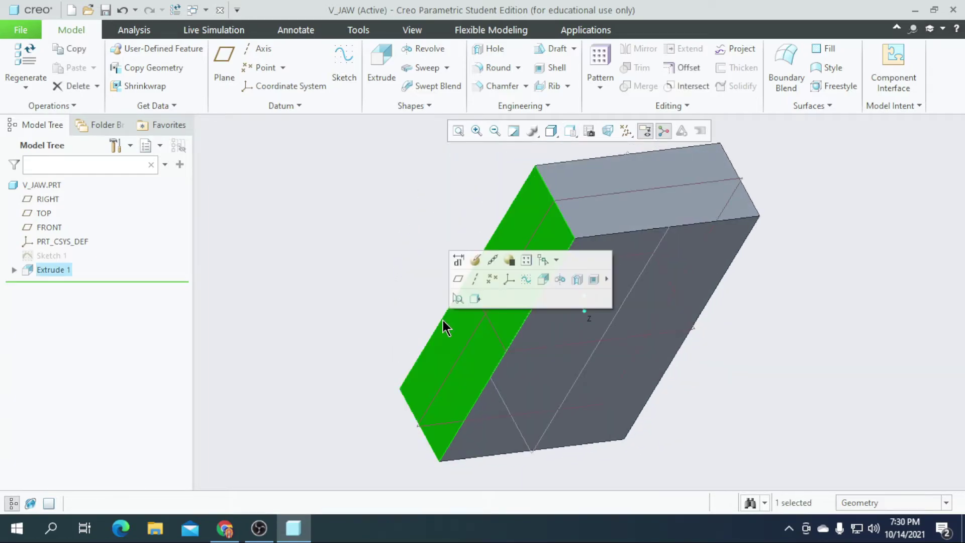
{"action": "left_click", "coordinate": [335, 88]}
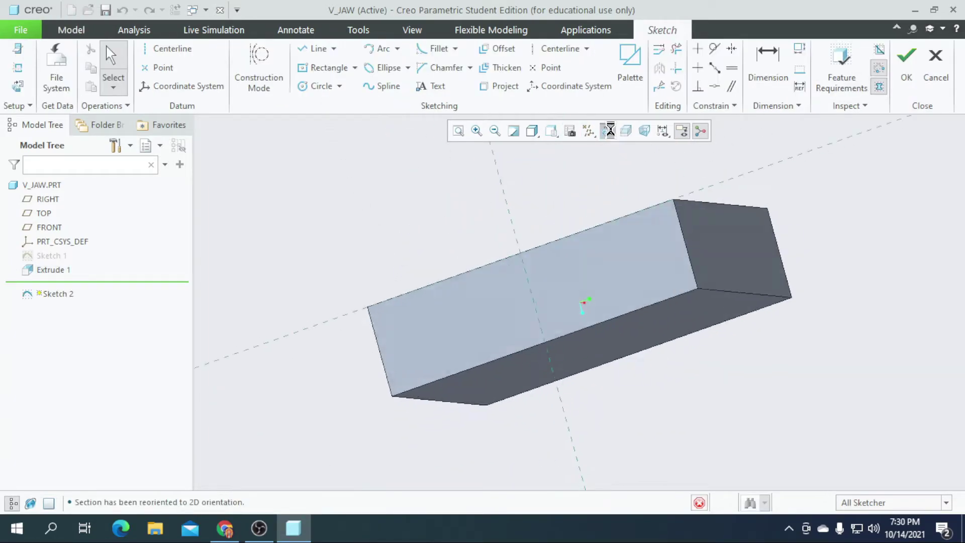
{"action": "scroll", "coordinate": [794, 302], "scroll_direction": "down", "scroll_amount": 3}
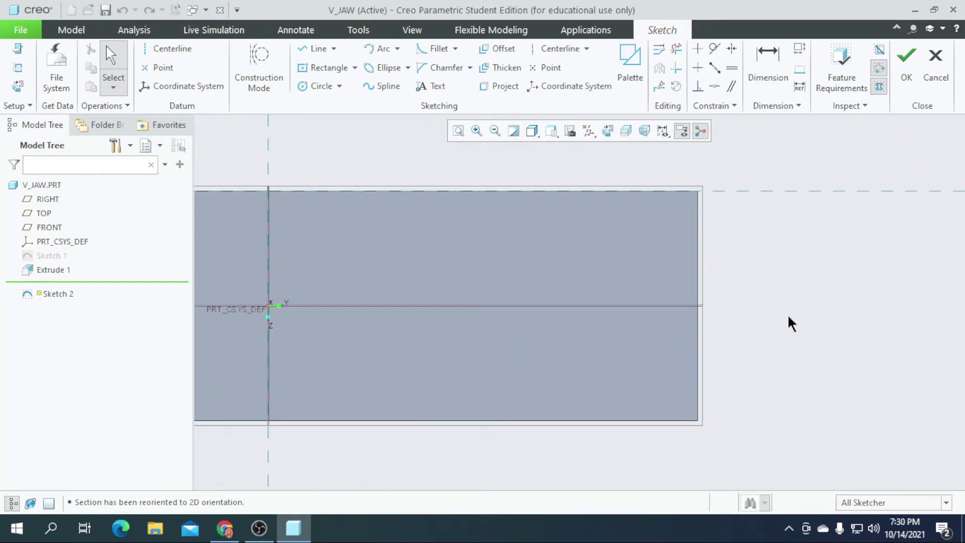
{"action": "left_click", "coordinate": [318, 86]}
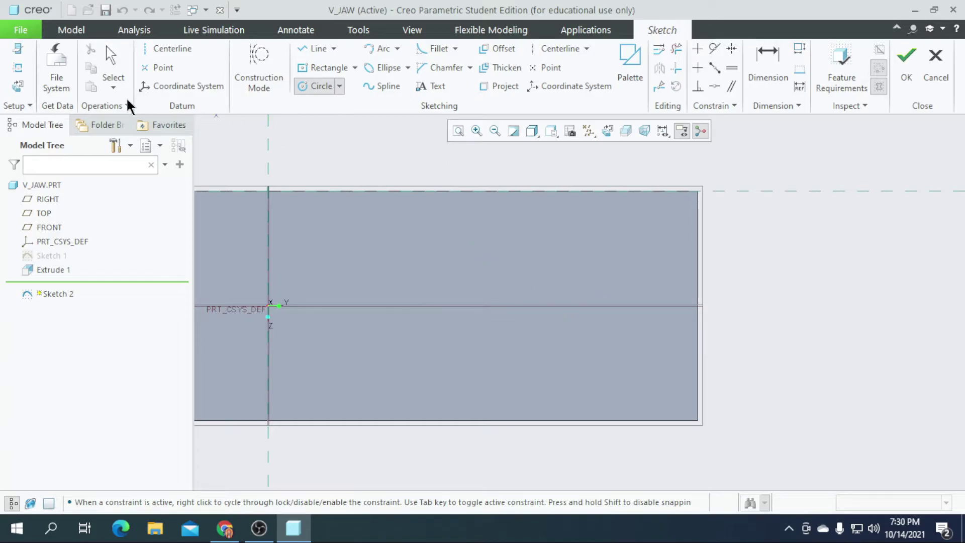
{"action": "left_click", "coordinate": [17, 68]}
{"action": "left_click", "coordinate": [519, 305]}
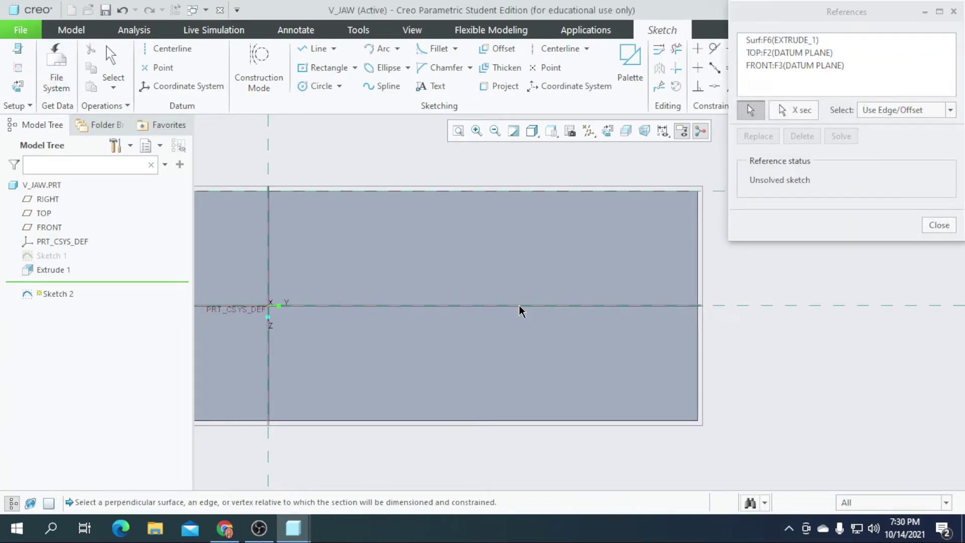
{"action": "left_click", "coordinate": [938, 225]}
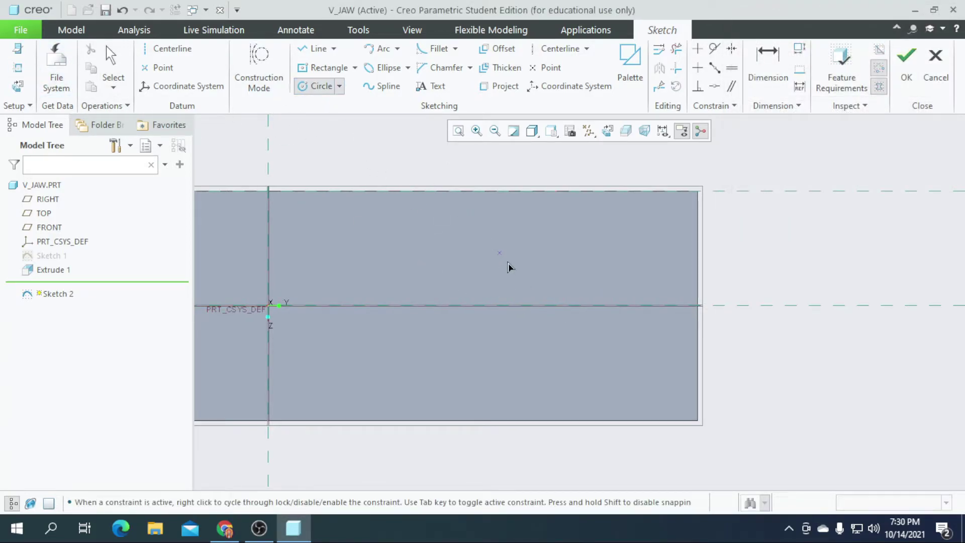
Sketch a circle centered on the FRONT plane reference near one end of the side face and set its diameter to 5
{"action": "left_click", "coordinate": [633, 279]}
{"action": "middle_click", "coordinate": [632, 278]}
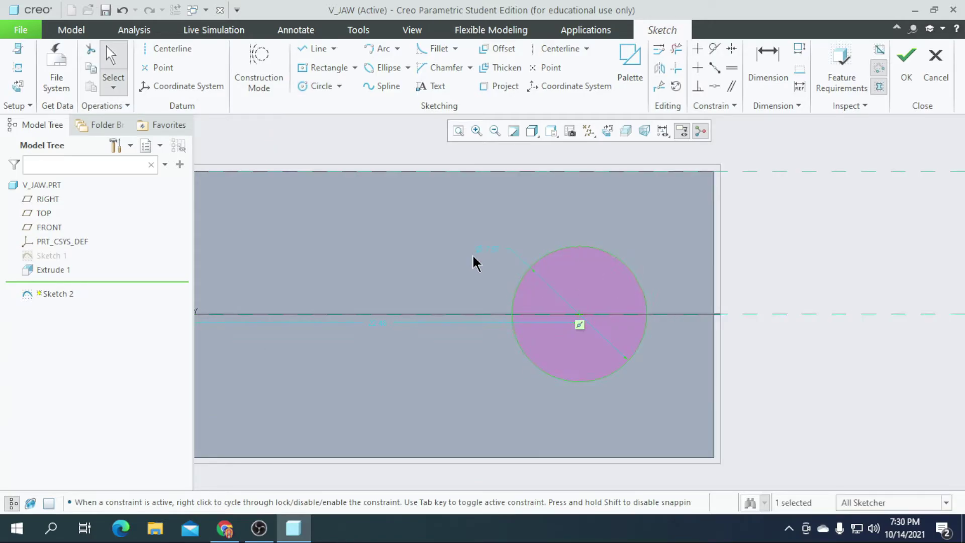
{"action": "double_click", "coordinate": [483, 251]}
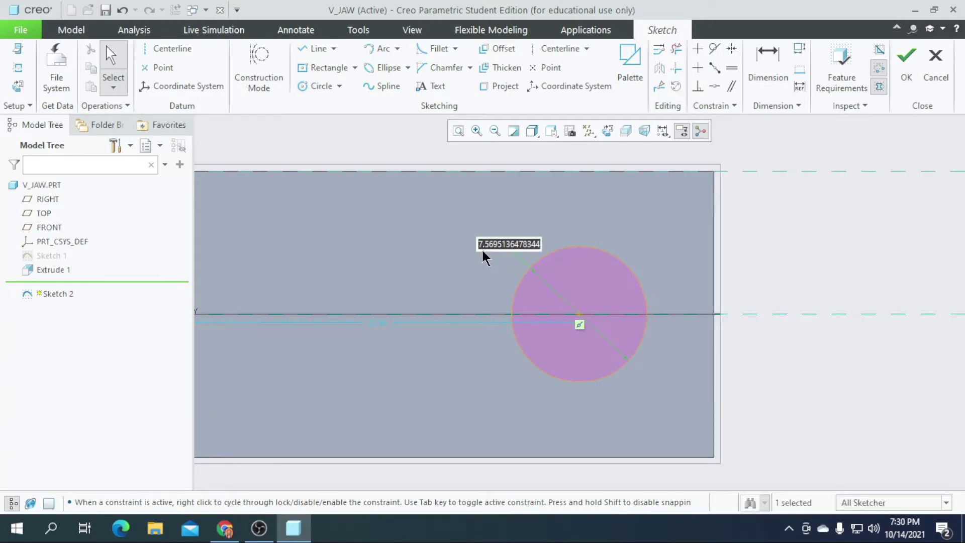
{"action": "type", "text": "5"}
{"action": "key", "text": "Return"}
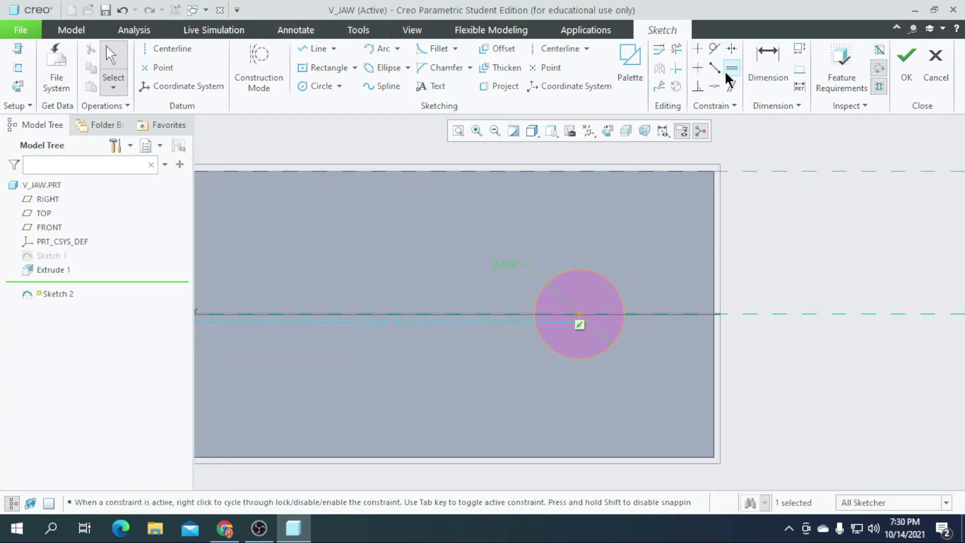
Dimension the circle's center 4 from the face's nearby short edge and finish the sketch
{"action": "left_click", "coordinate": [778, 80]}
{"action": "left_click", "coordinate": [579, 316]}
{"action": "left_click", "coordinate": [713, 322]}
{"action": "middle_click", "coordinate": [666, 263]}
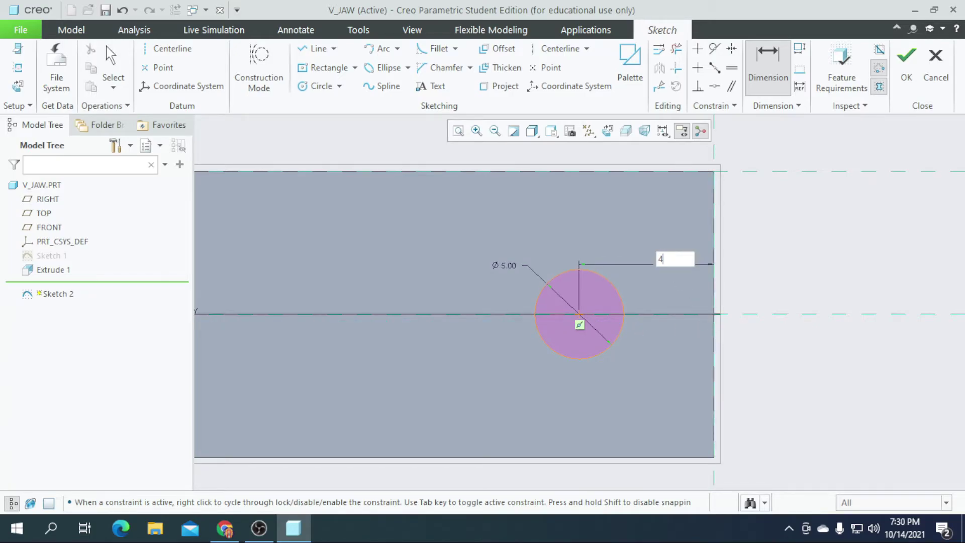
{"action": "key", "text": "Return"}
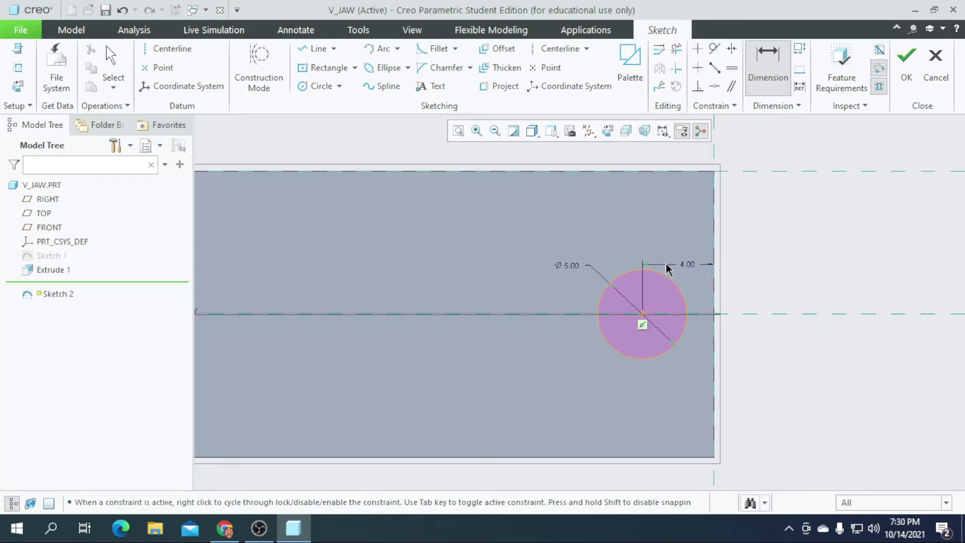
{"action": "left_click", "coordinate": [908, 66]}
Extrude the 5 mm circle inward as a cut about 46.4 deep, across the full width of the block
{"action": "left_click", "coordinate": [377, 82]}
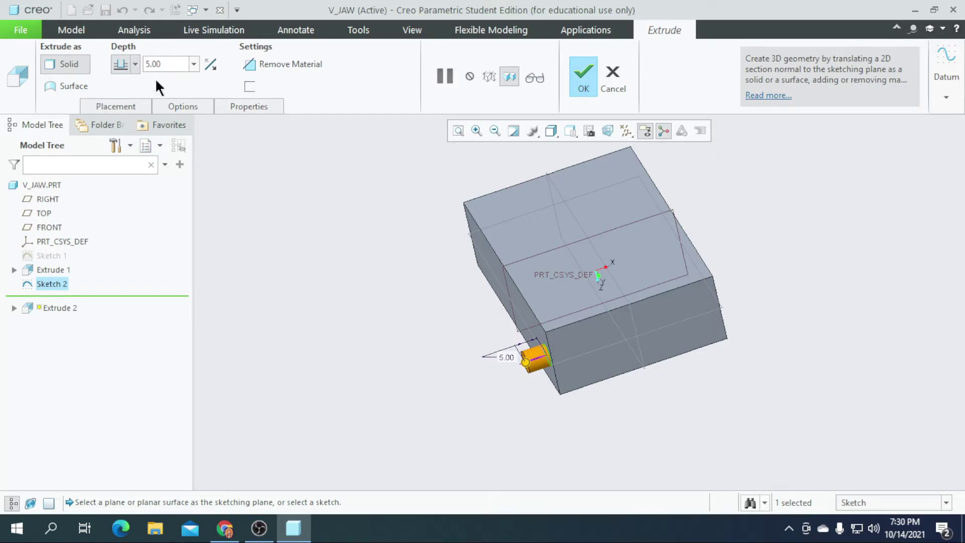
{"action": "left_click", "coordinate": [134, 64]}
{"action": "left_click", "coordinate": [136, 64]}
{"action": "left_click", "coordinate": [210, 64]}
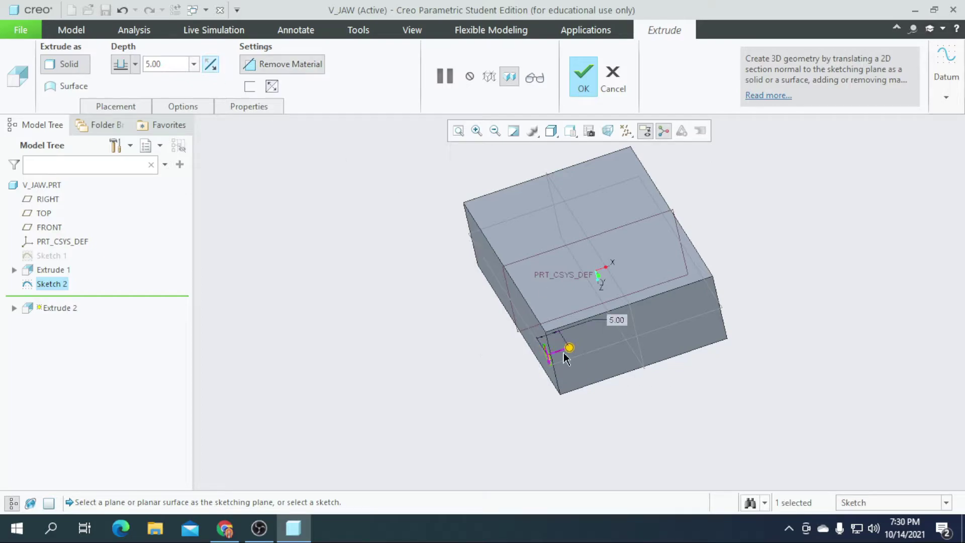
{"action": "left_click_drag", "start_coordinate": [569, 350], "coordinate": [756, 314]}
{"action": "middle_click_drag", "start_coordinate": [721, 420], "coordinate": [713, 397]}
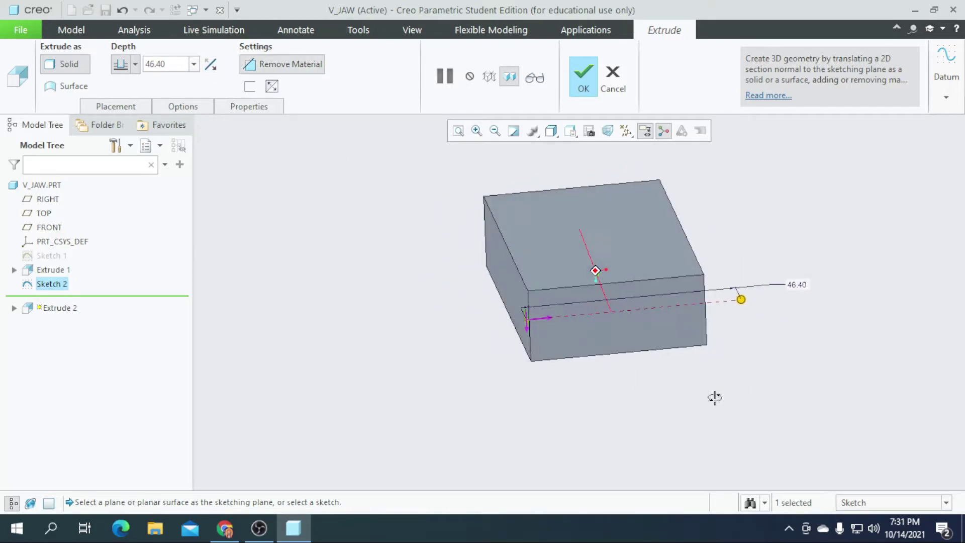
{"action": "left_click", "coordinate": [585, 84]}
Start a sketch on the 38 by 16 end face nearest the hole and draw a circle centered at the origin
{"action": "middle_click_drag", "start_coordinate": [619, 450], "coordinate": [572, 453]}
{"action": "left_click", "coordinate": [553, 198]}
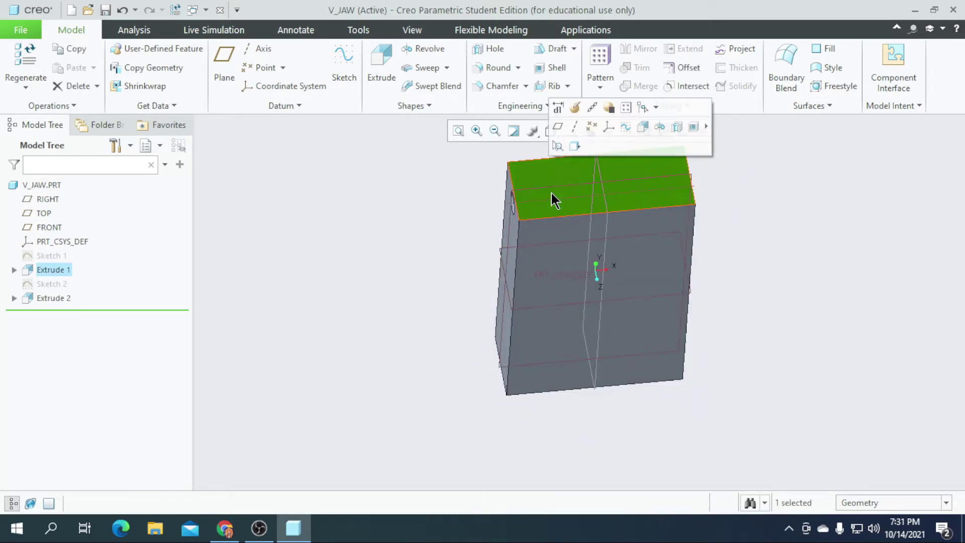
{"action": "left_click", "coordinate": [344, 63]}
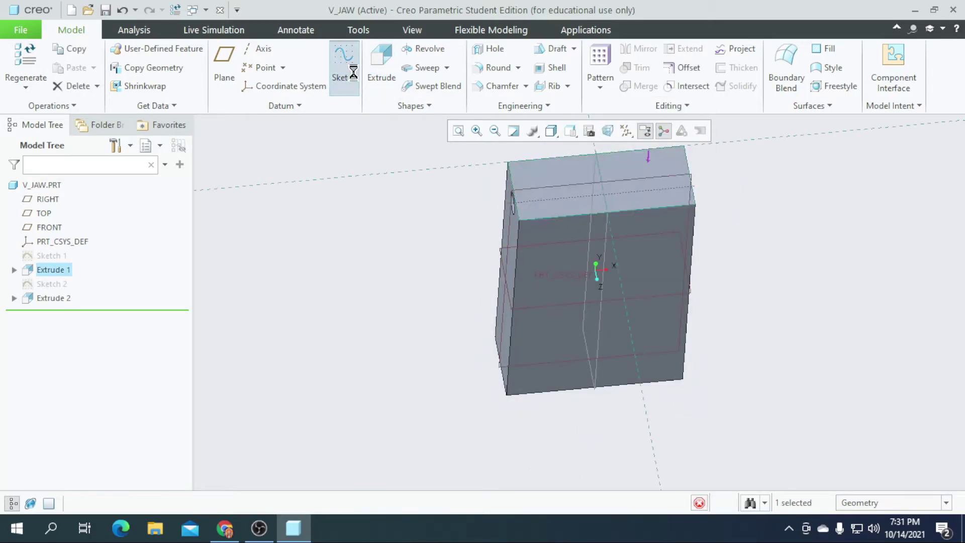
{"action": "left_click", "coordinate": [606, 132]}
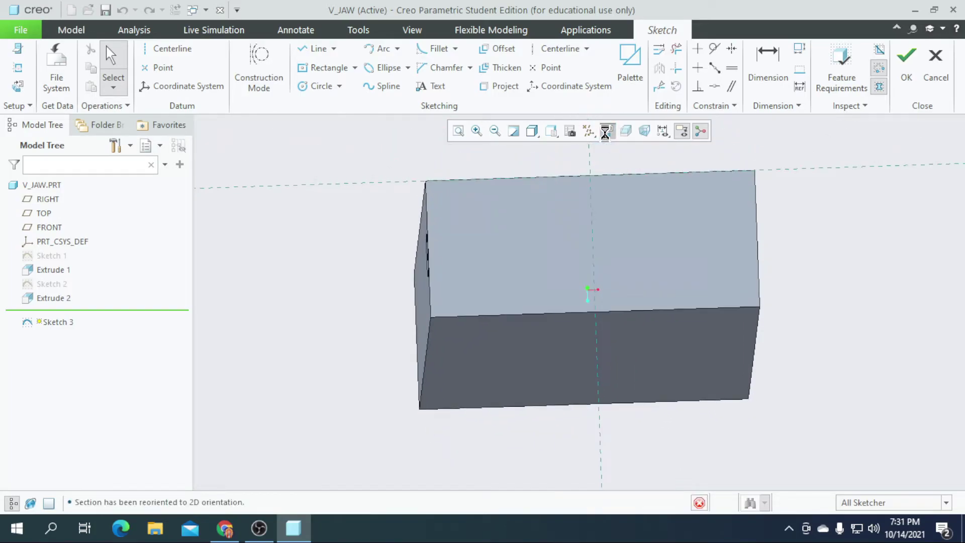
{"action": "left_click", "coordinate": [324, 87]}
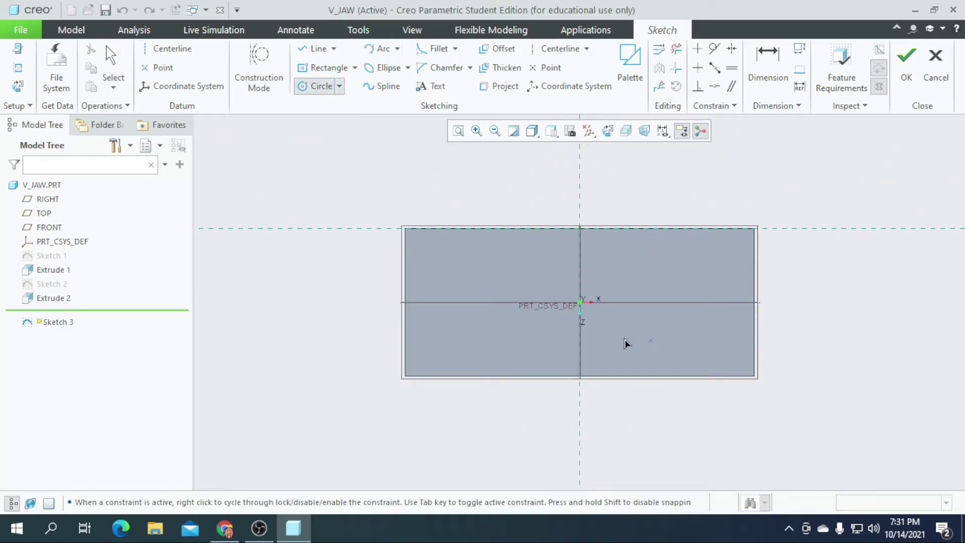
{"action": "left_click", "coordinate": [581, 301]}
{"action": "left_click", "coordinate": [616, 261]}
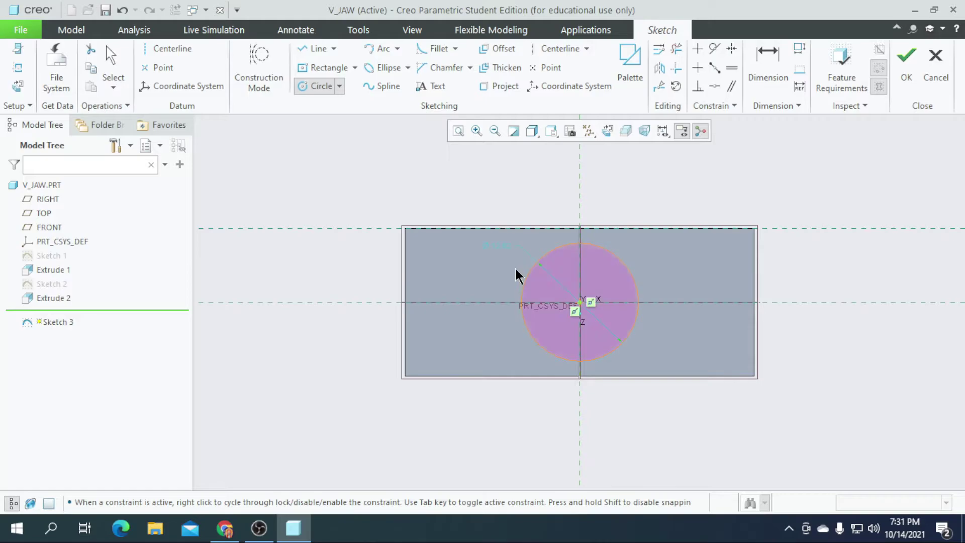
{"action": "middle_click", "coordinate": [520, 273]}
Set the end-face circle's diameter to 12 and finish the sketch
{"action": "double_click", "coordinate": [496, 241]}
{"action": "type", "text": "12"}
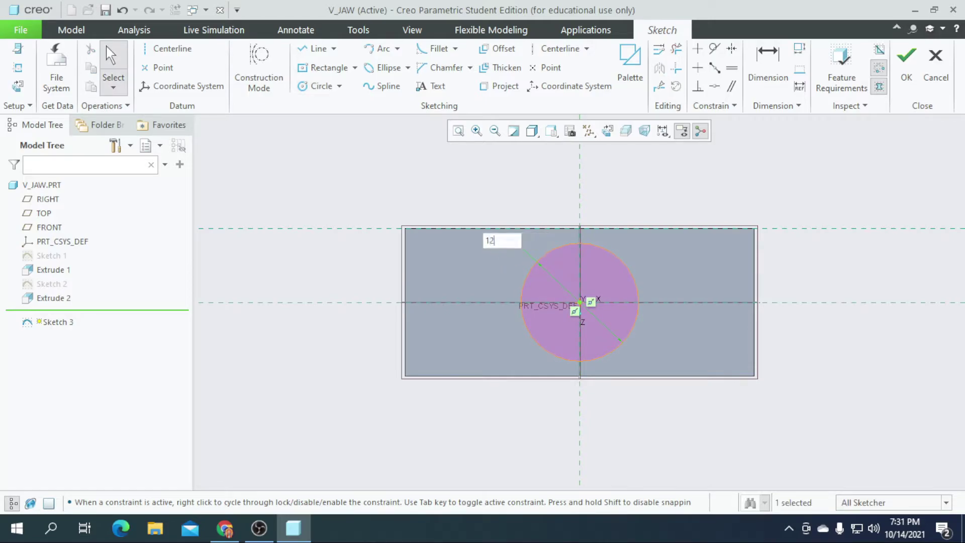
{"action": "key", "text": "Return"}
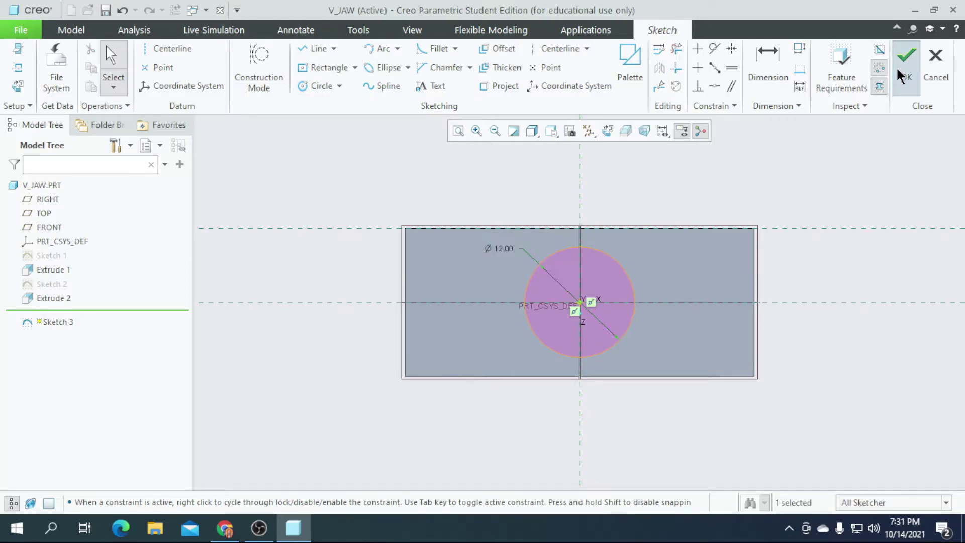
{"action": "left_click", "coordinate": [903, 70]}
Extrude the 12 mm circle into the block as a cut with a depth of 10
{"action": "left_click", "coordinate": [380, 76]}
{"action": "middle_click_drag", "start_coordinate": [565, 226], "coordinate": [338, 333]}
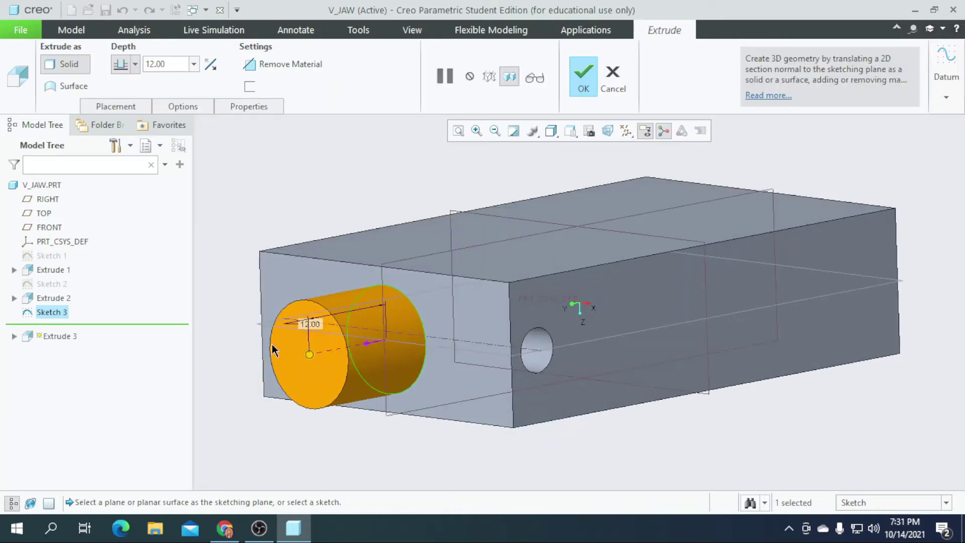
{"action": "left_click", "coordinate": [368, 343]}
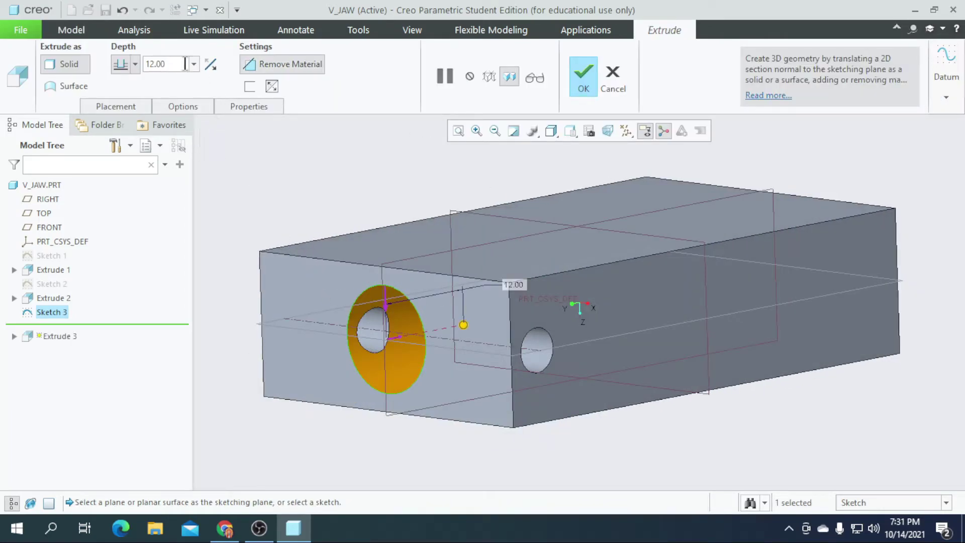
{"action": "type", "text": "10"}
{"action": "key", "text": "Return"}
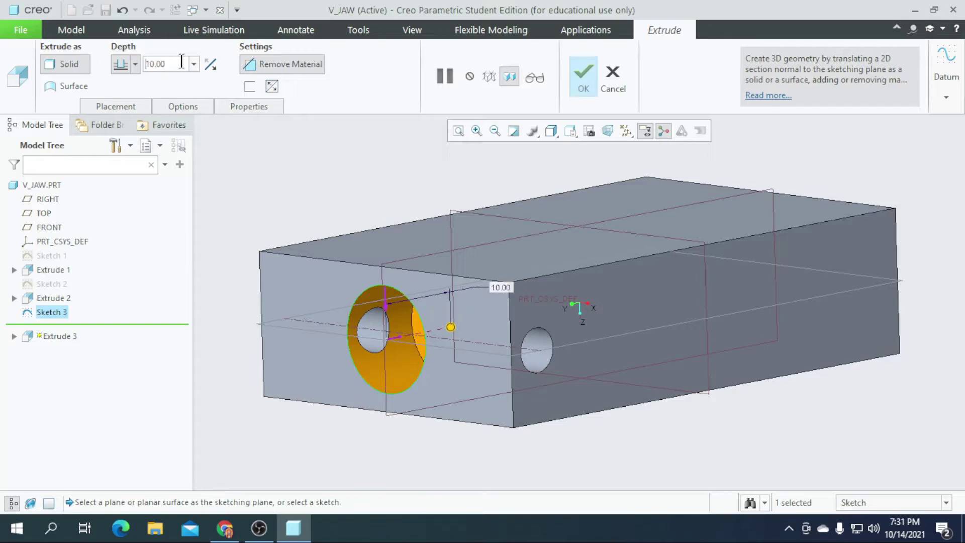
{"action": "mouse_move", "coordinate": [399, 196]}
{"action": "middle_mouse_down"}
{"action": "mouse_move", "coordinate": [431, 189]}
{"action": "mouse_move", "coordinate": [390, 181]}
{"action": "mouse_move", "coordinate": [400, 192]}
{"action": "middle_mouse_up"}
{"action": "left_click", "coordinate": [584, 81]}
Start a sketch on the large 38 by 60 face and add its two long side edges as sketch references
{"action": "scroll", "coordinate": [464, 250], "scroll_direction": "up", "scroll_amount": 2}
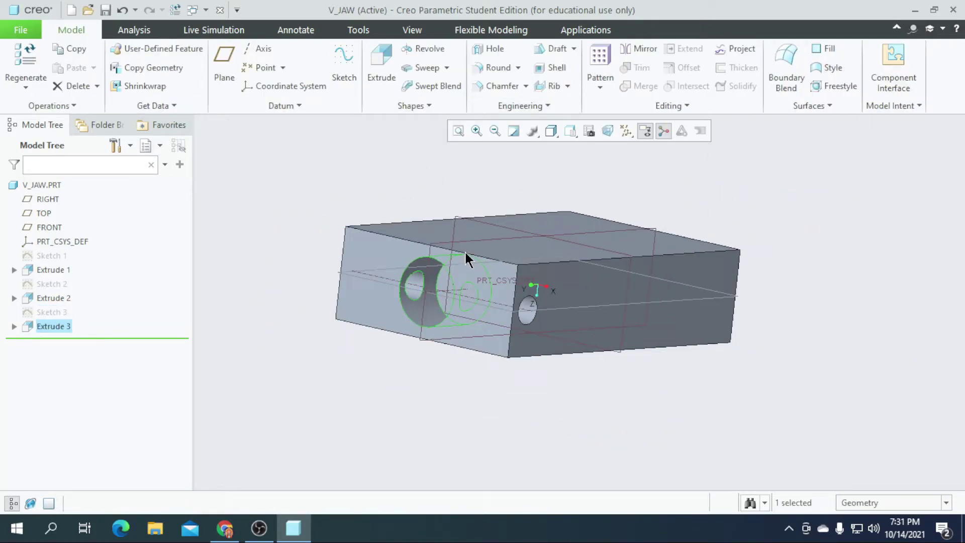
{"action": "mouse_move", "coordinate": [432, 420]}
{"action": "middle_mouse_down"}
{"action": "mouse_move", "coordinate": [426, 329]}
{"action": "mouse_move", "coordinate": [339, 352]}
{"action": "mouse_move", "coordinate": [418, 489]}
{"action": "mouse_move", "coordinate": [375, 504]}
{"action": "mouse_move", "coordinate": [390, 491]}
{"action": "mouse_move", "coordinate": [371, 463]}
{"action": "mouse_move", "coordinate": [392, 452]}
{"action": "mouse_move", "coordinate": [375, 449]}
{"action": "mouse_move", "coordinate": [377, 495]}
{"action": "mouse_move", "coordinate": [392, 481]}
{"action": "mouse_move", "coordinate": [392, 459]}
{"action": "mouse_move", "coordinate": [392, 478]}
{"action": "middle_mouse_up"}
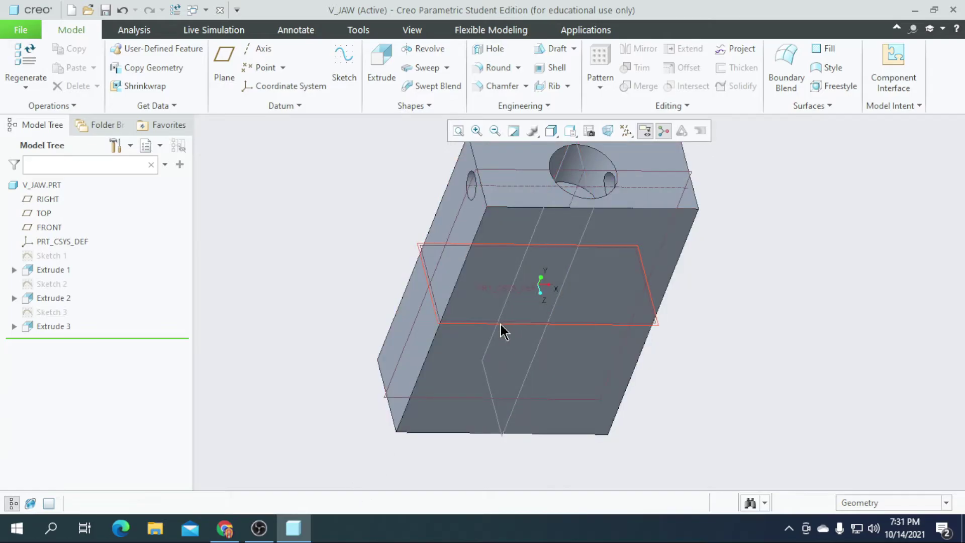
{"action": "left_click", "coordinate": [464, 362]}
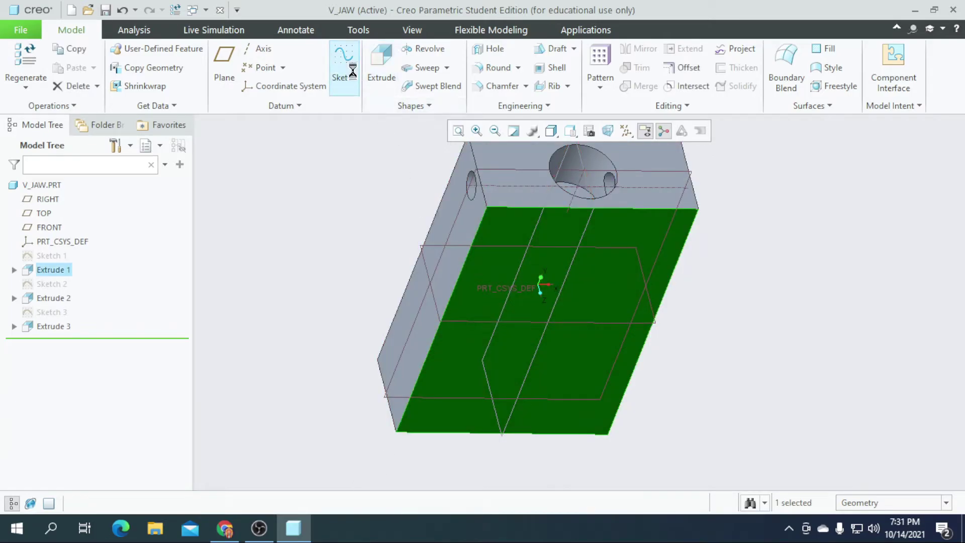
{"action": "left_click", "coordinate": [346, 57]}
{"action": "left_click", "coordinate": [607, 131]}
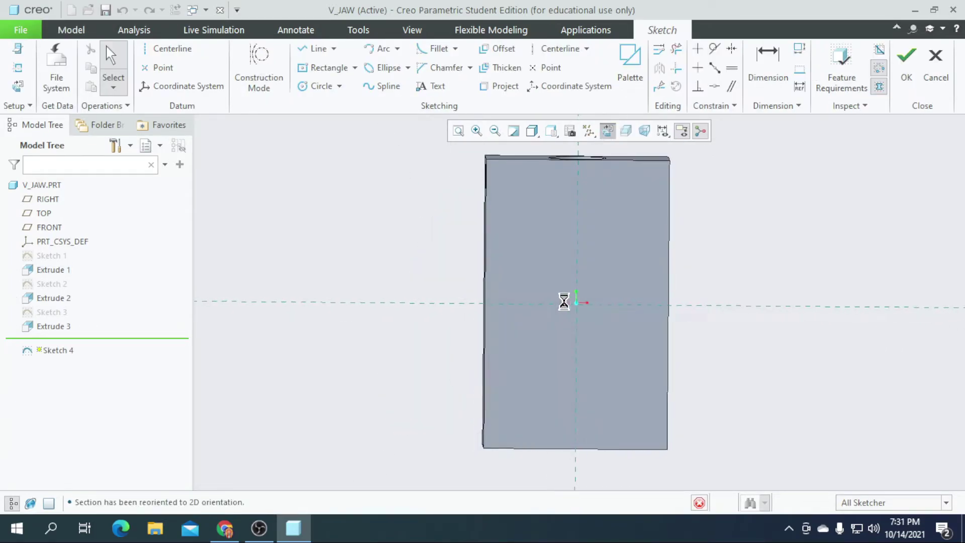
{"action": "scroll", "coordinate": [553, 376], "scroll_direction": "up", "scroll_amount": 5}
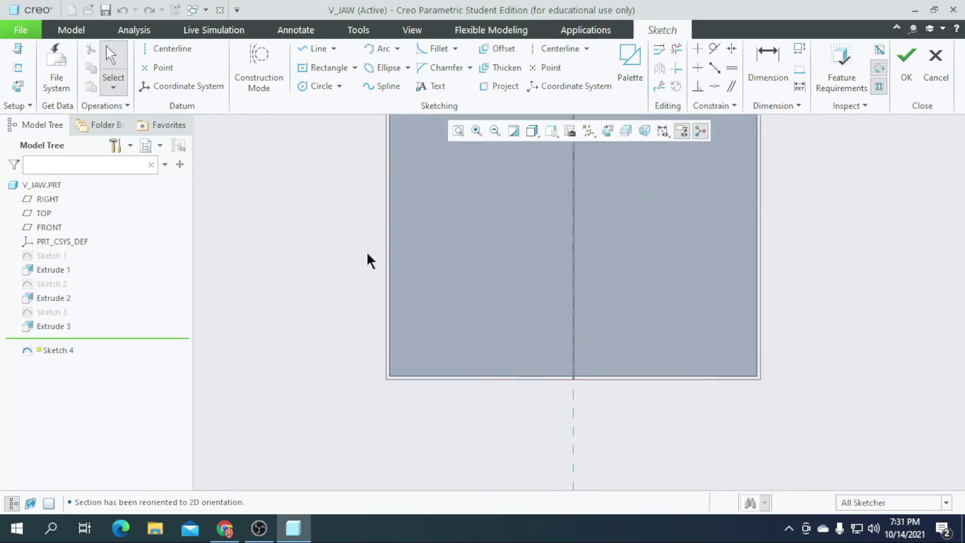
{"action": "left_click", "coordinate": [19, 71]}
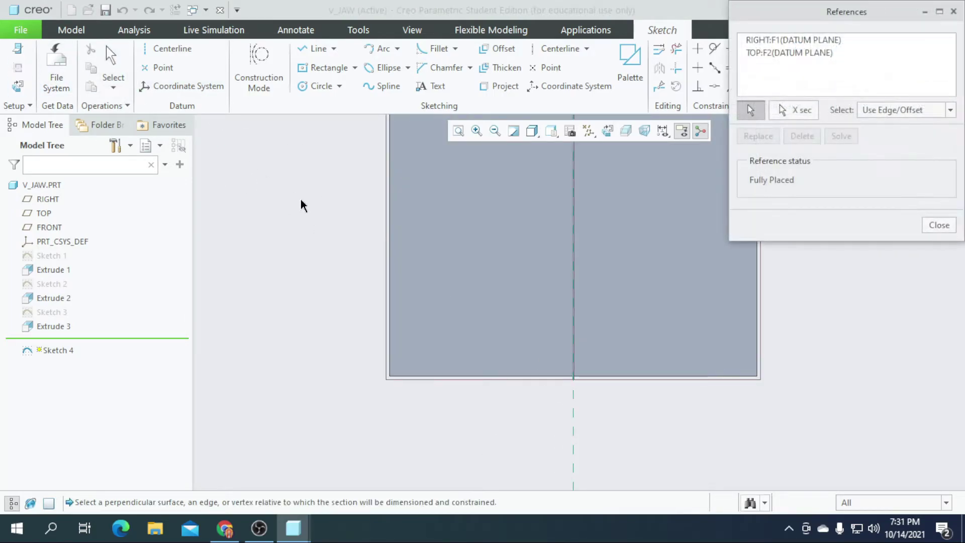
{"action": "left_click", "coordinate": [390, 319]}
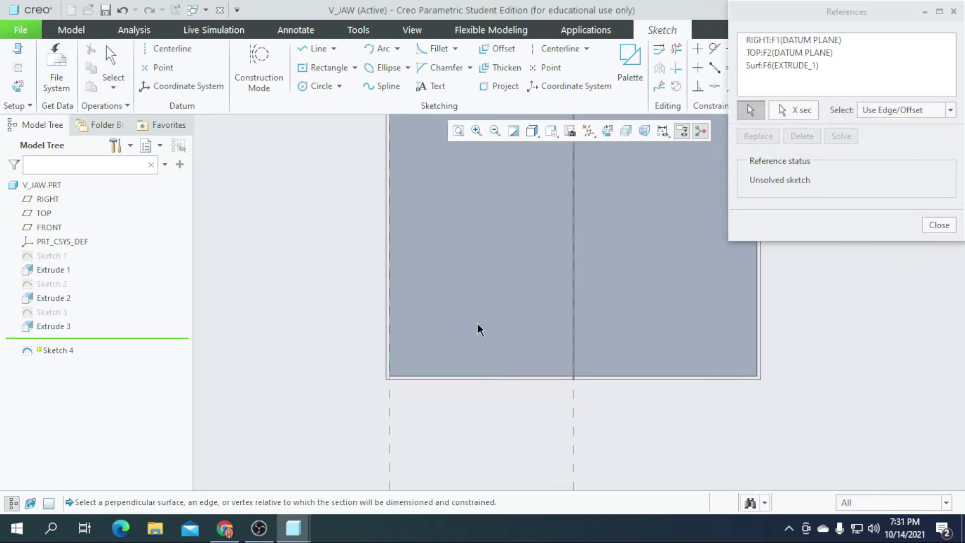
{"action": "left_click", "coordinate": [760, 327]}
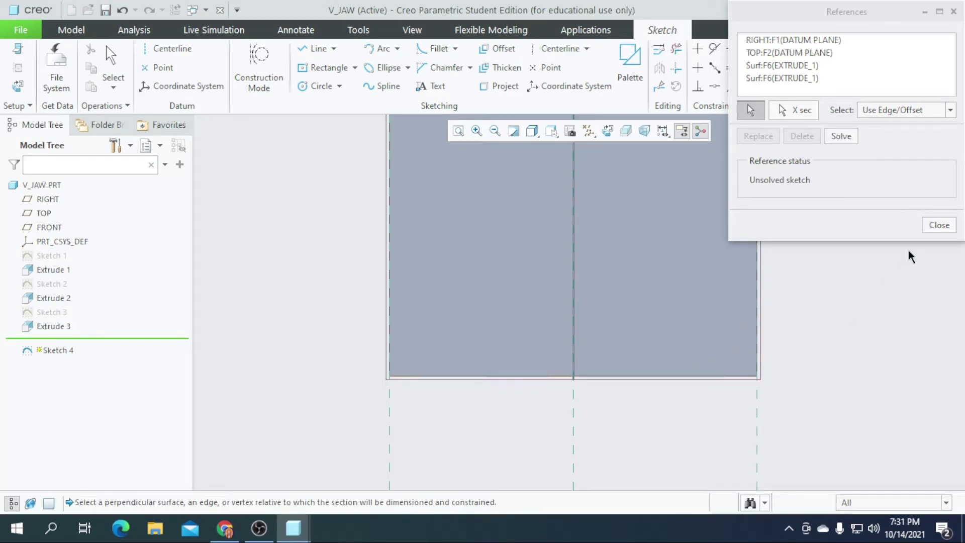
{"action": "left_click", "coordinate": [927, 225]}
Sketch a vertical line about 2.9 high up from the lower edge near its left corner, continued by a horizontal line to the right
{"action": "scroll", "coordinate": [417, 402], "scroll_direction": "down", "scroll_amount": 3}
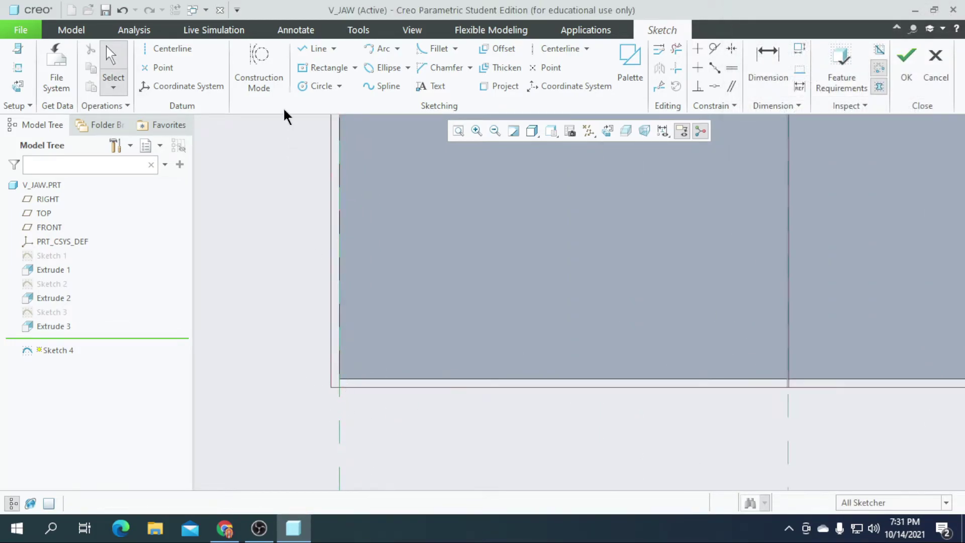
{"action": "left_click", "coordinate": [308, 52]}
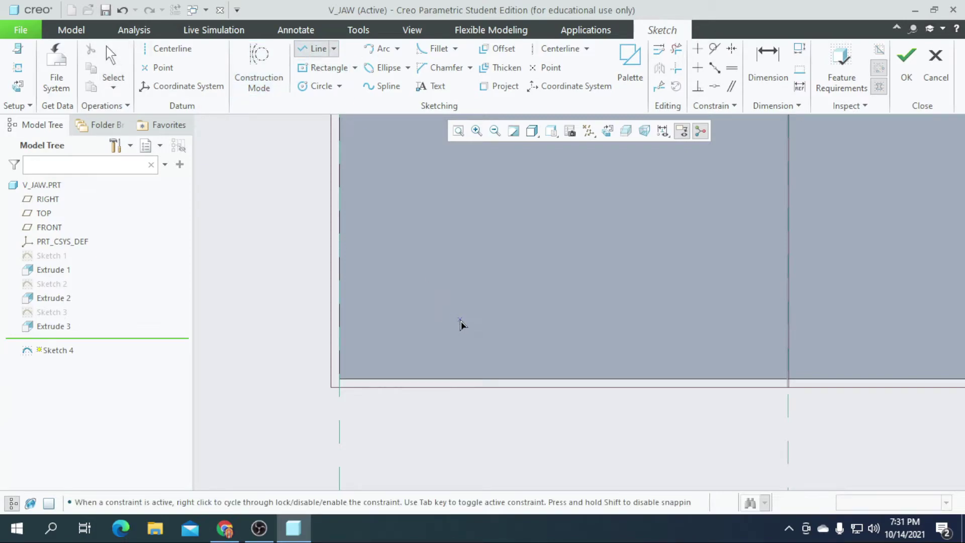
{"action": "left_click", "coordinate": [413, 379]}
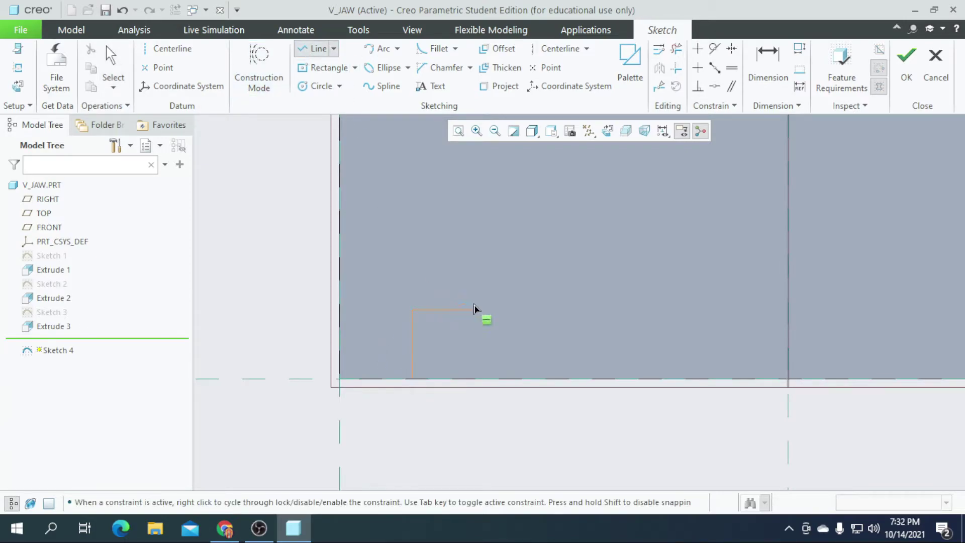
{"action": "left_click", "coordinate": [507, 310]}
{"action": "middle_click", "coordinate": [393, 373]}
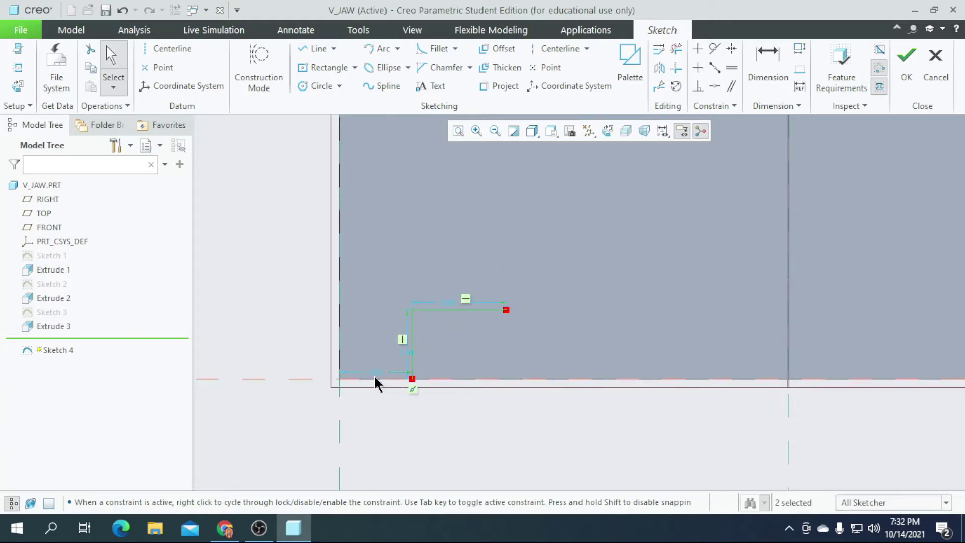
Set the vertical line 4 from the left edge, its height to 2 and the horizontal line's length to 3
{"action": "double_click", "coordinate": [376, 373]}
{"action": "type", "text": "4"}
{"action": "key", "text": "Return"}
{"action": "double_click", "coordinate": [438, 347]}
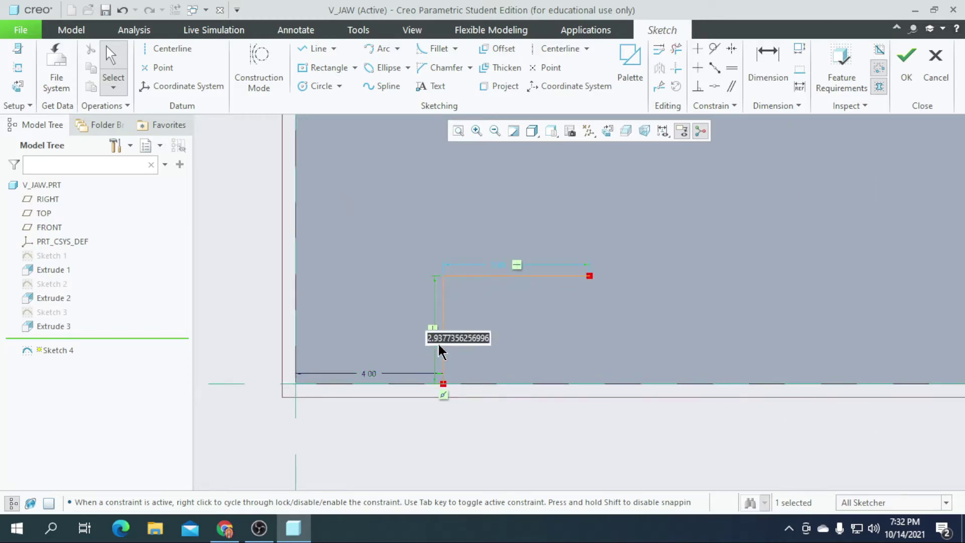
{"action": "type", "text": "2"}
{"action": "key", "text": "Return"}
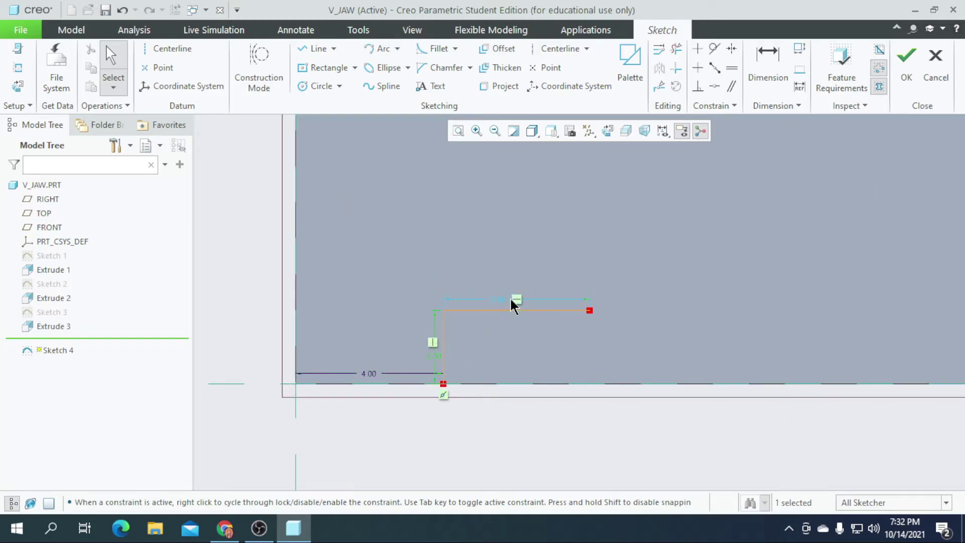
{"action": "double_click", "coordinate": [504, 301]}
{"action": "type", "text": "3"}
{"action": "key", "text": "Return"}
Continue the line from the open end with four more equal steps, 2 high and 3 wide, up to the face's vertical middle
{"action": "left_click", "coordinate": [317, 48]}
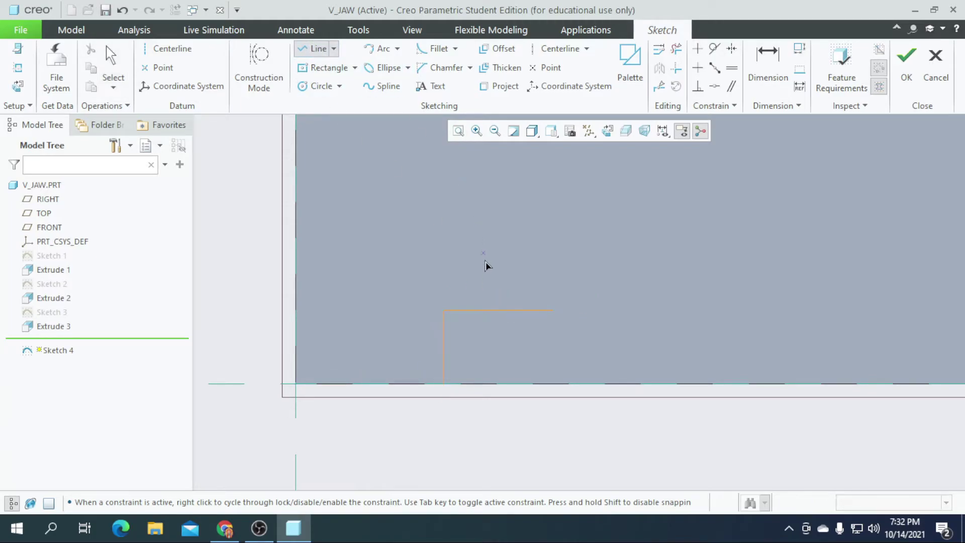
{"action": "left_click", "coordinate": [554, 311]}
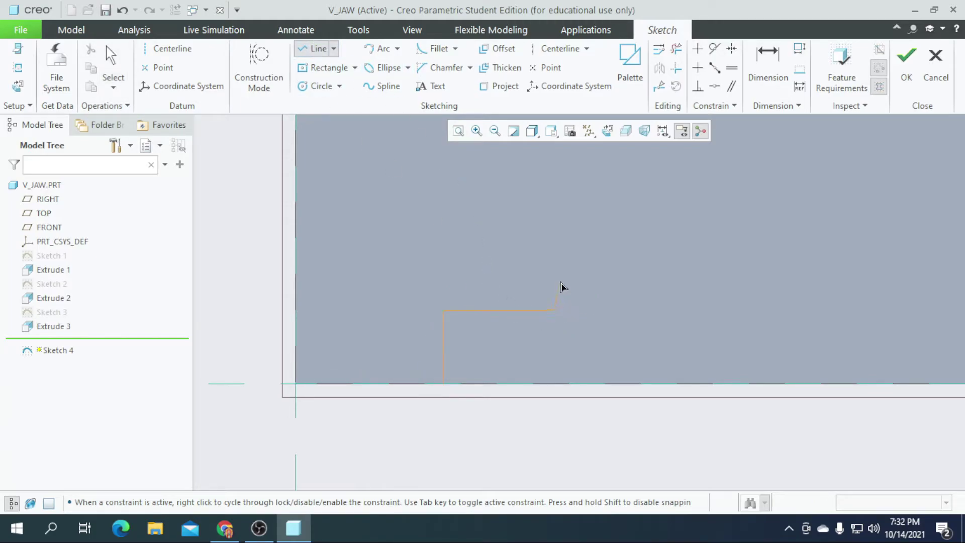
{"action": "left_click", "coordinate": [555, 238]}
{"action": "left_click", "coordinate": [665, 237]}
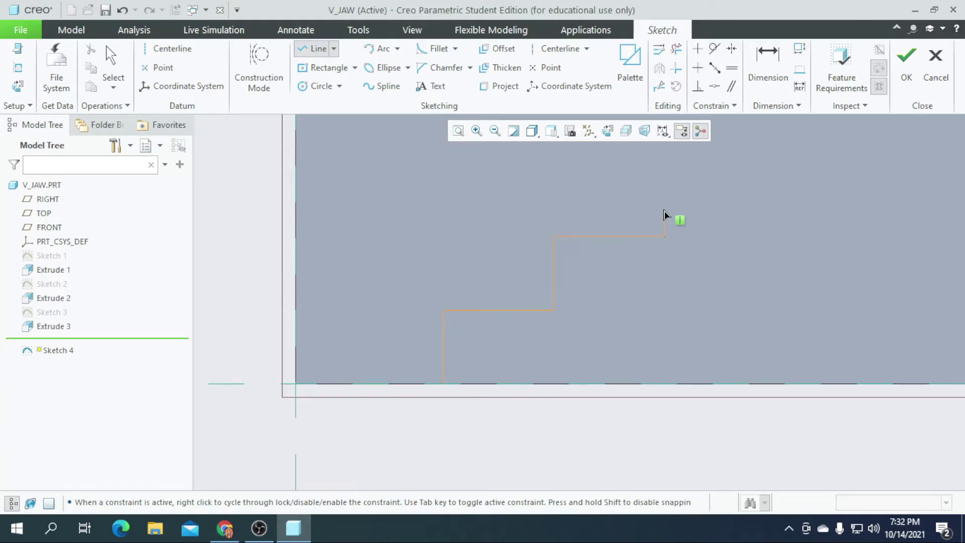
{"action": "left_click", "coordinate": [663, 166]}
{"action": "scroll", "coordinate": [596, 282], "scroll_direction": "up", "scroll_amount": 2}
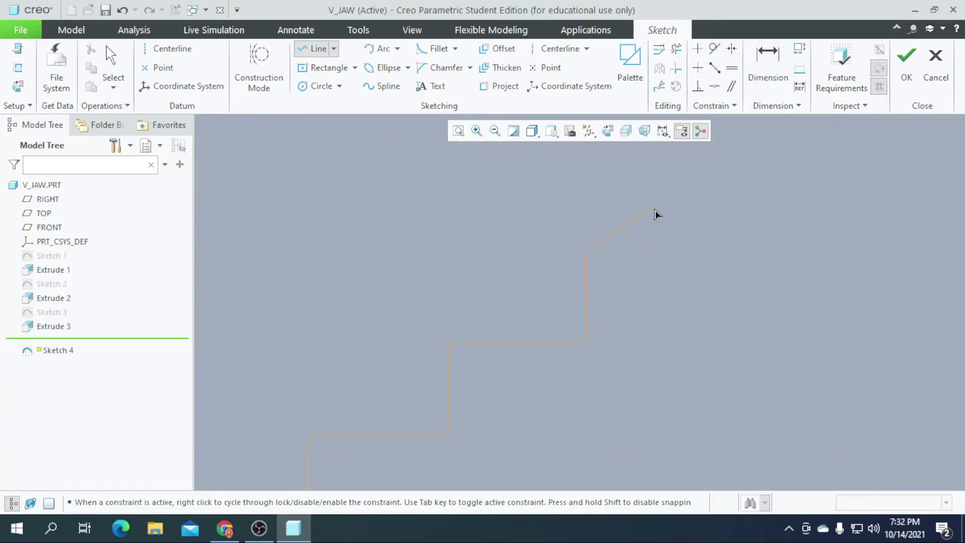
{"action": "left_click", "coordinate": [726, 251]}
{"action": "scroll", "coordinate": [604, 331], "scroll_direction": "down", "scroll_amount": 3}
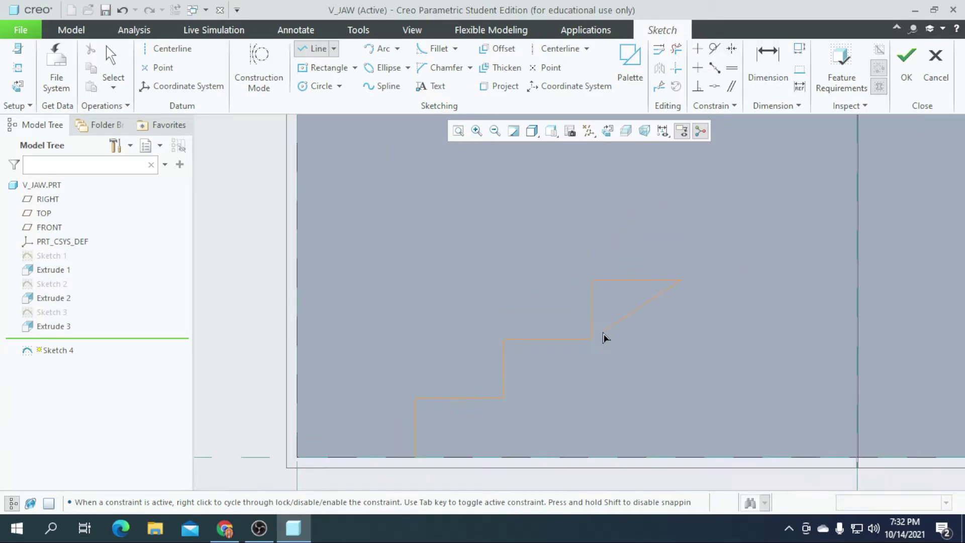
{"action": "left_click", "coordinate": [666, 243]}
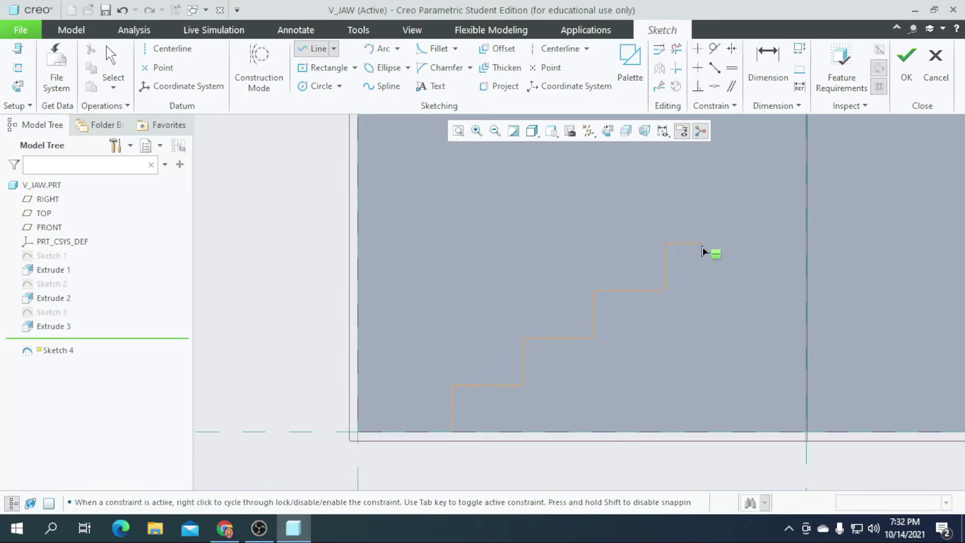
{"action": "left_click", "coordinate": [735, 244]}
{"action": "left_click", "coordinate": [735, 198]}
{"action": "left_click", "coordinate": [804, 202]}
{"action": "scroll", "coordinate": [575, 267], "scroll_direction": "down", "scroll_amount": 3}
{"action": "scroll", "coordinate": [671, 256], "scroll_direction": "up", "scroll_amount": 3}
{"action": "middle_click", "coordinate": [649, 286]}
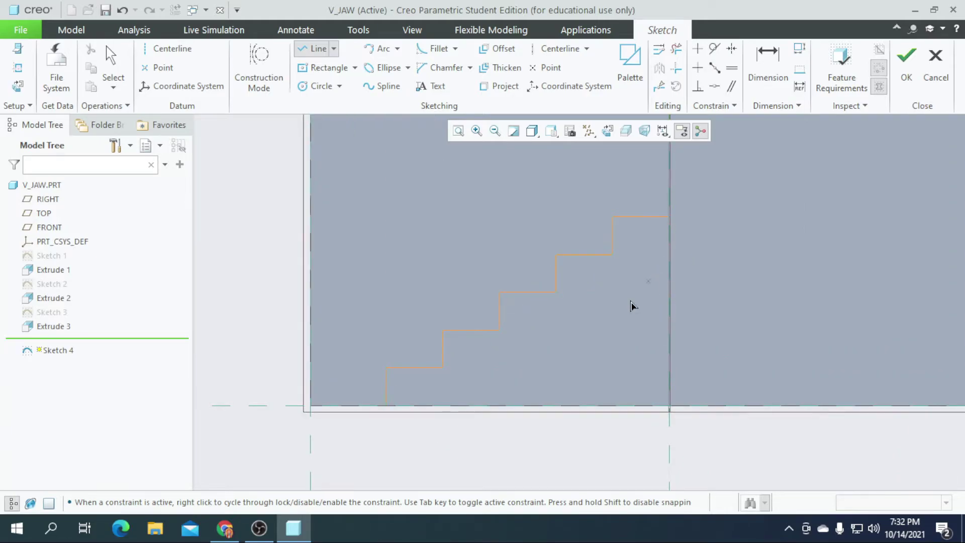
Add a vertical centerline along the middle of the face, through the upper end of the stepped line
{"action": "left_click", "coordinate": [111, 58]}
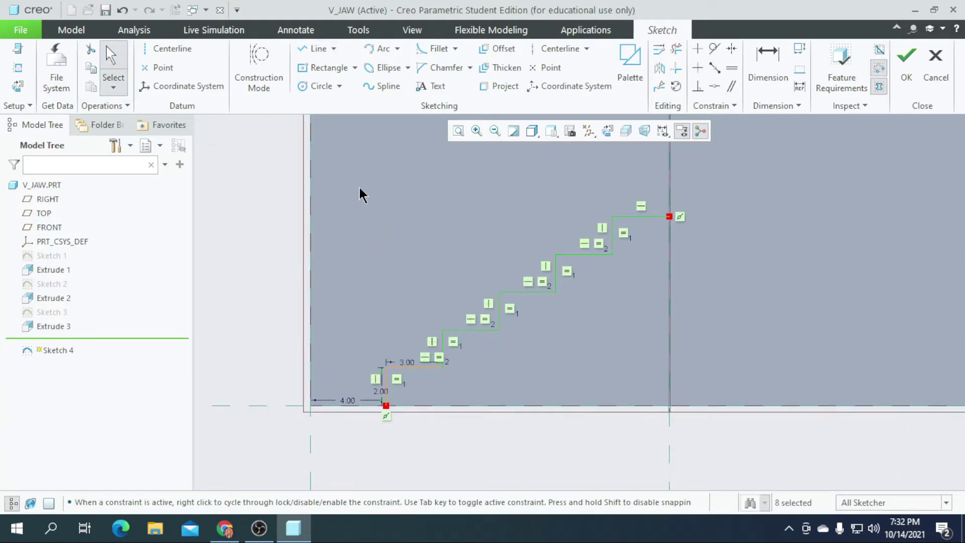
{"action": "mouse_move", "coordinate": [362, 236]}
{"action": "left_mouse_down"}
{"action": "mouse_move", "coordinate": [533, 432]}
{"action": "mouse_move", "coordinate": [571, 434]}
{"action": "left_mouse_up"}
{"action": "left_click", "coordinate": [586, 436]}
{"action": "left_click", "coordinate": [560, 49]}
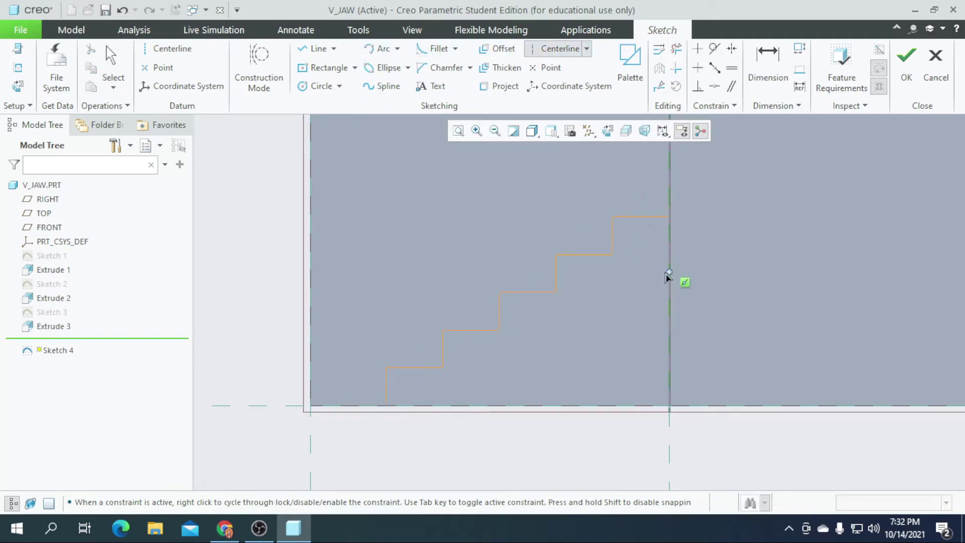
{"action": "left_click", "coordinate": [670, 346]}
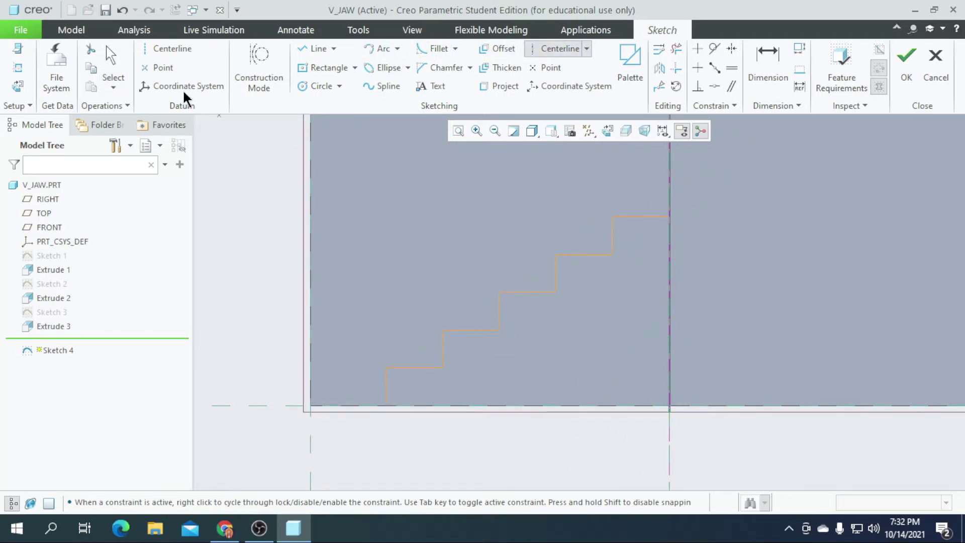
Mirror the whole stepped line about the vertical centerline
{"action": "left_click", "coordinate": [111, 63]}
{"action": "left_click_drag", "start_coordinate": [348, 139], "coordinate": [676, 441]}
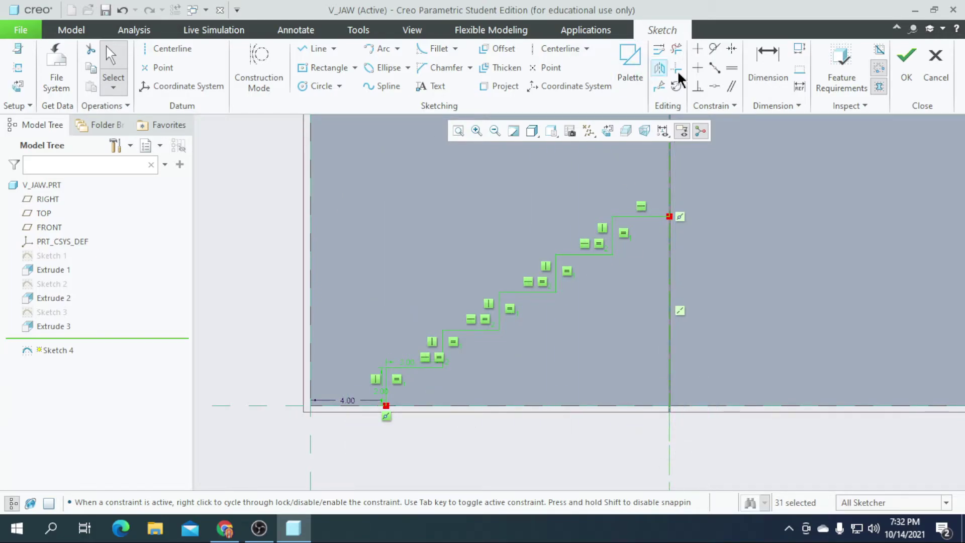
{"action": "left_click", "coordinate": [660, 69]}
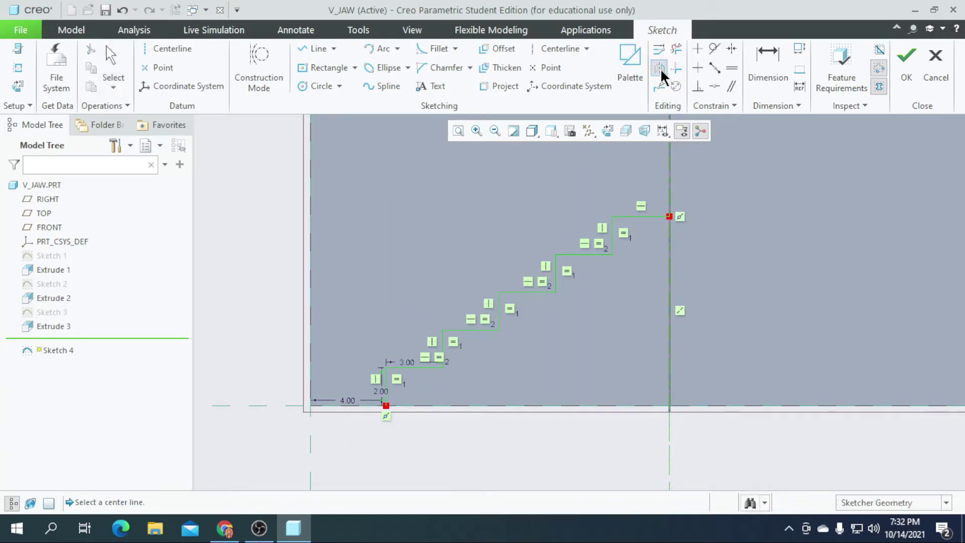
{"action": "left_click", "coordinate": [670, 171]}
{"action": "scroll", "coordinate": [536, 227], "scroll_direction": "down", "scroll_amount": 3}
{"action": "scroll", "coordinate": [681, 298], "scroll_direction": "up", "scroll_amount": 1}
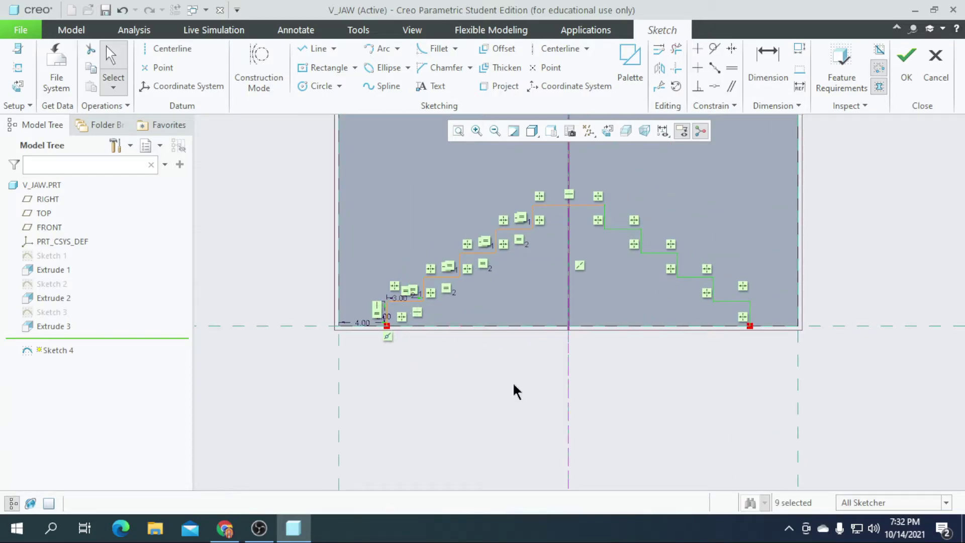
Close the stepped profile with a horizontal line along the block's lower edge and finish the sketch
{"action": "left_click", "coordinate": [314, 49]}
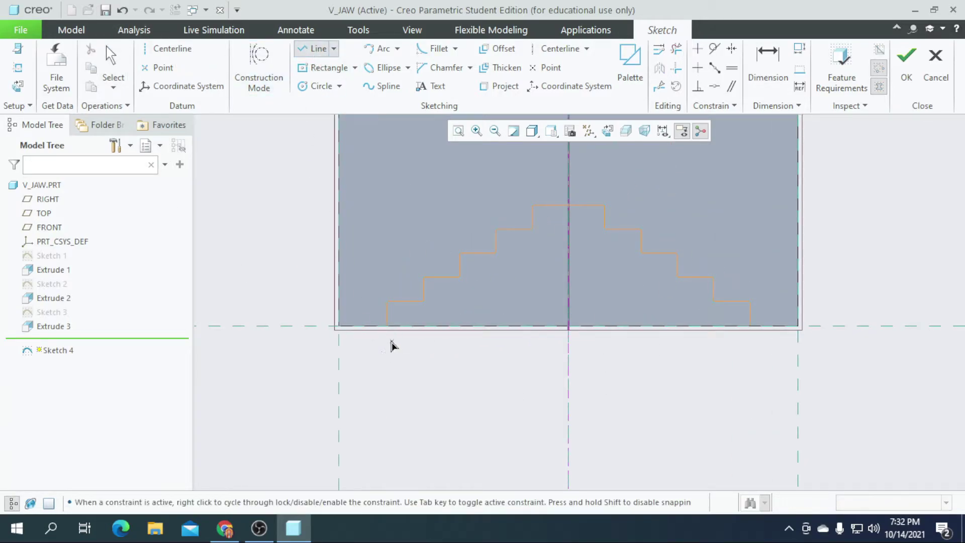
{"action": "left_click", "coordinate": [392, 329]}
{"action": "left_click", "coordinate": [747, 334]}
{"action": "middle_click", "coordinate": [534, 411]}
{"action": "scroll", "coordinate": [533, 412], "scroll_direction": "down", "scroll_amount": 1}
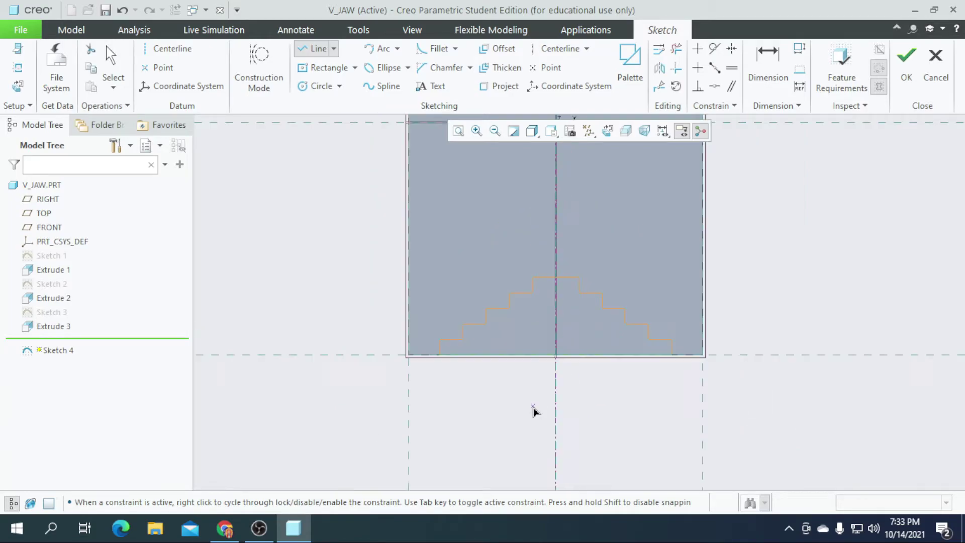
{"action": "left_click", "coordinate": [904, 66]}
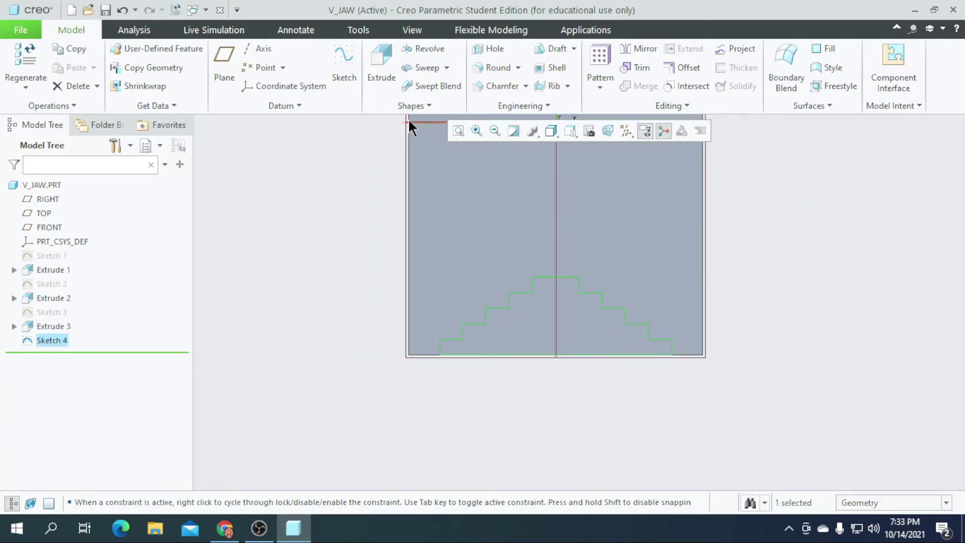
Extrude the stepped profile symmetrically about the sketch plane as a material-removing cut through the block, with a depth of about 60.90
{"action": "left_click", "coordinate": [381, 75]}
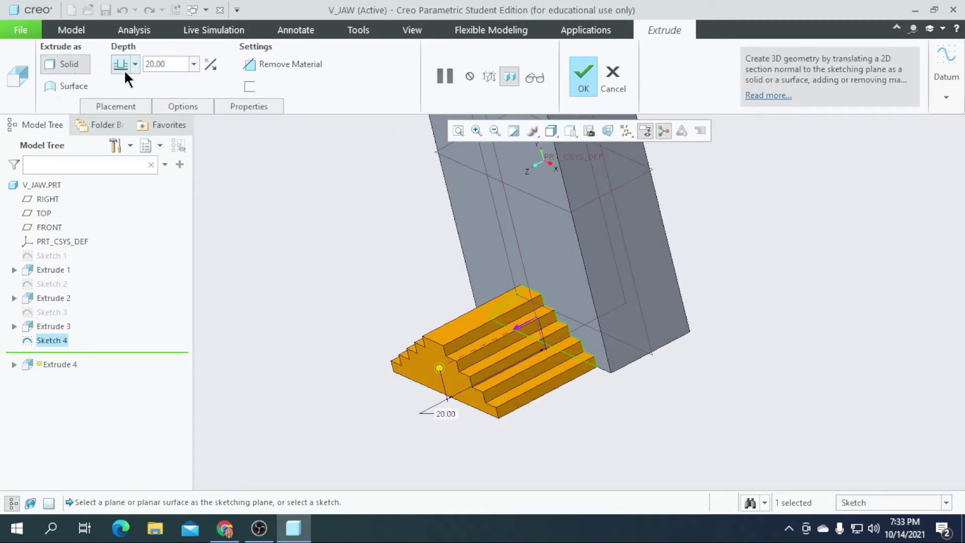
{"action": "left_click", "coordinate": [134, 64]}
{"action": "left_click", "coordinate": [121, 122]}
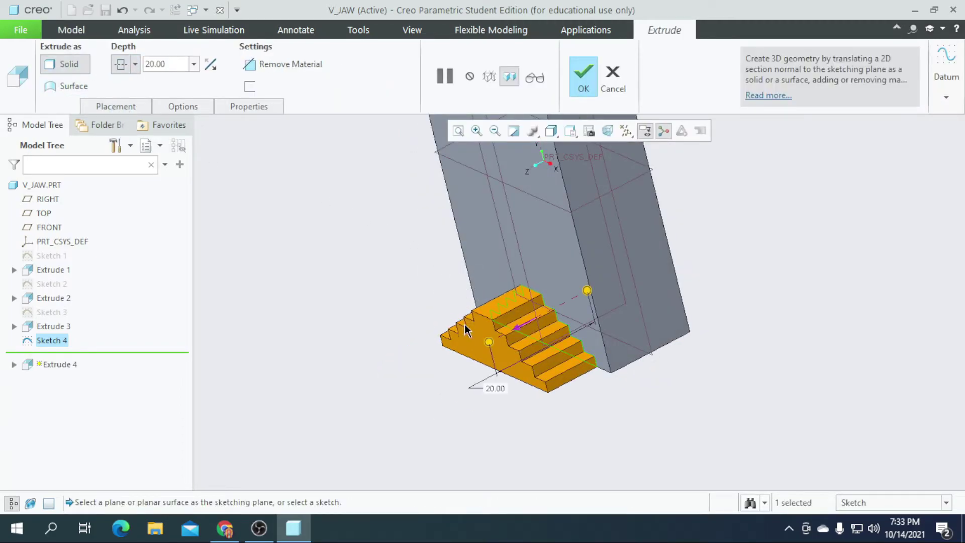
{"action": "left_click_drag", "start_coordinate": [487, 342], "coordinate": [387, 394]}
{"action": "left_click", "coordinate": [282, 62]}
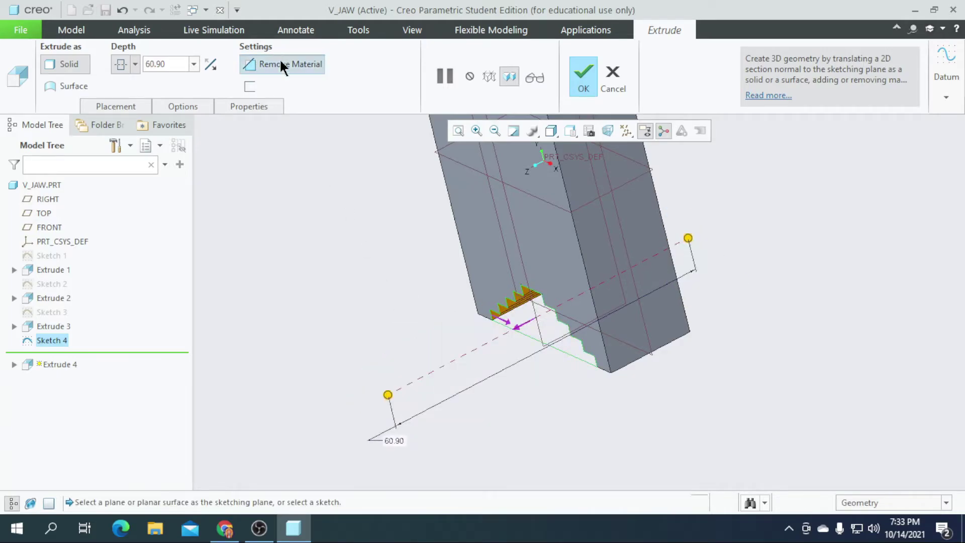
{"action": "left_click", "coordinate": [583, 76]}
{"action": "left_click", "coordinate": [547, 420]}
{"action": "middle_click_drag", "start_coordinate": [548, 420], "coordinate": [674, 378]}
{"action": "middle_click_drag", "start_coordinate": [550, 349], "coordinate": [631, 347]}
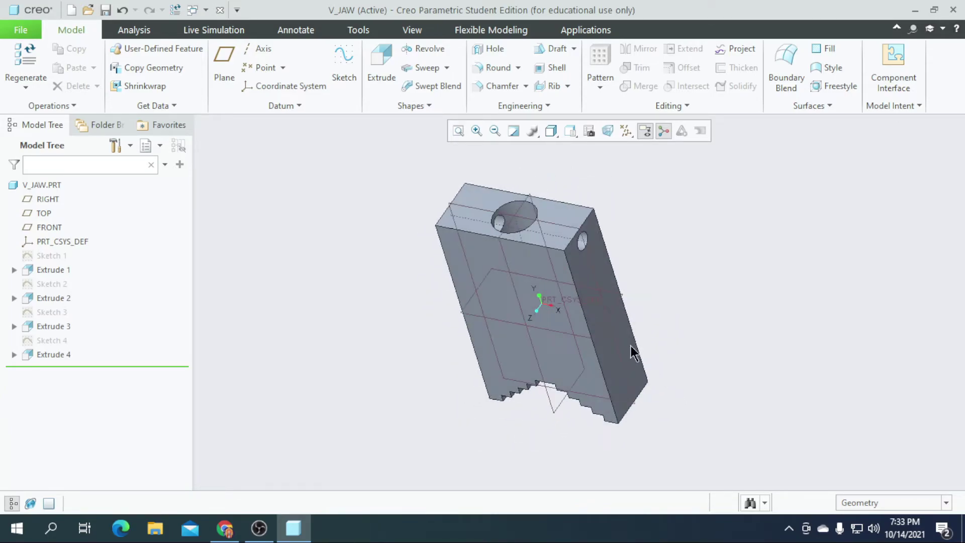
Save the V_JAW part in the Viceworking folder and close its window
{"action": "left_click", "coordinate": [105, 10]}
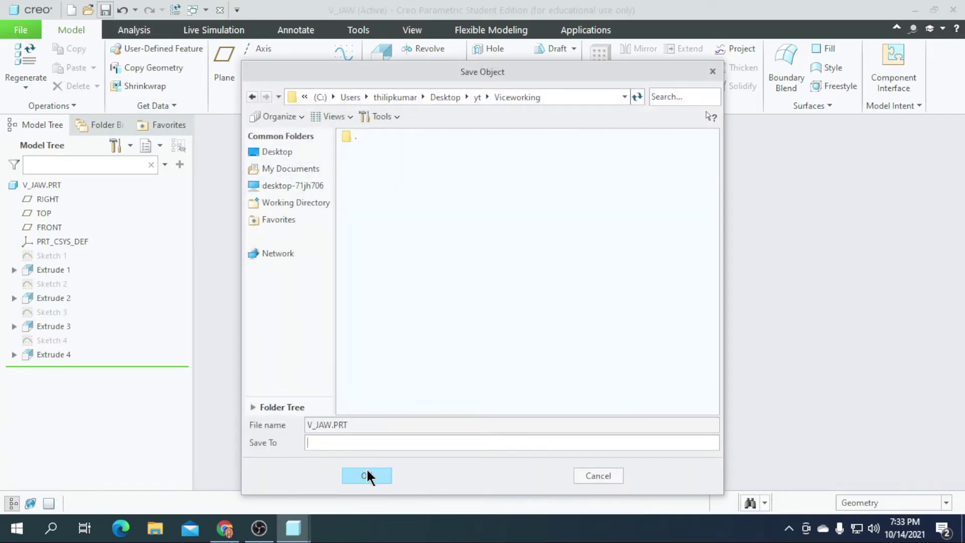
{"action": "left_click", "coordinate": [368, 474]}
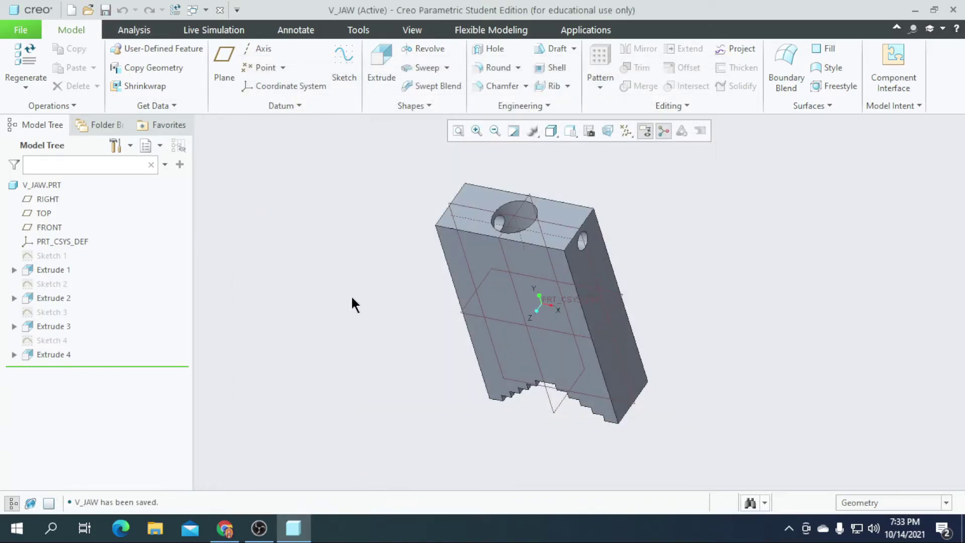
{"action": "left_click", "coordinate": [220, 10]}
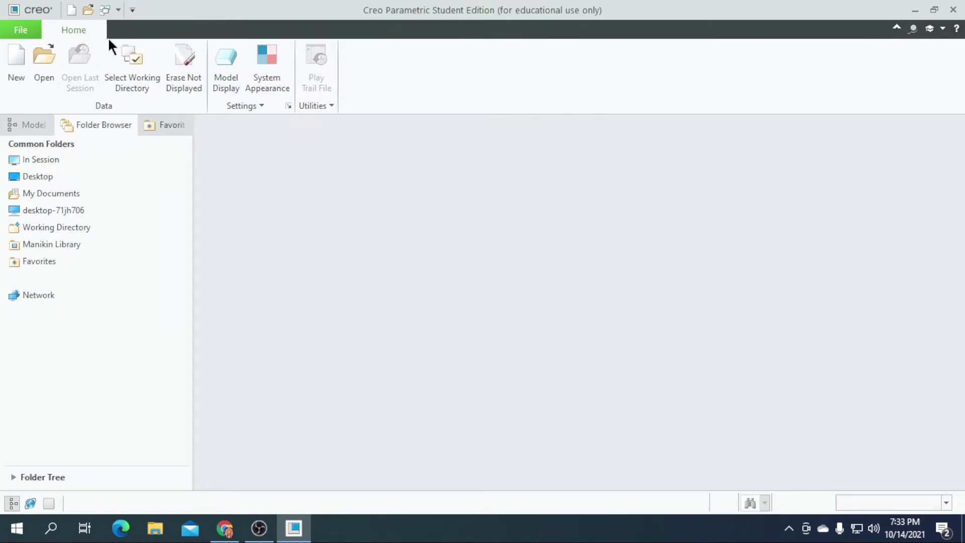
Create a new solid part named v_setscrew from the mmns_part_solid template instead of the default template
{"action": "left_click", "coordinate": [17, 65]}
{"action": "left_click", "coordinate": [341, 384]}
{"action": "double_click", "coordinate": [454, 318]}
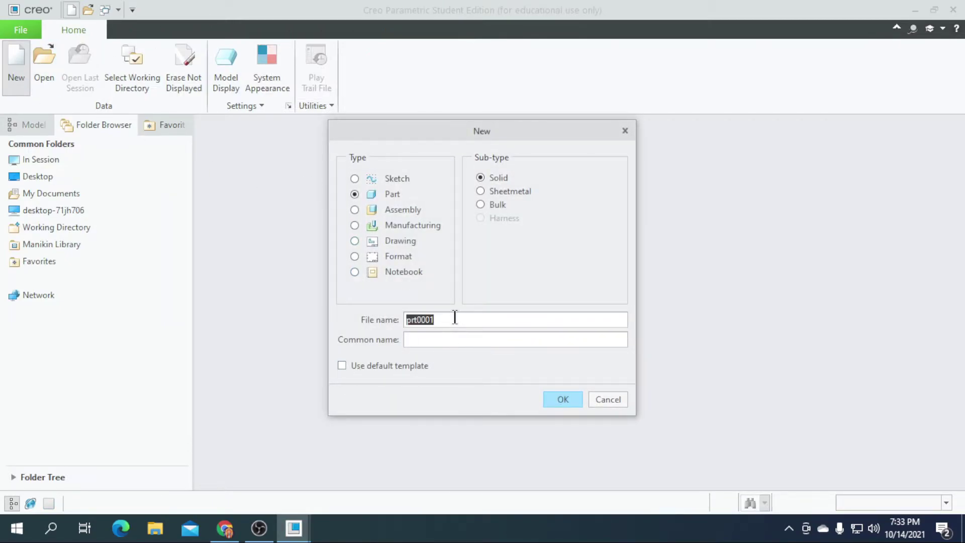
{"action": "key", "text": "BackSpace"}
{"action": "type", "text": "p"}
{"action": "key", "text": "BackSpace"}
{"action": "type", "text": "v_setscrew"}
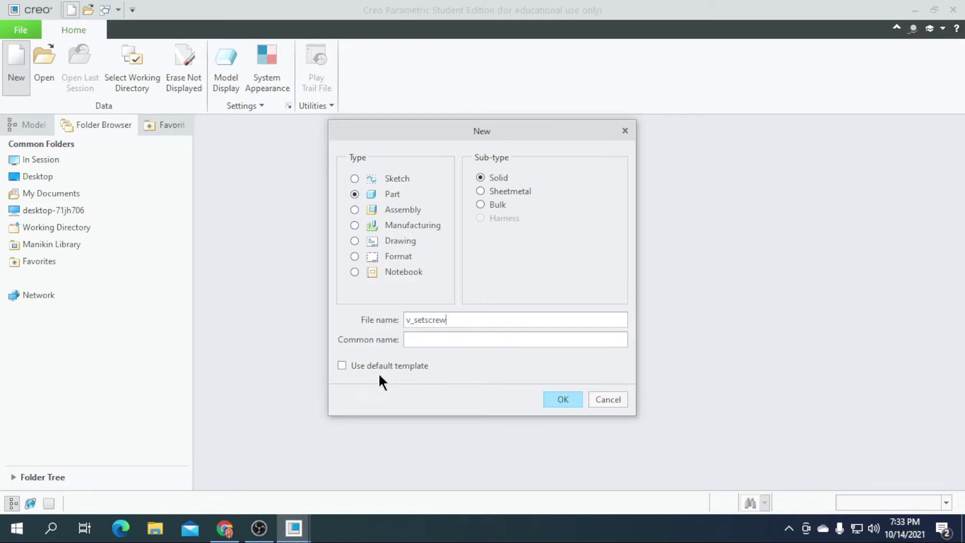
{"action": "left_click", "coordinate": [560, 397]}
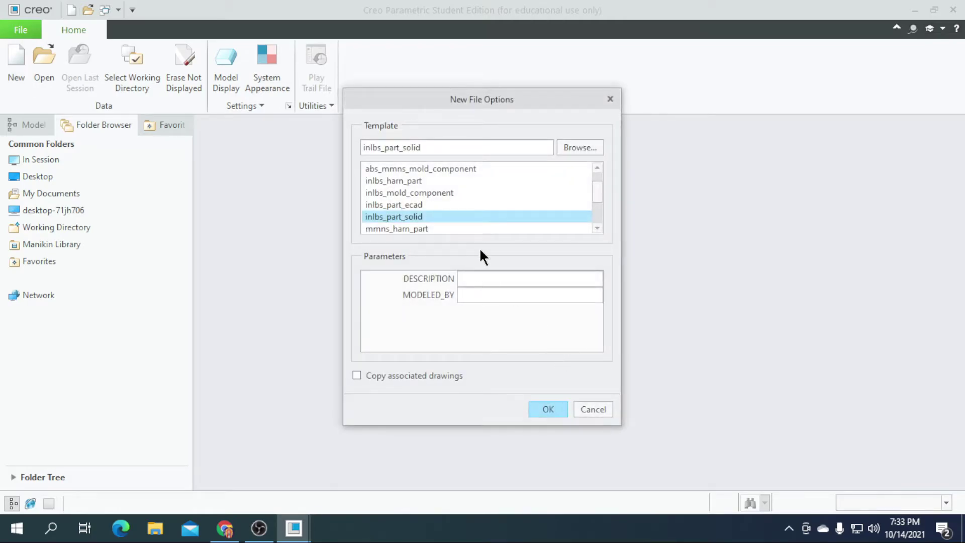
{"action": "scroll", "coordinate": [447, 212], "scroll_direction": "down", "scroll_amount": 2}
{"action": "left_click", "coordinate": [365, 192]}
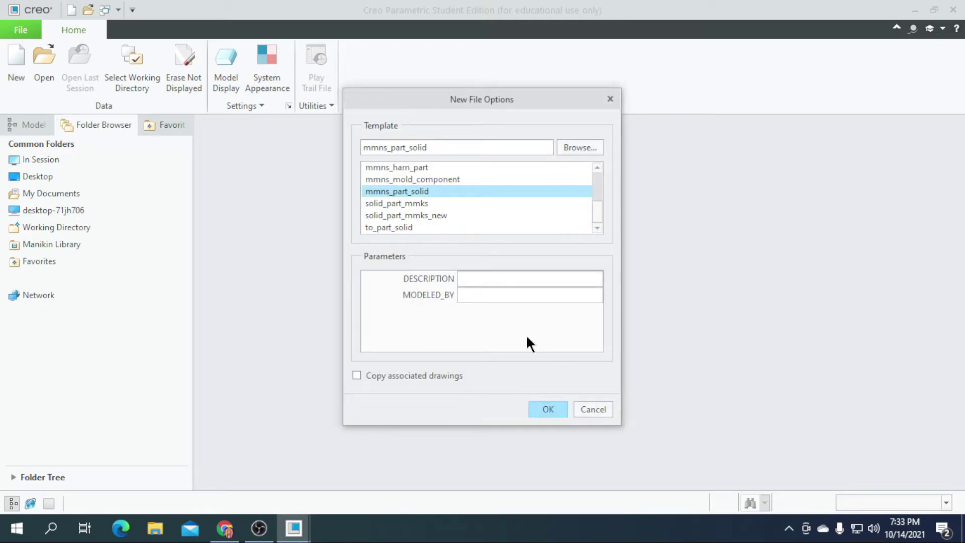
{"action": "left_click", "coordinate": [548, 409]}
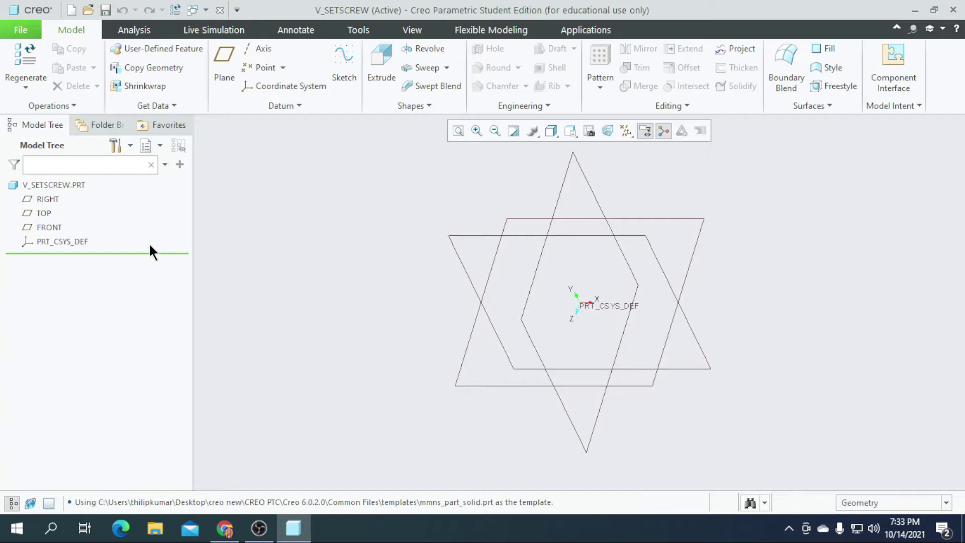
Start a sketch on the RIGHT plane, viewed straight on, and sketch a circle centred on the origin
{"action": "left_click", "coordinate": [46, 200]}
{"action": "left_click", "coordinate": [344, 67]}
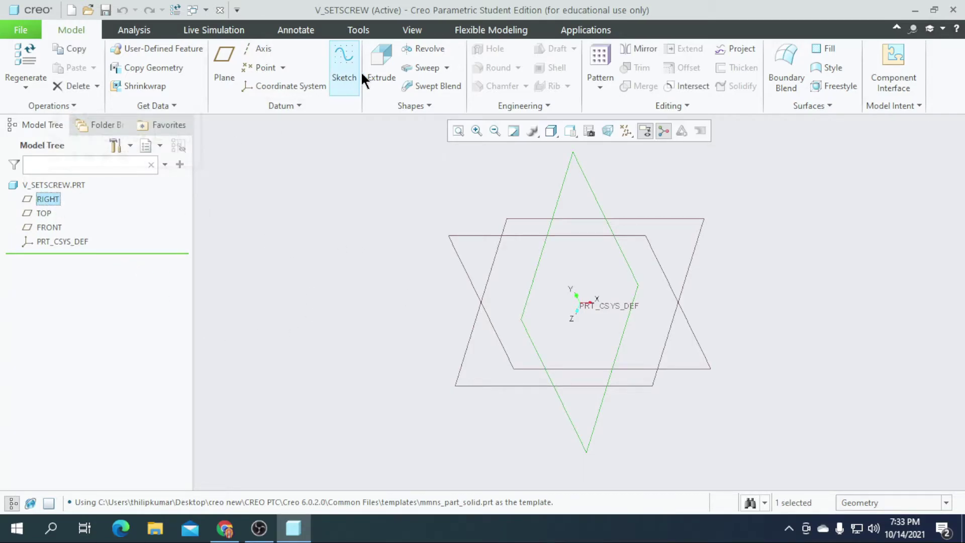
{"action": "left_click", "coordinate": [584, 140]}
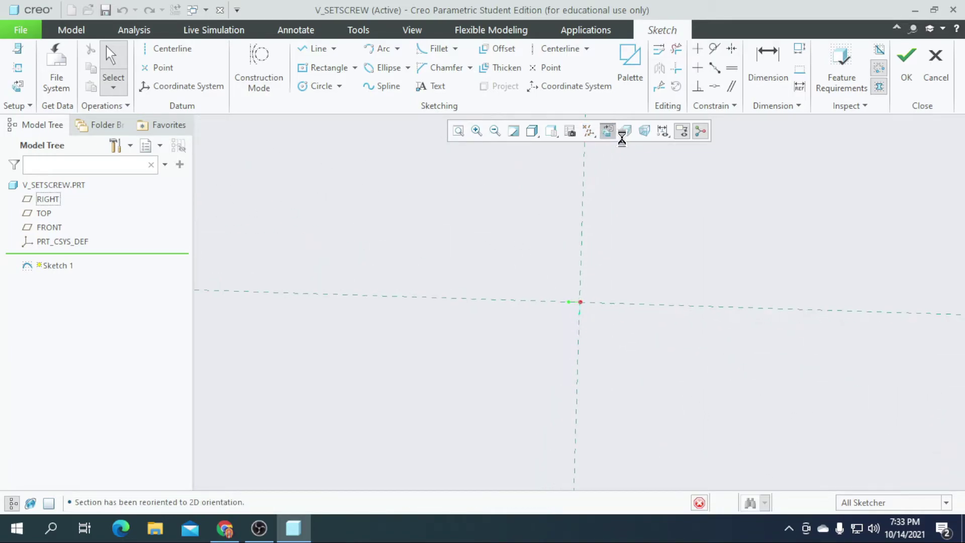
{"action": "left_click", "coordinate": [317, 90]}
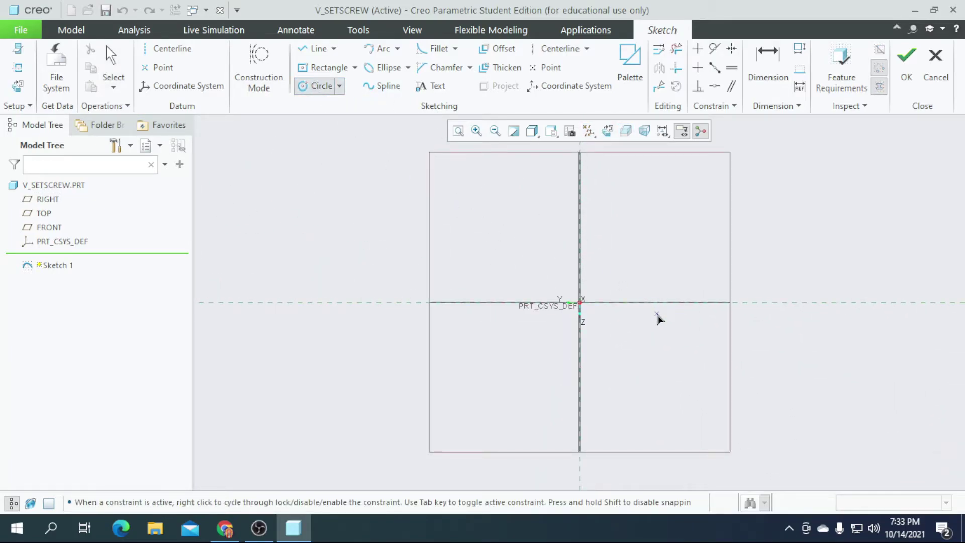
{"action": "scroll", "coordinate": [657, 311], "scroll_direction": "up", "scroll_amount": 1}
{"action": "left_click", "coordinate": [561, 300]}
{"action": "left_click", "coordinate": [642, 231]}
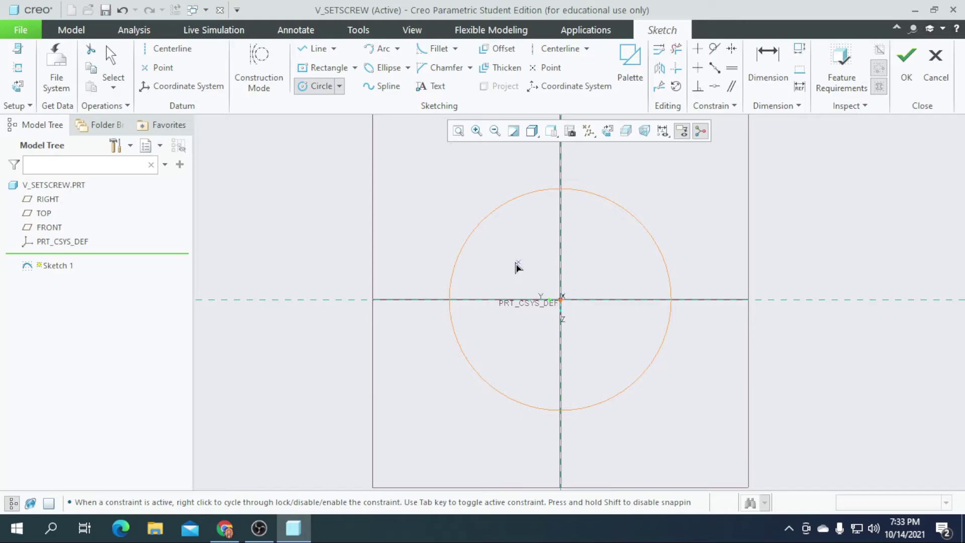
Set the circle's diameter to 5 and finish the sketch
{"action": "middle_click", "coordinate": [425, 209]}
{"action": "type", "text": "5"}
{"action": "key", "text": "Return"}
{"action": "scroll", "coordinate": [565, 308], "scroll_direction": "down", "scroll_amount": 5}
{"action": "scroll", "coordinate": [496, 322], "scroll_direction": "up", "scroll_amount": 4}
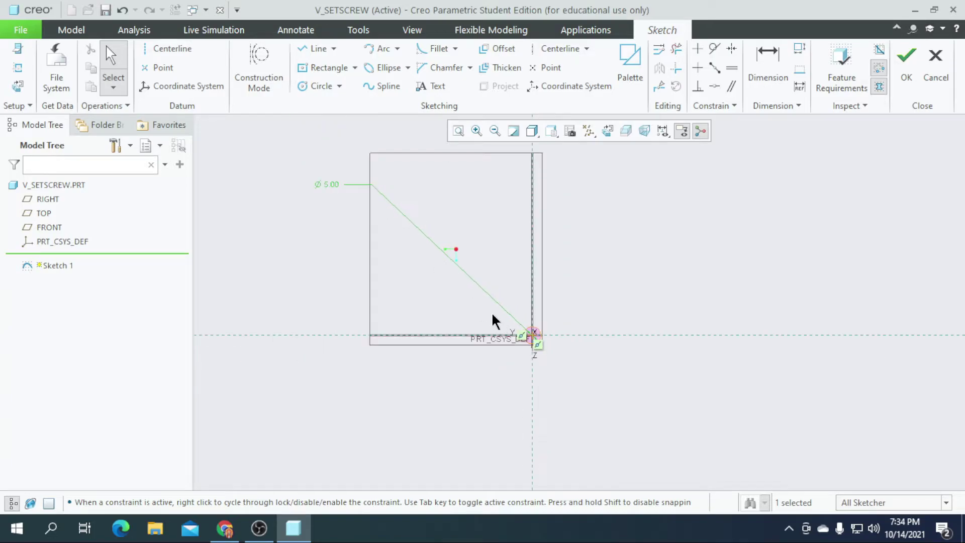
{"action": "left_click", "coordinate": [907, 58]}
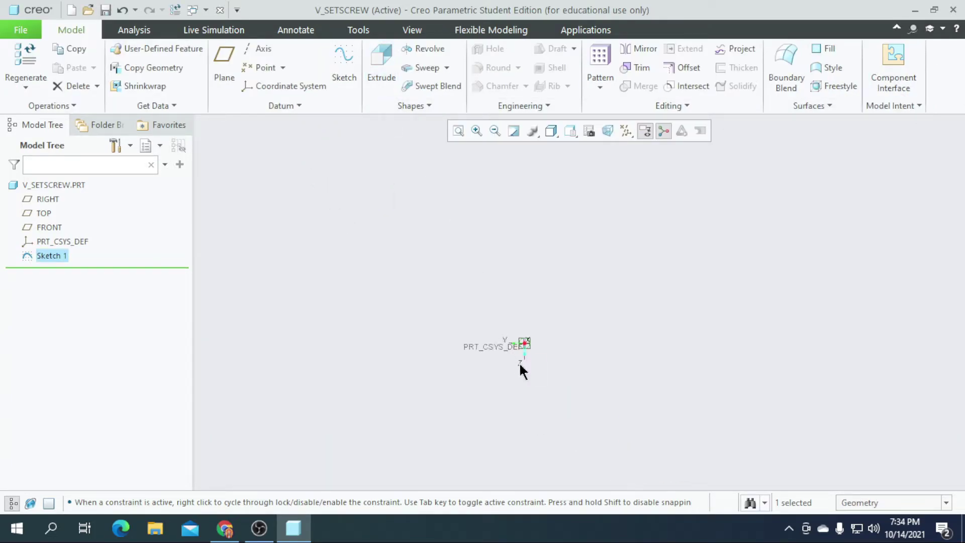
{"action": "scroll", "coordinate": [508, 310], "scroll_direction": "down", "scroll_amount": 2}
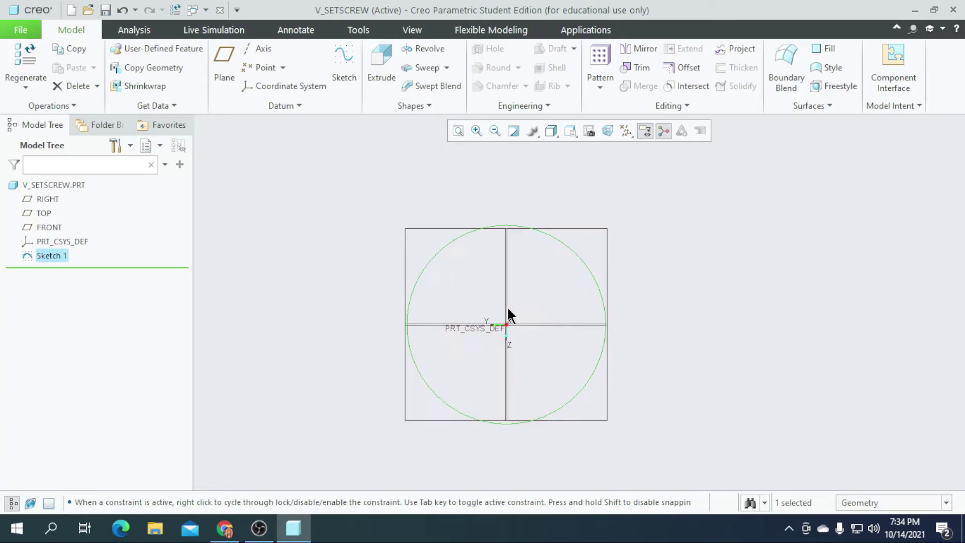
Extrude the 5 mm circle as a solid with the direction flipped and a depth of 10 mm
{"action": "left_click", "coordinate": [380, 77]}
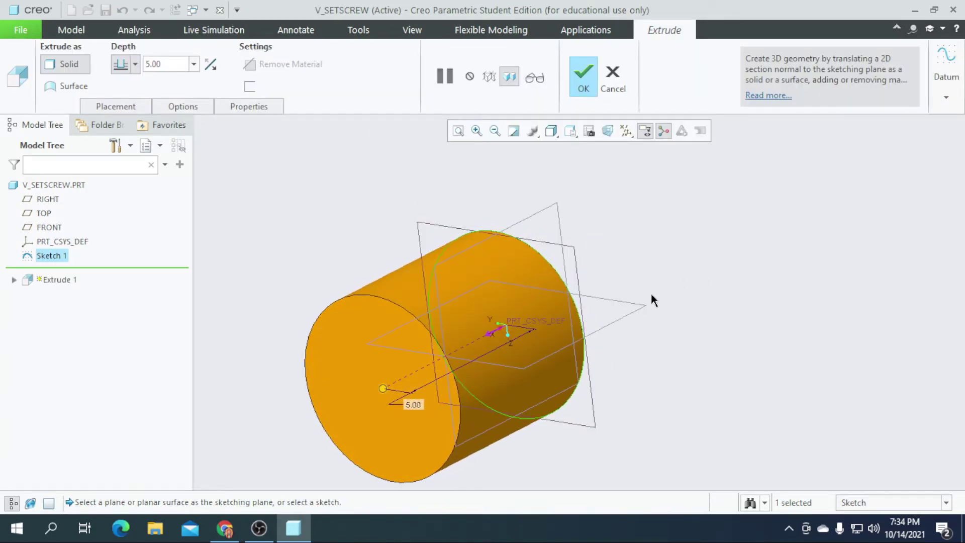
{"action": "left_click", "coordinate": [210, 65]}
{"action": "left_click", "coordinate": [165, 66]}
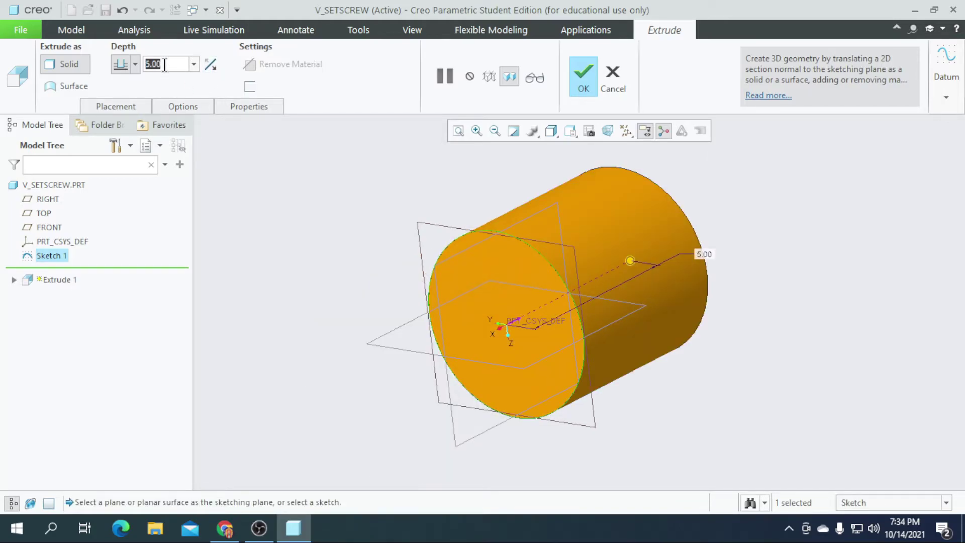
{"action": "type", "text": "10"}
{"action": "key", "text": "Return"}
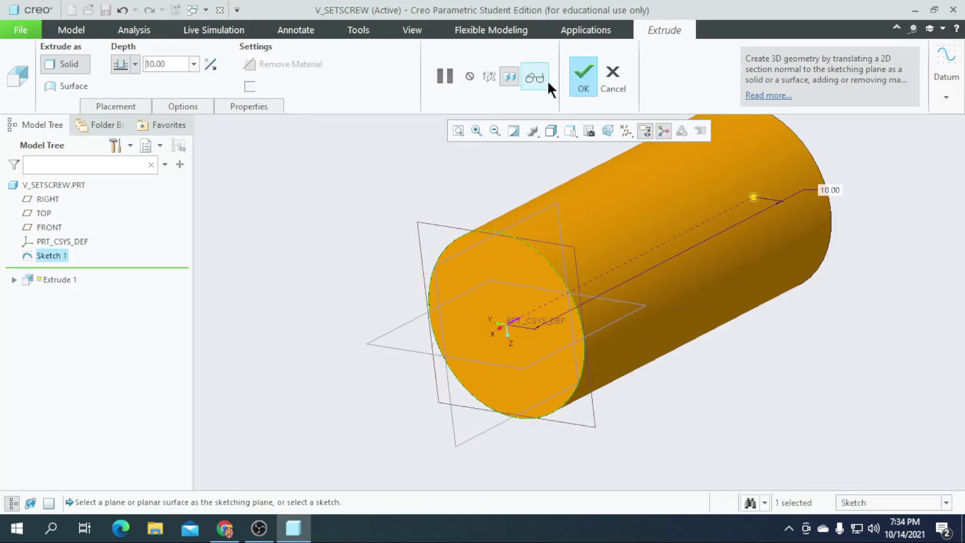
{"action": "left_click", "coordinate": [583, 83]}
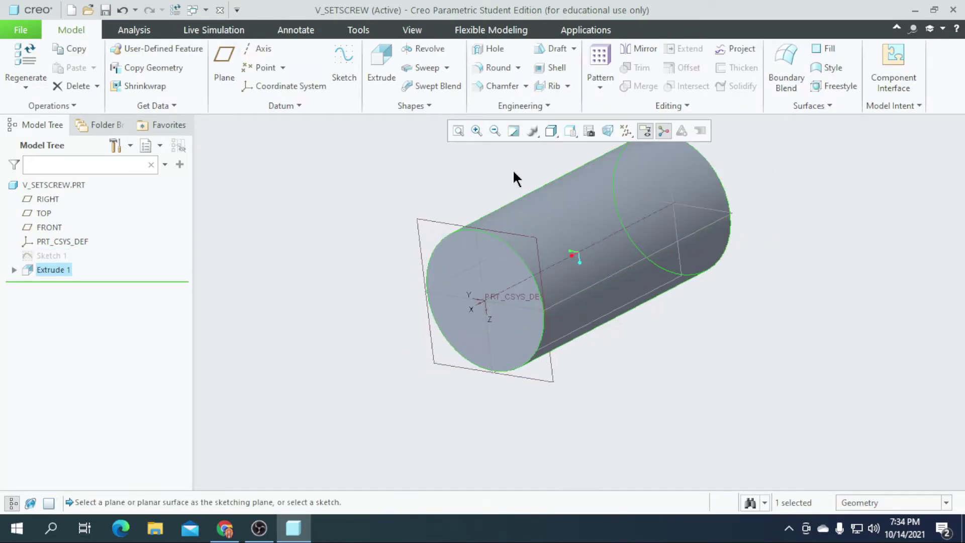
Start a sketch on the cylinder's end face at the origin, viewed straight on, and sketch a centred circle about 2.57 mm in diameter
{"action": "left_click", "coordinate": [570, 132]}
{"action": "left_click", "coordinate": [585, 159]}
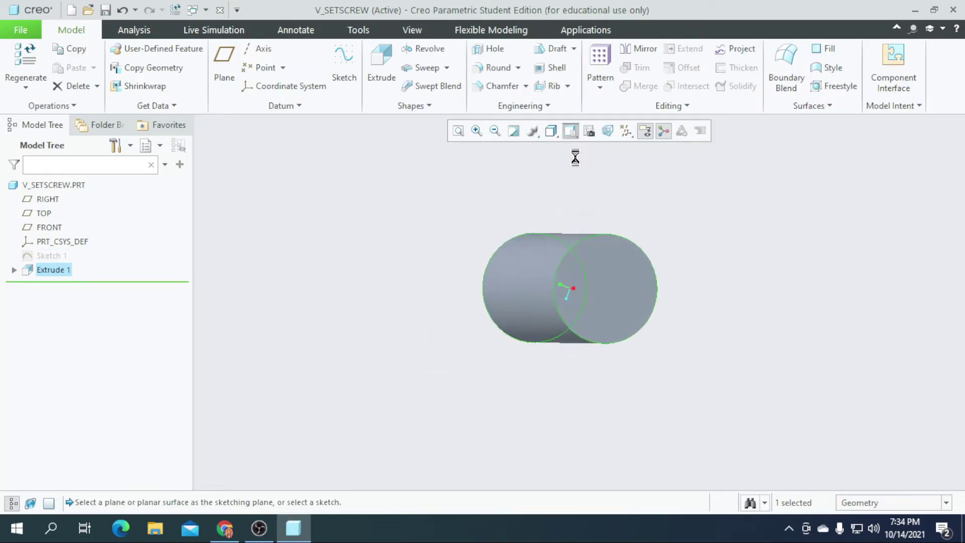
{"action": "left_click", "coordinate": [810, 348]}
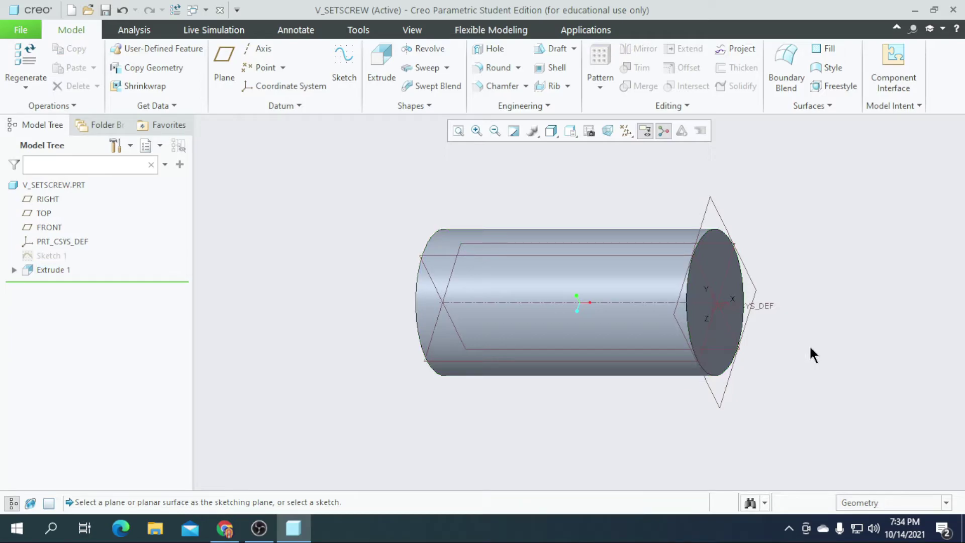
{"action": "left_click", "coordinate": [717, 358]}
{"action": "left_click", "coordinate": [338, 65]}
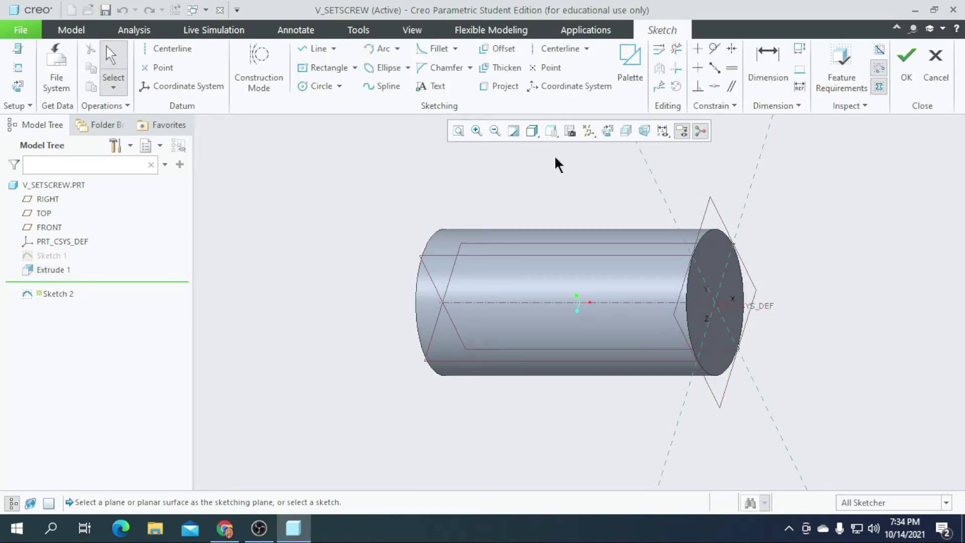
{"action": "left_click", "coordinate": [608, 132]}
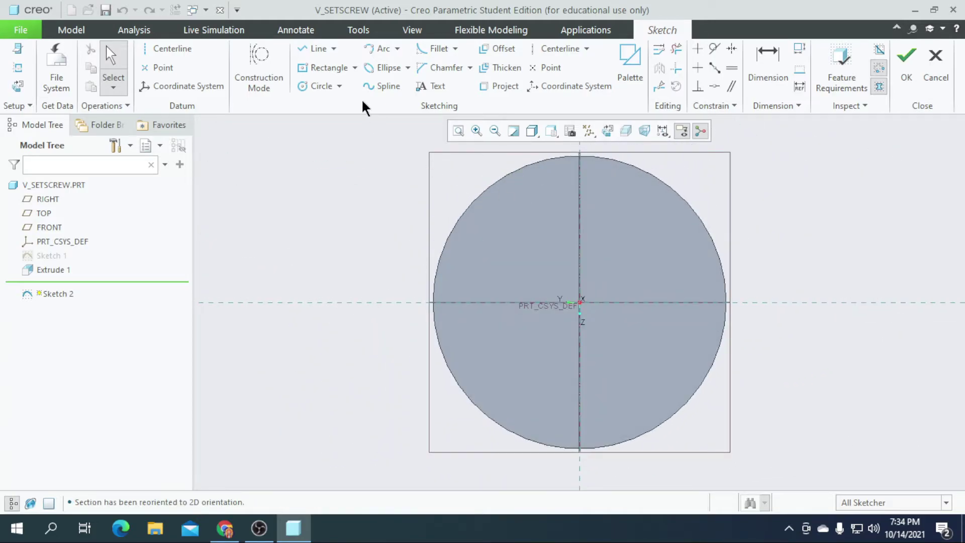
{"action": "left_click", "coordinate": [325, 87]}
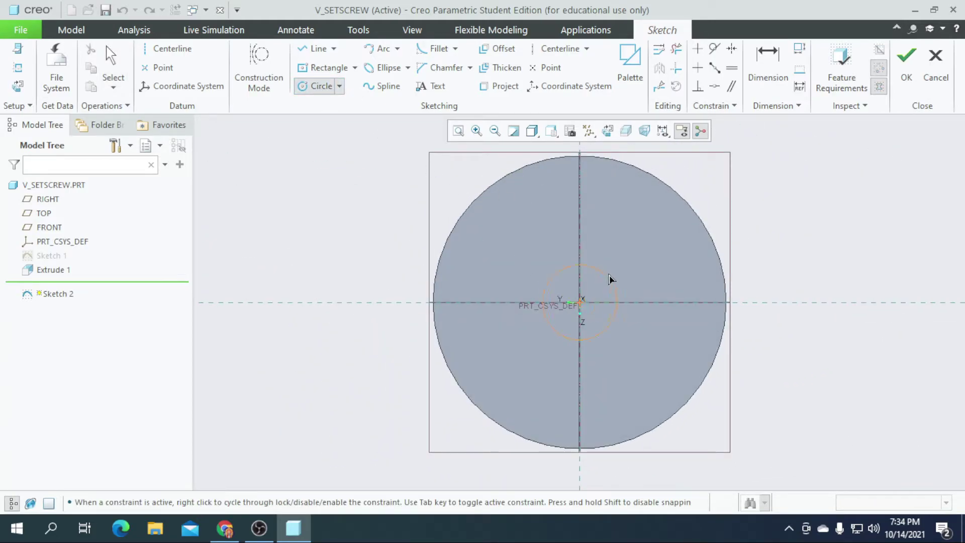
{"action": "left_click", "coordinate": [639, 258]}
{"action": "middle_click", "coordinate": [640, 258]}
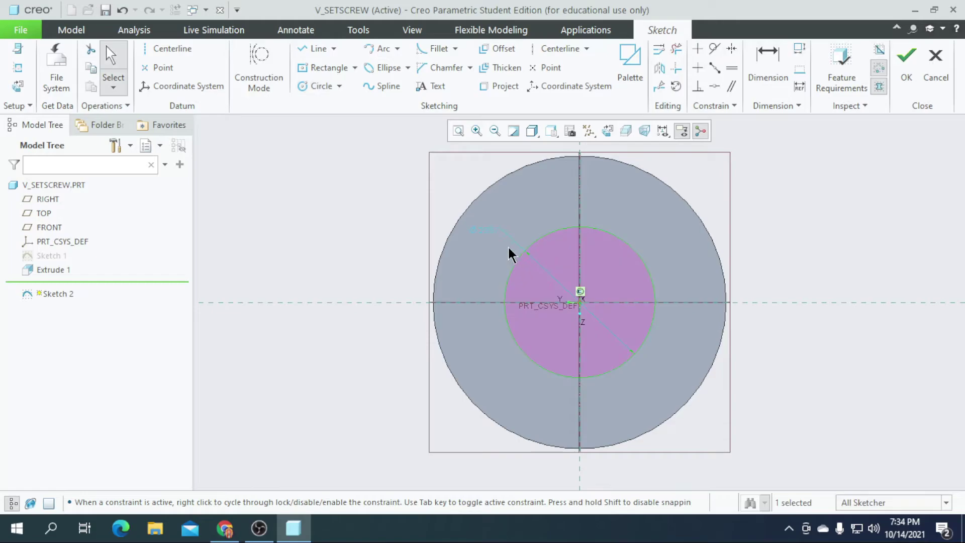
Set the inner circle's diameter to 3 mm and finish the sketch
{"action": "left_click", "coordinate": [487, 230]}
{"action": "double_click", "coordinate": [490, 237]}
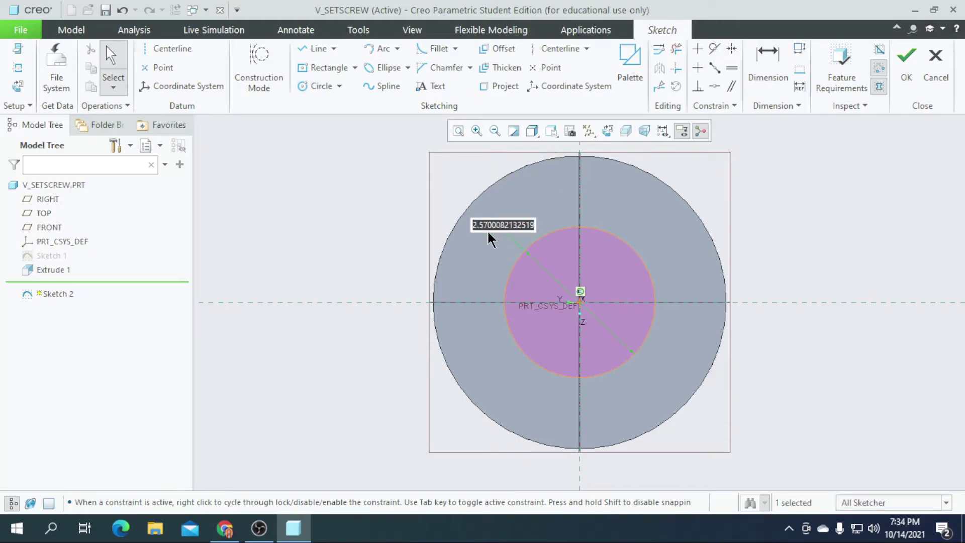
{"action": "type", "text": "3"}
{"action": "key", "text": "Return"}
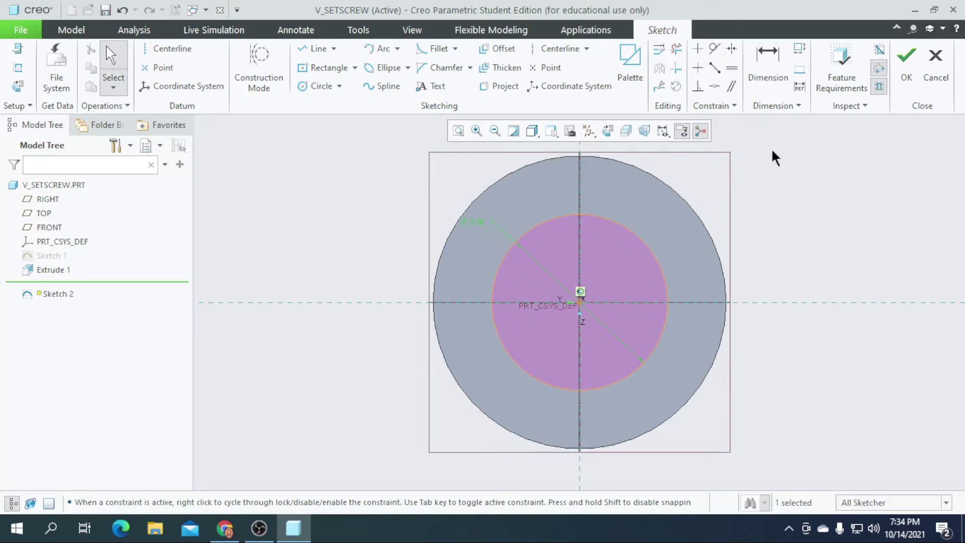
{"action": "left_click", "coordinate": [906, 63]}
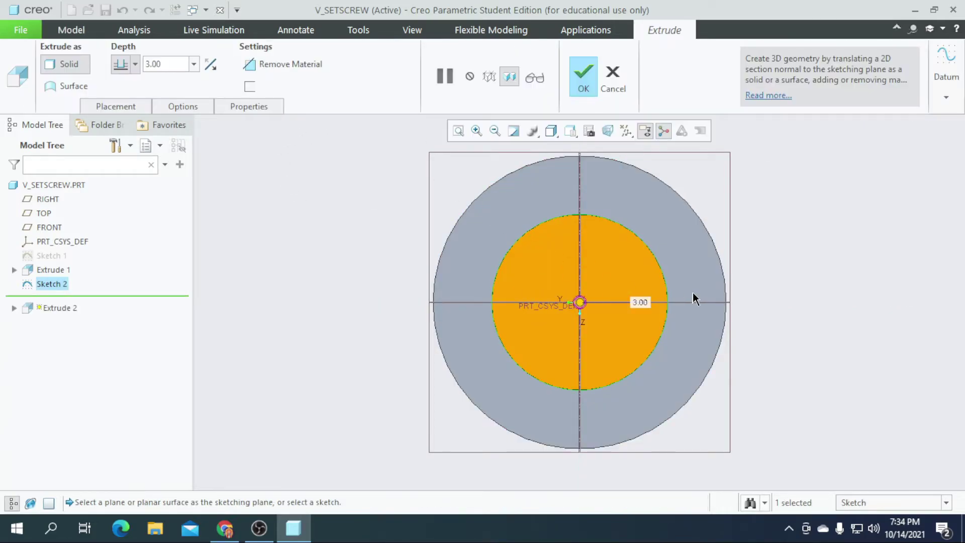
Extrude the 3 mm circle 5 mm outward from the end face as a solid pin
{"action": "type", "text": "5"}
{"action": "key", "text": "Return"}
{"action": "scroll", "coordinate": [485, 241], "scroll_direction": "down", "scroll_amount": 2}
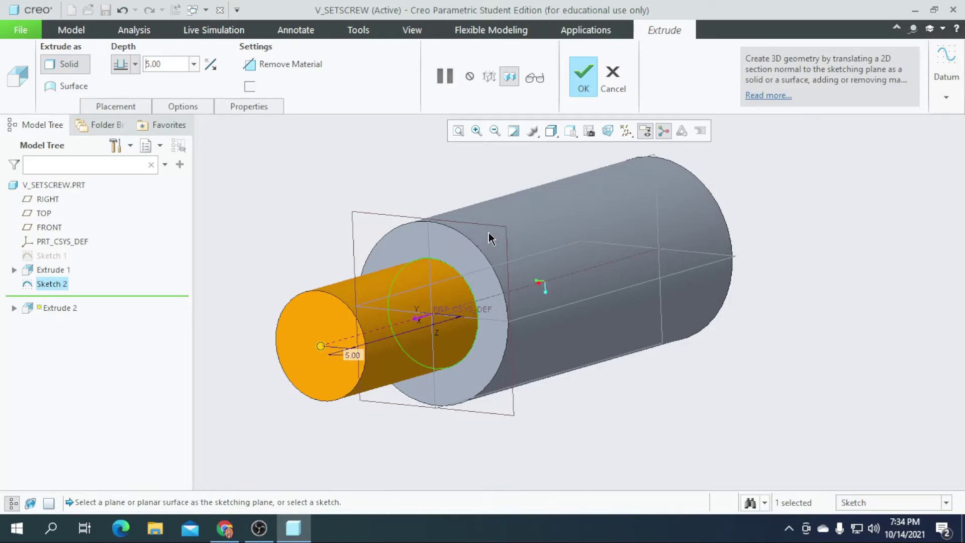
{"action": "scroll", "coordinate": [488, 232], "scroll_direction": "up", "scroll_amount": 1}
{"action": "left_click", "coordinate": [592, 79]}
{"action": "middle_click_drag", "start_coordinate": [802, 388], "coordinate": [765, 411]}
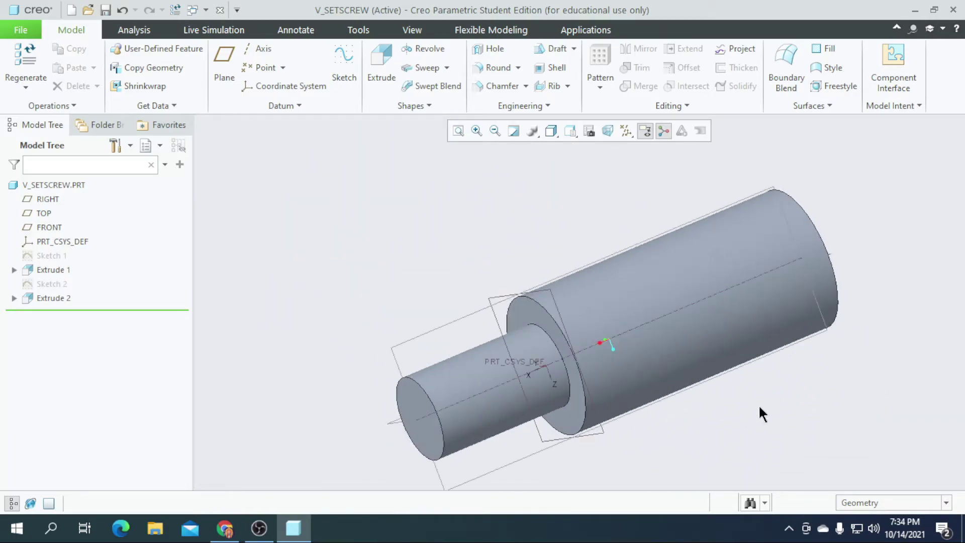
Save the V_SETSCREW part in the Viceworking folder and close its window
{"action": "left_click", "coordinate": [105, 11]}
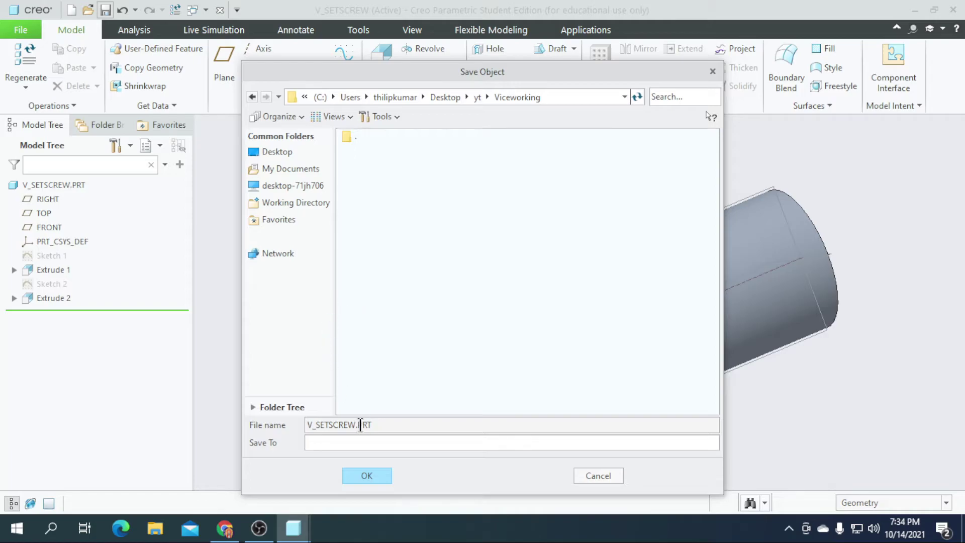
{"action": "left_click", "coordinate": [366, 476]}
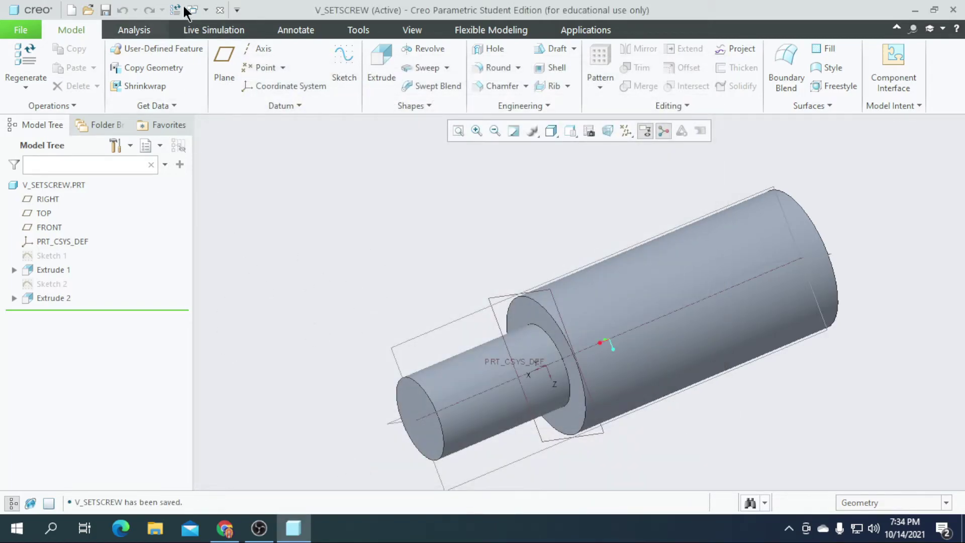
{"action": "left_click", "coordinate": [220, 10]}
Create a new solid part named v_handlescrew from the mmns_part_solid template instead of the default template
{"action": "left_click", "coordinate": [25, 73]}
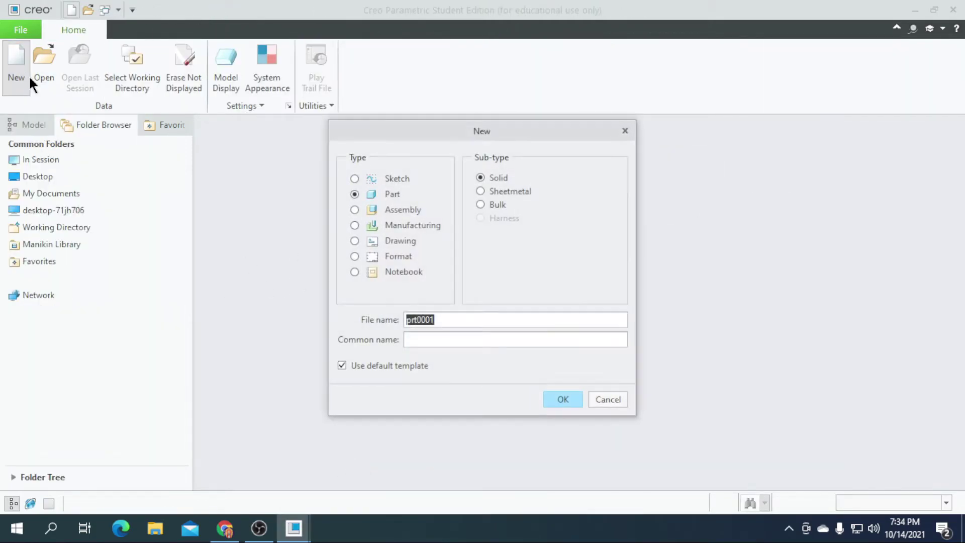
{"action": "left_click", "coordinate": [407, 367]}
{"action": "key", "text": "BackSpace"}
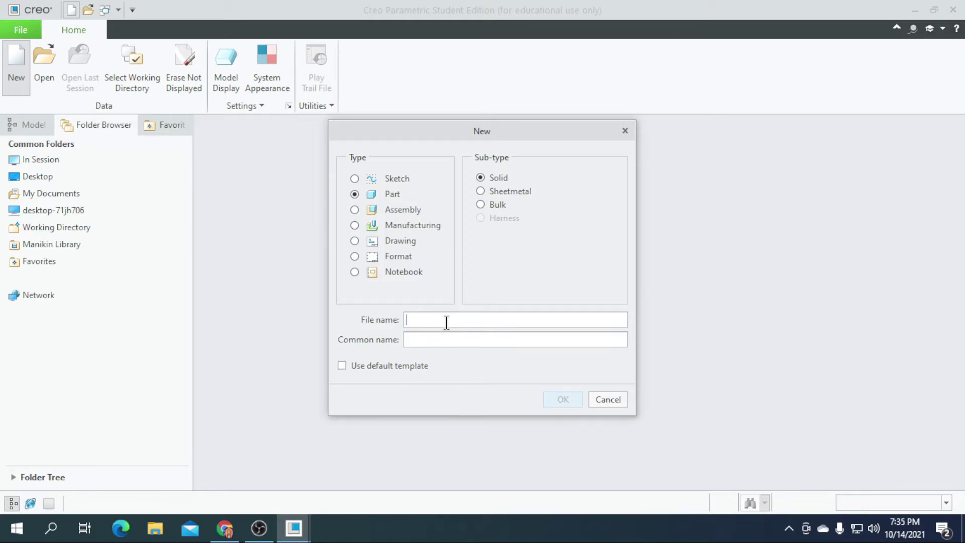
{"action": "type", "text": "v_handlescrew"}
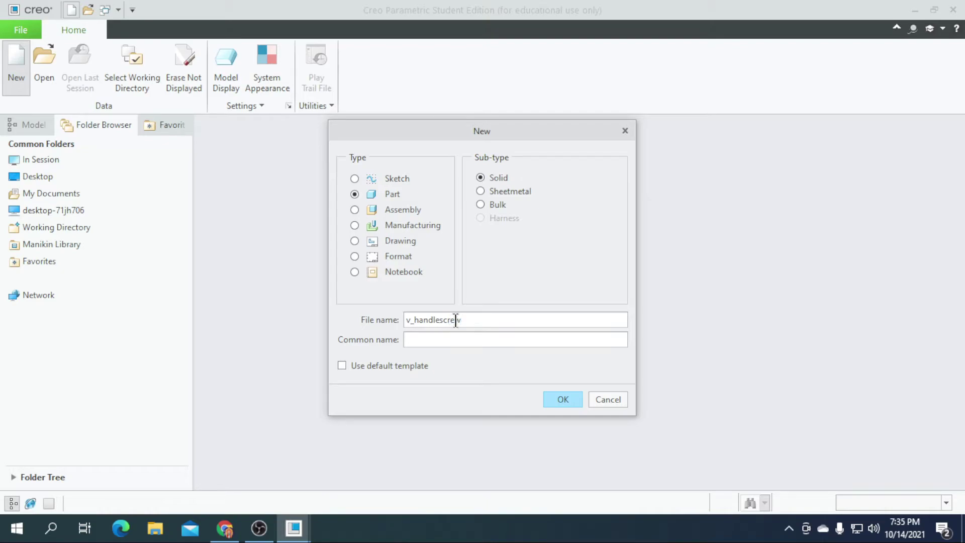
{"action": "left_click", "coordinate": [559, 400]}
{"action": "scroll", "coordinate": [453, 198], "scroll_direction": "down", "scroll_amount": 2}
{"action": "left_click", "coordinate": [402, 192]}
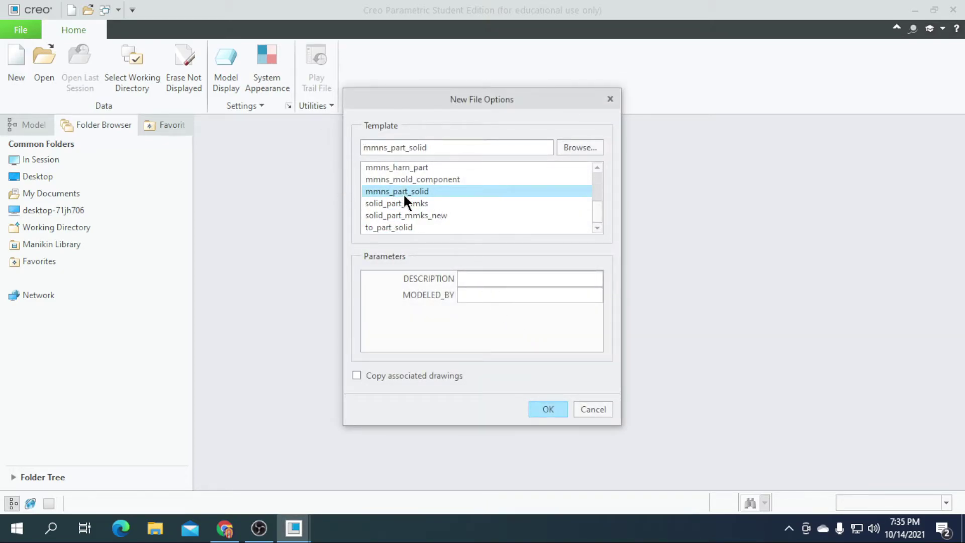
{"action": "left_click", "coordinate": [537, 410]}
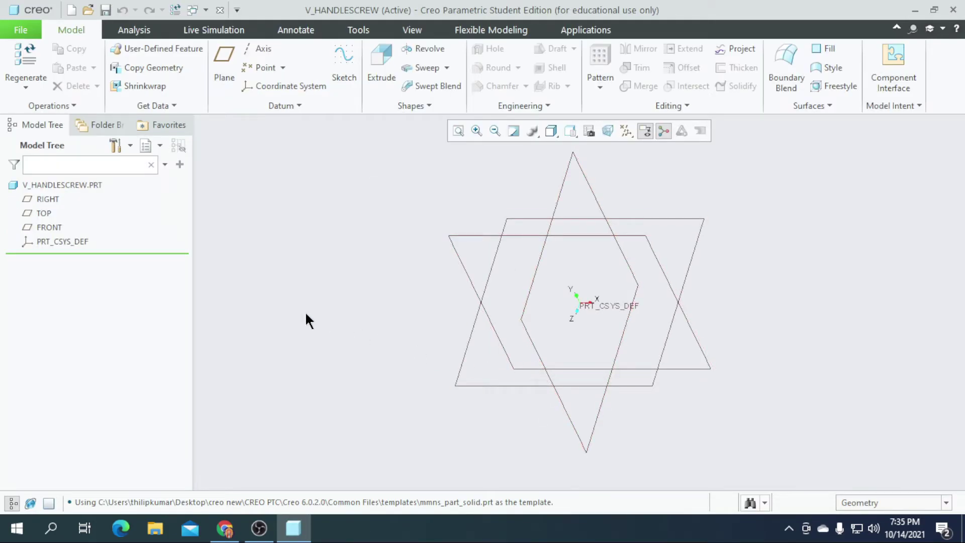
Start a sketch on the TOP plane, viewed straight on, and sketch a circle centred on the origin
{"action": "left_click", "coordinate": [44, 213]}
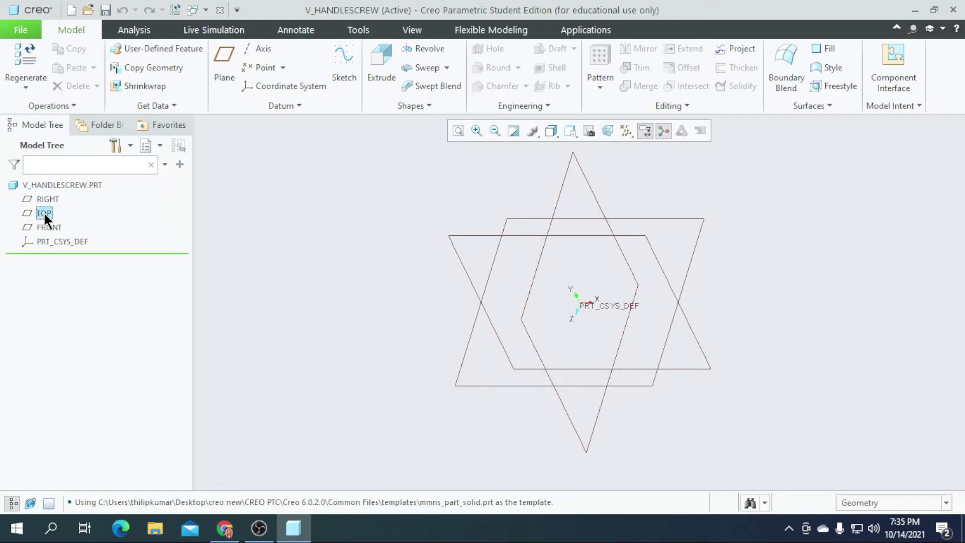
{"action": "left_click", "coordinate": [342, 76]}
{"action": "left_click", "coordinate": [613, 135]}
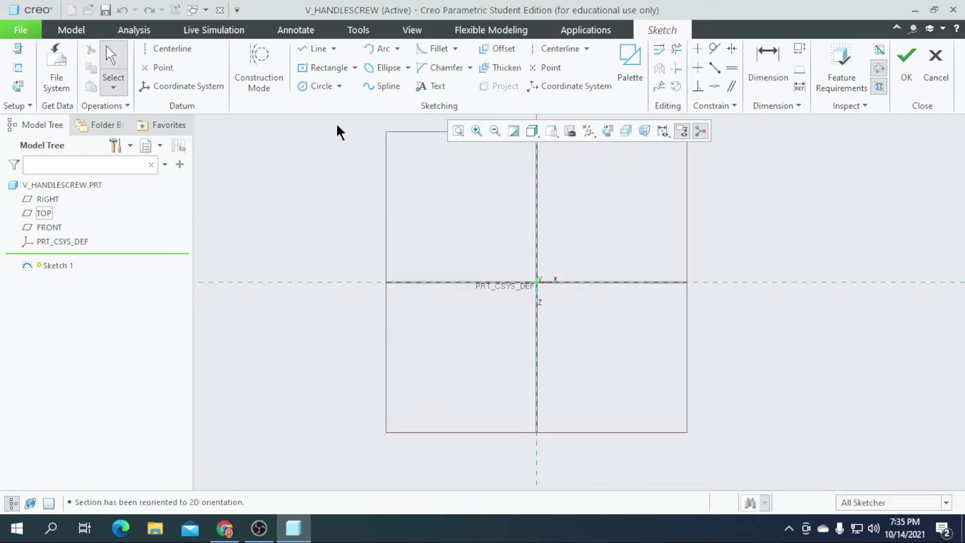
{"action": "left_click", "coordinate": [319, 85]}
{"action": "left_click", "coordinate": [520, 279]}
{"action": "left_click", "coordinate": [575, 252]}
{"action": "middle_click", "coordinate": [451, 230]}
Set the circle's diameter to 16 mm and finish the sketch
{"action": "double_click", "coordinate": [438, 220]}
{"action": "type", "text": "16"}
{"action": "key", "text": "Return"}
{"action": "scroll", "coordinate": [522, 280], "scroll_direction": "down", "scroll_amount": 5}
{"action": "left_click", "coordinate": [905, 70]}
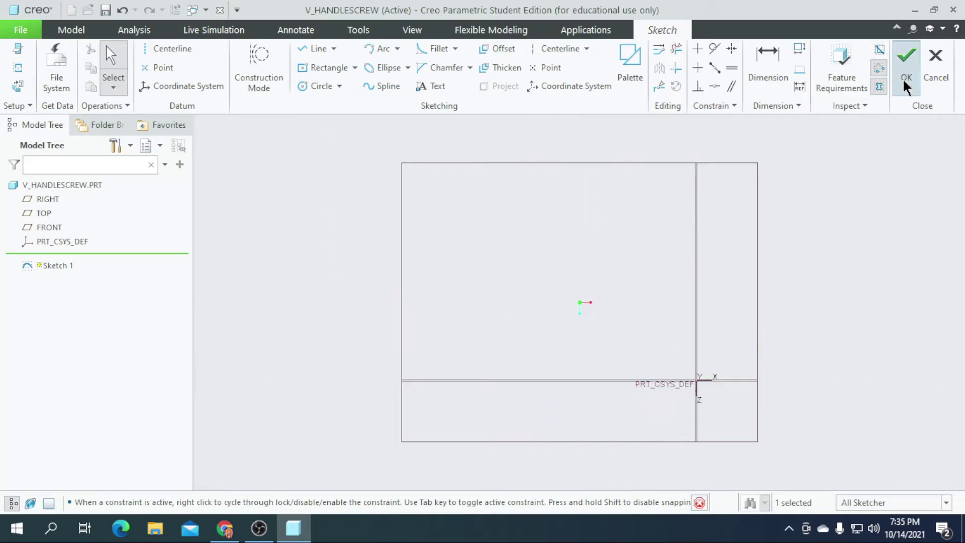
{"action": "scroll", "coordinate": [741, 349], "scroll_direction": "up", "scroll_amount": 2}
{"action": "scroll", "coordinate": [458, 272], "scroll_direction": "up", "scroll_amount": 2}
{"action": "scroll", "coordinate": [608, 349], "scroll_direction": "down", "scroll_amount": 4}
{"action": "scroll", "coordinate": [616, 356], "scroll_direction": "up", "scroll_amount": 3}
{"action": "scroll", "coordinate": [534, 312], "scroll_direction": "down", "scroll_amount": 2}
Extrude the 16 mm circle as a solid symmetrically about the sketch plane to a total depth of 78 mm
{"action": "left_click", "coordinate": [384, 80]}
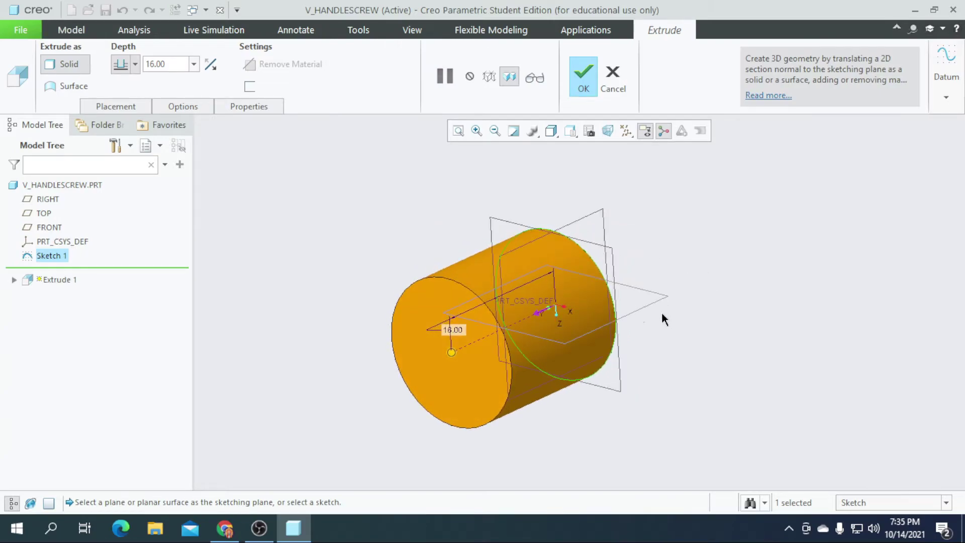
{"action": "left_click", "coordinate": [133, 65]}
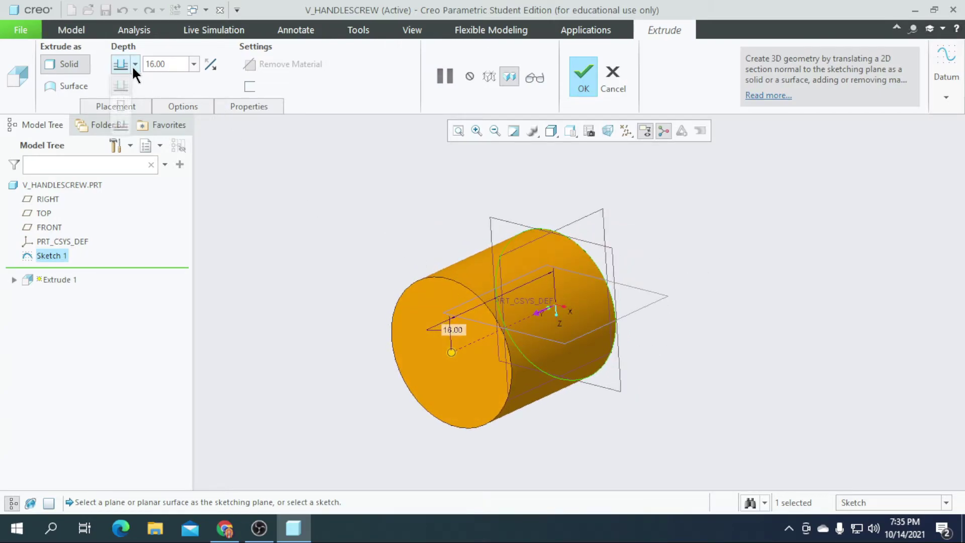
{"action": "left_click", "coordinate": [124, 104]}
{"action": "double_click", "coordinate": [180, 64]}
{"action": "type", "text": "78"}
{"action": "key", "text": "Return"}
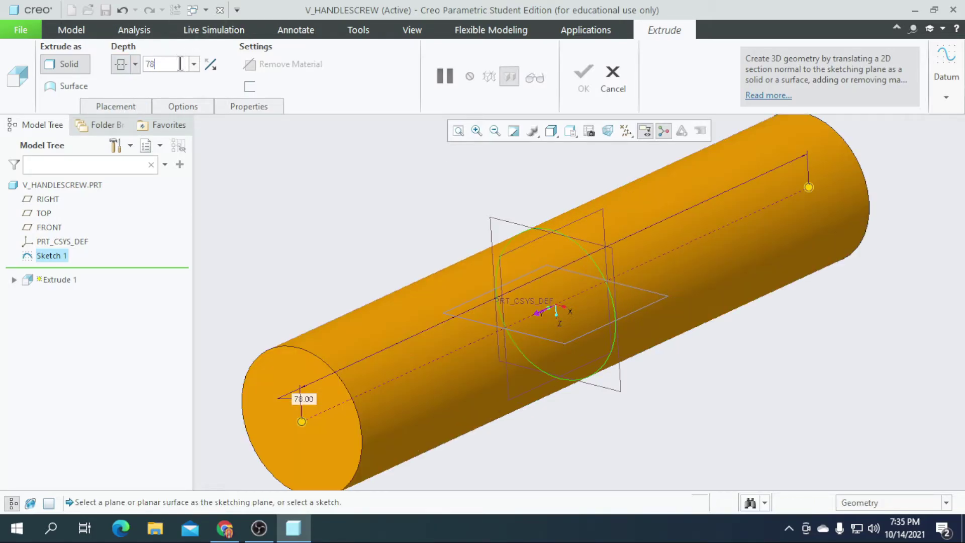
{"action": "scroll", "coordinate": [445, 184], "scroll_direction": "up", "scroll_amount": 2}
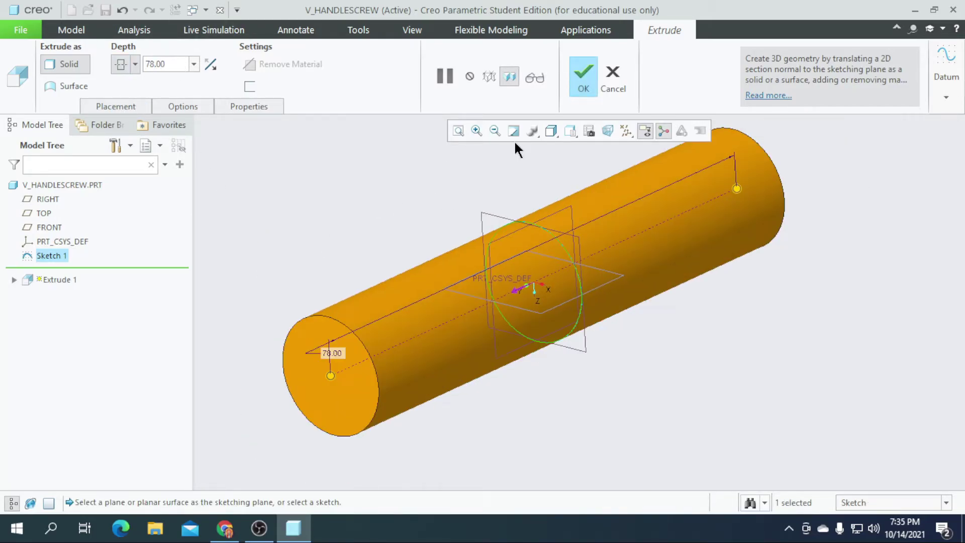
{"action": "left_click", "coordinate": [582, 89]}
{"action": "mouse_move", "coordinate": [596, 335]}
{"action": "middle_mouse_down"}
{"action": "mouse_move", "coordinate": [625, 384]}
{"action": "mouse_move", "coordinate": [571, 172]}
{"action": "middle_mouse_up"}
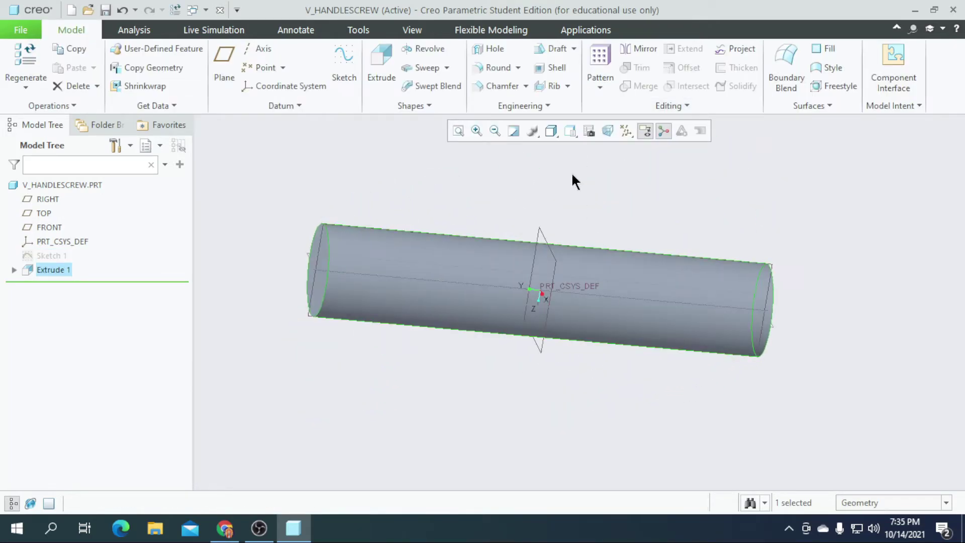
{"action": "left_click", "coordinate": [552, 130]}
{"action": "left_click", "coordinate": [588, 148]}
{"action": "left_click", "coordinate": [551, 132]}
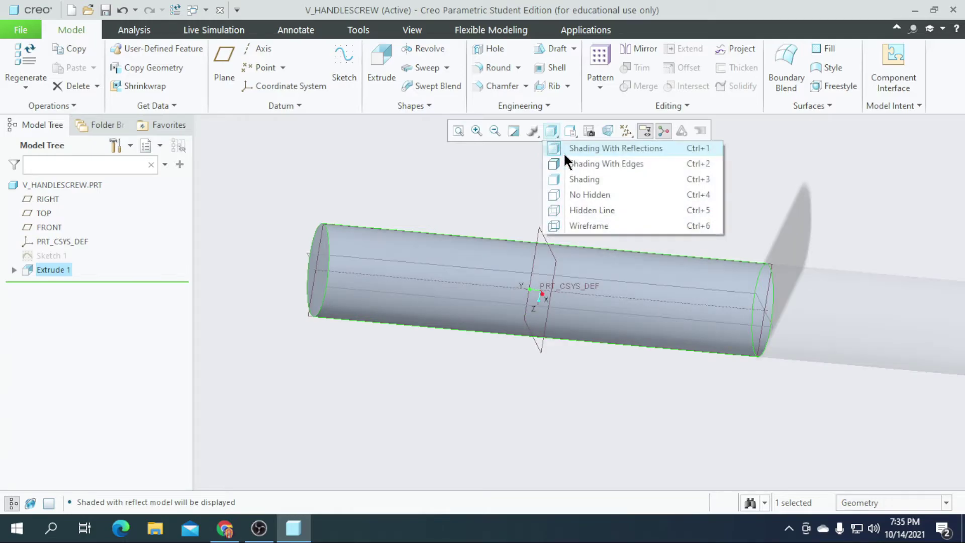
{"action": "left_click", "coordinate": [575, 164]}
Display the cylinder shaded with edges in the standard orientation
{"action": "left_click", "coordinate": [582, 135]}
{"action": "left_click", "coordinate": [598, 160]}
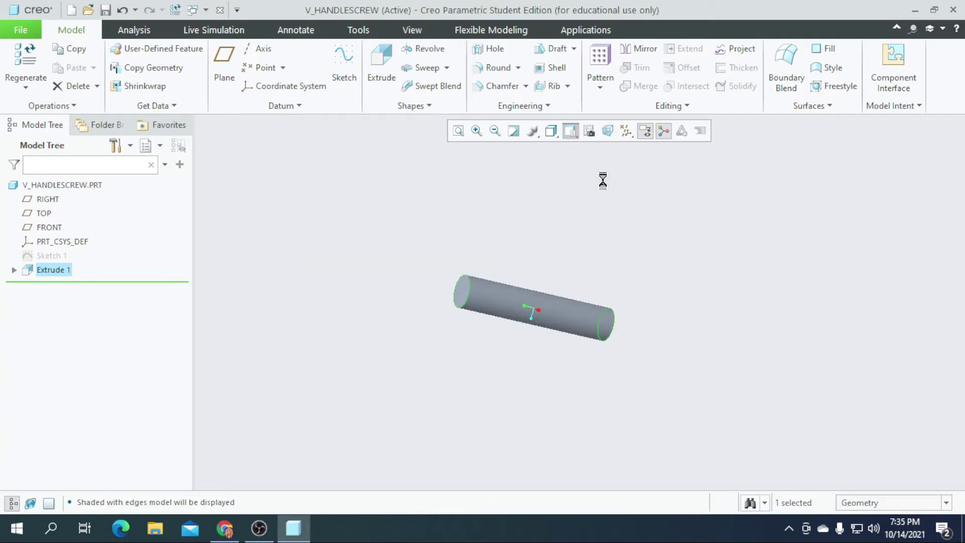
{"action": "left_click", "coordinate": [709, 302]}
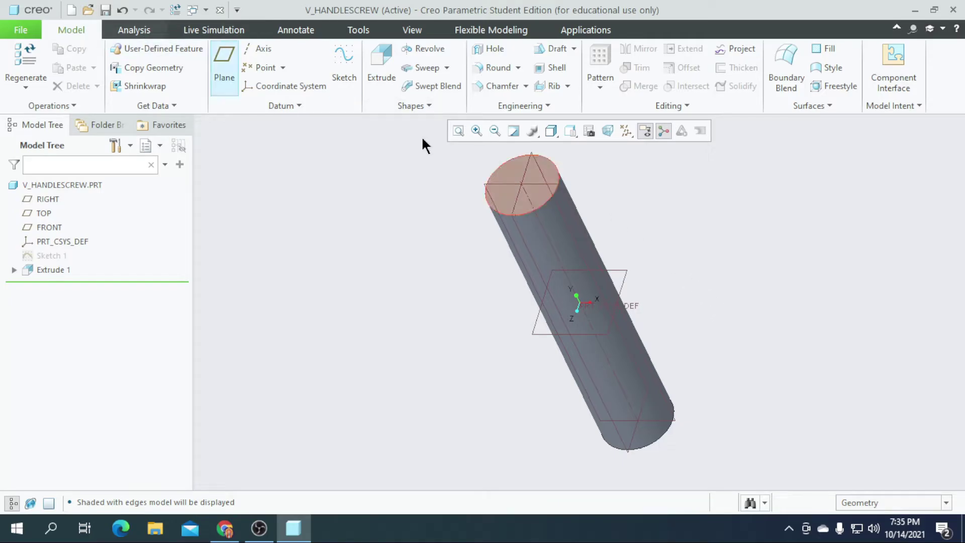
Start a helical sweep and define its helix profile sketch on the FRONT plane with RIGHT as orientation reference, viewed straight on
{"action": "left_click", "coordinate": [446, 67]}
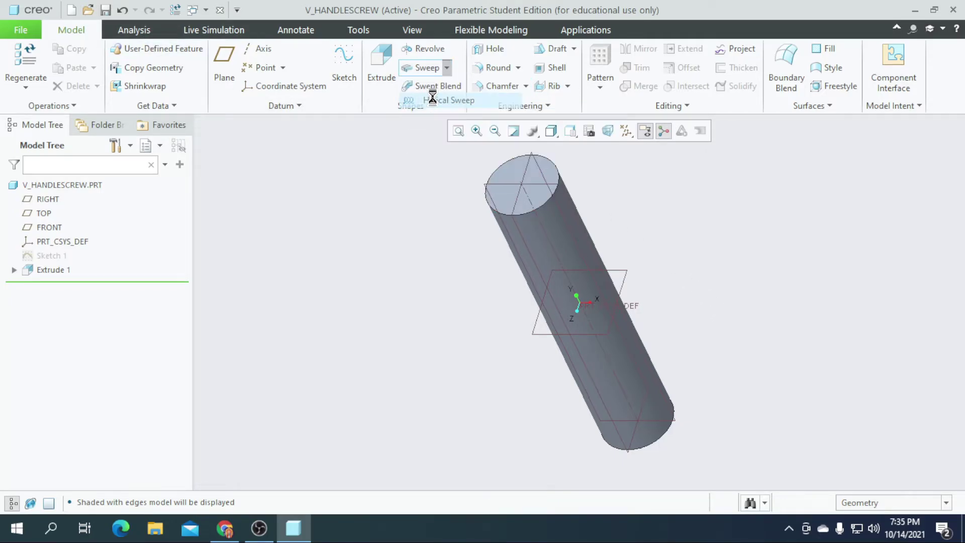
{"action": "left_click", "coordinate": [443, 100]}
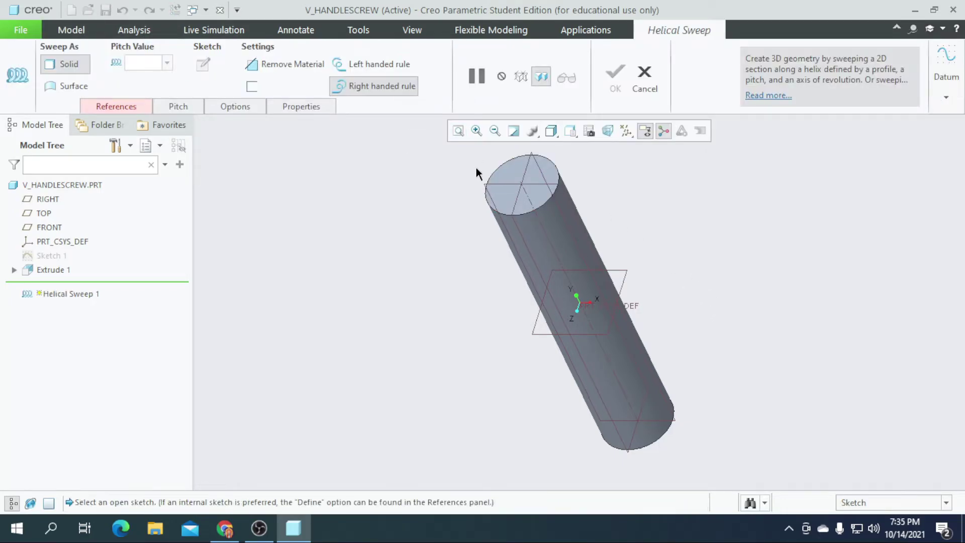
{"action": "left_click", "coordinate": [125, 106]}
{"action": "left_click", "coordinate": [202, 163]}
{"action": "left_click", "coordinate": [498, 186]}
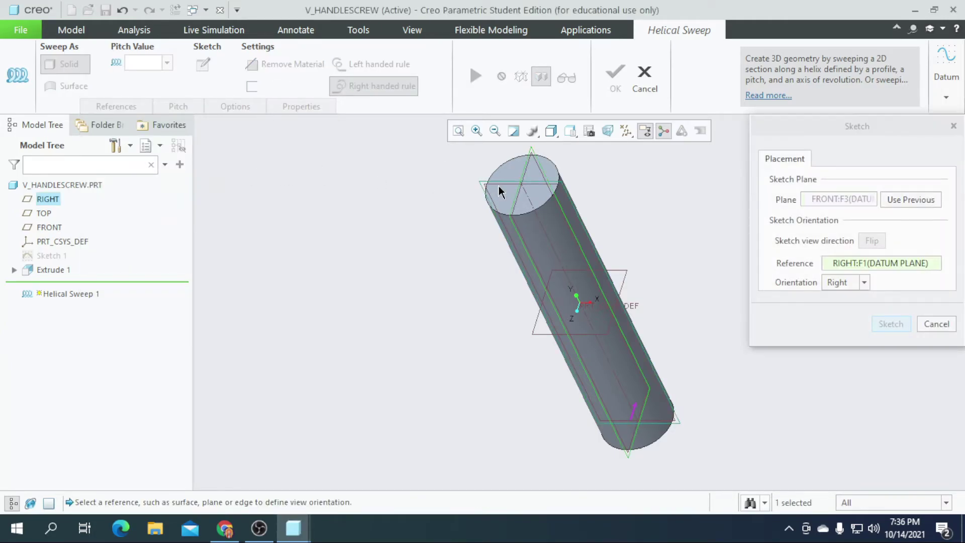
{"action": "left_click", "coordinate": [890, 323]}
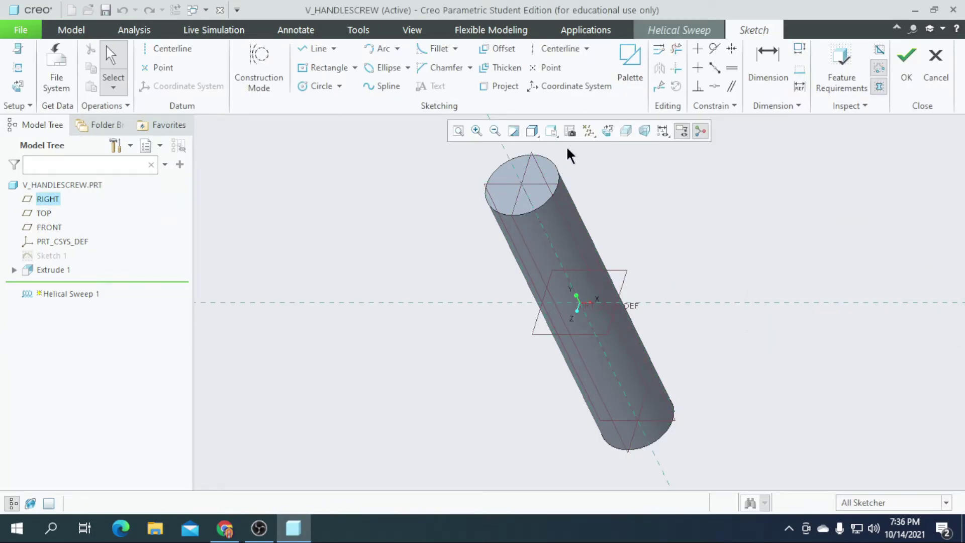
{"action": "left_click", "coordinate": [606, 131]}
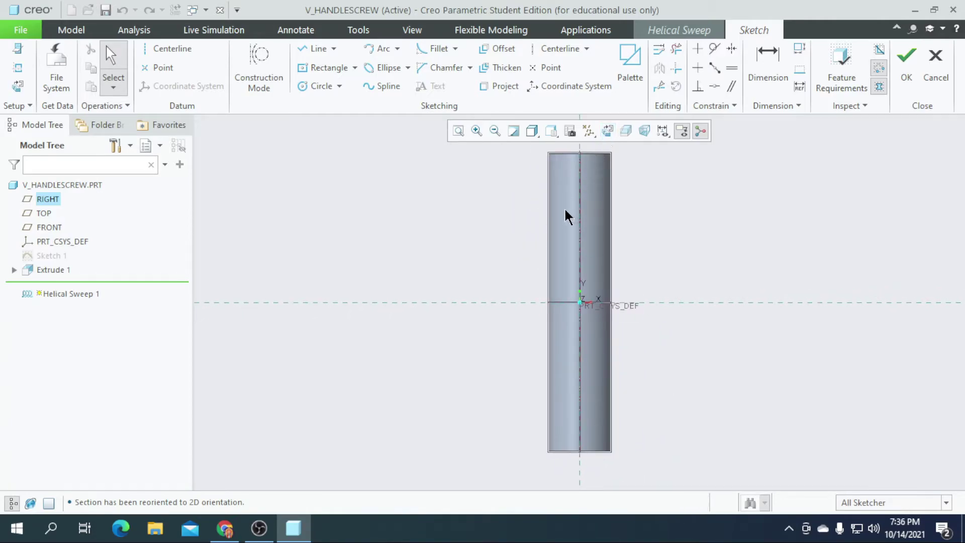
Add the cylinder's silhouette edge on the negative X side as a reference for the helix profile sketch
{"action": "left_click", "coordinate": [18, 68]}
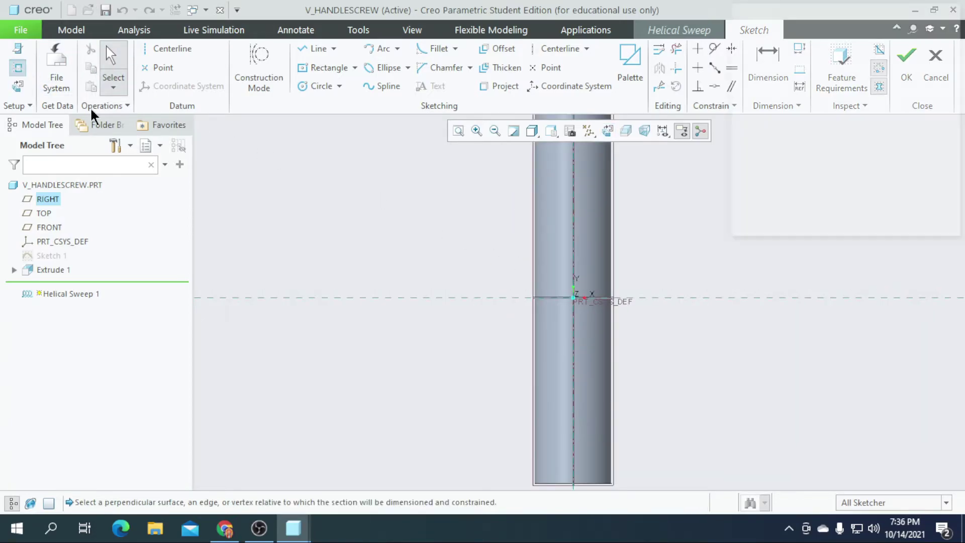
{"action": "left_click", "coordinate": [536, 232]}
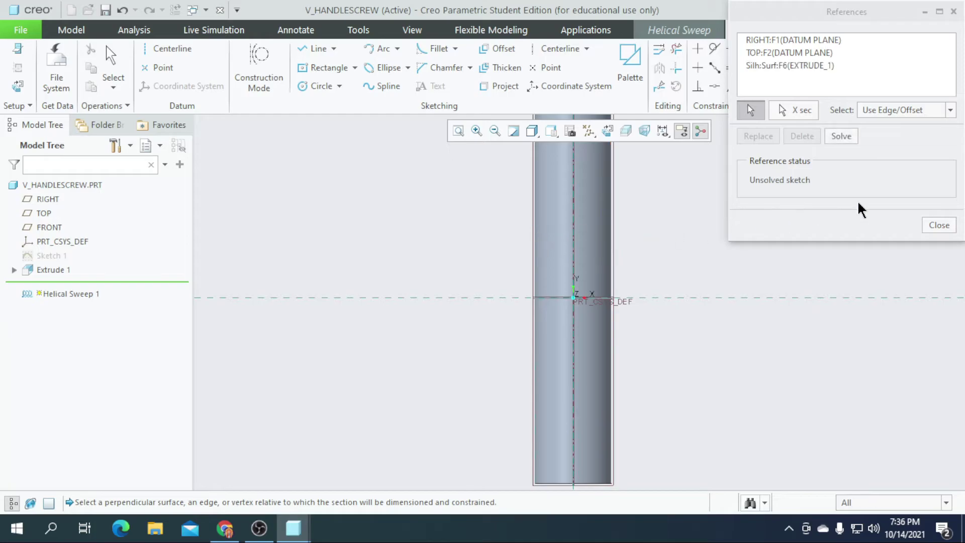
{"action": "left_click", "coordinate": [936, 226]}
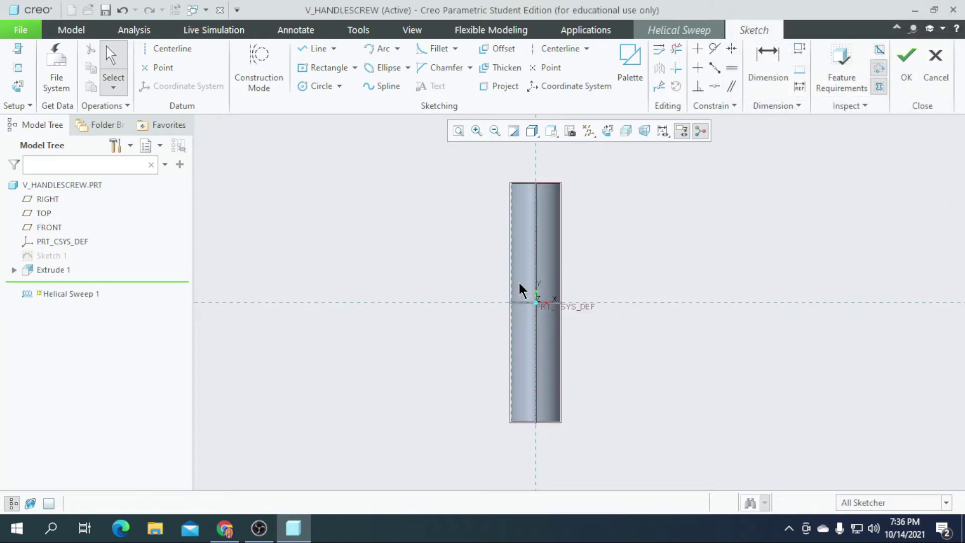
Sketch a vertical line along the cylinder's silhouette, extending slightly past both ends, and finish the helix profile
{"action": "left_click", "coordinate": [299, 54]}
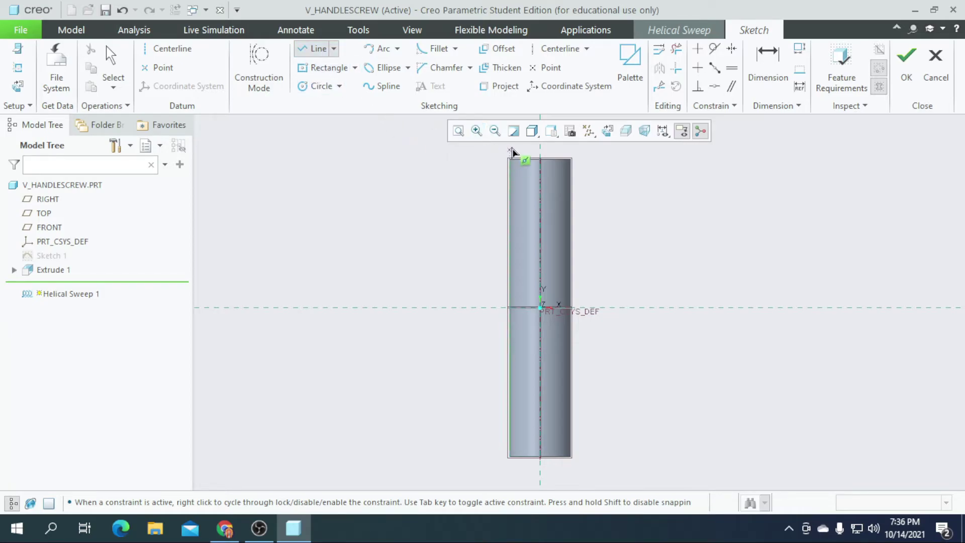
{"action": "left_click", "coordinate": [511, 145]}
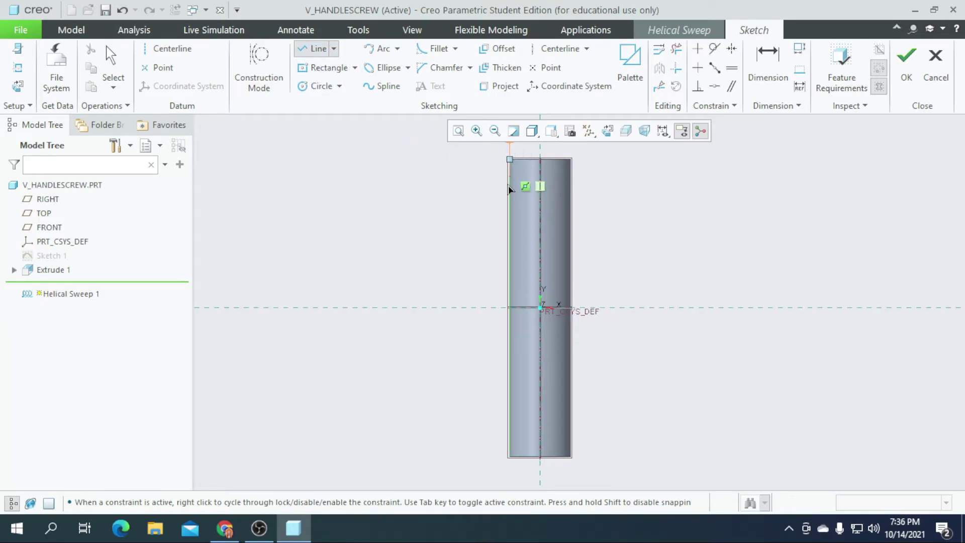
{"action": "left_click", "coordinate": [511, 475]}
{"action": "middle_click", "coordinate": [442, 342]}
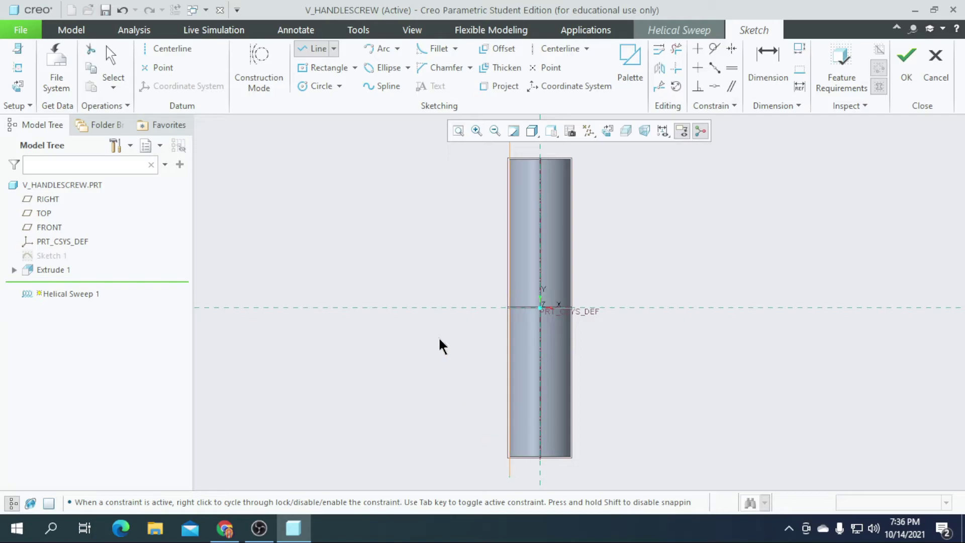
{"action": "scroll", "coordinate": [440, 345], "scroll_direction": "down", "scroll_amount": 1}
{"action": "left_click", "coordinate": [902, 75]}
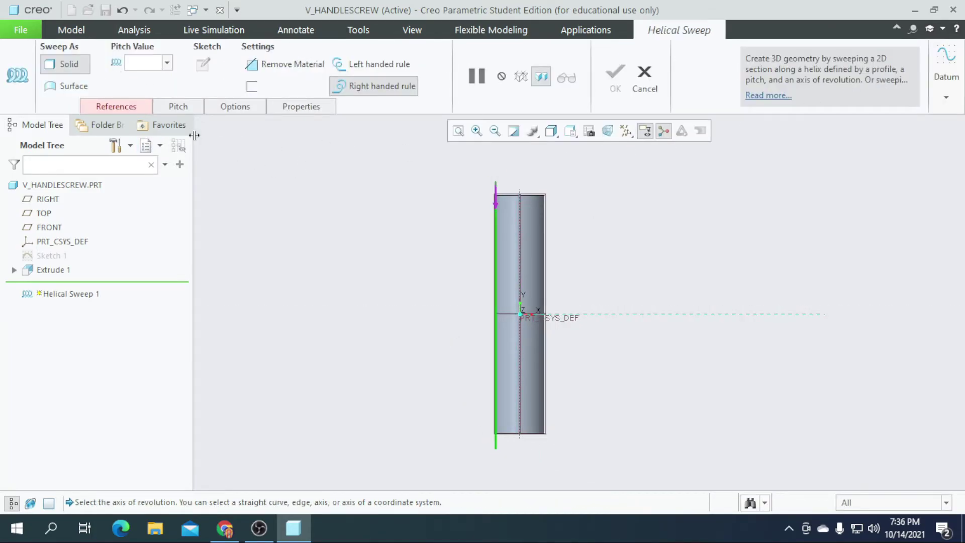
Use the cylinder's central axis A_1 as the helix axis and set the pitch to 2 mm
{"action": "left_click", "coordinate": [115, 106]}
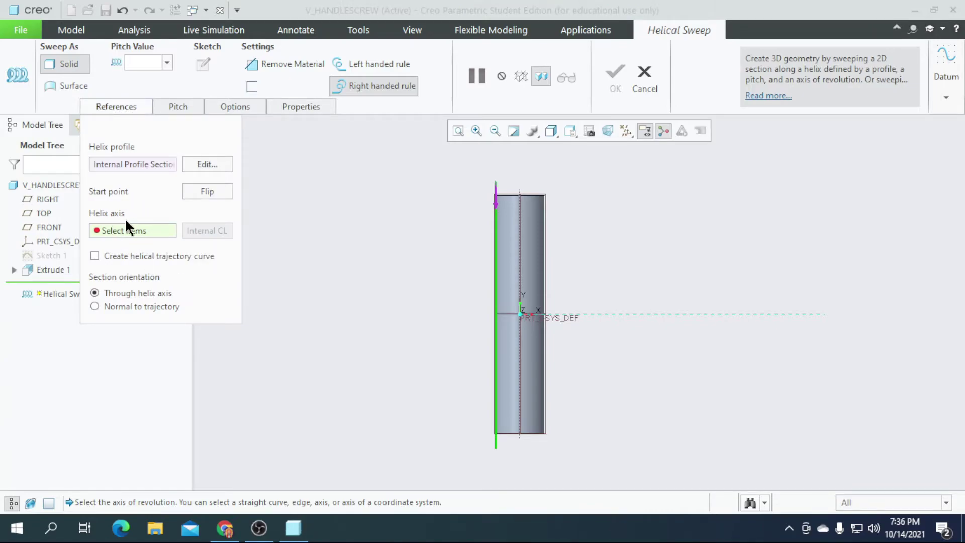
{"action": "scroll", "coordinate": [539, 200], "scroll_direction": "up", "scroll_amount": 3}
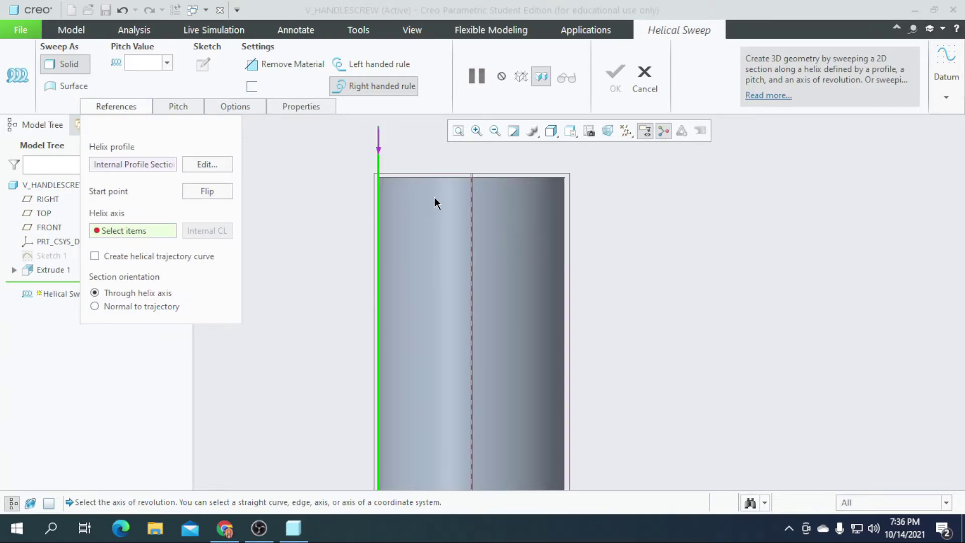
{"action": "left_click", "coordinate": [471, 194]}
{"action": "scroll", "coordinate": [514, 247], "scroll_direction": "down", "scroll_amount": 2}
{"action": "scroll", "coordinate": [427, 179], "scroll_direction": "down", "scroll_amount": 2}
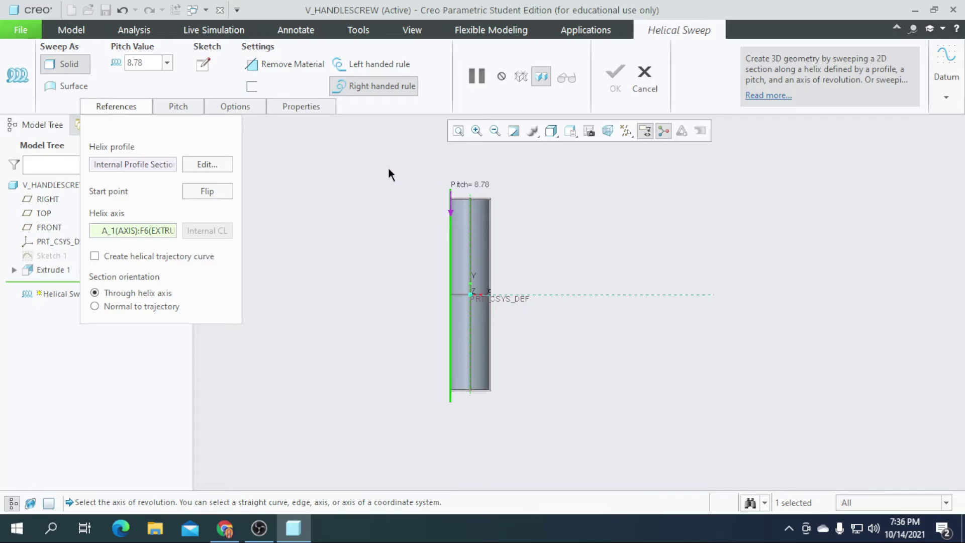
{"action": "type", "text": "2"}
{"action": "key", "text": "Return"}
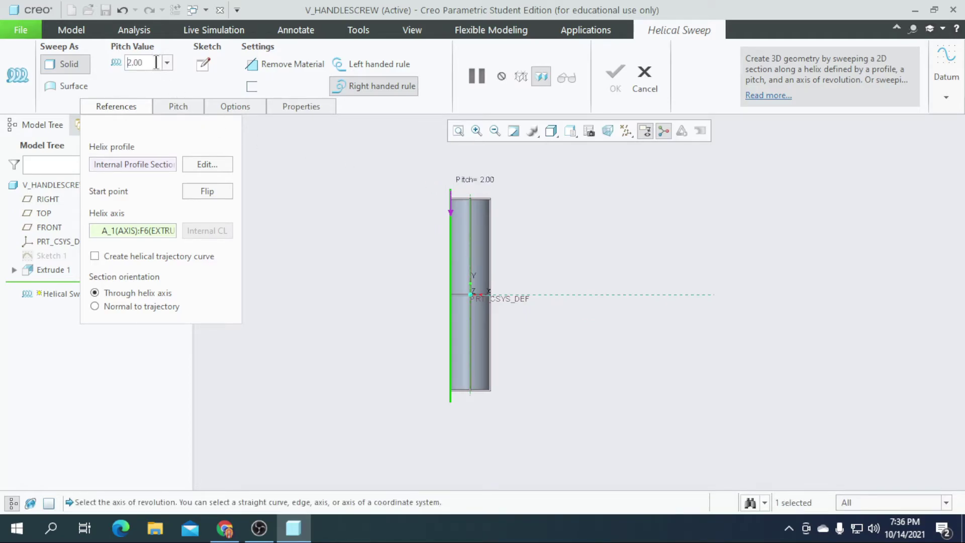
Sketch a closed triangular sweep section from the profile's start point, with a vertical side about 5.07 mm long and its apex toward the helix axis
{"action": "left_click", "coordinate": [203, 64]}
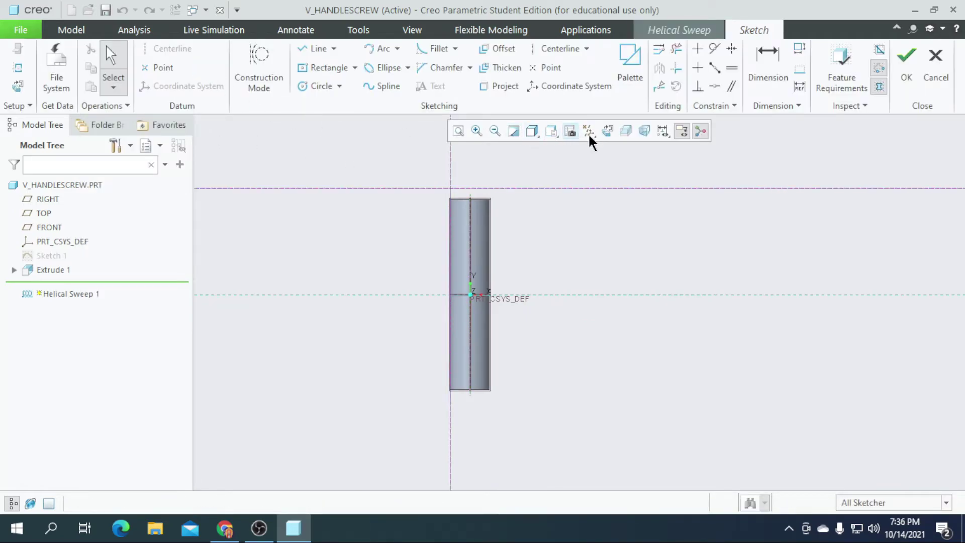
{"action": "left_click", "coordinate": [607, 131]}
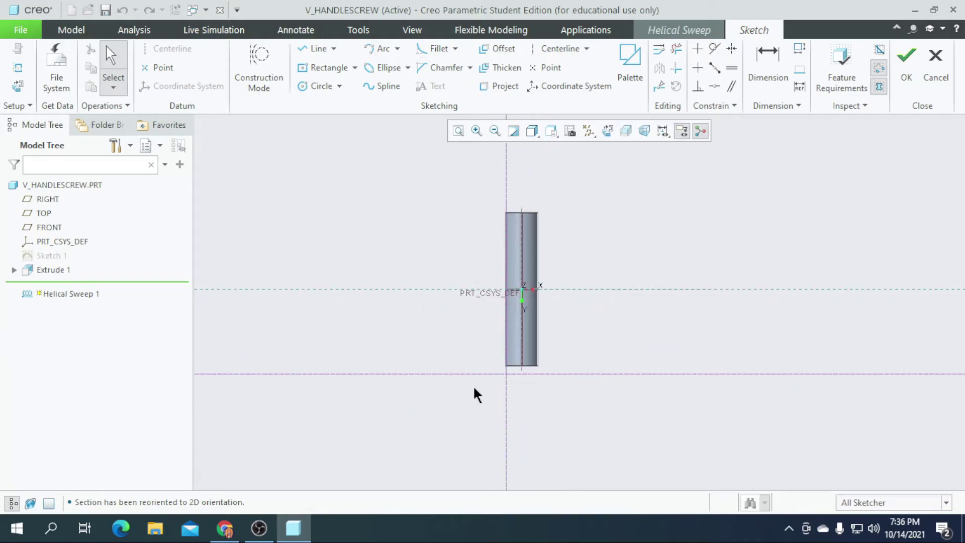
{"action": "scroll", "coordinate": [519, 419], "scroll_direction": "up", "scroll_amount": 5}
{"action": "scroll", "coordinate": [502, 232], "scroll_direction": "up", "scroll_amount": 3}
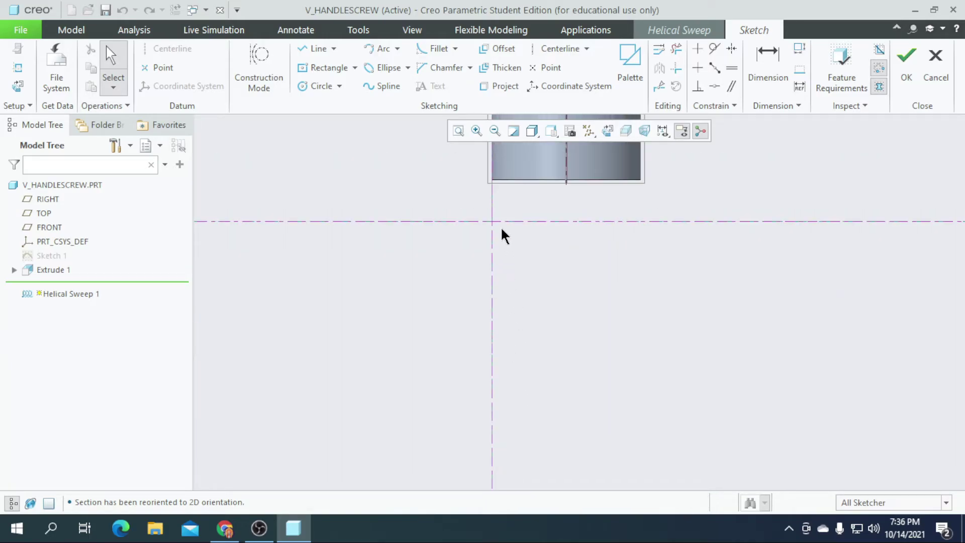
{"action": "left_click", "coordinate": [315, 49]}
{"action": "left_click", "coordinate": [489, 219]}
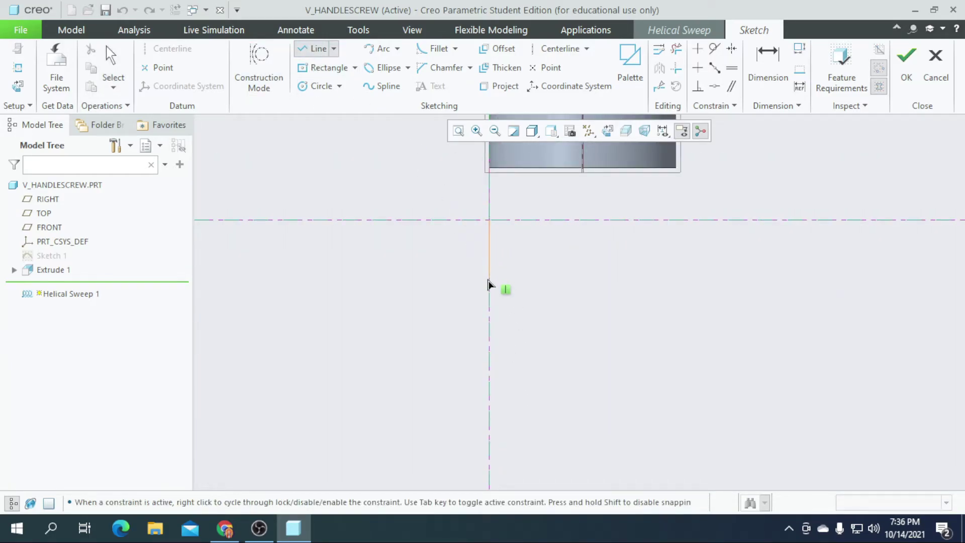
{"action": "left_click", "coordinate": [546, 247]}
{"action": "left_click", "coordinate": [490, 220]}
{"action": "scroll", "coordinate": [519, 260], "scroll_direction": "up", "scroll_amount": 2}
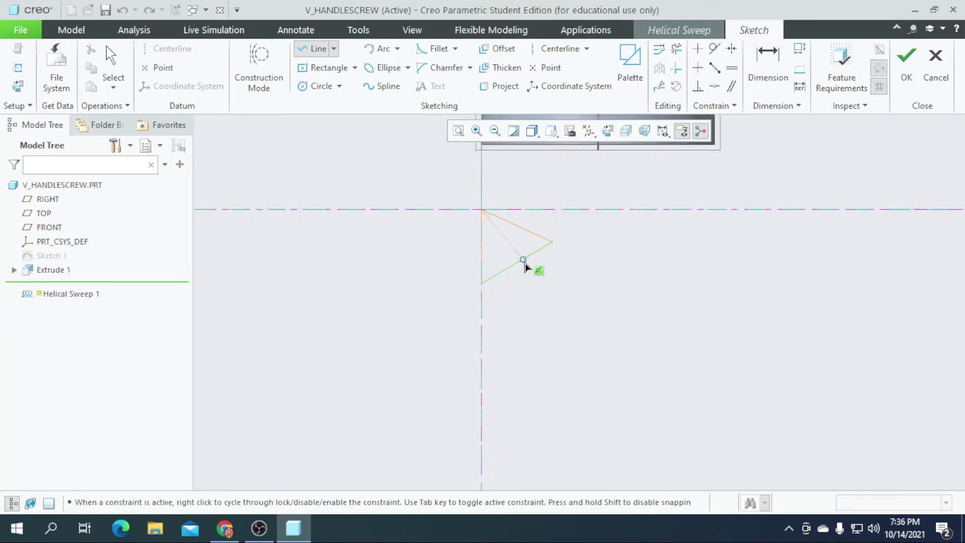
Constrain all three sides of the triangular section to equal length
{"action": "left_click", "coordinate": [731, 68]}
{"action": "left_click", "coordinate": [505, 272]}
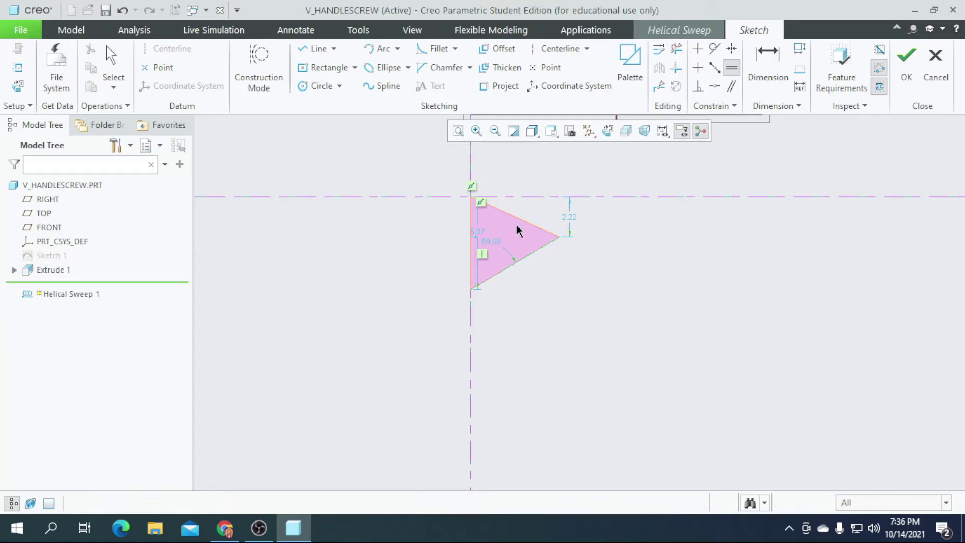
{"action": "left_click", "coordinate": [518, 221]}
{"action": "left_click", "coordinate": [472, 251]}
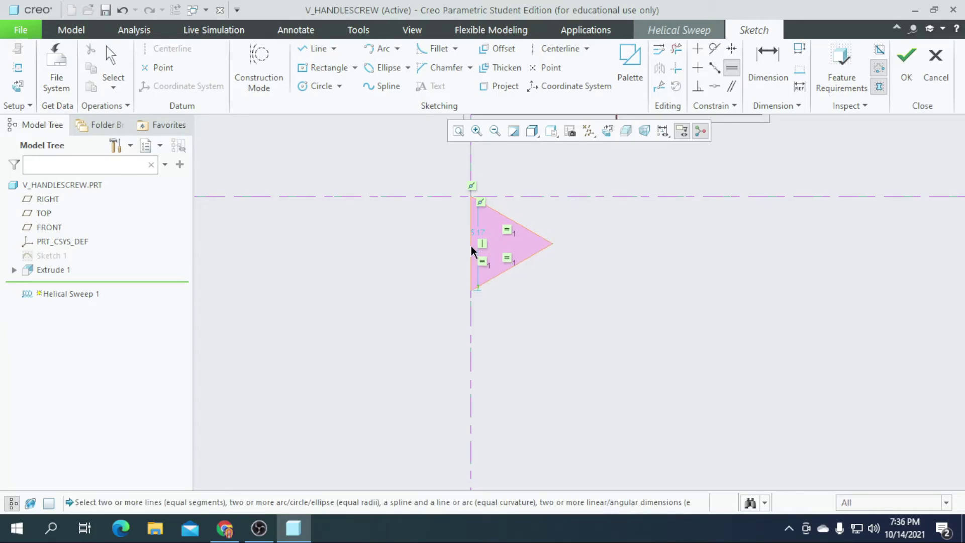
Set the triangle's side length to 2 mm and finish the section sketch
{"action": "left_click", "coordinate": [113, 58]}
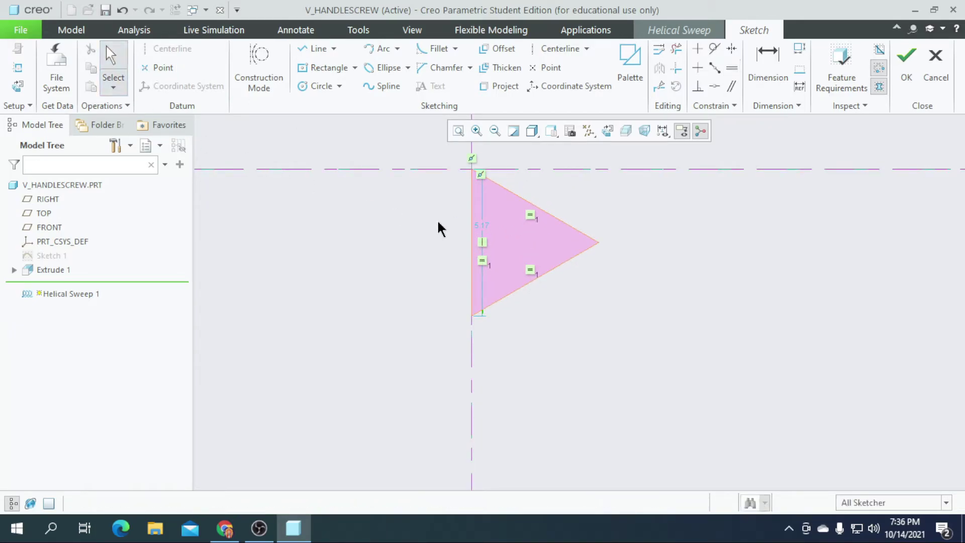
{"action": "double_click", "coordinate": [489, 225]}
{"action": "type", "text": "2"}
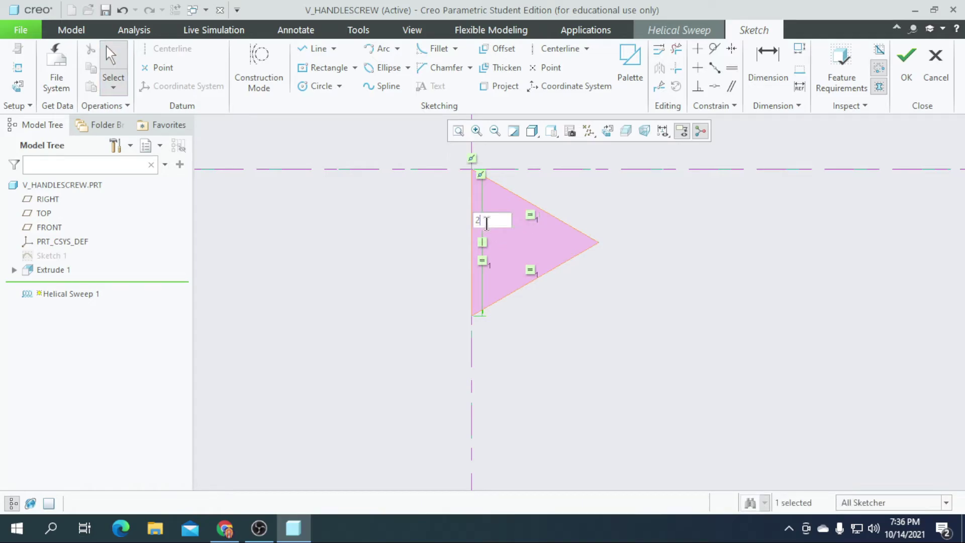
{"action": "key", "text": "Return"}
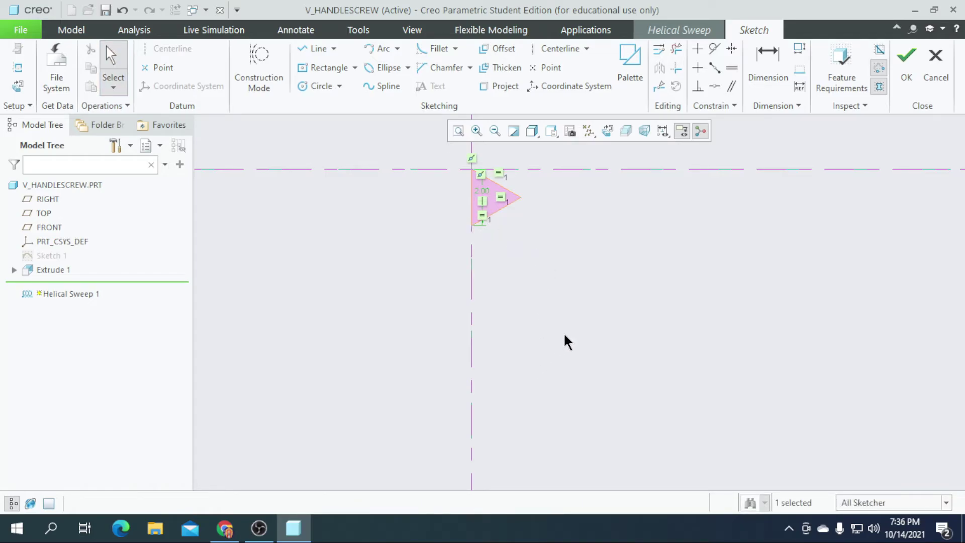
{"action": "scroll", "coordinate": [552, 362], "scroll_direction": "up", "scroll_amount": 2}
{"action": "left_click", "coordinate": [906, 83]}
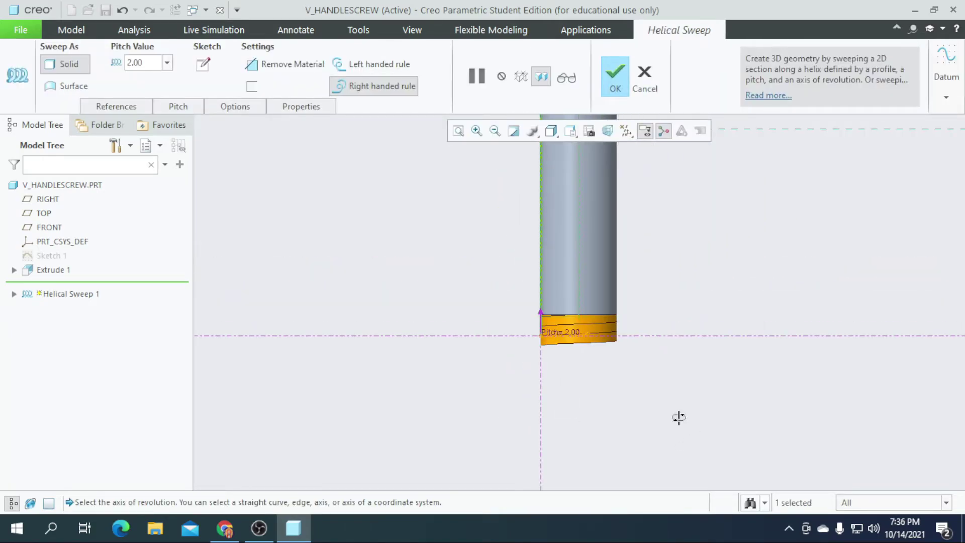
Set the helical sweep's pitch to 2.10 mm, make it remove material, and complete the thread cut
{"action": "key", "text": "ctrl+d"}
{"action": "middle_click_drag", "start_coordinate": [724, 278], "coordinate": [754, 377]}
{"action": "scroll", "coordinate": [631, 272], "scroll_direction": "down", "scroll_amount": 3}
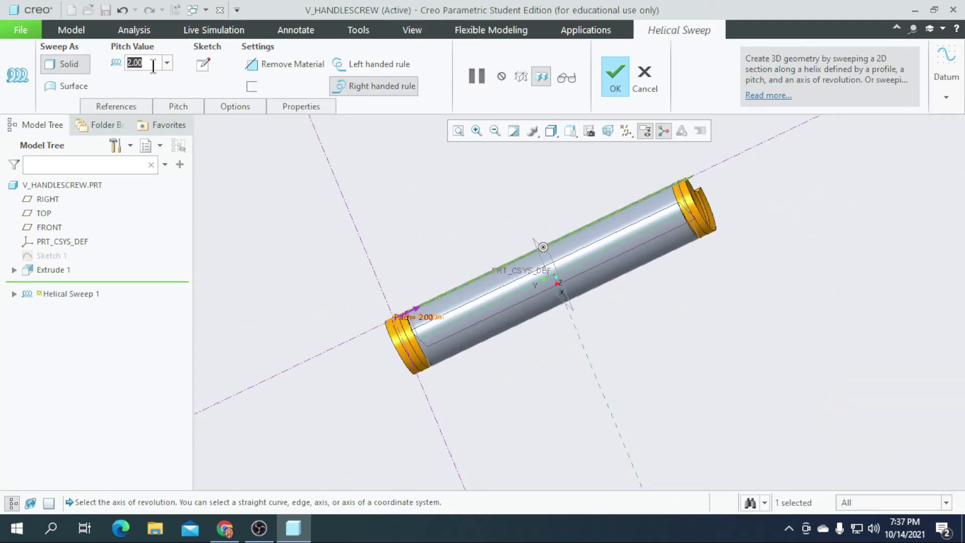
{"action": "type", "text": "2"}
{"action": "key", "text": "Return"}
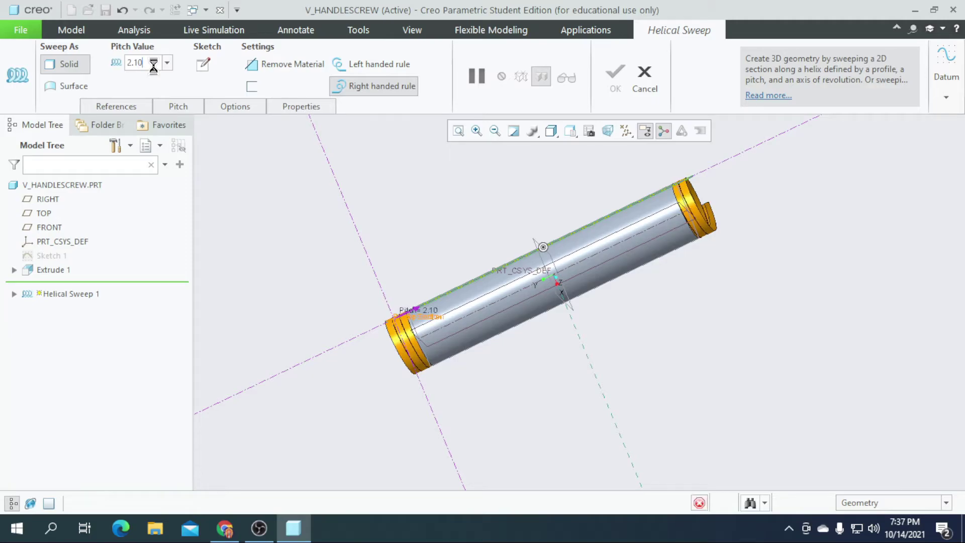
{"action": "left_click", "coordinate": [274, 64]}
{"action": "middle_click_drag", "start_coordinate": [559, 289], "coordinate": [638, 236]}
{"action": "left_click", "coordinate": [613, 88]}
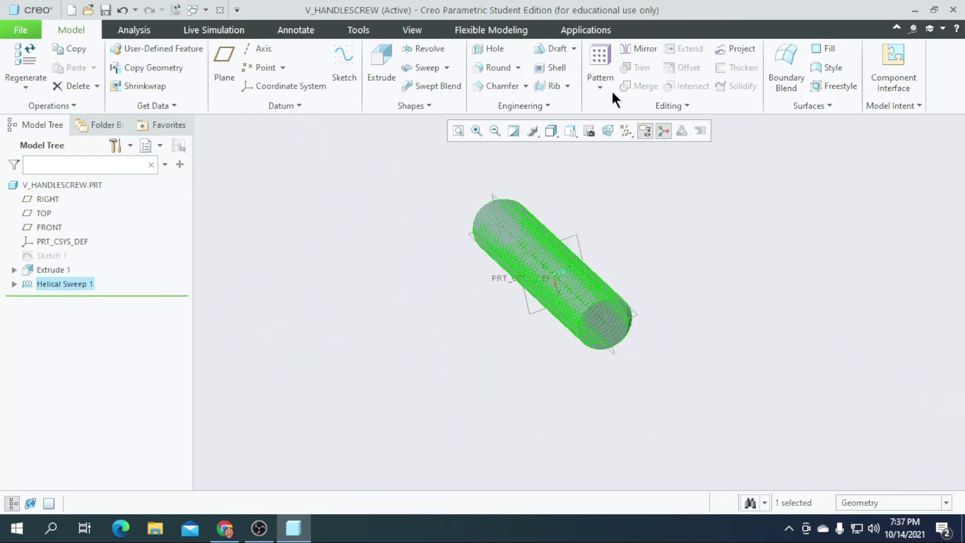
Sketch a circle centred on the axis on one end face of the threaded cylinder
{"action": "left_click", "coordinate": [678, 271]}
{"action": "middle_click_drag", "start_coordinate": [678, 271], "coordinate": [632, 208]}
{"action": "left_click", "coordinate": [570, 132]}
{"action": "left_click", "coordinate": [584, 146]}
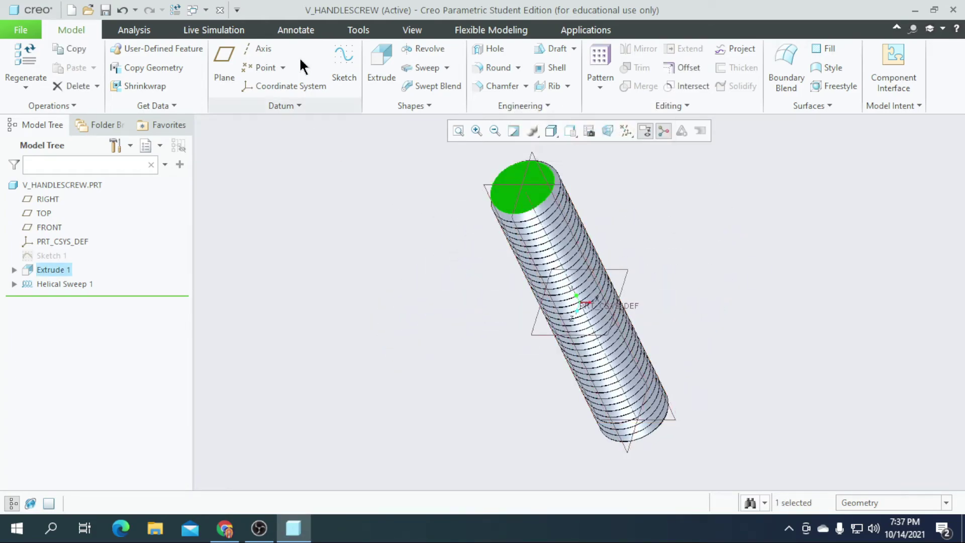
{"action": "left_click", "coordinate": [342, 65]}
{"action": "left_click", "coordinate": [607, 132]}
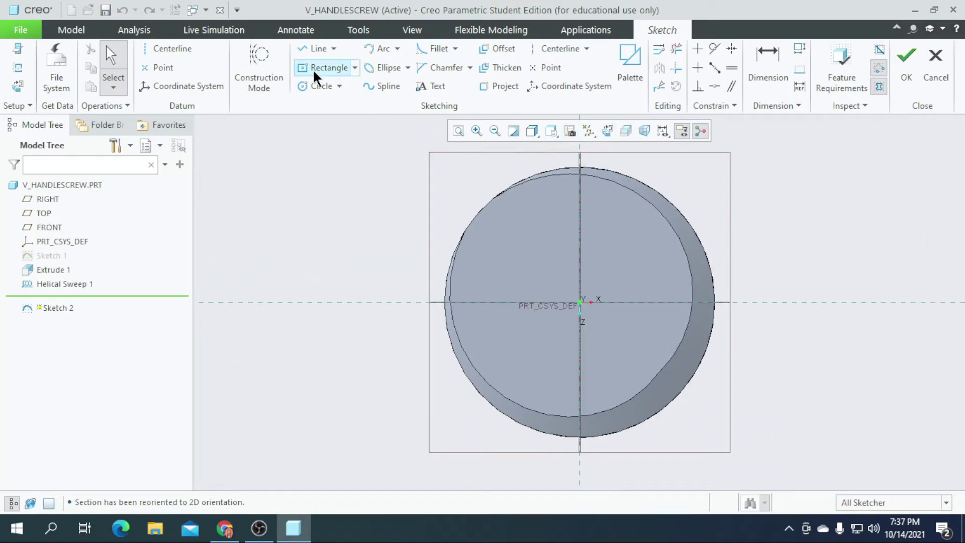
{"action": "left_click", "coordinate": [318, 86]}
{"action": "scroll", "coordinate": [603, 294], "scroll_direction": "down", "scroll_amount": 1}
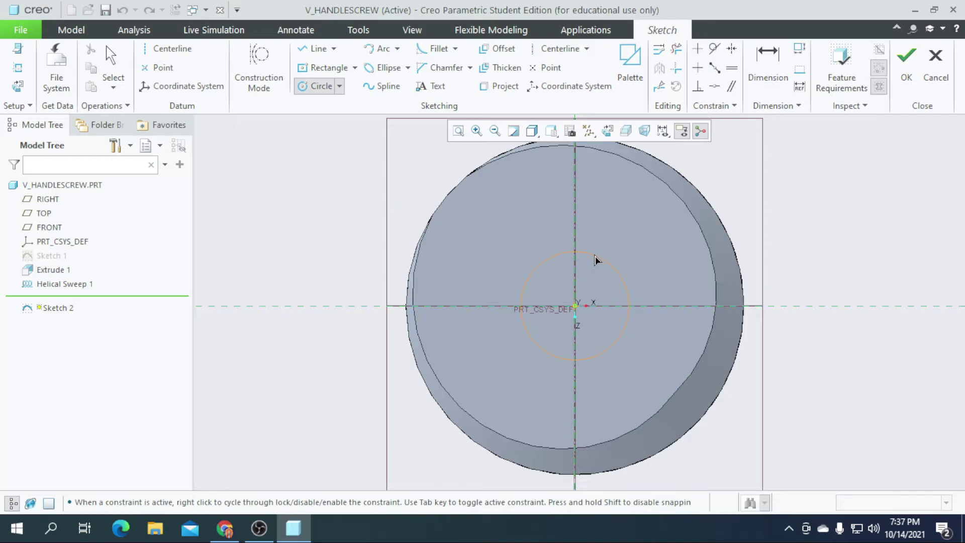
{"action": "left_click", "coordinate": [655, 234]}
{"action": "middle_click", "coordinate": [553, 242]}
Set the circle's diameter to 25 mm and finish the sketch
{"action": "double_click", "coordinate": [447, 201]}
{"action": "type", "text": "25"}
{"action": "key", "text": "Return"}
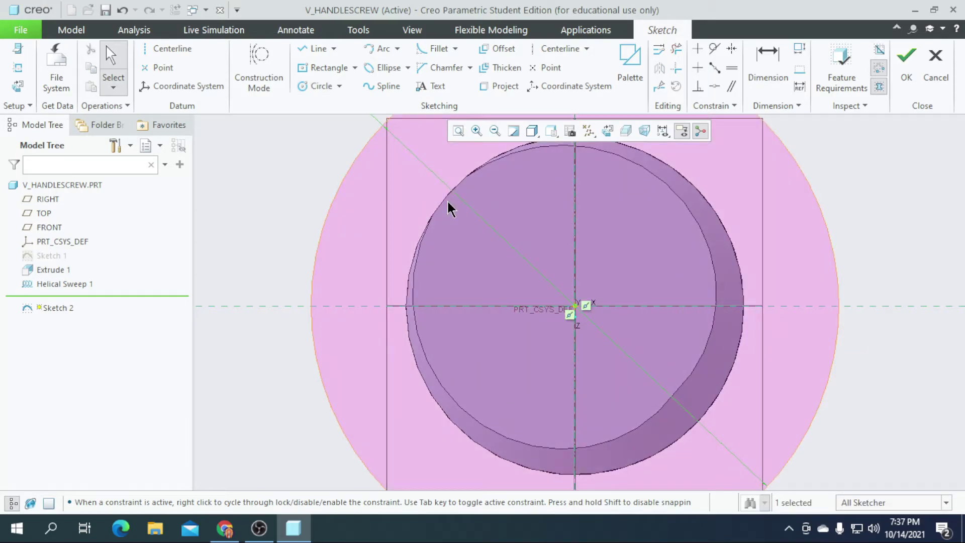
{"action": "left_click", "coordinate": [902, 79]}
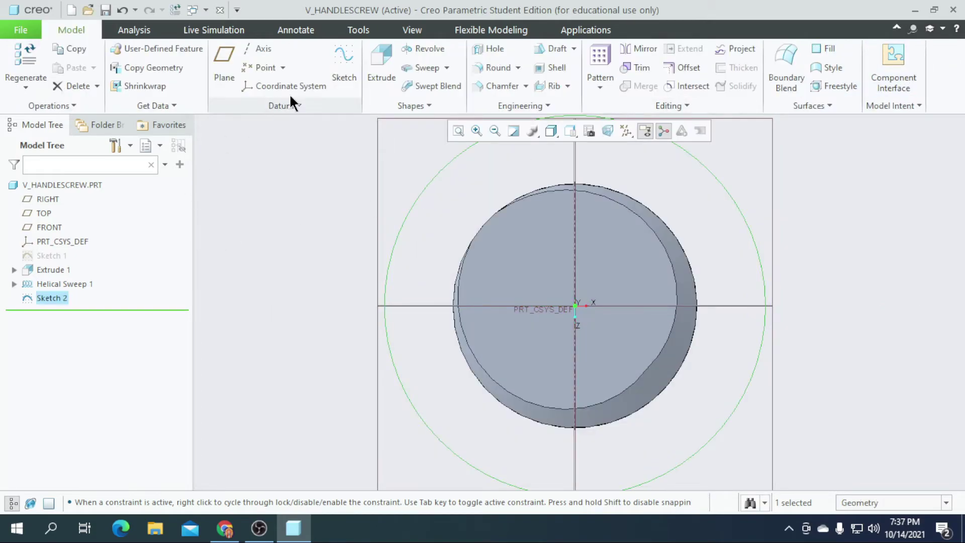
Extrude the 25 mm circle outward as a solid head with a depth of 25 mm
{"action": "left_click", "coordinate": [381, 65]}
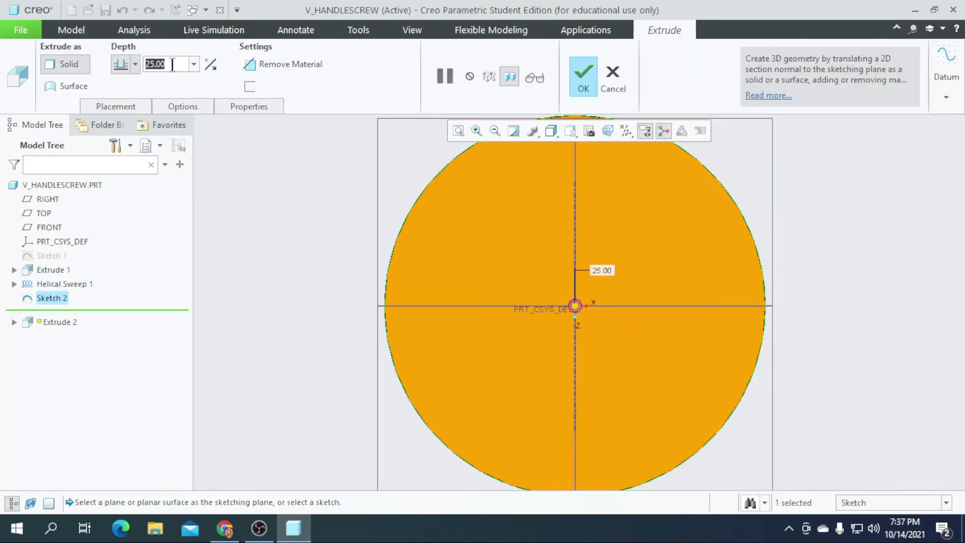
{"action": "scroll", "coordinate": [520, 244], "scroll_direction": "up", "scroll_amount": 4}
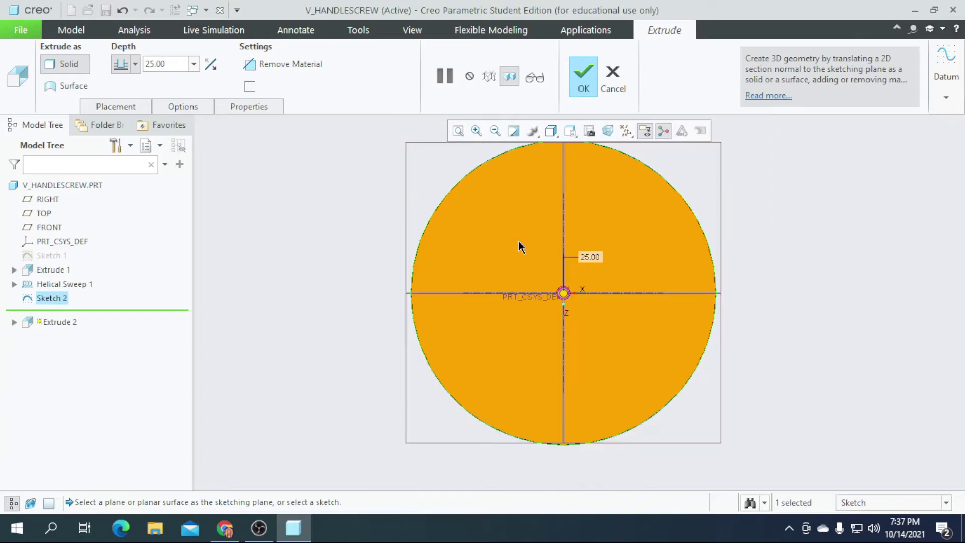
{"action": "key", "text": "ctrl+d"}
{"action": "left_click", "coordinate": [588, 81]}
Sketch a circle centred on the axis on the threaded cylinder's end face opposite the head
{"action": "left_click", "coordinate": [622, 403]}
{"action": "middle_click_drag", "start_coordinate": [622, 404], "coordinate": [556, 384]}
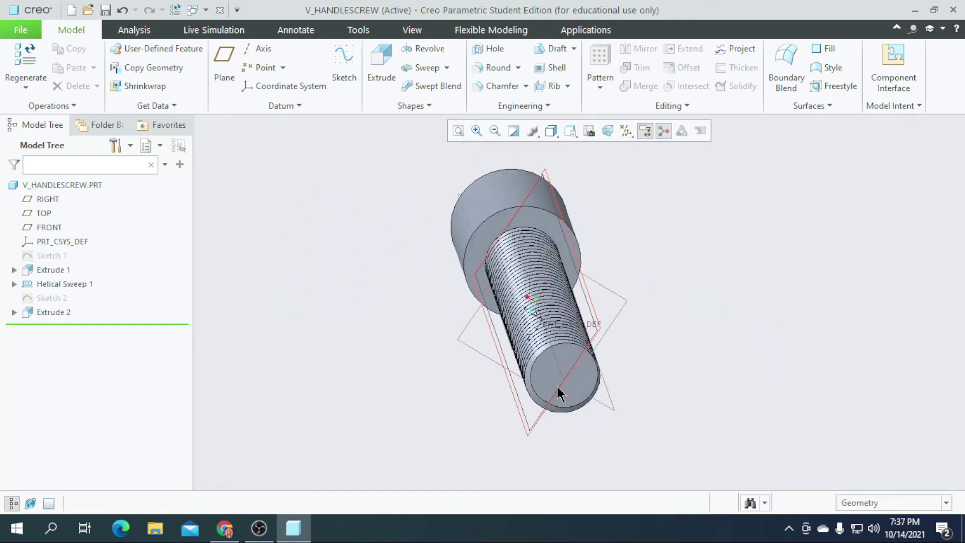
{"action": "left_click", "coordinate": [548, 383]}
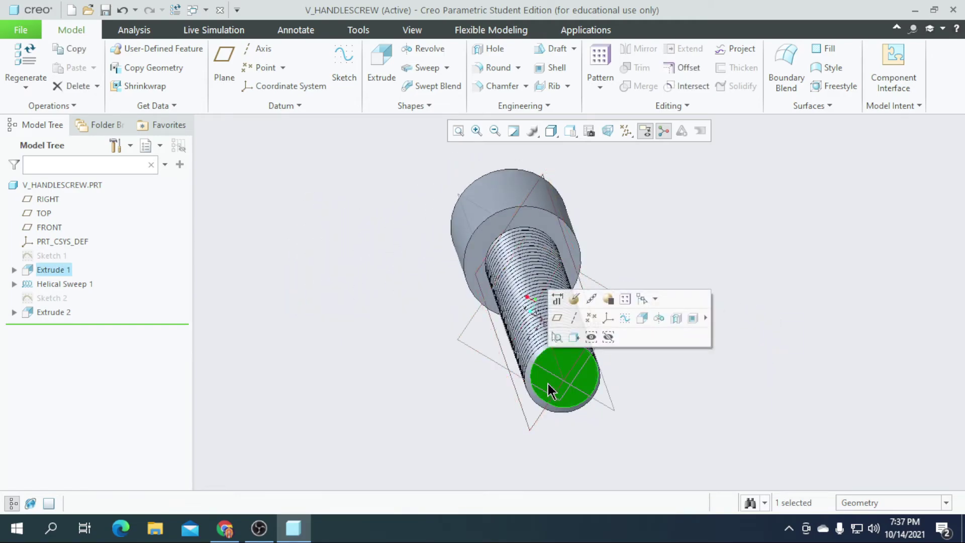
{"action": "left_click", "coordinate": [344, 66]}
{"action": "left_click", "coordinate": [588, 132]}
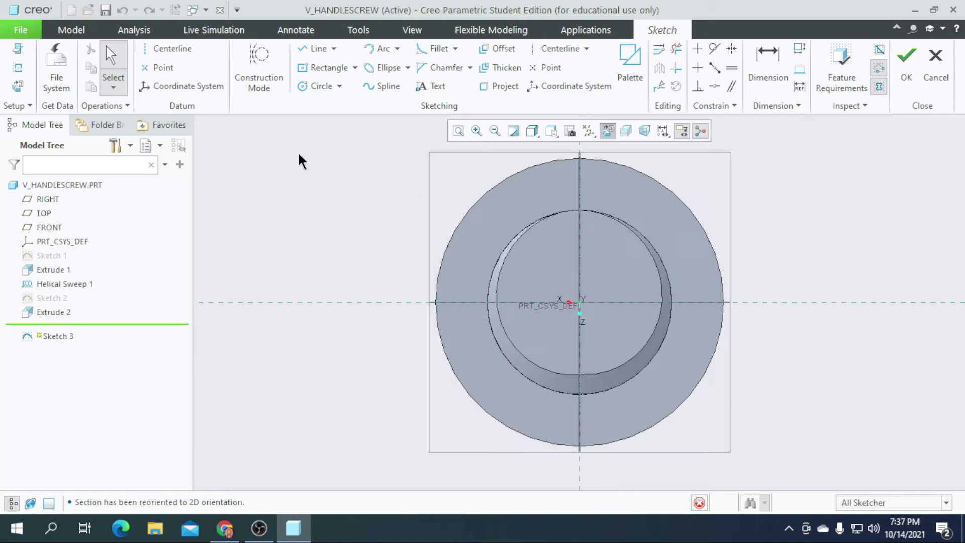
{"action": "left_click", "coordinate": [315, 91]}
{"action": "scroll", "coordinate": [581, 307], "scroll_direction": "down", "scroll_amount": 2}
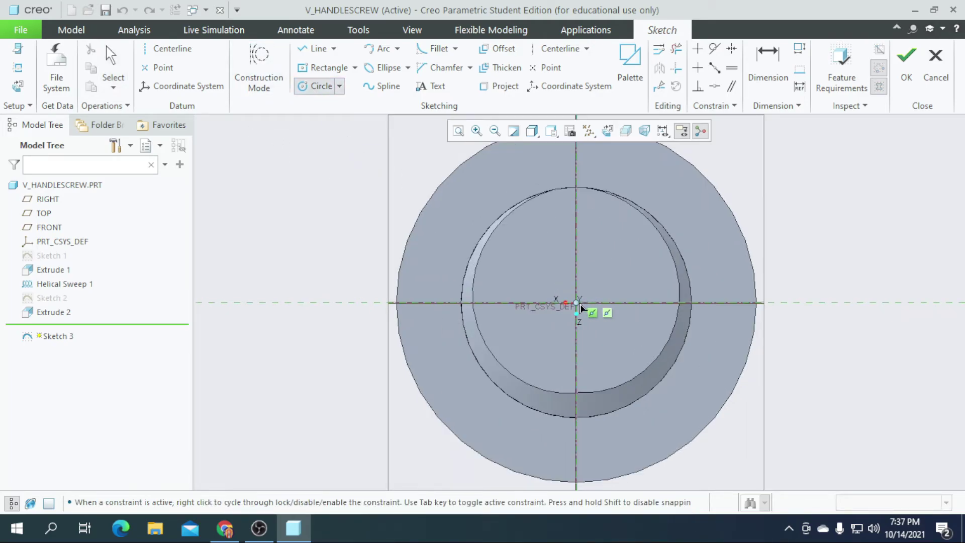
{"action": "left_click", "coordinate": [521, 264]}
{"action": "middle_click", "coordinate": [475, 246]}
Set this circle's diameter to 12 mm and finish the sketch
{"action": "double_click", "coordinate": [484, 236]}
{"action": "type", "text": "12"}
{"action": "key", "text": "Return"}
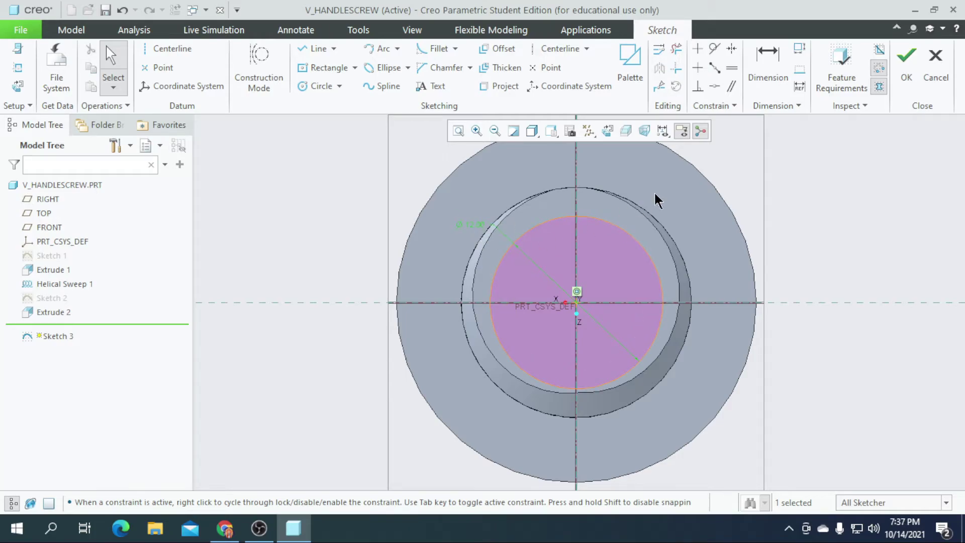
{"action": "left_click", "coordinate": [907, 63]}
Extrude the 12 mm circle outward 2.5 mm from the threaded end as a solid boss
{"action": "left_click", "coordinate": [380, 70]}
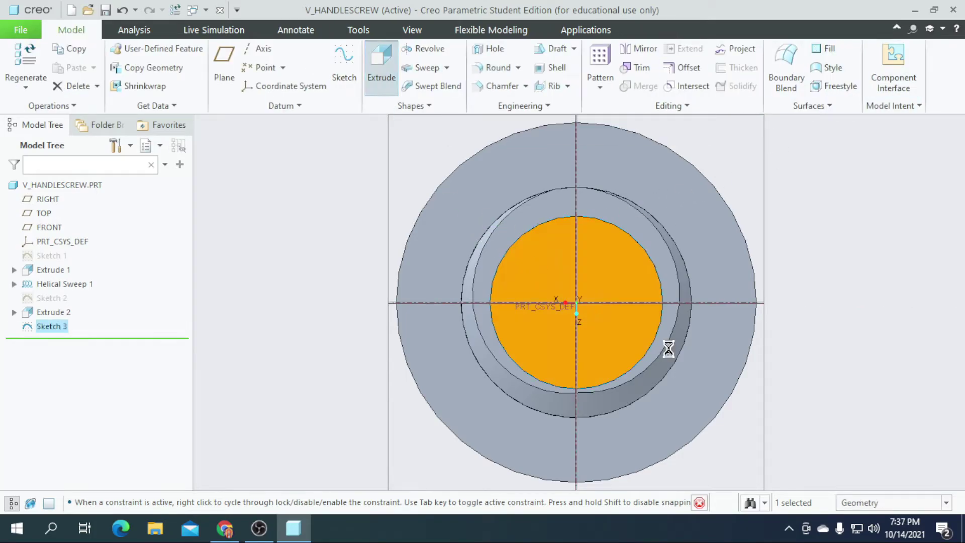
{"action": "left_click", "coordinate": [185, 66]}
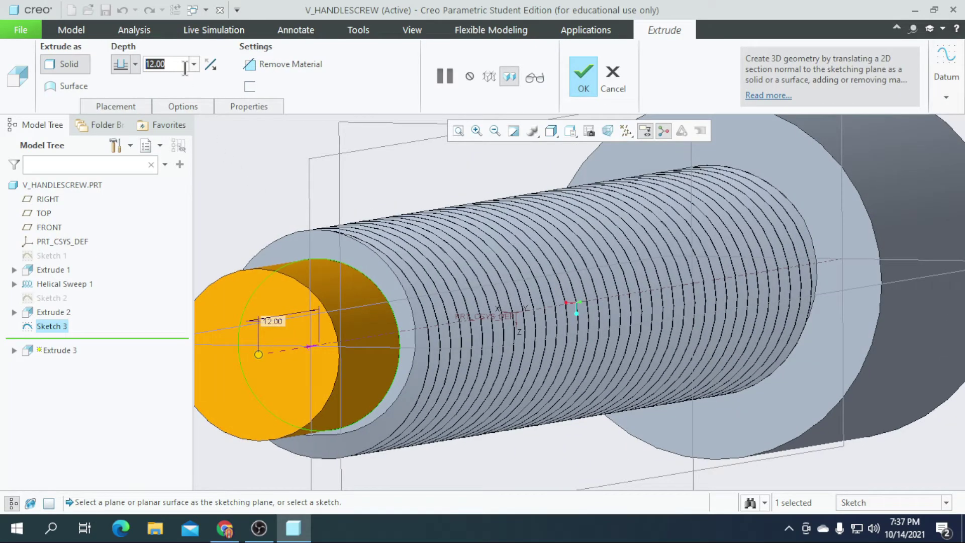
{"action": "type", "text": "2.5"}
{"action": "key", "text": "Return"}
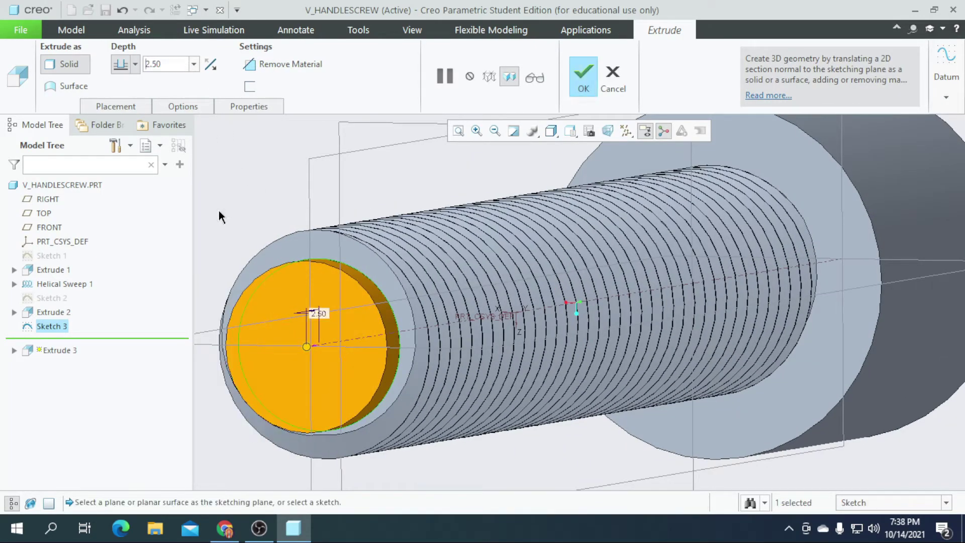
{"action": "left_click", "coordinate": [583, 79]}
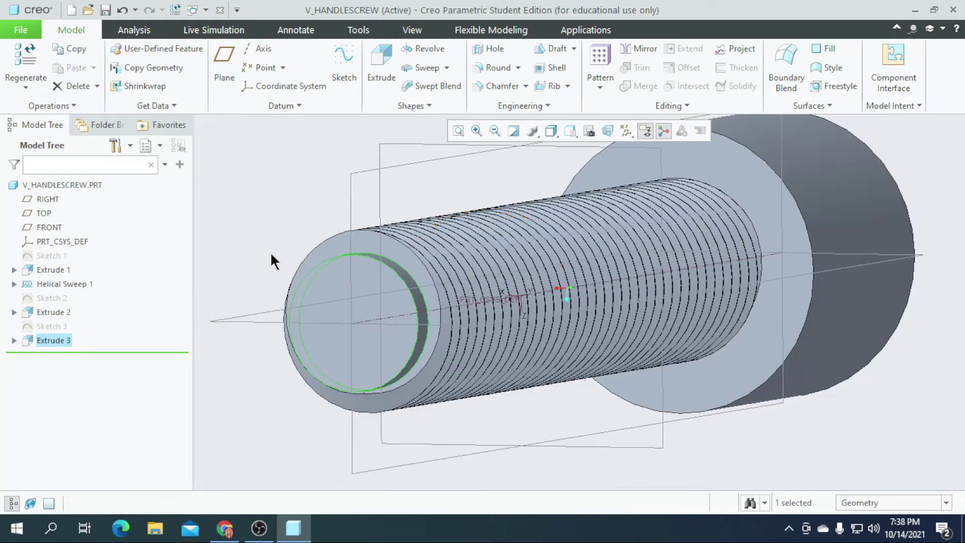
Sketch a smaller circle centred on the end face of the 2.5 mm boss
{"action": "left_click", "coordinate": [286, 259]}
{"action": "left_click", "coordinate": [336, 357]}
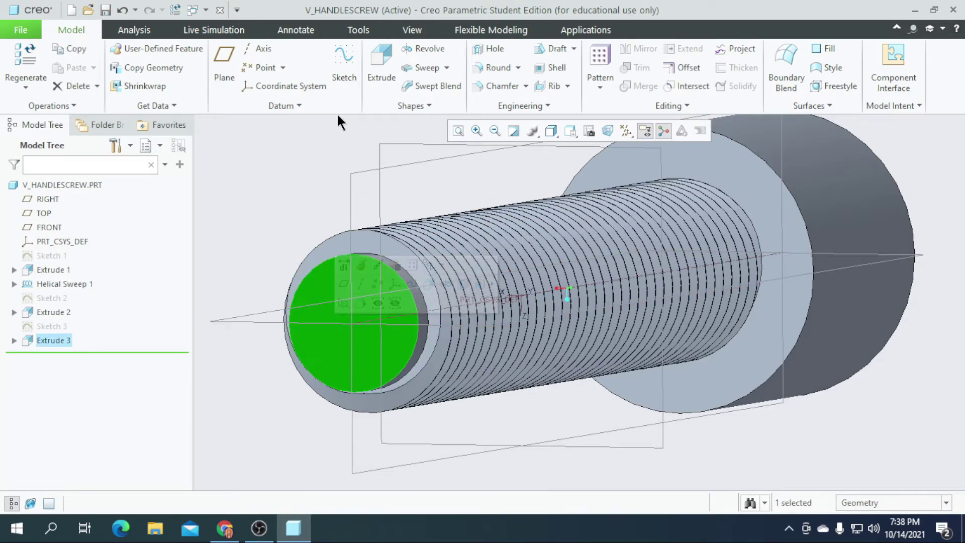
{"action": "left_click", "coordinate": [344, 65]}
{"action": "left_click", "coordinate": [608, 132]}
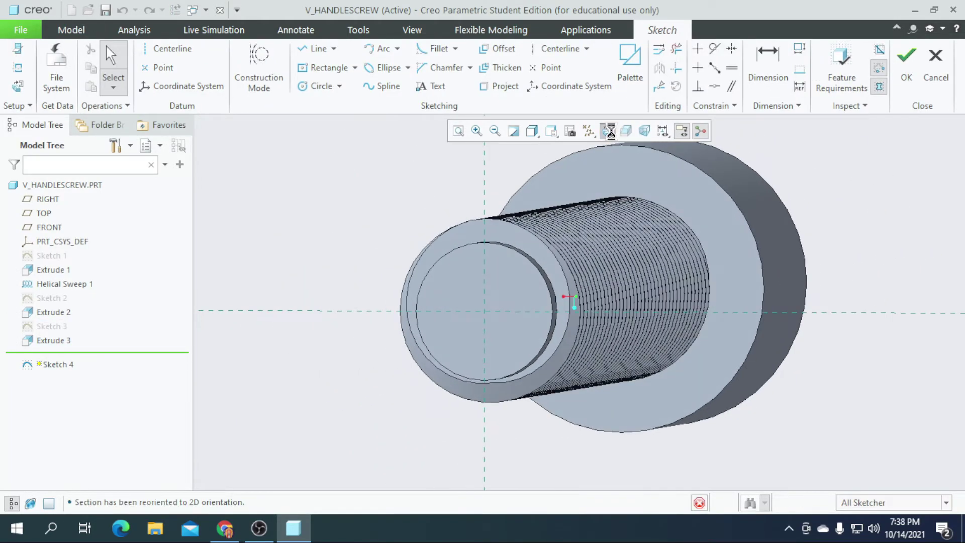
{"action": "left_click", "coordinate": [317, 86]}
{"action": "left_click", "coordinate": [610, 280]}
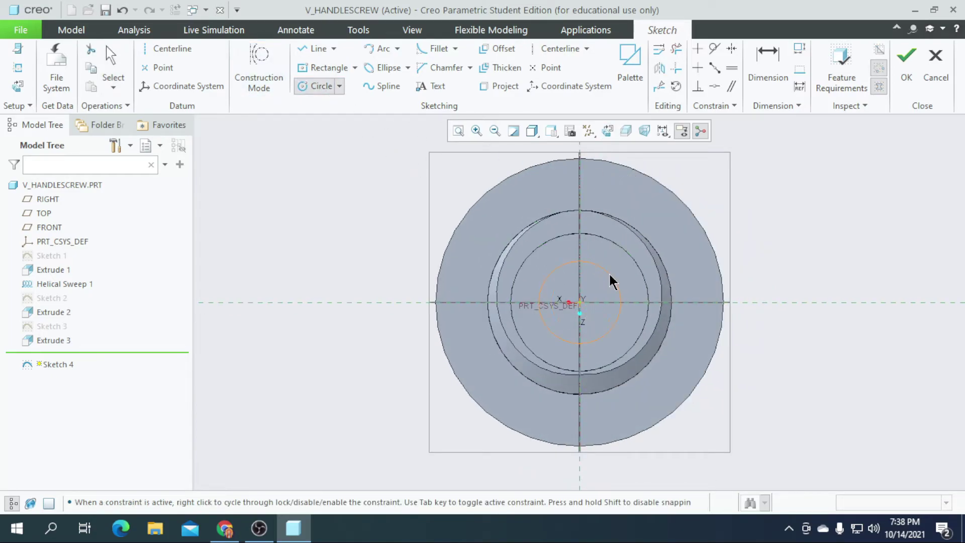
{"action": "middle_click", "coordinate": [517, 276]}
Set the smaller circle's diameter to 8 mm and finish its sketch
{"action": "double_click", "coordinate": [521, 265]}
{"action": "type", "text": "8"}
{"action": "key", "text": "Return"}
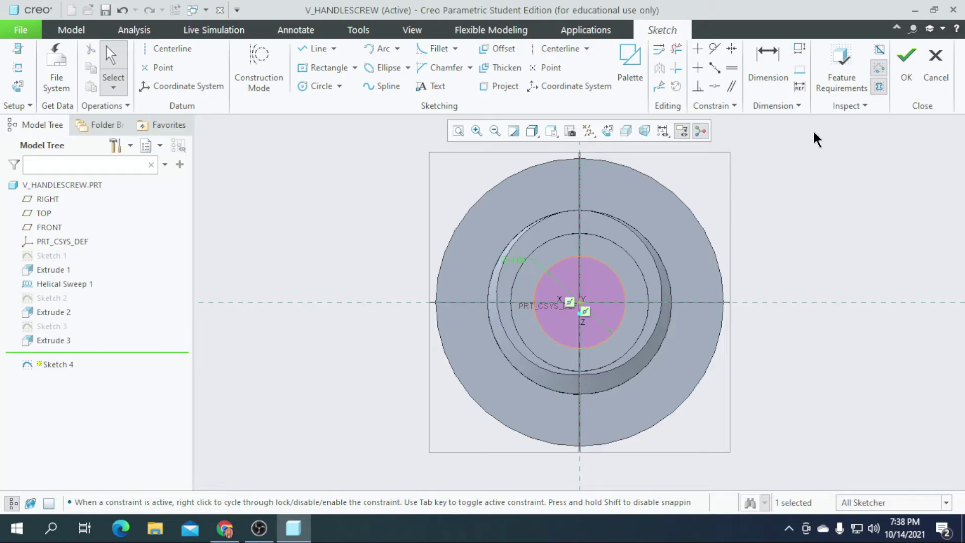
{"action": "left_click", "coordinate": [906, 66]}
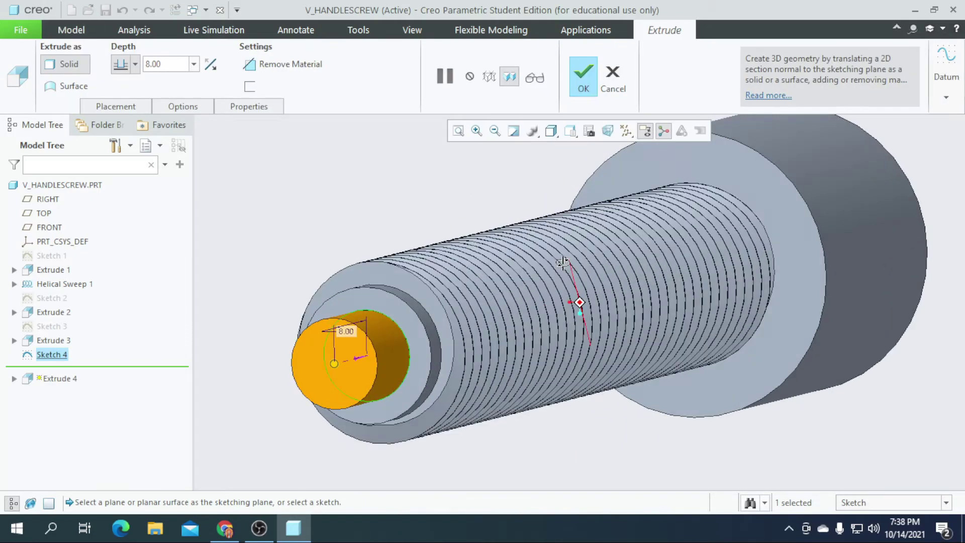
Extrude the 8 mm circle outward 3 mm as a solid neck
{"action": "type", "text": "3"}
{"action": "key", "text": "Return"}
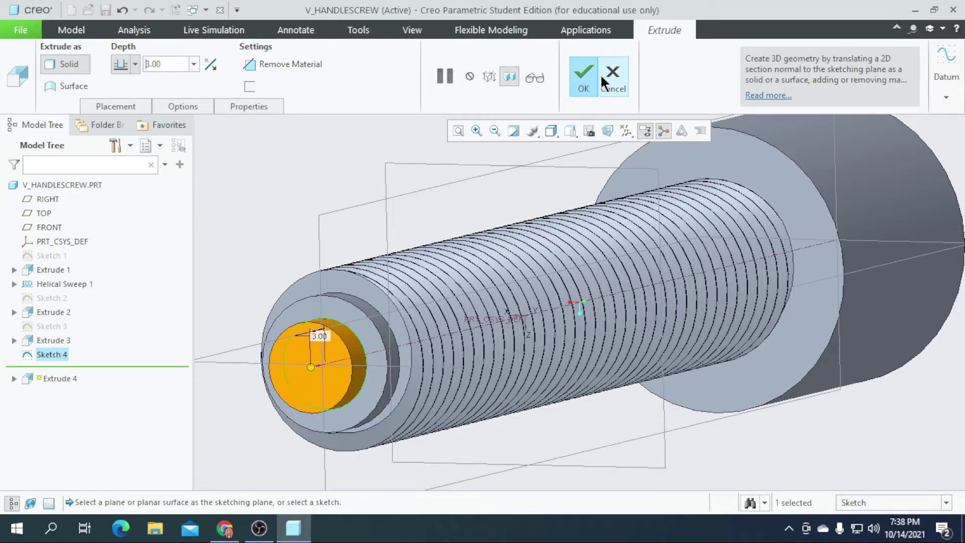
{"action": "left_click", "coordinate": [583, 75]}
Sketch a circle centred on the end face of the 8 mm neck
{"action": "left_click", "coordinate": [289, 363]}
{"action": "left_click", "coordinate": [343, 65]}
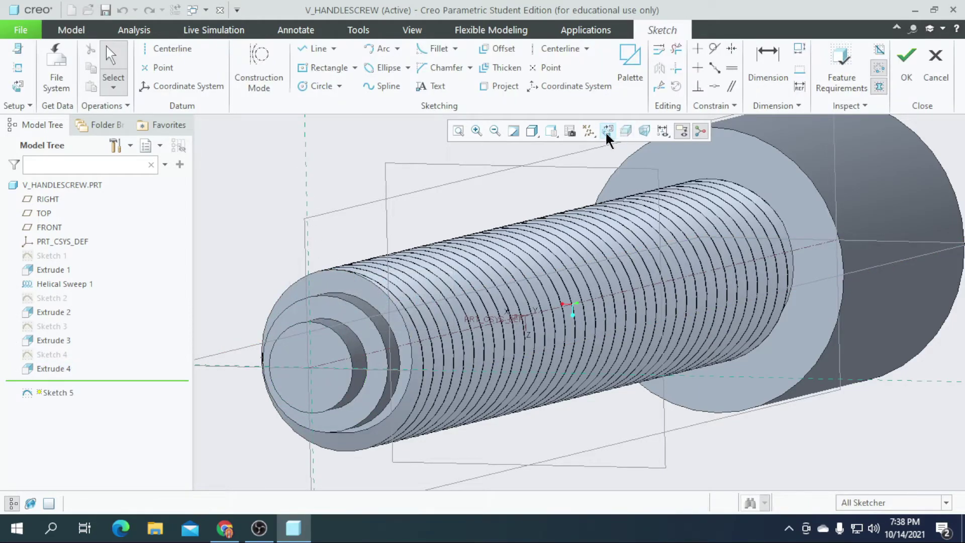
{"action": "left_click", "coordinate": [607, 132]}
{"action": "left_click", "coordinate": [320, 87]}
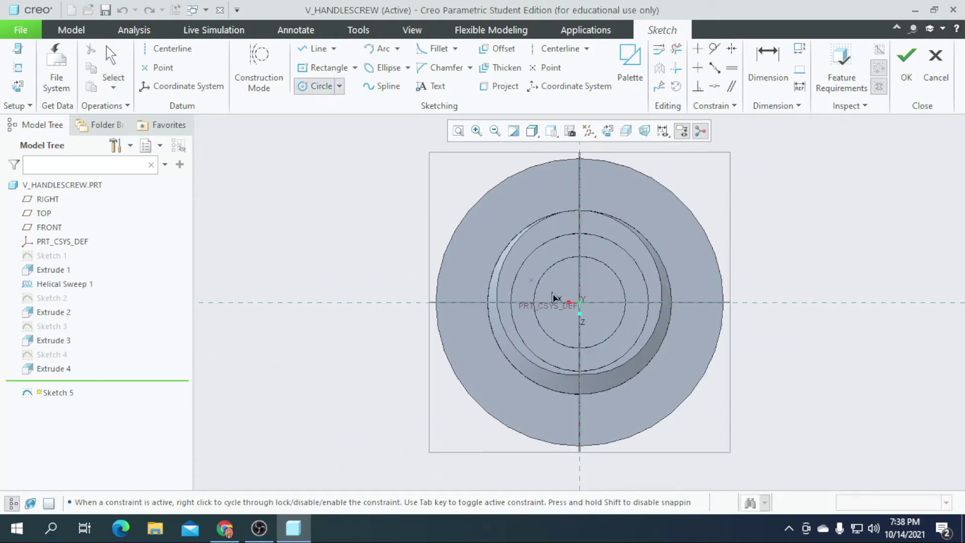
{"action": "left_click", "coordinate": [606, 290]}
{"action": "scroll", "coordinate": [606, 288], "scroll_direction": "up", "scroll_amount": 1}
{"action": "middle_click", "coordinate": [523, 277]}
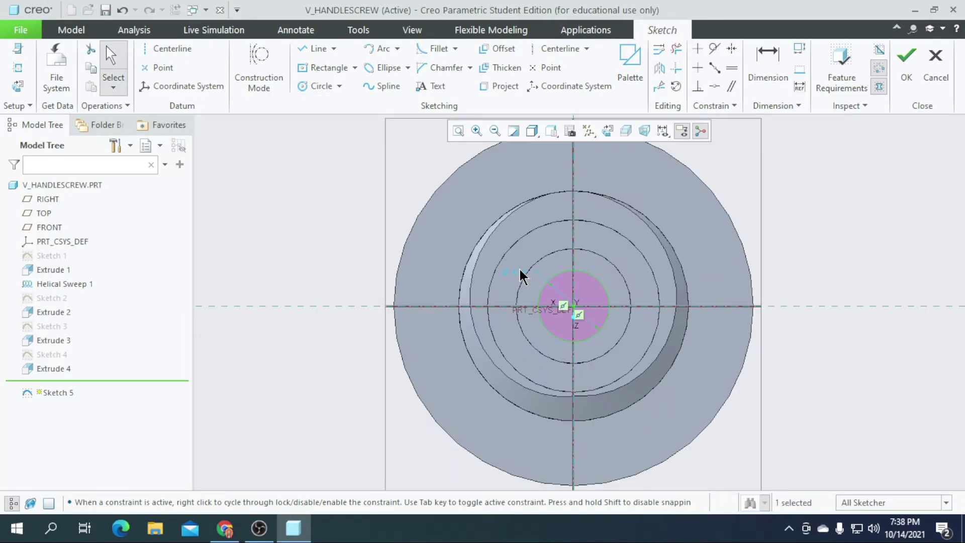
Set the diameter of the circle on the neck to 12 mm and finish the sketch
{"action": "double_click", "coordinate": [520, 275]}
{"action": "type", "text": "1"}
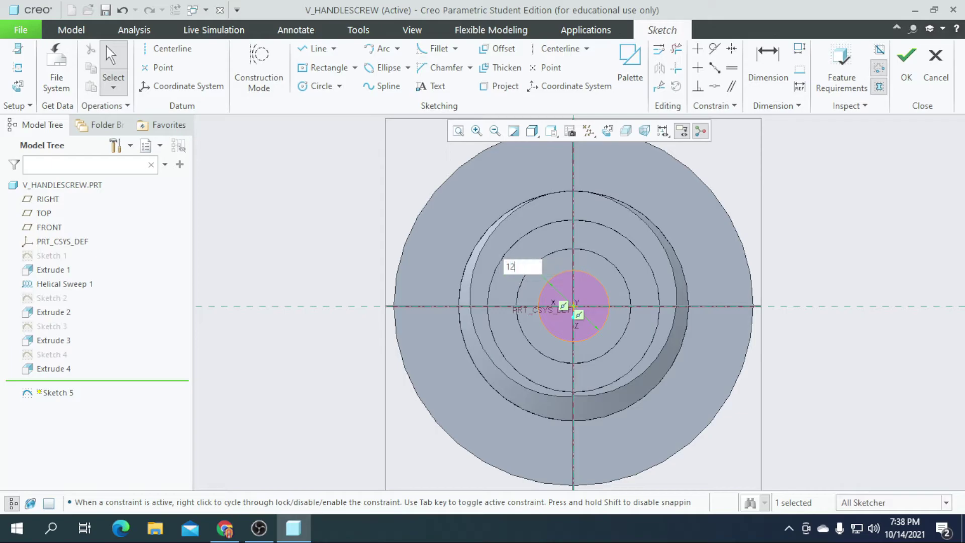
{"action": "type", "text": "2"}
{"action": "key", "text": "Return"}
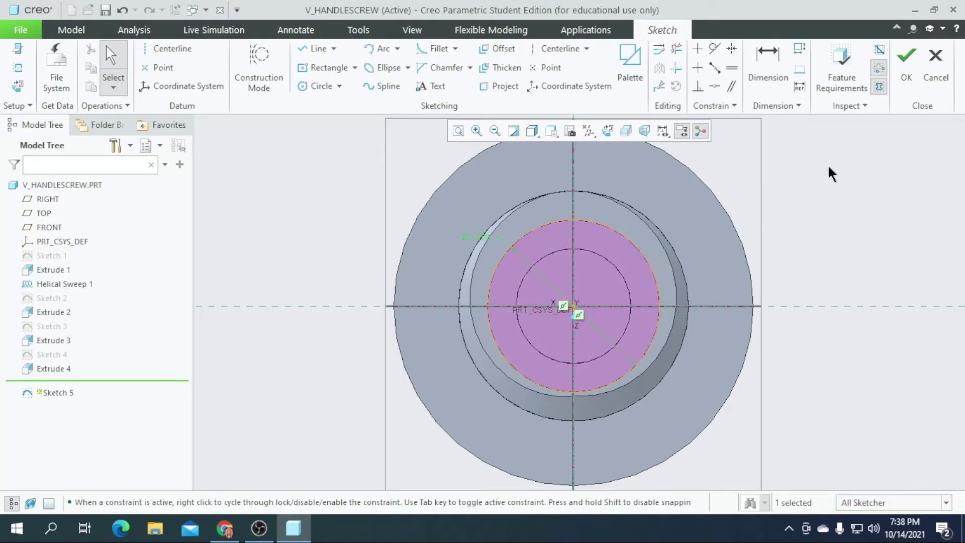
{"action": "left_click", "coordinate": [906, 56]}
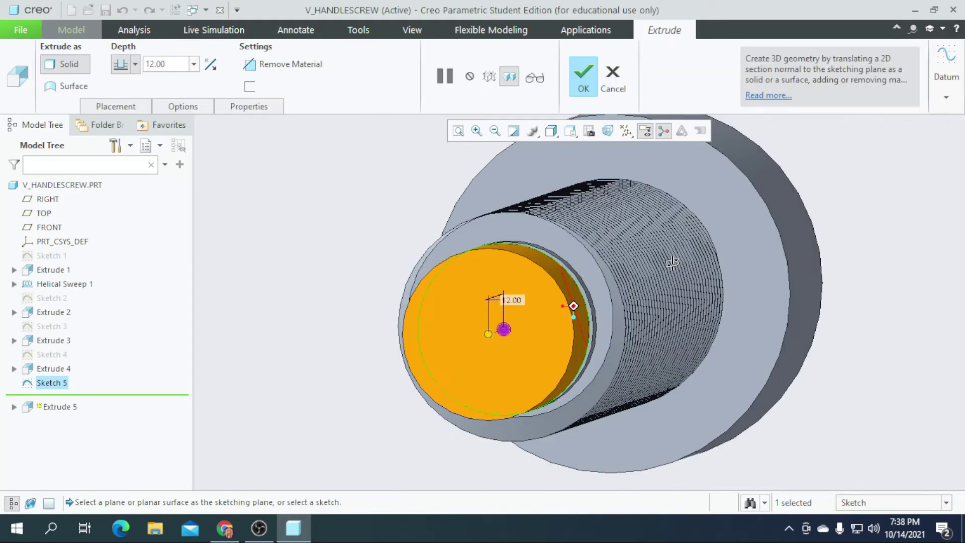
Extrude the 12 mm circle outward 4 mm to form a solid collar beyond the neck
{"action": "type", "text": "4"}
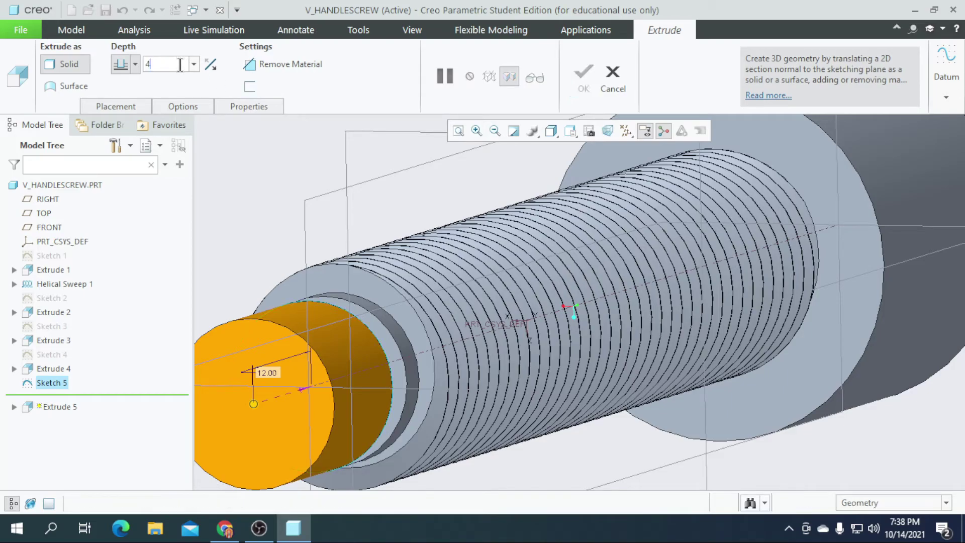
{"action": "key", "text": "Return"}
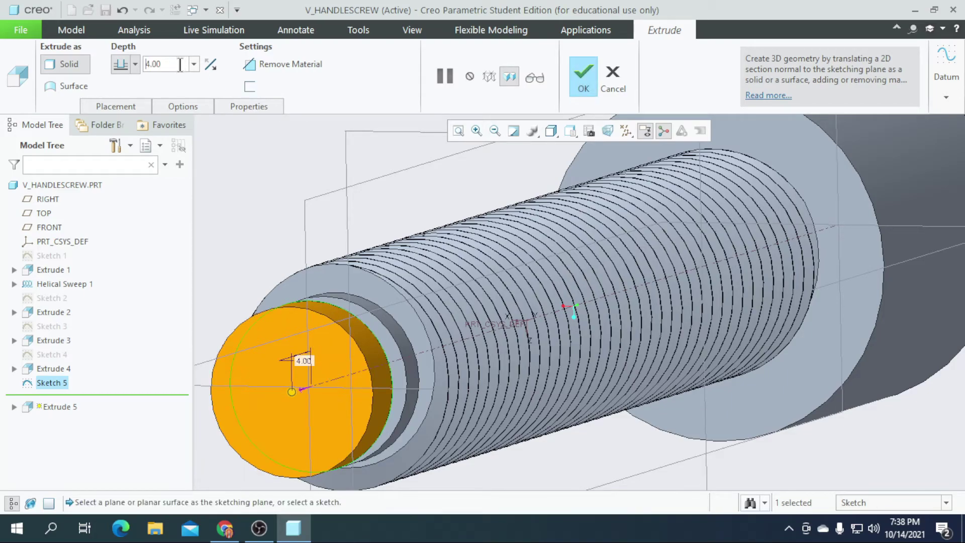
{"action": "left_click", "coordinate": [583, 81]}
Chamfer the outer end edge of the large cylindrical head using the 45 x D scheme with D set to 2 mm
{"action": "left_click", "coordinate": [568, 433]}
{"action": "middle_click_drag", "start_coordinate": [568, 434], "coordinate": [722, 445]}
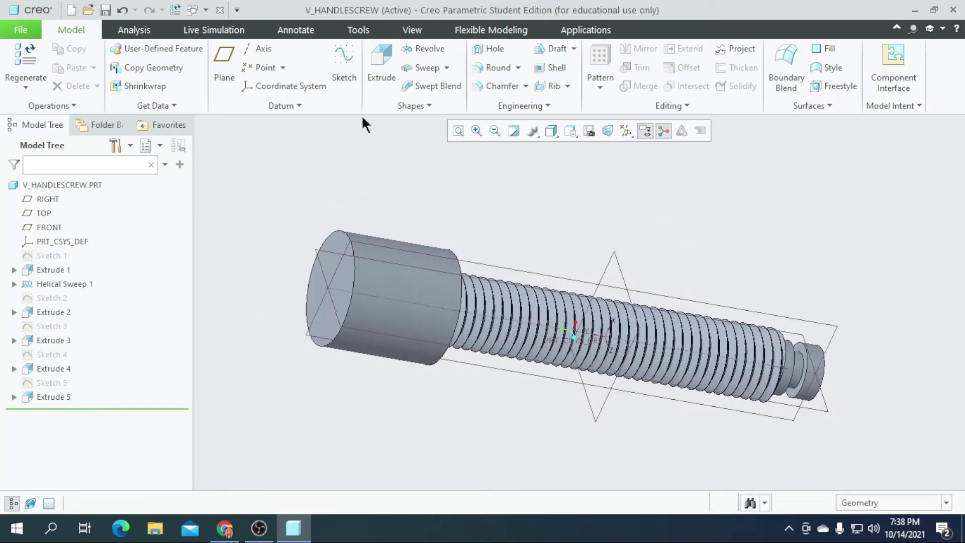
{"action": "left_click", "coordinate": [504, 87]}
{"action": "scroll", "coordinate": [302, 259], "scroll_direction": "down", "scroll_amount": 2}
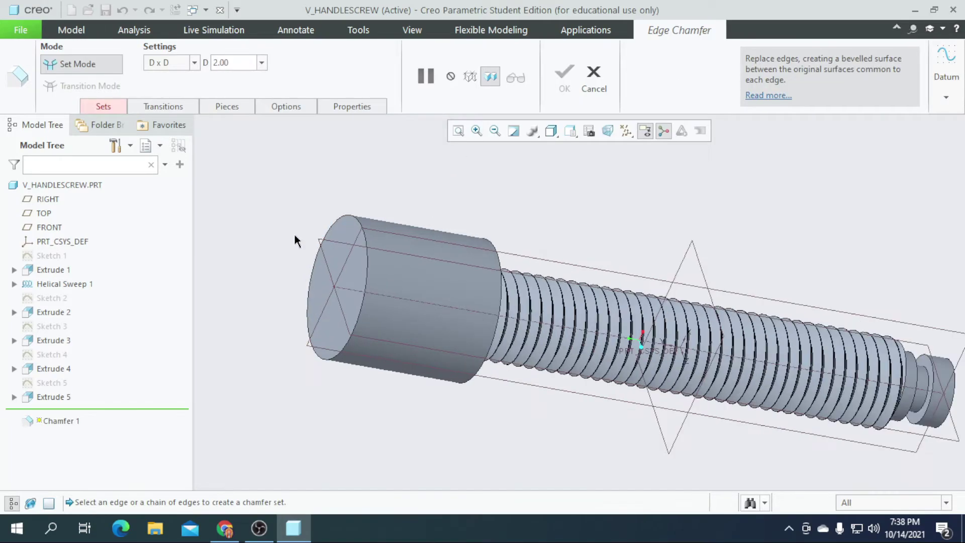
{"action": "left_click", "coordinate": [195, 62]}
{"action": "left_click", "coordinate": [155, 117]}
{"action": "double_click", "coordinate": [239, 64]}
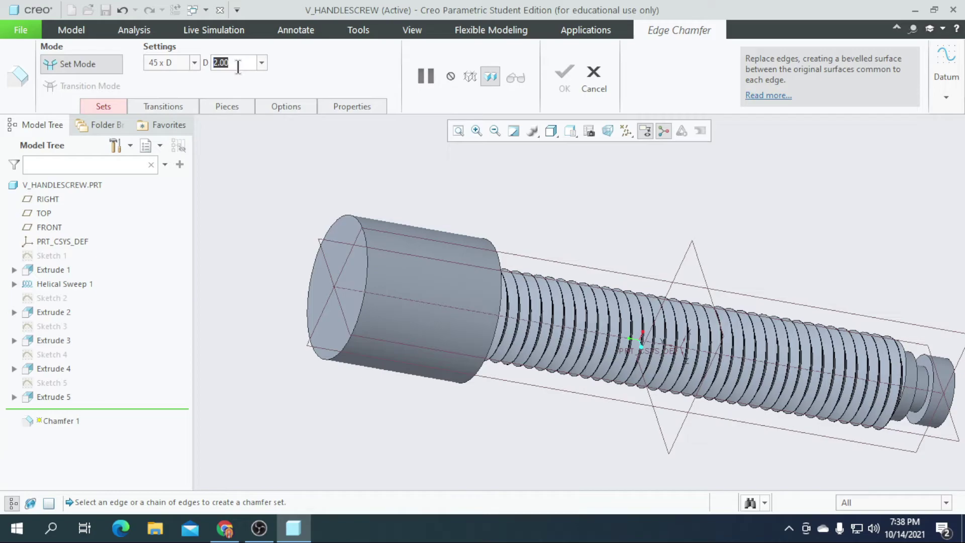
{"action": "scroll", "coordinate": [409, 273], "scroll_direction": "down", "scroll_amount": 3}
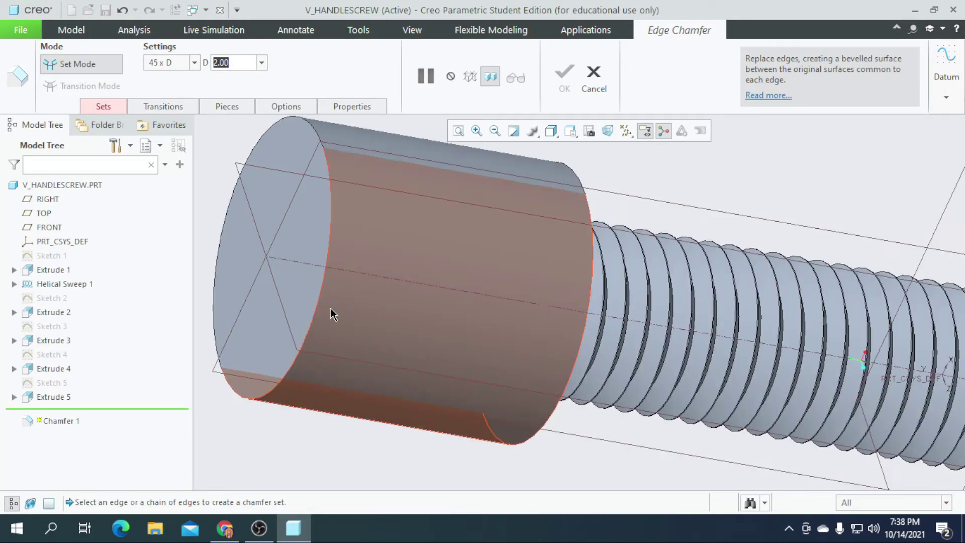
{"action": "left_click", "coordinate": [318, 313]}
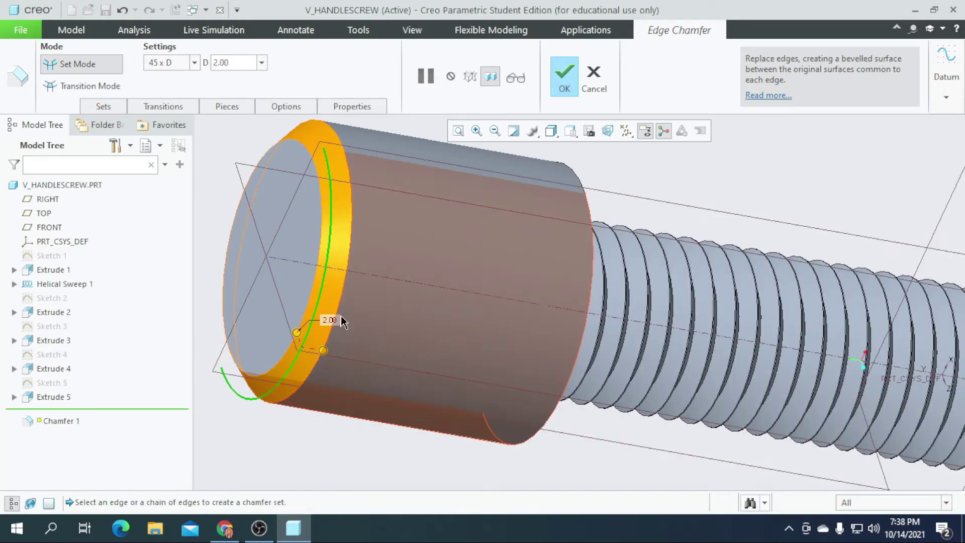
{"action": "scroll", "coordinate": [335, 317], "scroll_direction": "up", "scroll_amount": 2}
{"action": "left_click", "coordinate": [563, 76]}
Sketch a circle about 6.8 mm in diameter on the lengthwise datum plane, centred on the screw axis within the head
{"action": "scroll", "coordinate": [391, 207], "scroll_direction": "up", "scroll_amount": 3}
{"action": "middle_click_drag", "start_coordinate": [391, 208], "coordinate": [512, 245]}
{"action": "left_click", "coordinate": [572, 131]}
{"action": "left_click", "coordinate": [638, 148]}
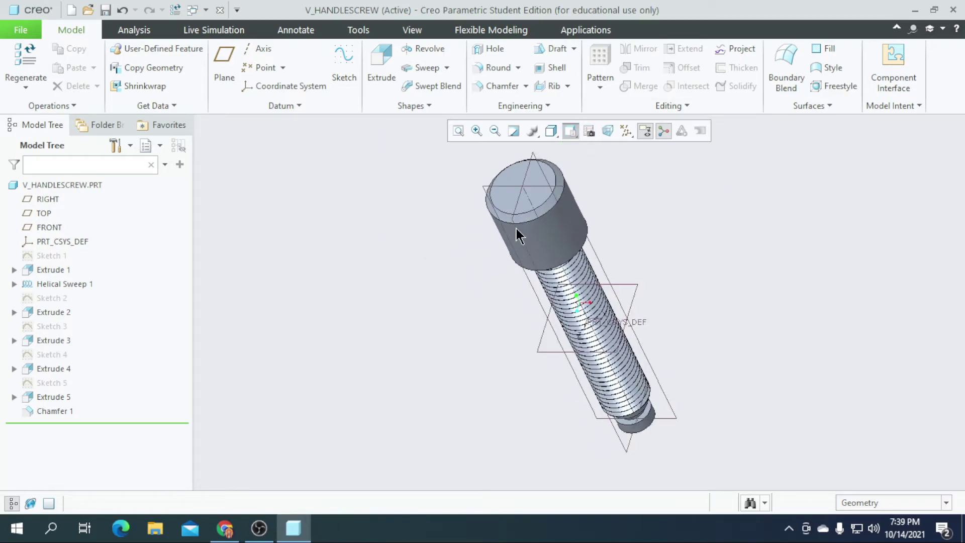
{"action": "left_click", "coordinate": [489, 187]}
{"action": "left_click", "coordinate": [344, 71]}
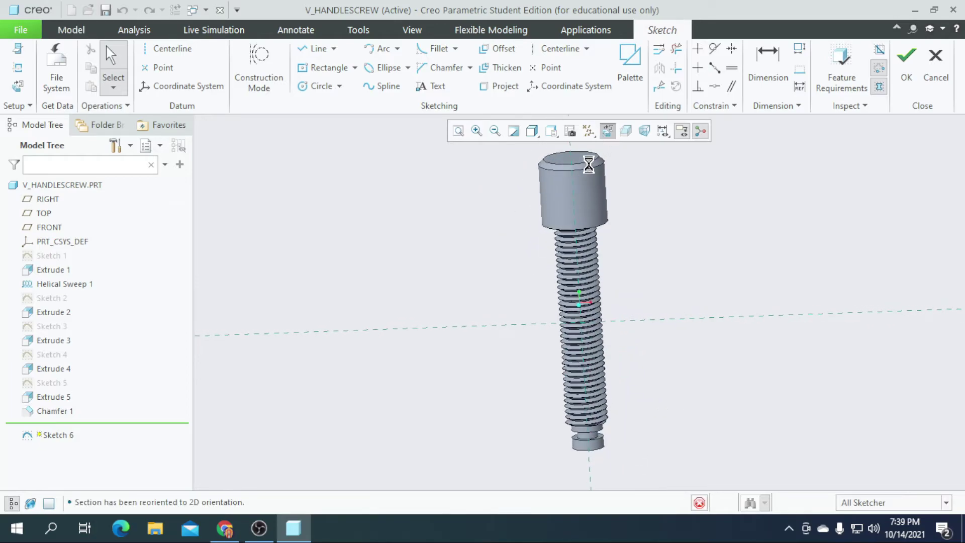
{"action": "scroll", "coordinate": [581, 260], "scroll_direction": "up", "scroll_amount": 5}
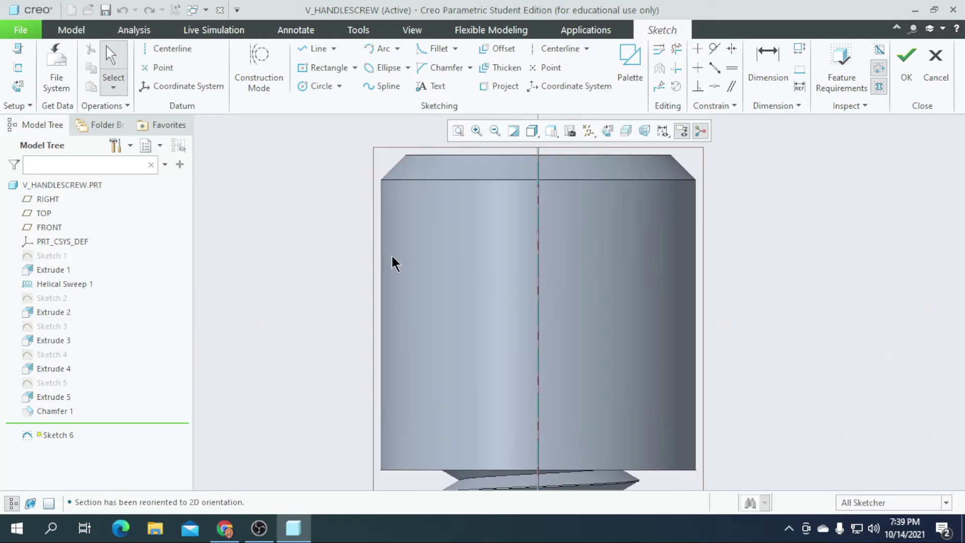
{"action": "left_click", "coordinate": [325, 87]}
{"action": "left_click", "coordinate": [538, 316]}
{"action": "left_click", "coordinate": [576, 297]}
{"action": "middle_click", "coordinate": [495, 309]}
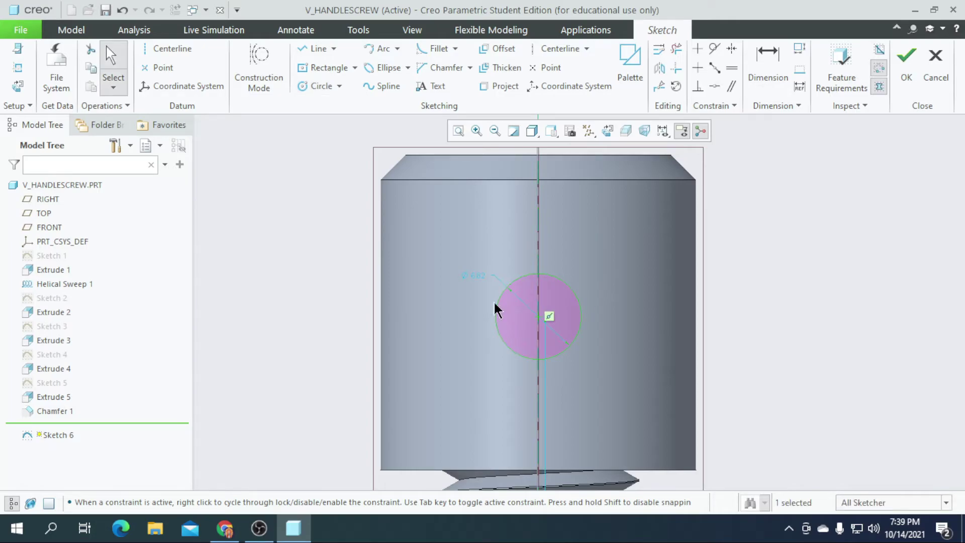
Set the diameter of the circle in the head to 10.50 mm
{"action": "double_click", "coordinate": [481, 278]}
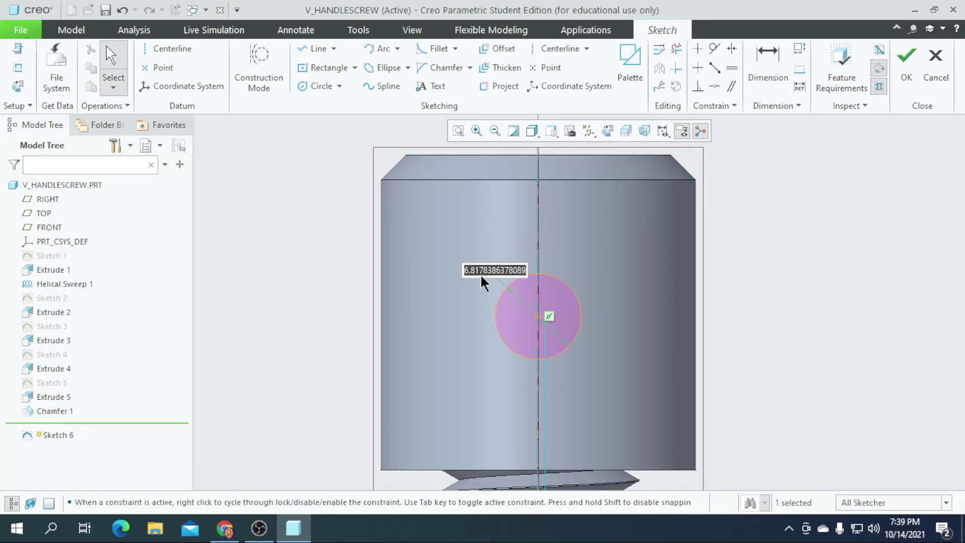
{"action": "type", "text": "10."}
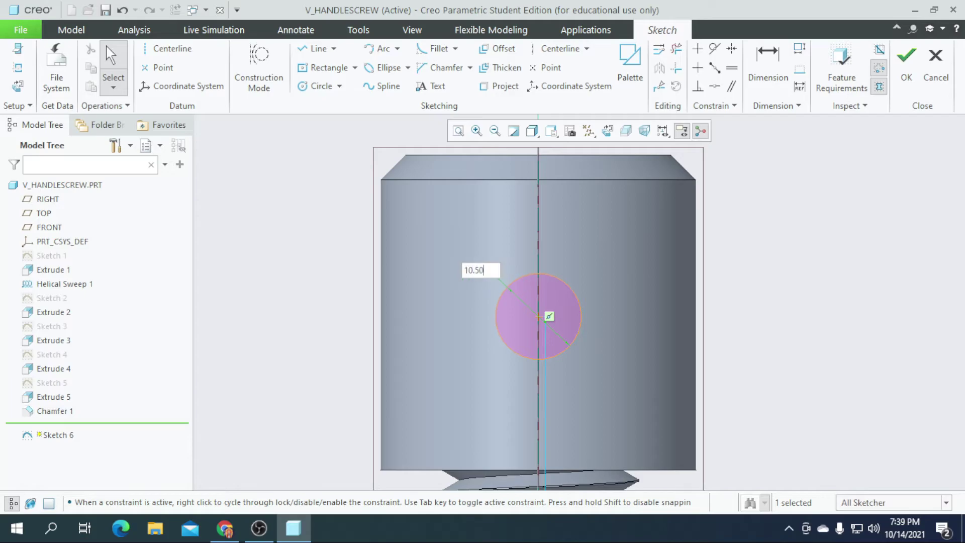
{"action": "type", "text": "50"}
{"action": "key", "text": "Return"}
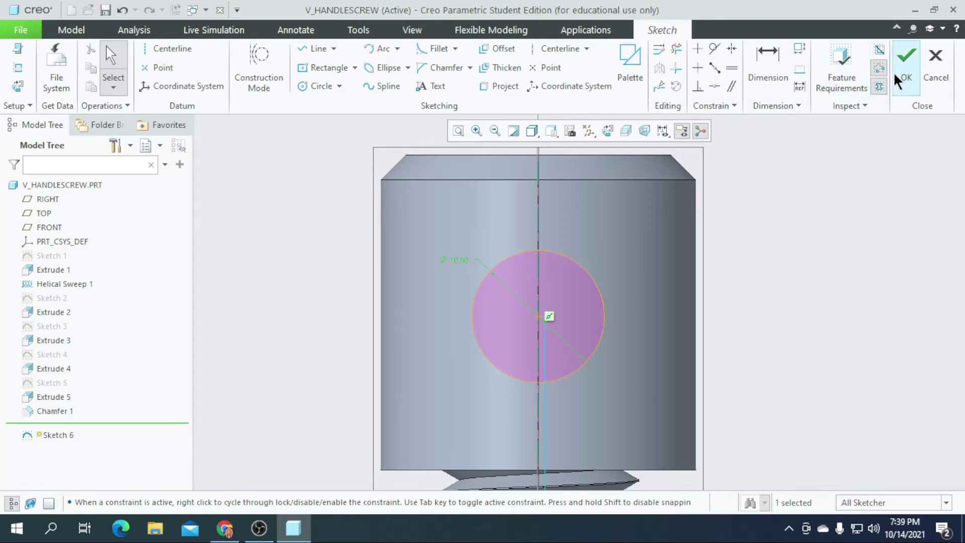
Dimension the circle's centre 12.5 mm from the head's chamfered end face and finish the sketch
{"action": "left_click", "coordinate": [749, 68]}
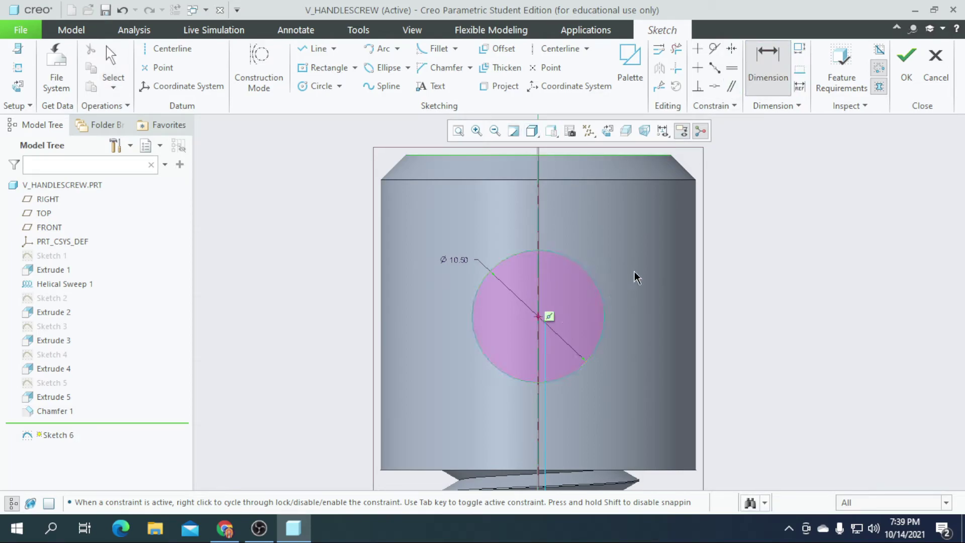
{"action": "middle_click", "coordinate": [650, 227]}
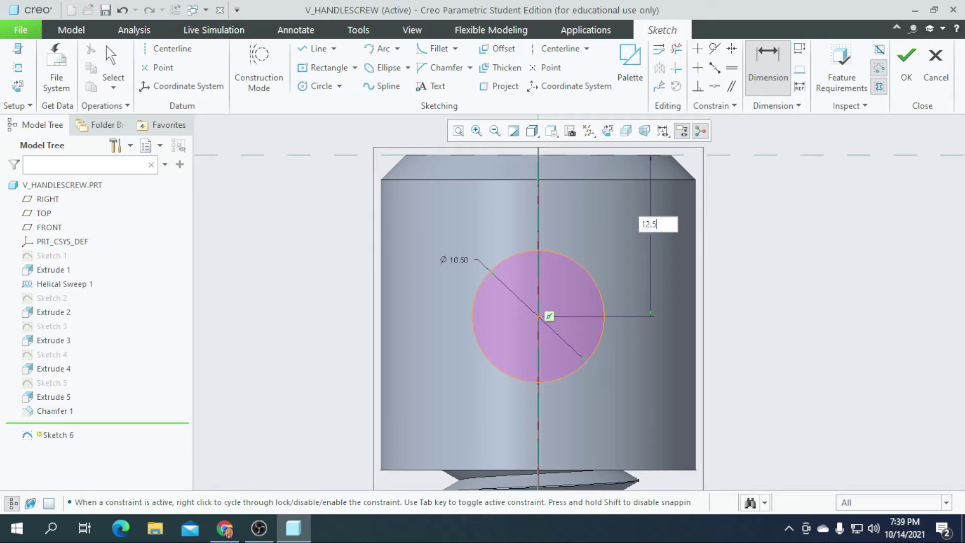
{"action": "type", "text": "12.5"}
{"action": "key", "text": "Return"}
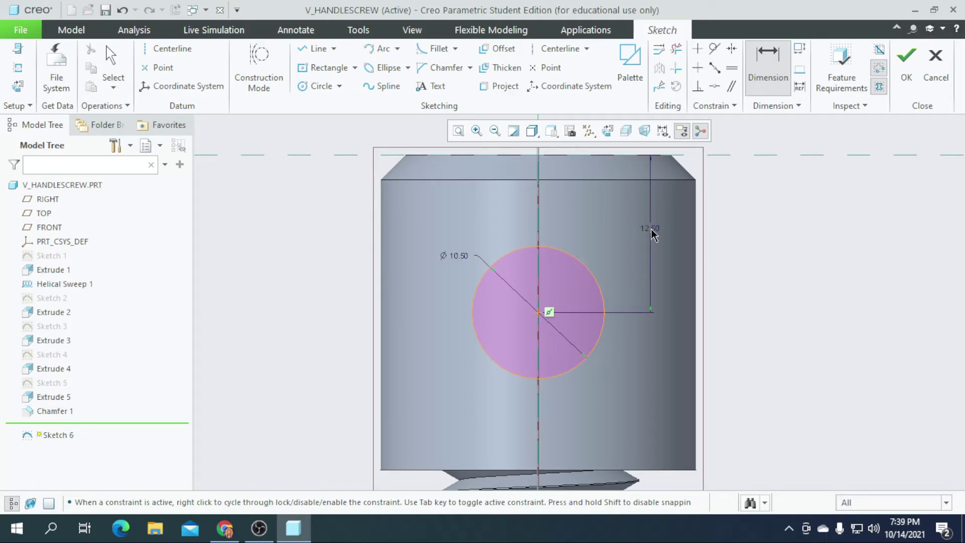
{"action": "scroll", "coordinate": [519, 312], "scroll_direction": "down", "scroll_amount": 2}
{"action": "left_click", "coordinate": [906, 58]}
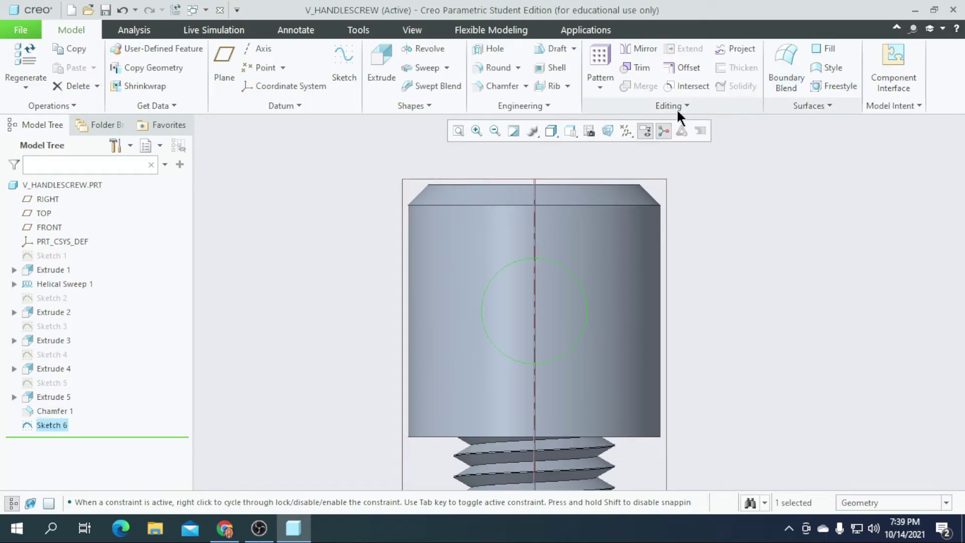
Extrude the 10.50 mm circle symmetrically 50.80 mm with material removal to cut a cross hole through the head
{"action": "left_click", "coordinate": [382, 70]}
{"action": "middle_click_drag", "start_coordinate": [689, 284], "coordinate": [632, 306]}
{"action": "left_click", "coordinate": [127, 68]}
{"action": "left_click", "coordinate": [121, 100]}
{"action": "left_click_drag", "start_coordinate": [434, 340], "coordinate": [329, 402]}
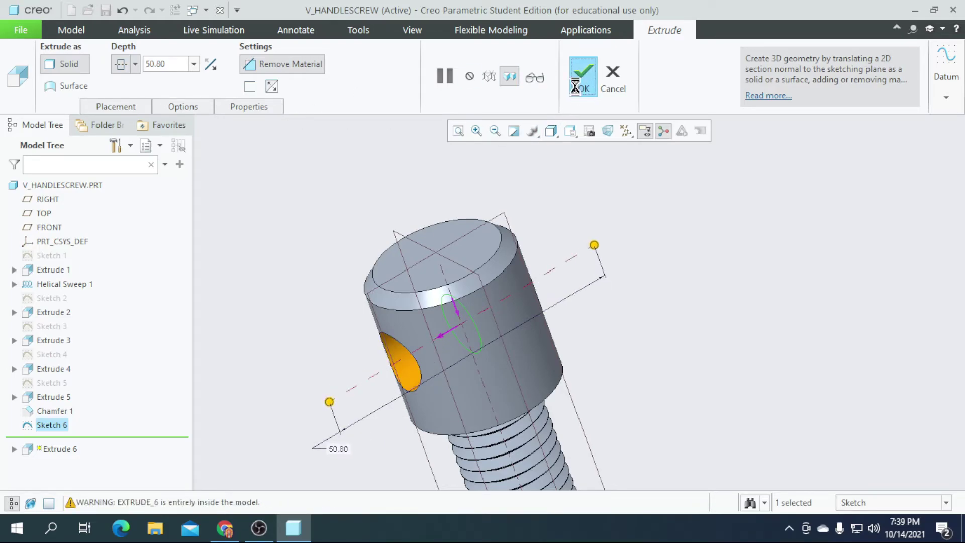
{"action": "left_click", "coordinate": [578, 92]}
{"action": "middle_click_drag", "start_coordinate": [593, 212], "coordinate": [575, 218]}
{"action": "middle_click_drag", "start_coordinate": [732, 322], "coordinate": [547, 196]}
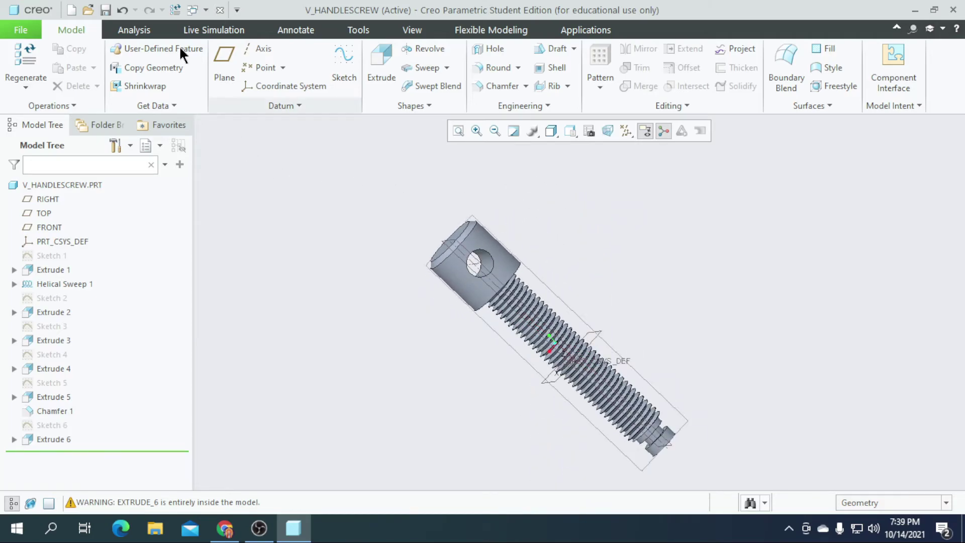
Save V_HANDLESCREW.PRT in the Viceworking folder and close the part
{"action": "left_click", "coordinate": [105, 10]}
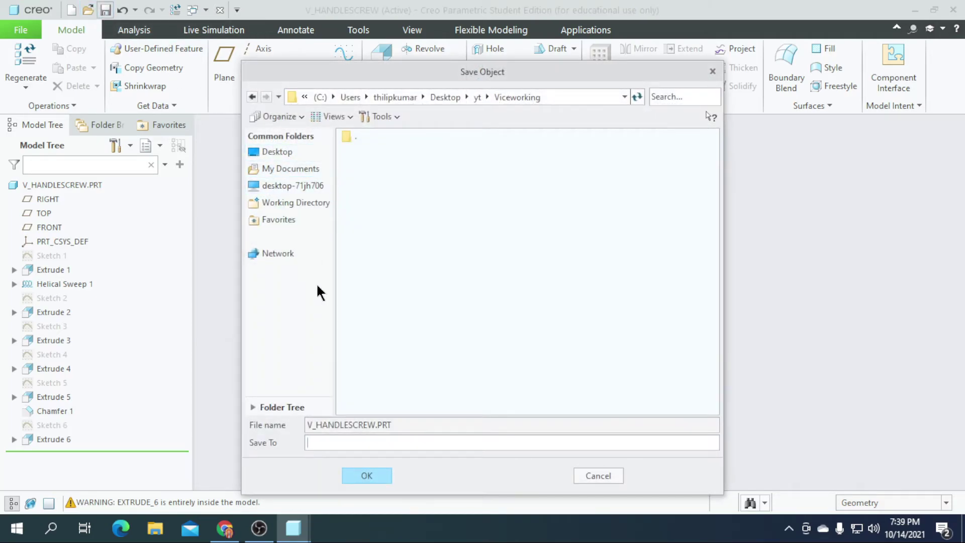
{"action": "left_click", "coordinate": [363, 475]}
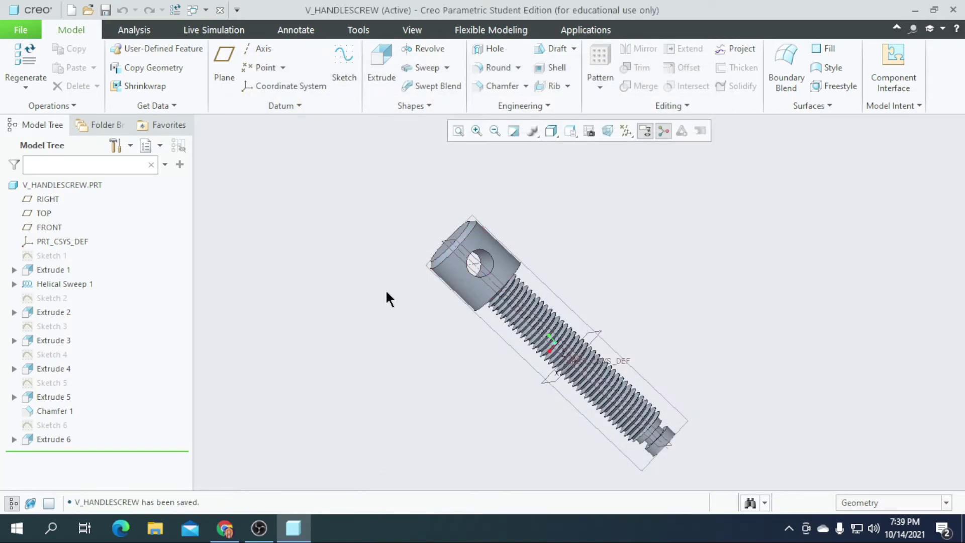
{"action": "left_click", "coordinate": [221, 11]}
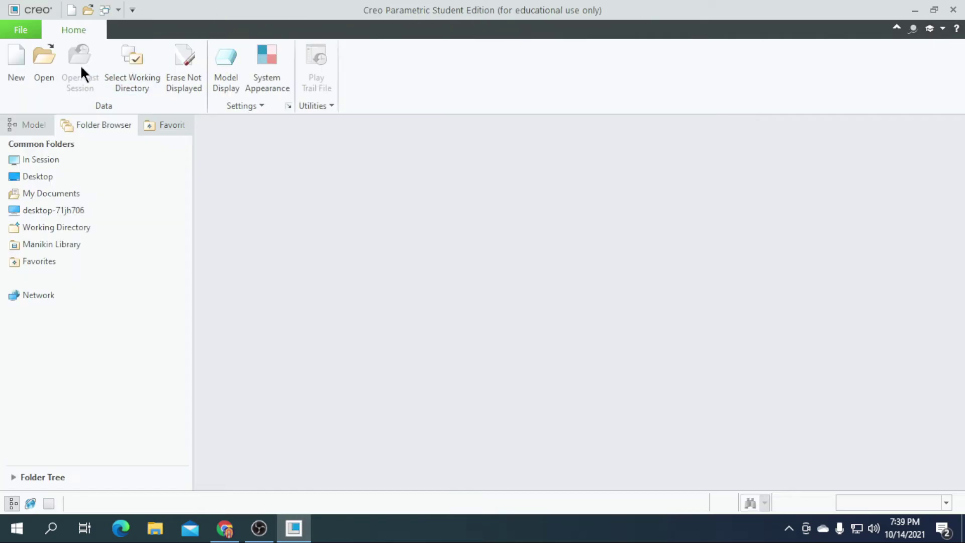
Create a new solid part named v_handle from the mmns_part_solid template instead of the default one
{"action": "left_click", "coordinate": [16, 76]}
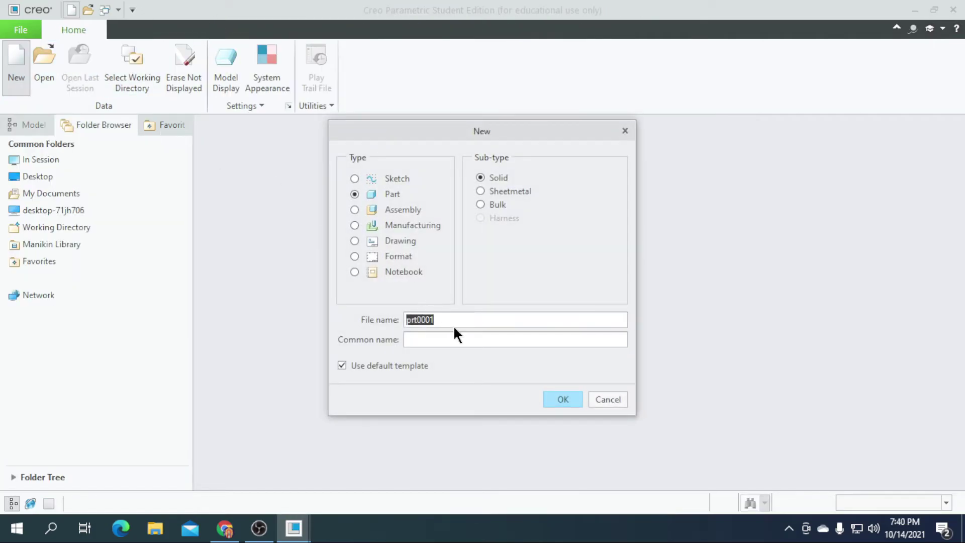
{"action": "left_click", "coordinate": [398, 367]}
{"action": "key", "text": "BackSpace"}
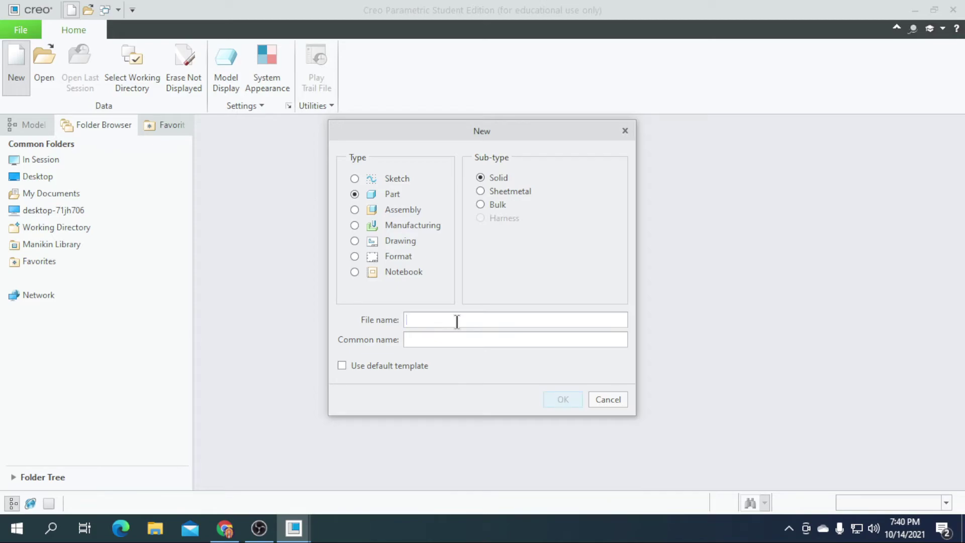
{"action": "type", "text": "v_handle"}
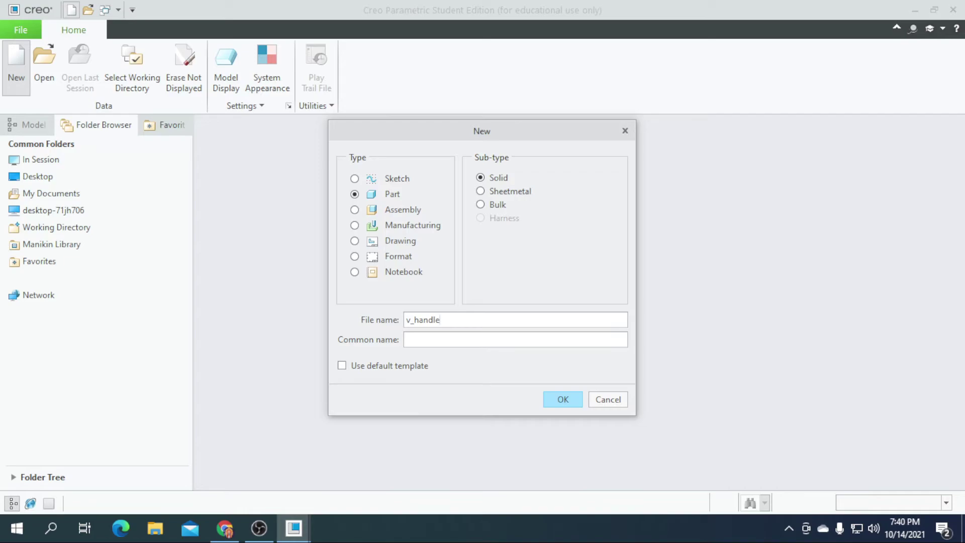
{"action": "left_click", "coordinate": [560, 400]}
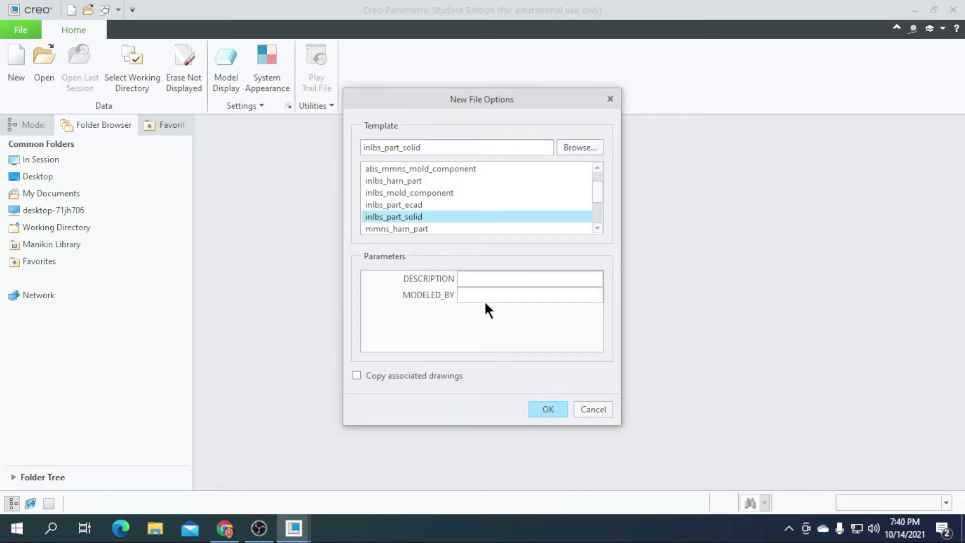
{"action": "scroll", "coordinate": [412, 210], "scroll_direction": "down", "scroll_amount": 2}
{"action": "left_click", "coordinate": [372, 193]}
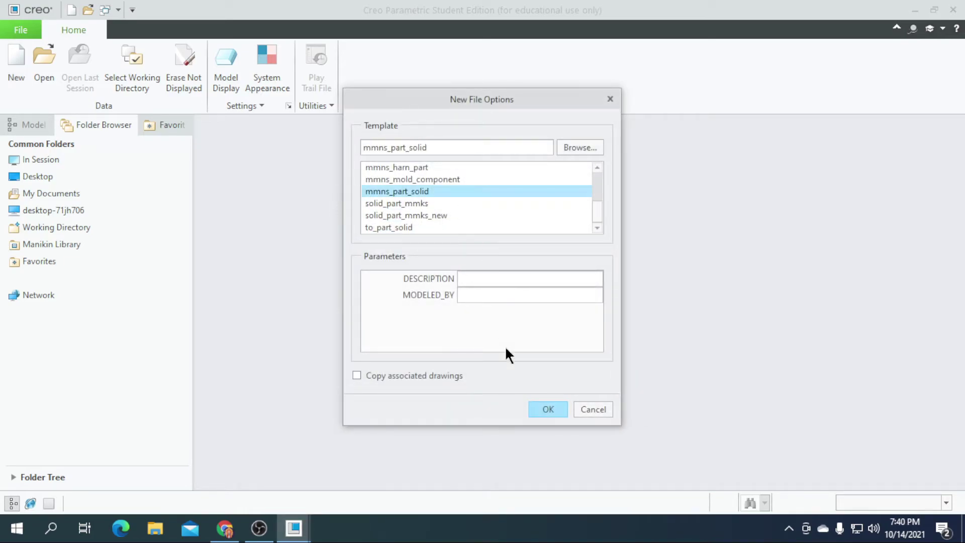
{"action": "left_click", "coordinate": [547, 409]}
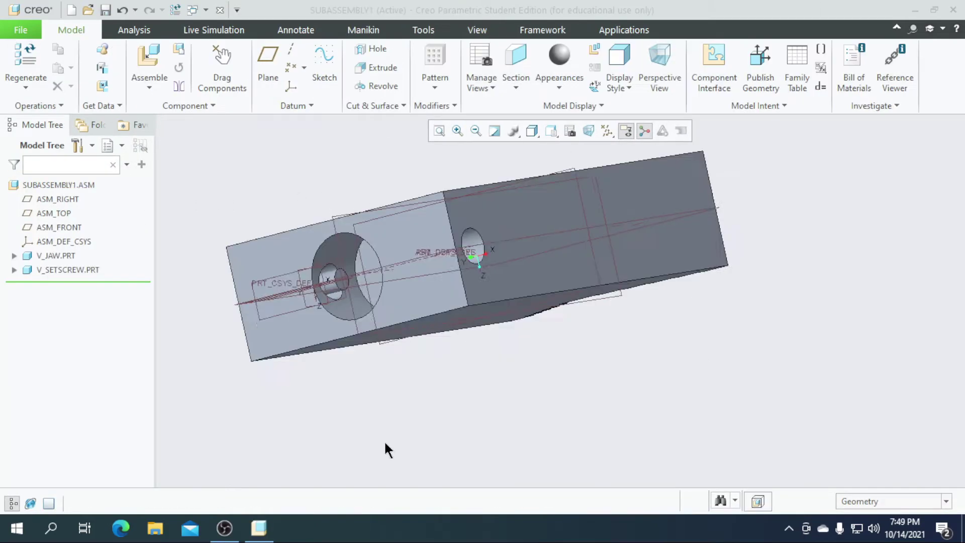
Insert another v_setscrew.prt component into the SUBASSEMBLY1 assembly
{"action": "scroll", "coordinate": [356, 347], "scroll_direction": "up", "scroll_amount": 2}
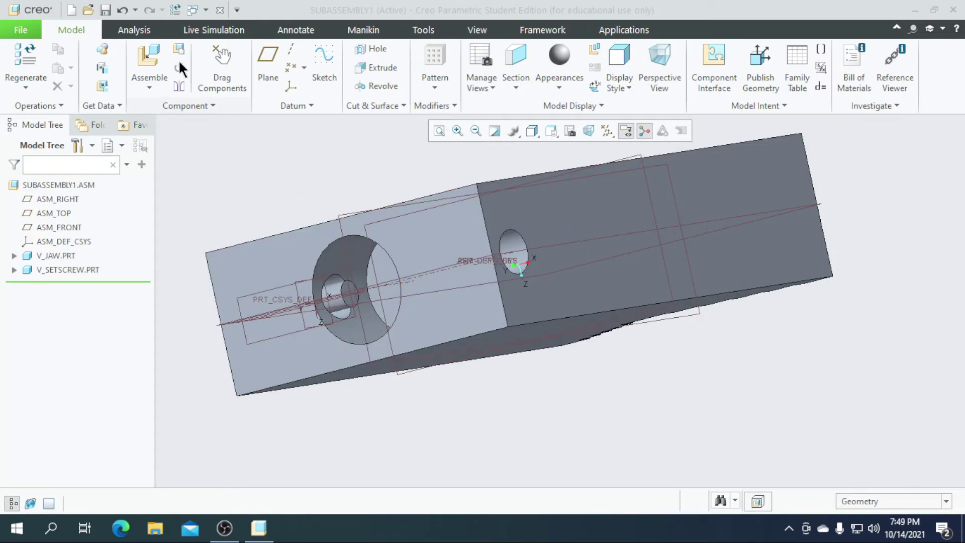
{"action": "left_click", "coordinate": [148, 55]}
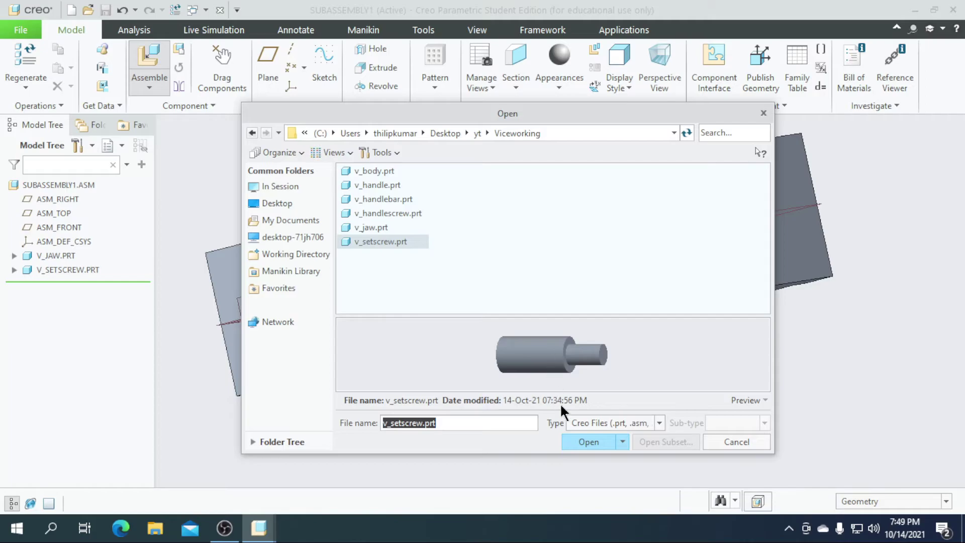
{"action": "left_click", "coordinate": [588, 441]}
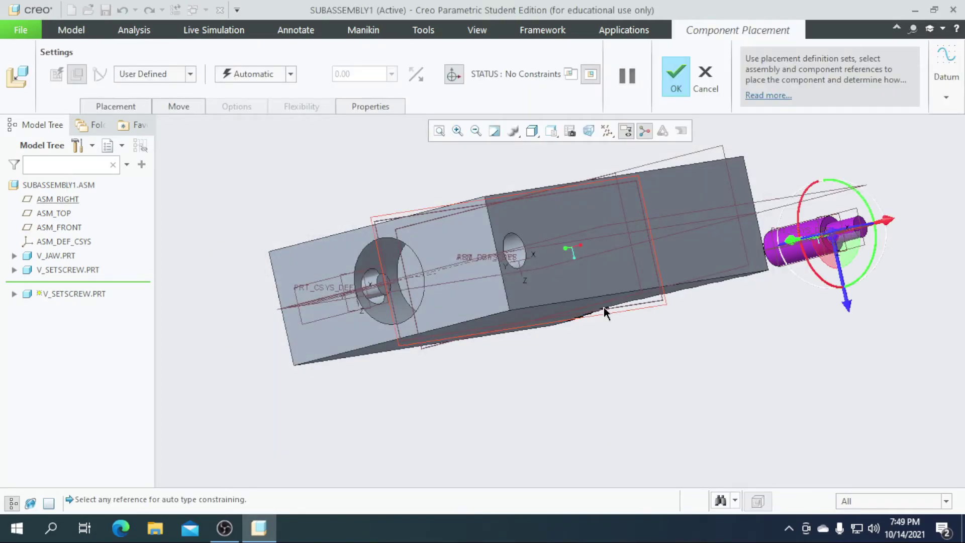
Make the new set screw's cylindrical surface coincident with the round hole in the jaw's side face
{"action": "middle_click_drag", "start_coordinate": [803, 262], "coordinate": [774, 281]}
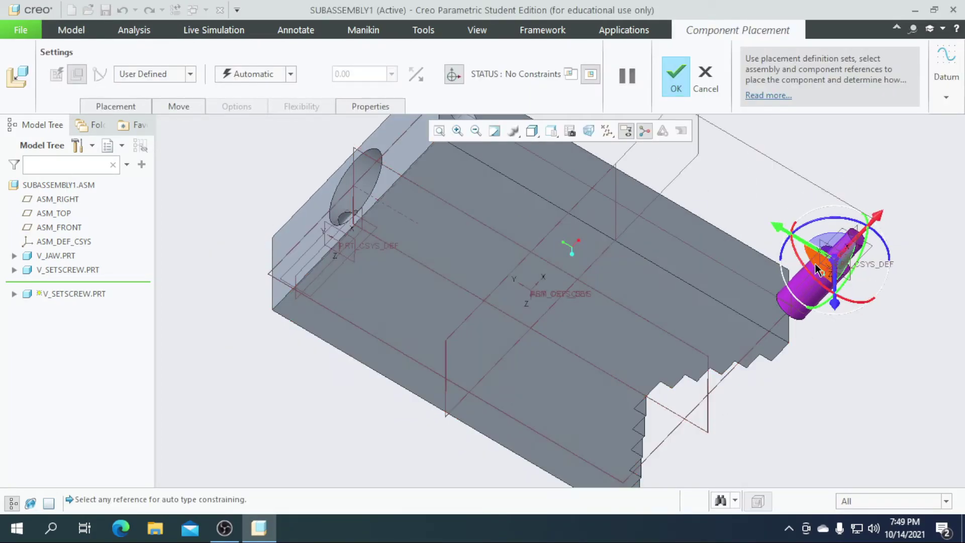
{"action": "left_click_drag", "start_coordinate": [785, 253], "coordinate": [853, 251]}
{"action": "left_click", "coordinate": [838, 239]}
{"action": "middle_click_drag", "start_coordinate": [860, 334], "coordinate": [422, 346]}
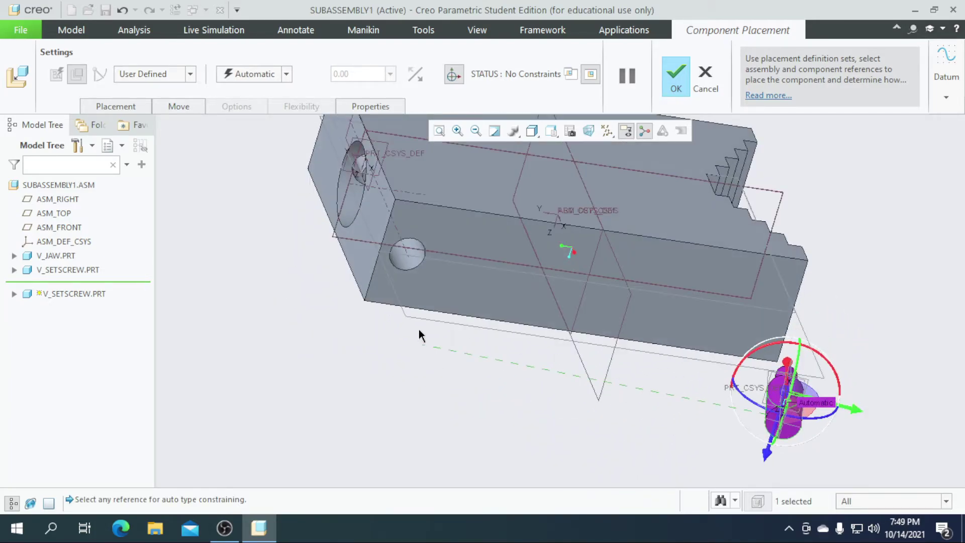
{"action": "scroll", "coordinate": [408, 258], "scroll_direction": "down", "scroll_amount": 3}
{"action": "left_click", "coordinate": [384, 278]}
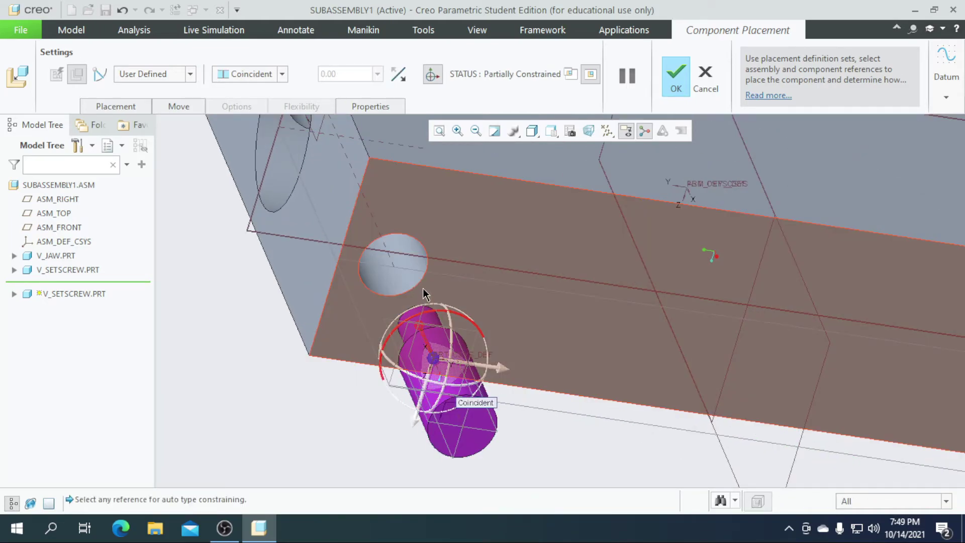
Make the set screw's outer end face coincident with the jaw's side face and finish placing the component
{"action": "left_click", "coordinate": [471, 444]}
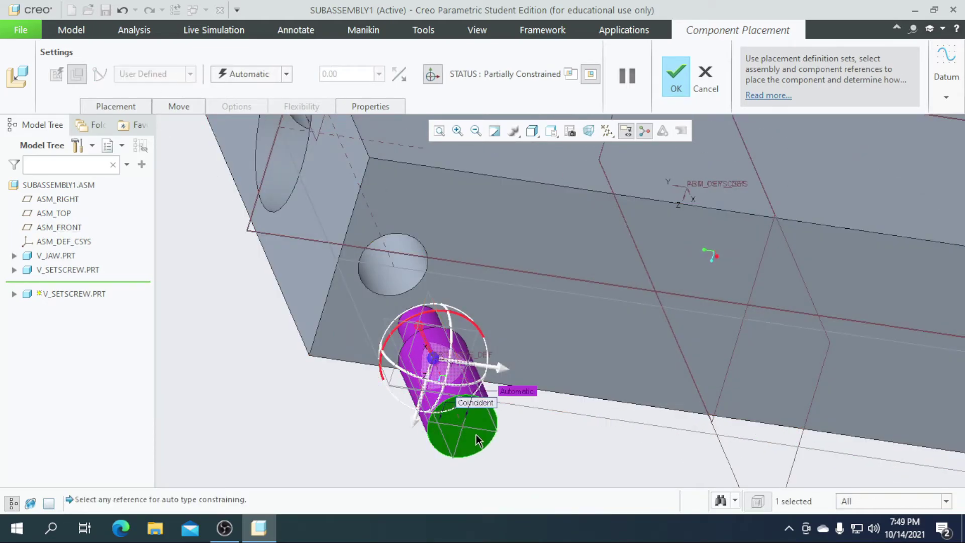
{"action": "left_click", "coordinate": [538, 337]}
{"action": "left_click", "coordinate": [286, 74]}
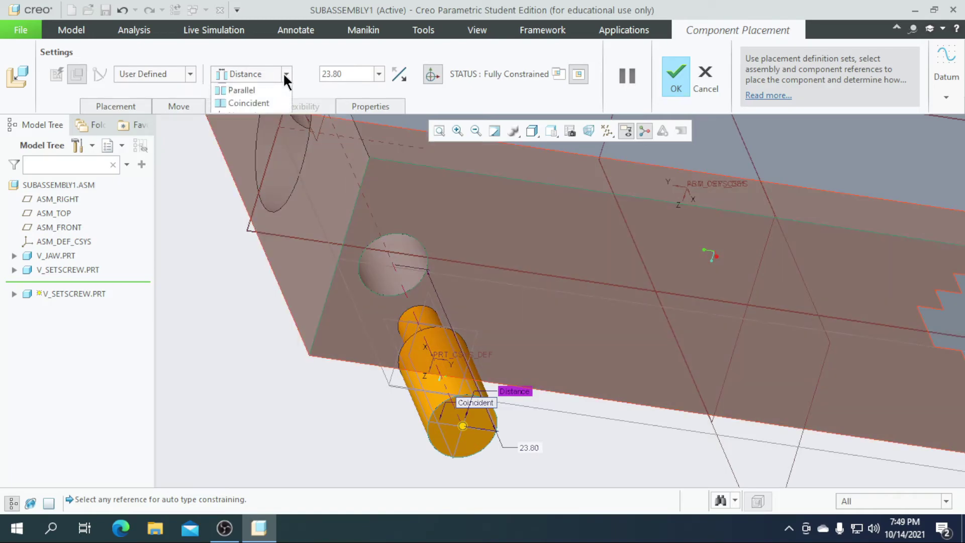
{"action": "left_click", "coordinate": [254, 128]}
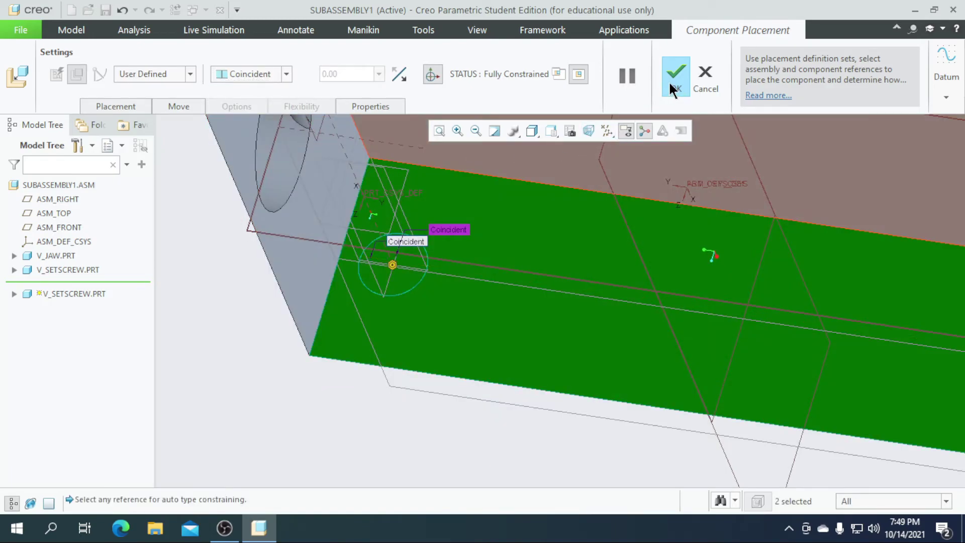
{"action": "left_click", "coordinate": [673, 86]}
{"action": "middle_click_drag", "start_coordinate": [556, 129], "coordinate": [508, 370]}
{"action": "mouse_move", "coordinate": [510, 405]}
{"action": "middle_mouse_down"}
{"action": "mouse_move", "coordinate": [496, 398]}
{"action": "mouse_move", "coordinate": [523, 418]}
{"action": "middle_mouse_up"}
{"action": "mouse_move", "coordinate": [759, 314]}
{"action": "middle_mouse_down"}
{"action": "mouse_move", "coordinate": [760, 293]}
{"action": "mouse_move", "coordinate": [756, 312]}
{"action": "mouse_move", "coordinate": [743, 303]}
{"action": "middle_mouse_up"}
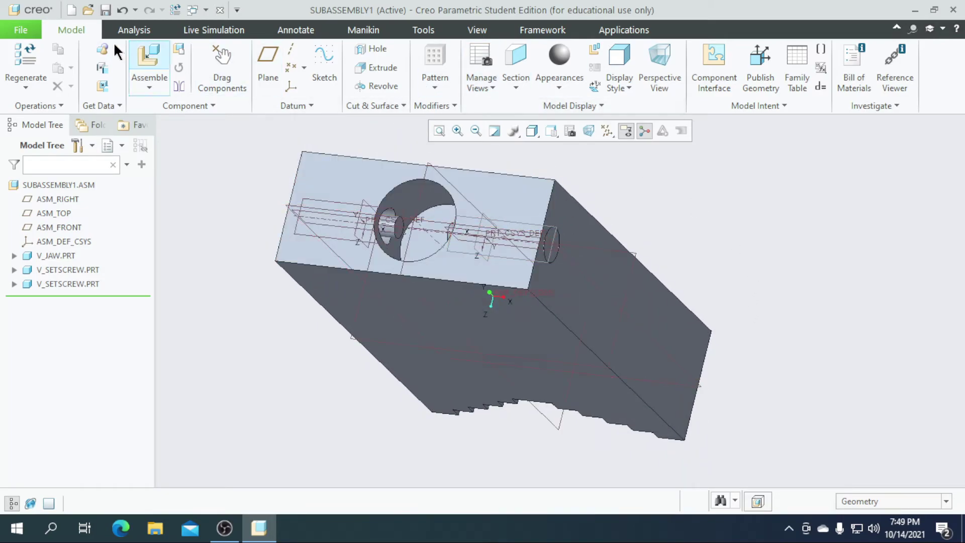
Save SUBASSEMBLY1.ASM in the Viceworking folder and close the assembly
{"action": "left_click", "coordinate": [106, 11]}
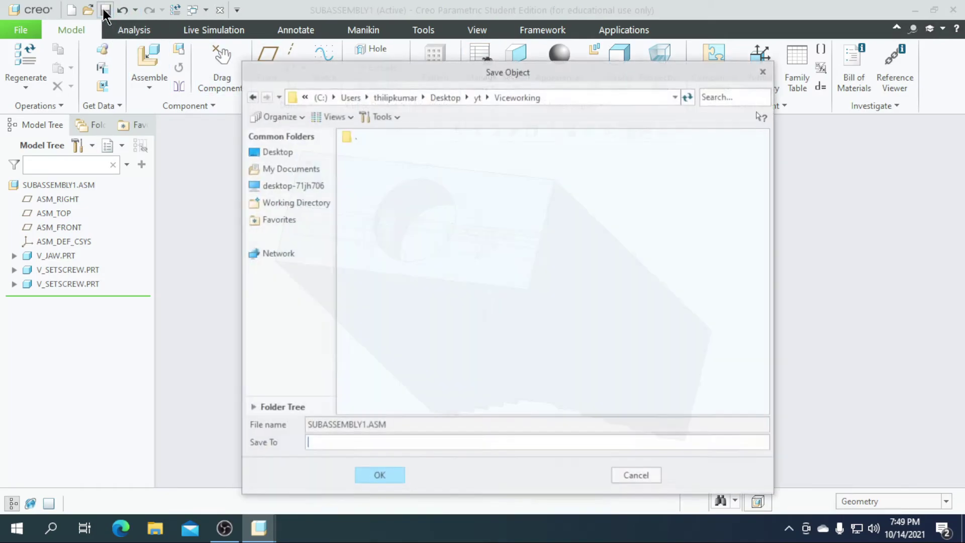
{"action": "left_click", "coordinate": [380, 476]}
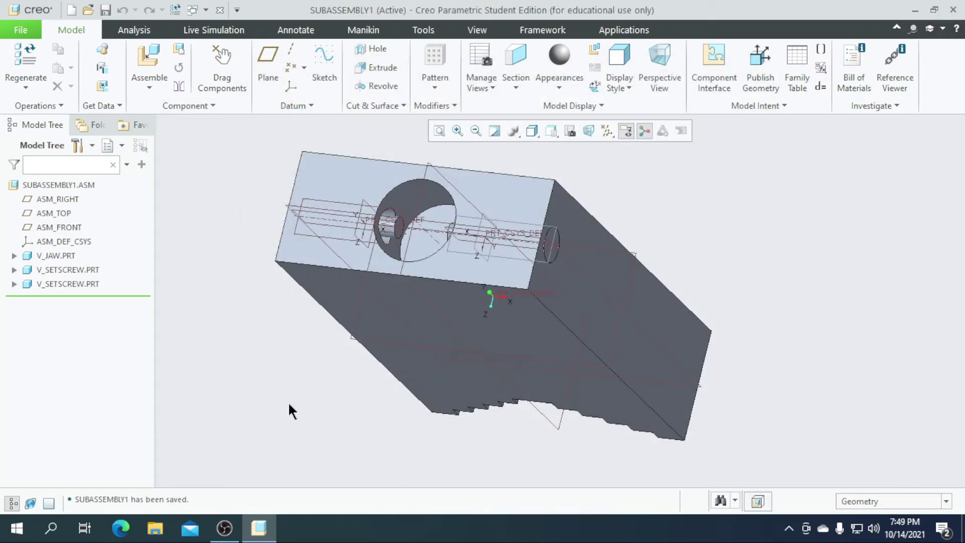
{"action": "left_click", "coordinate": [219, 10]}
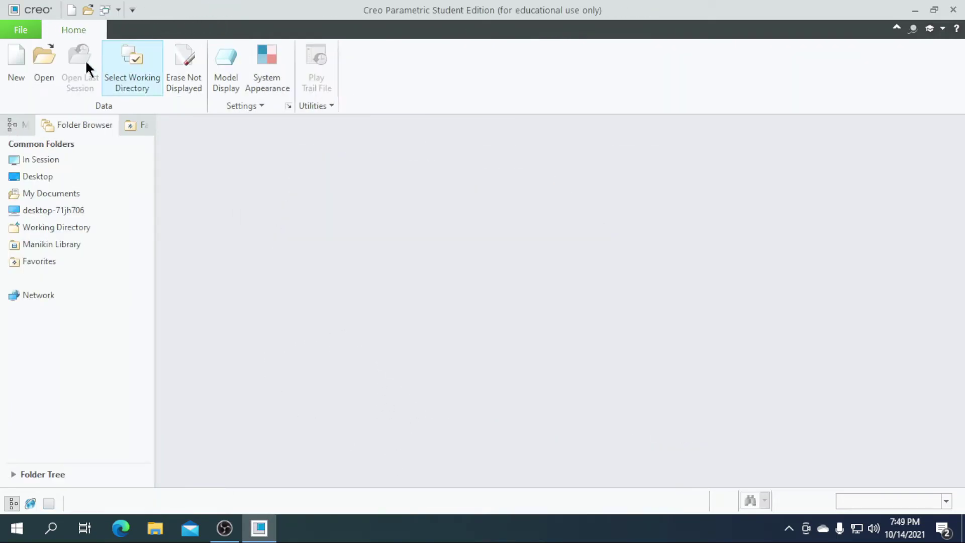
Create a new design assembly named subassembly2 from the mmns_asm_design template instead of the default one
{"action": "left_click", "coordinate": [16, 65]}
{"action": "left_click", "coordinate": [370, 210]}
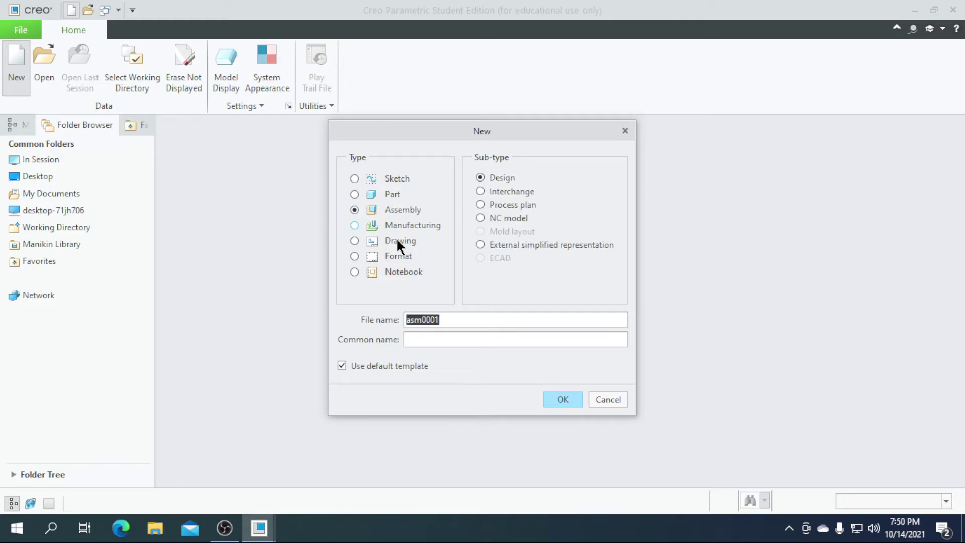
{"action": "key", "text": "BackSpace"}
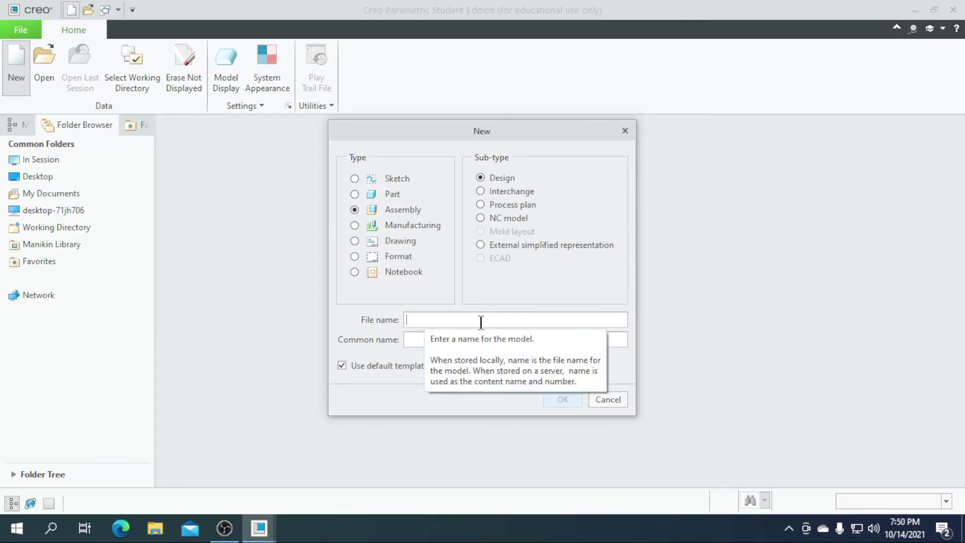
{"action": "type", "text": "subassembly2"}
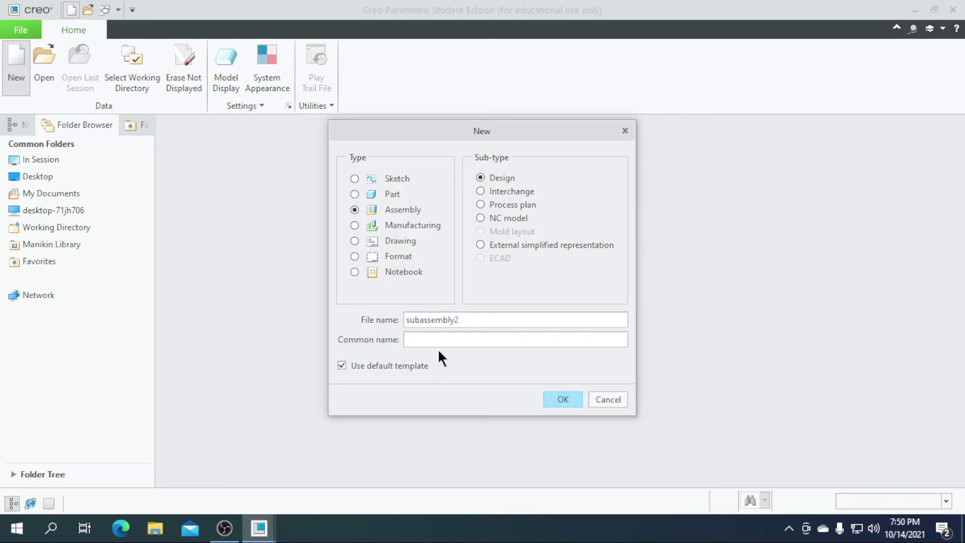
{"action": "left_click", "coordinate": [412, 365]}
{"action": "left_click", "coordinate": [564, 399]}
{"action": "scroll", "coordinate": [401, 208], "scroll_direction": "down", "scroll_amount": 1}
{"action": "left_click", "coordinate": [397, 217]}
{"action": "left_click", "coordinate": [555, 408]}
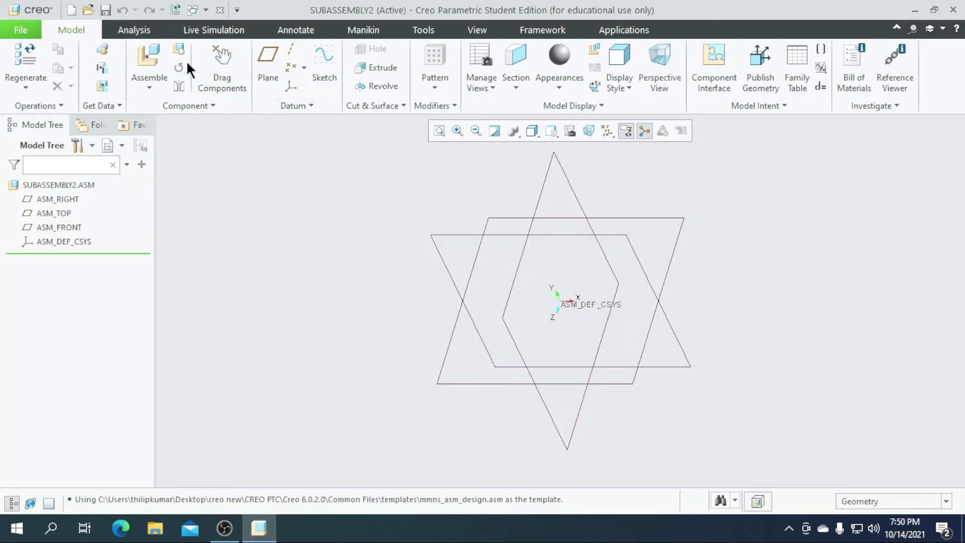
Insert v_handlescrew.prt into the SUBASSEMBLY2 assembly and place it with the Default constraint
{"action": "left_click", "coordinate": [149, 56]}
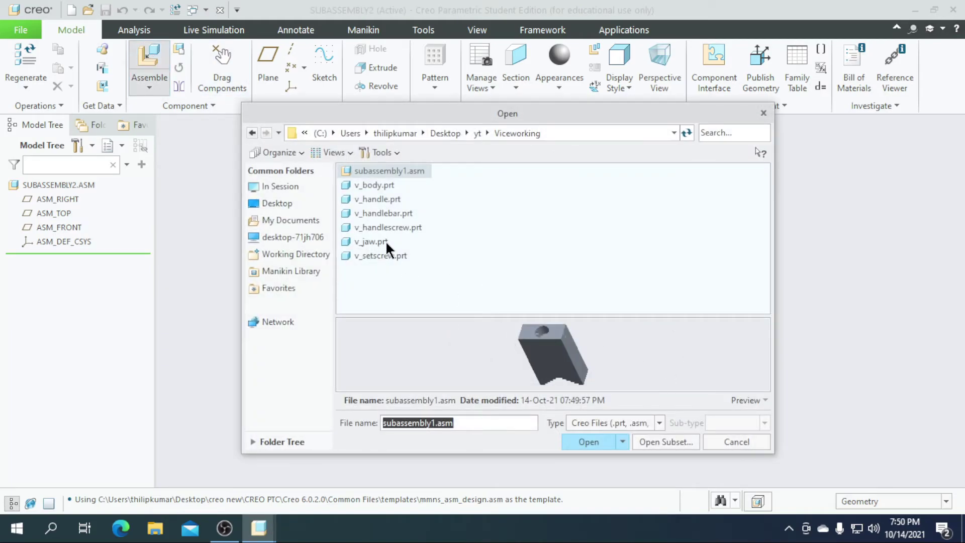
{"action": "left_click", "coordinate": [376, 227]}
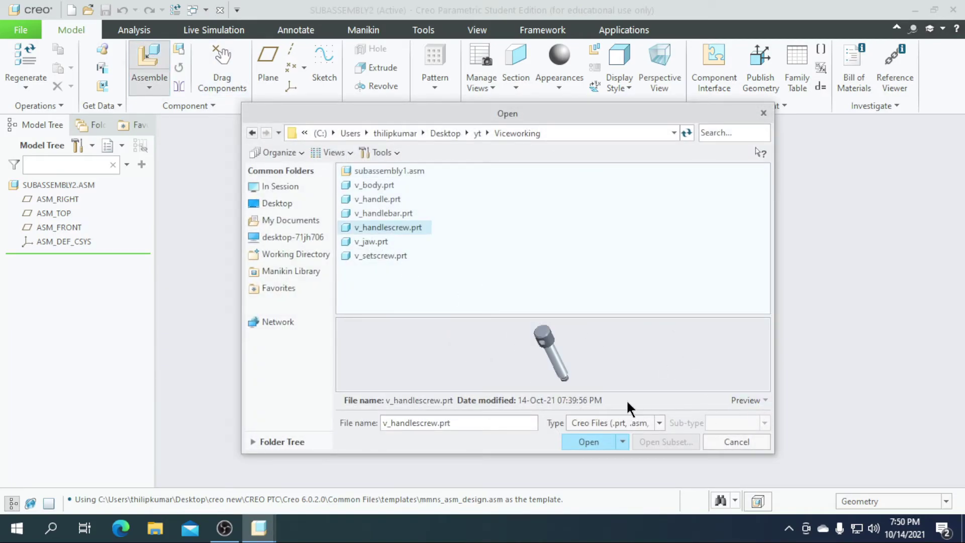
{"action": "left_click", "coordinate": [592, 444]}
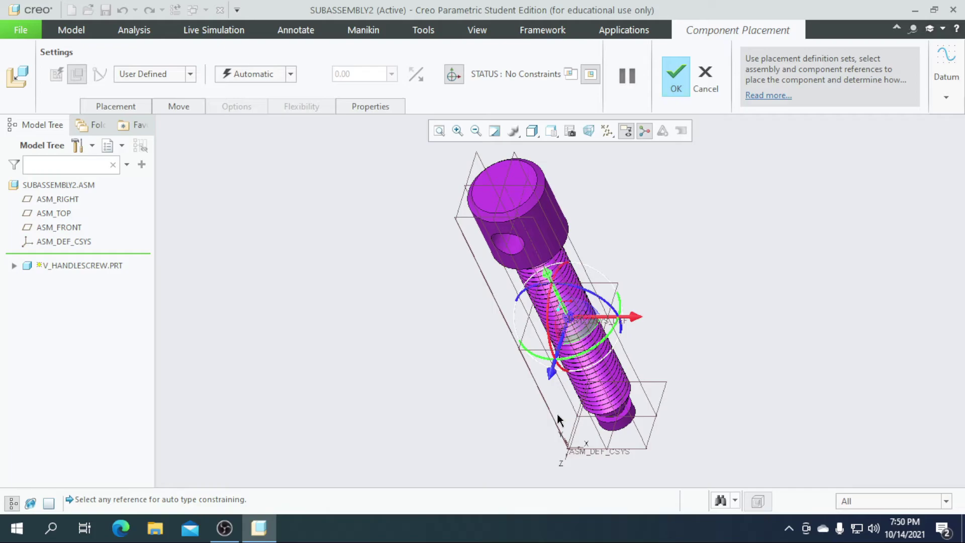
{"action": "left_click", "coordinate": [290, 74]}
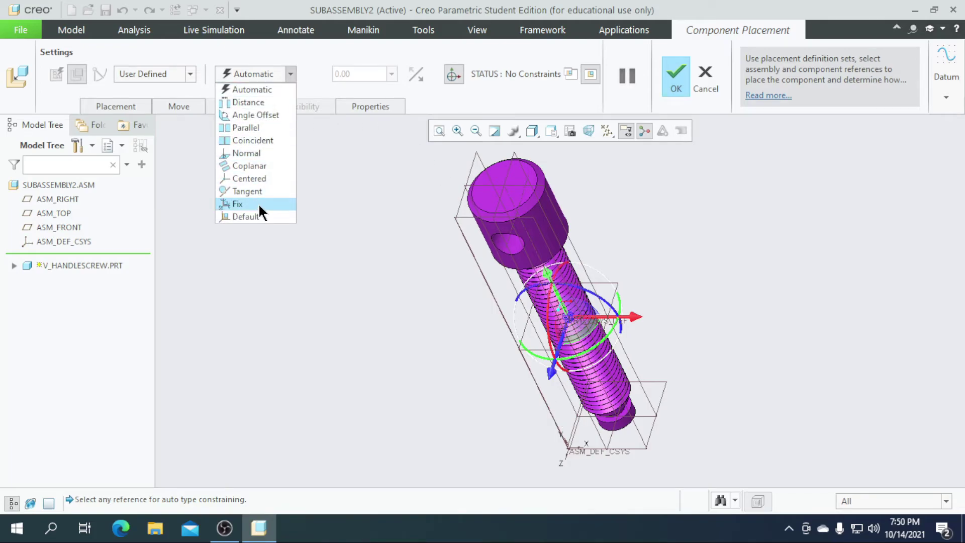
{"action": "left_click", "coordinate": [258, 218]}
{"action": "left_click", "coordinate": [676, 76]}
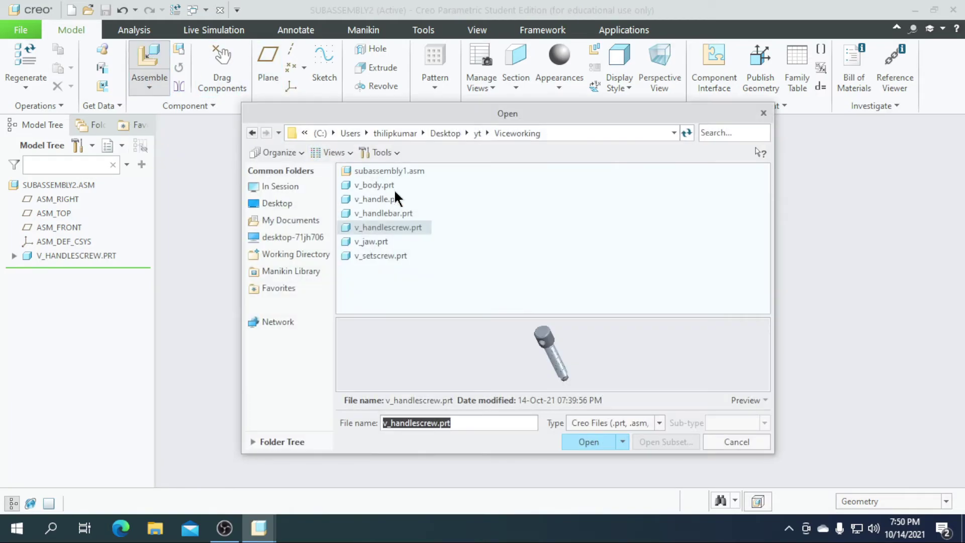
{"action": "left_click", "coordinate": [388, 217]}
{"action": "left_click", "coordinate": [588, 442]}
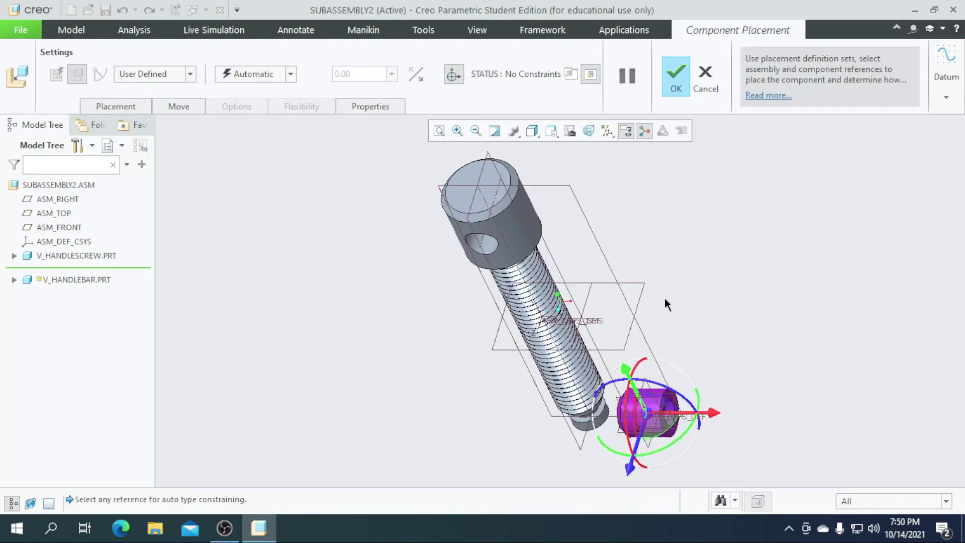
{"action": "scroll", "coordinate": [664, 298], "scroll_direction": "up", "scroll_amount": 3}
{"action": "scroll", "coordinate": [604, 319], "scroll_direction": "down", "scroll_amount": 1}
{"action": "scroll", "coordinate": [606, 318], "scroll_direction": "down", "scroll_amount": 1}
{"action": "scroll", "coordinate": [575, 350], "scroll_direction": "up", "scroll_amount": 1}
{"action": "scroll", "coordinate": [615, 354], "scroll_direction": "down", "scroll_amount": 1}
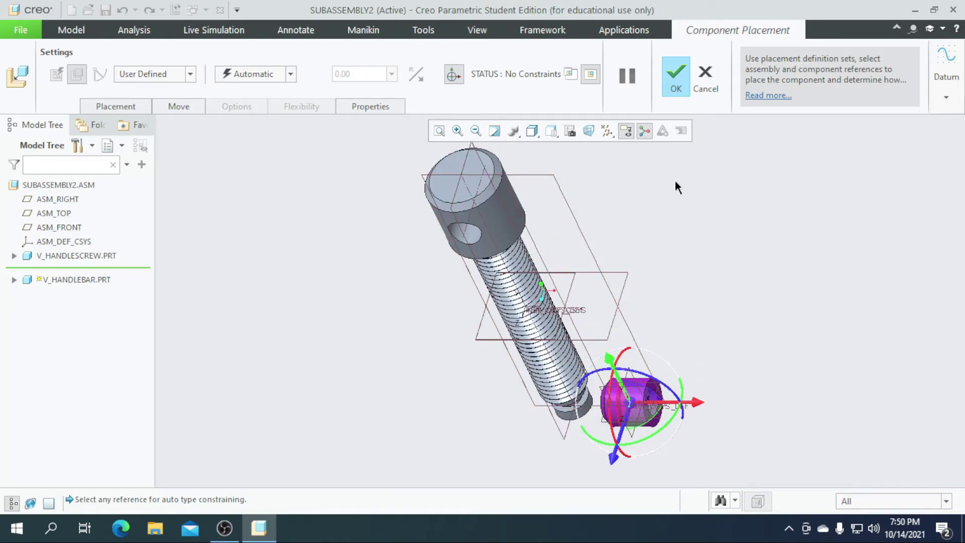
{"action": "left_click", "coordinate": [704, 85]}
Insert the v_handle.prt component into the SUBASSEMBLY2 assembly
{"action": "left_click", "coordinate": [151, 62]}
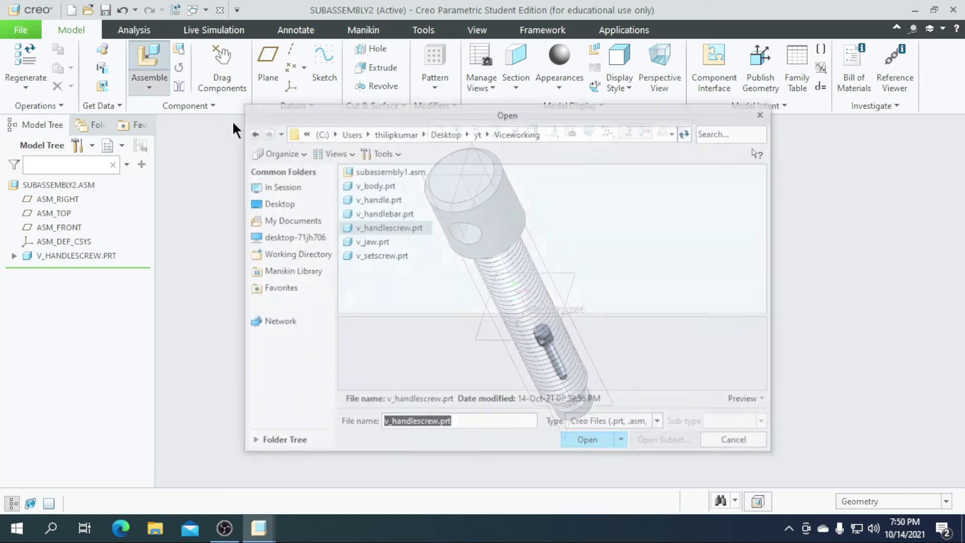
{"action": "left_click", "coordinate": [387, 199]}
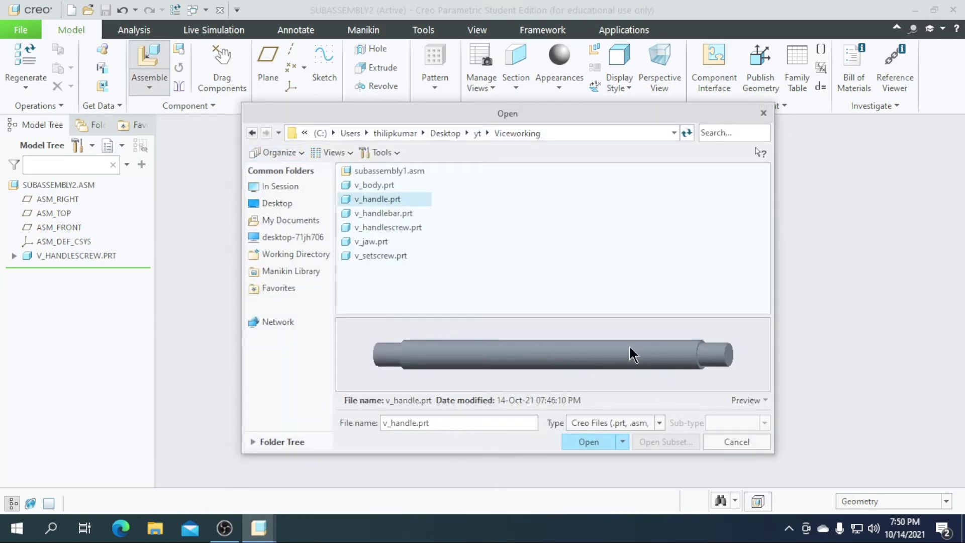
{"action": "left_click", "coordinate": [588, 441]}
Make the handle's cylindrical surface coincident with the cross hole in the handle screw's head
{"action": "scroll", "coordinate": [540, 300], "scroll_direction": "down", "scroll_amount": 1}
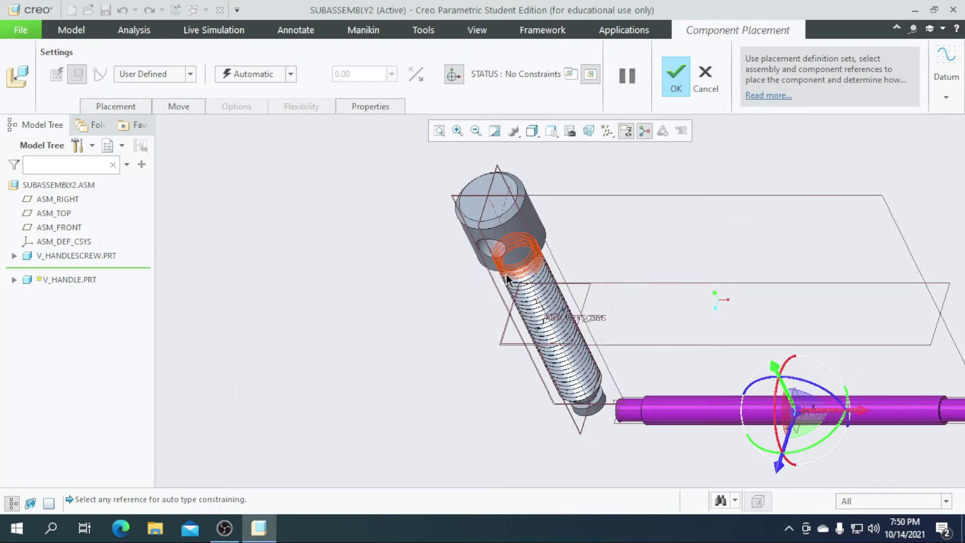
{"action": "left_click", "coordinate": [484, 248]}
{"action": "scroll", "coordinate": [460, 240], "scroll_direction": "up", "scroll_amount": 1}
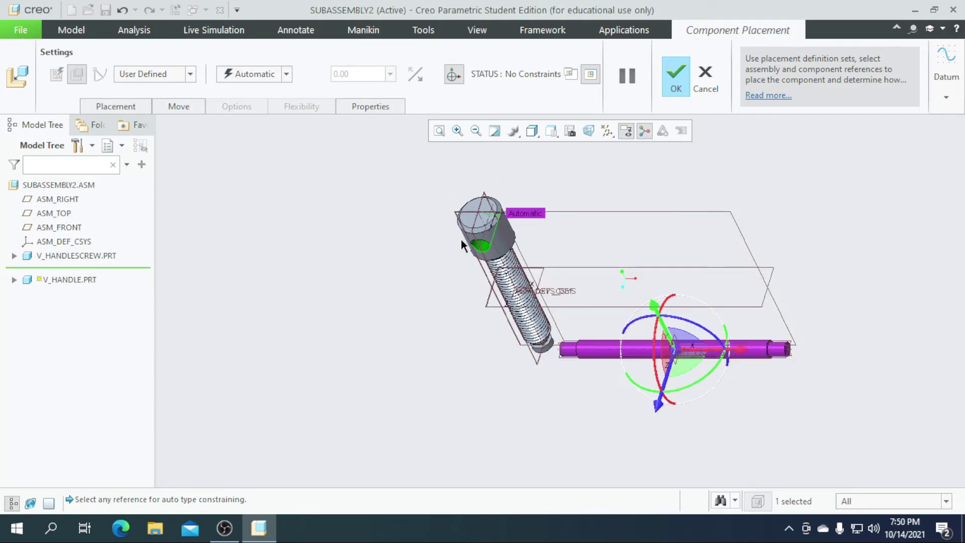
{"action": "middle_click_drag", "start_coordinate": [608, 392], "coordinate": [606, 371]}
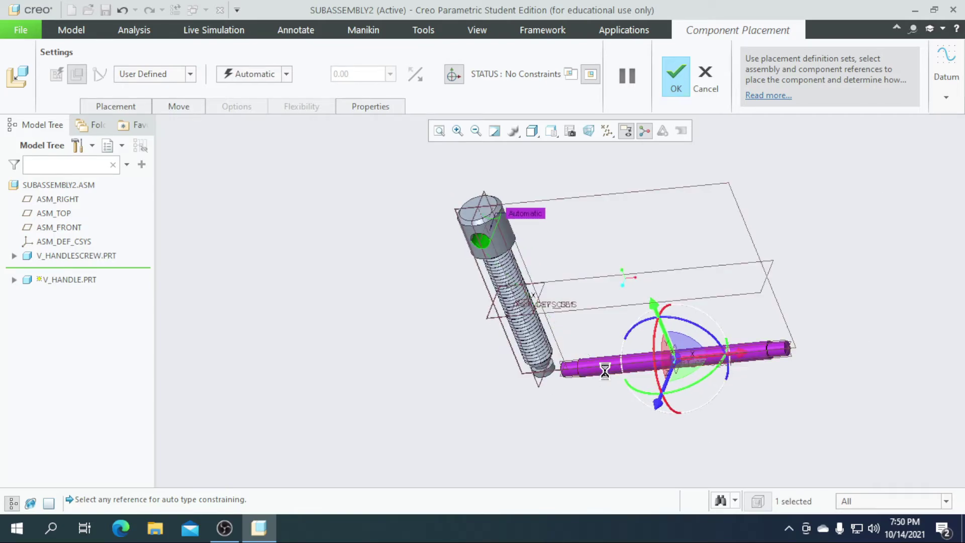
{"action": "left_click", "coordinate": [605, 371]}
{"action": "middle_click_drag", "start_coordinate": [481, 403], "coordinate": [564, 280]}
Centre the handle by making its middle datum plane coincident with the lengthwise datum plane through the screw, and finish the placement
{"action": "scroll", "coordinate": [563, 277], "scroll_direction": "down", "scroll_amount": 6}
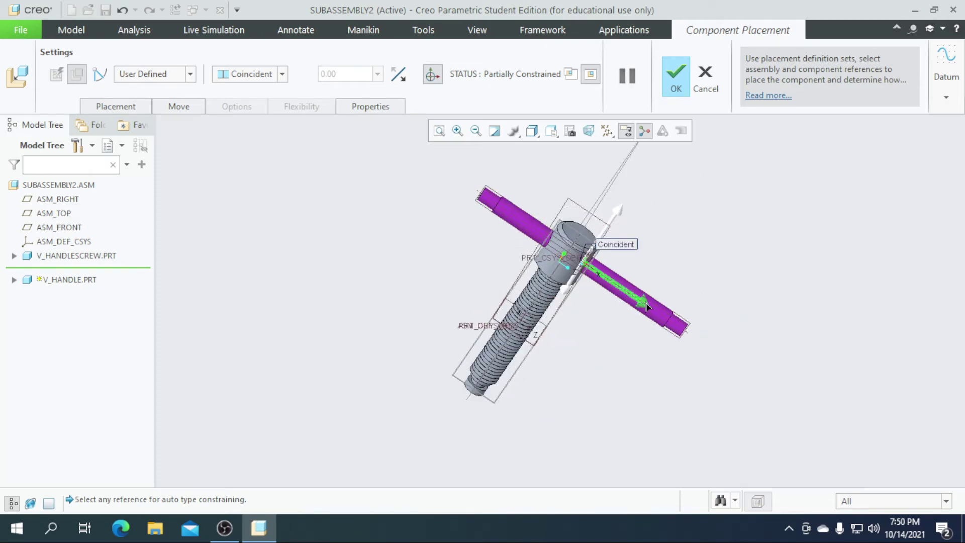
{"action": "scroll", "coordinate": [638, 304], "scroll_direction": "down", "scroll_amount": 2}
{"action": "scroll", "coordinate": [471, 314], "scroll_direction": "up", "scroll_amount": 2}
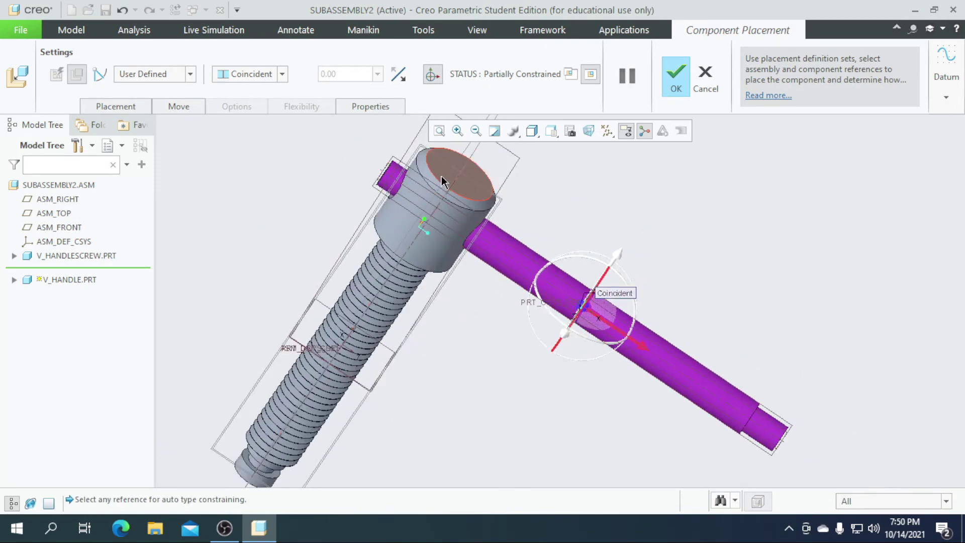
{"action": "scroll", "coordinate": [640, 239], "scroll_direction": "down", "scroll_amount": 2}
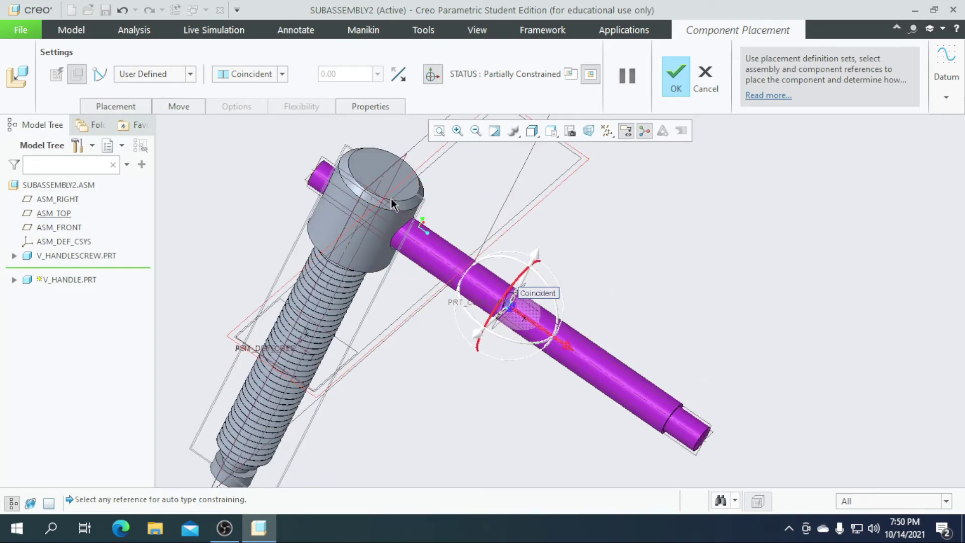
{"action": "scroll", "coordinate": [351, 203], "scroll_direction": "up", "scroll_amount": 1}
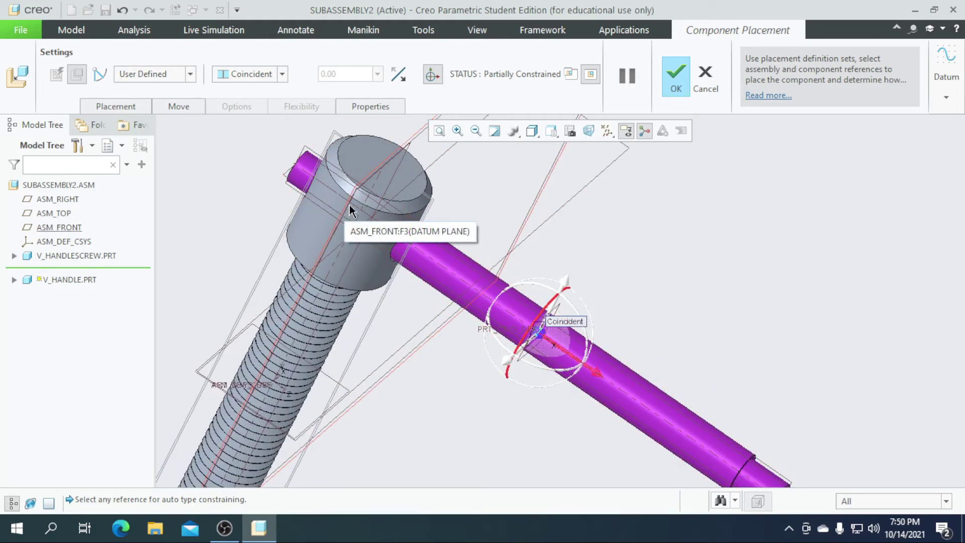
{"action": "left_click", "coordinate": [402, 162]}
{"action": "scroll", "coordinate": [500, 285], "scroll_direction": "down", "scroll_amount": 3}
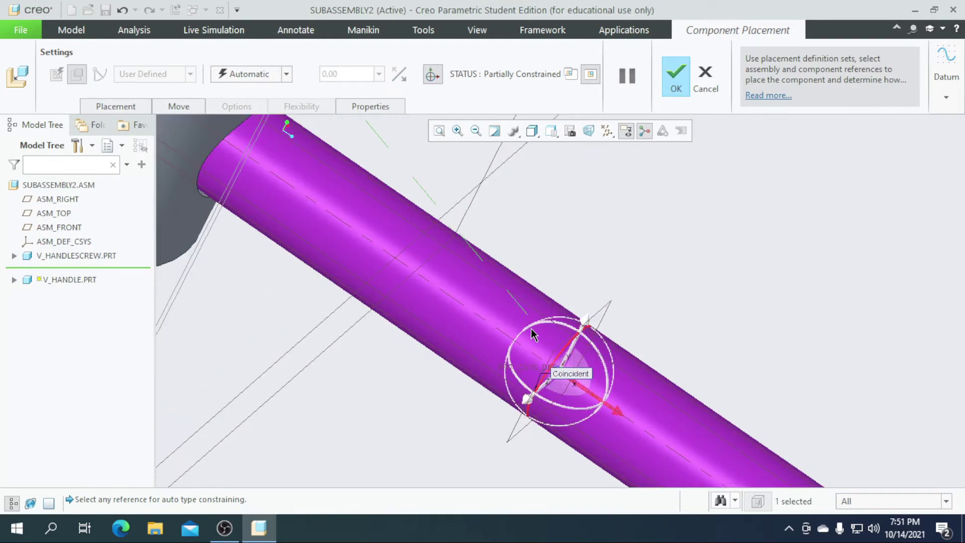
{"action": "left_click", "coordinate": [599, 307]}
{"action": "scroll", "coordinate": [603, 313], "scroll_direction": "up", "scroll_amount": 4}
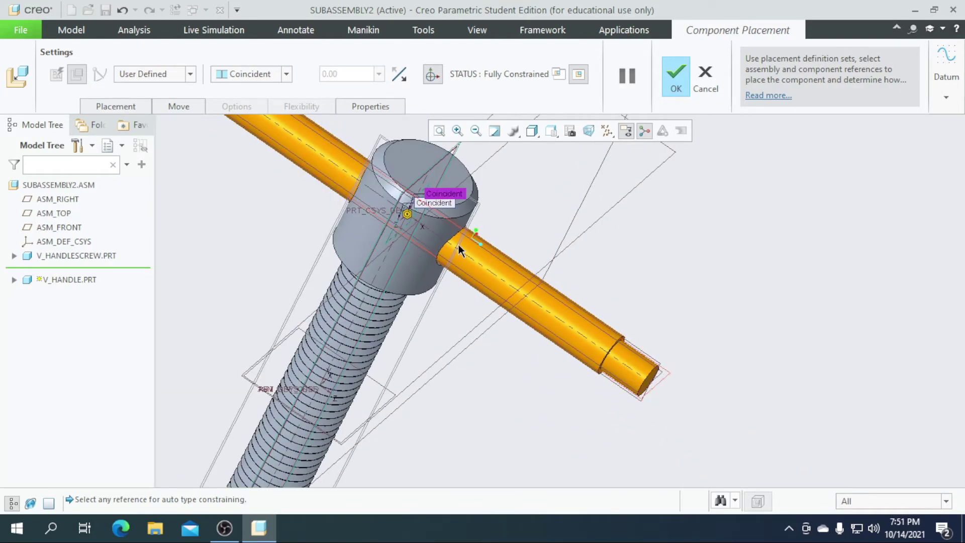
{"action": "middle_click_drag", "start_coordinate": [553, 401], "coordinate": [574, 359]}
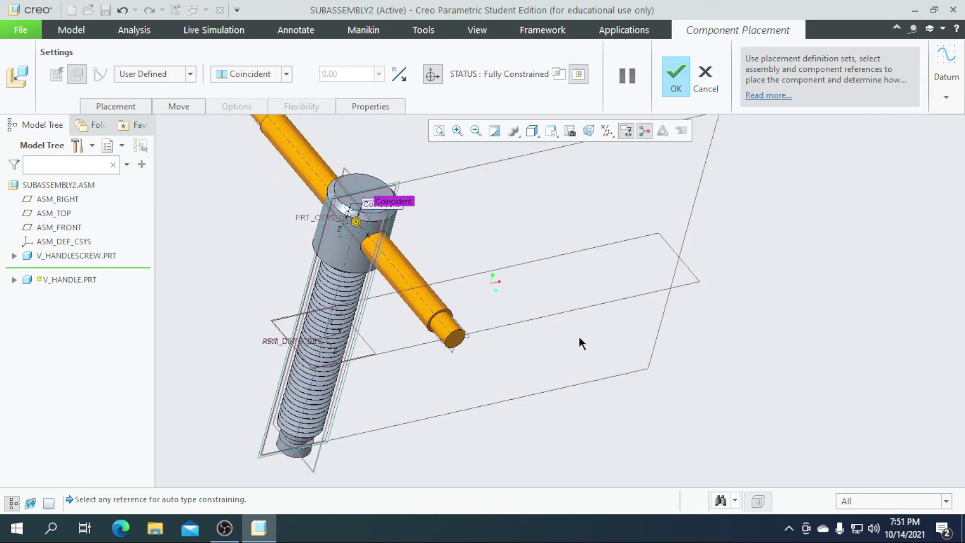
{"action": "left_click", "coordinate": [677, 83]}
{"action": "middle_click_drag", "start_coordinate": [617, 285], "coordinate": [518, 275]}
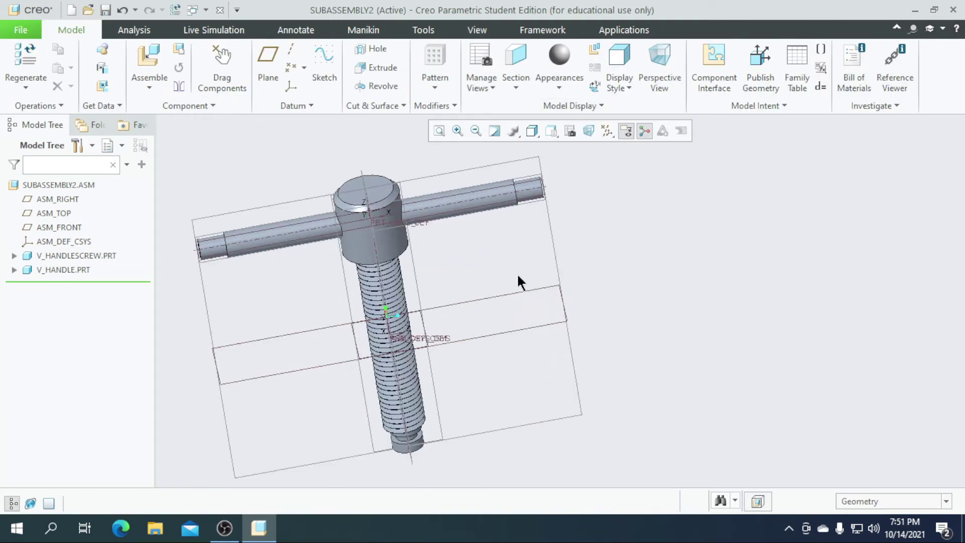
Insert the v_handlebar.prt component into the SUBASSEMBLY2 assembly
{"action": "left_click", "coordinate": [150, 71]}
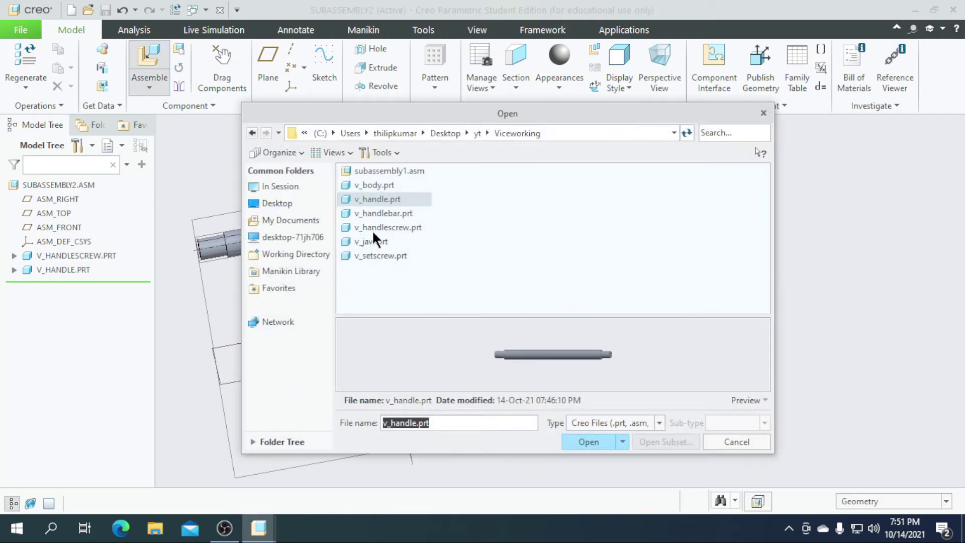
{"action": "left_click", "coordinate": [389, 215]}
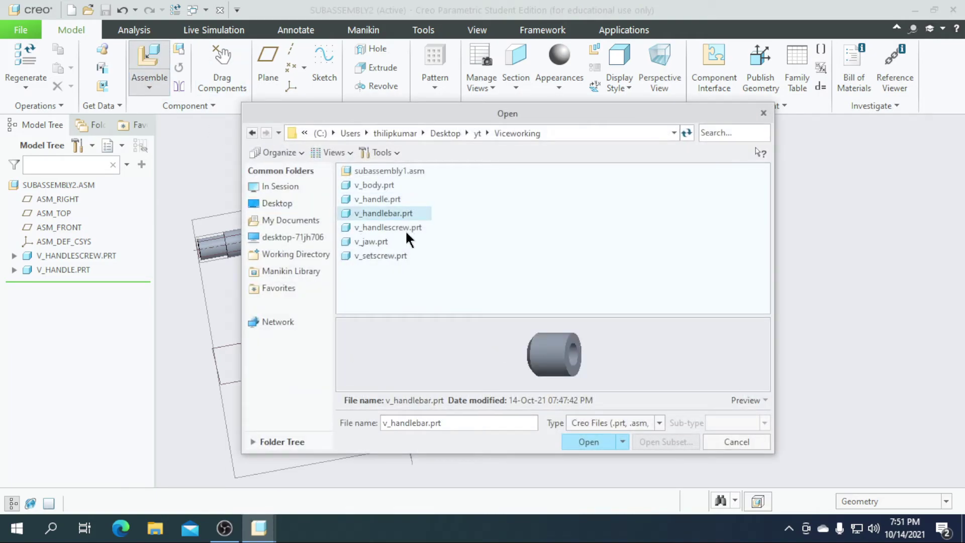
{"action": "left_click", "coordinate": [588, 441]}
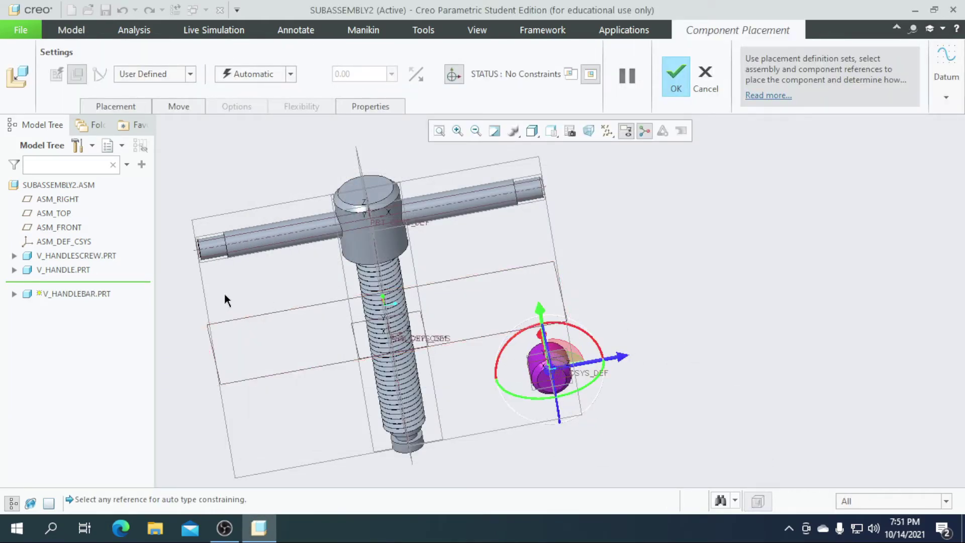
{"action": "scroll", "coordinate": [206, 247], "scroll_direction": "down", "scroll_amount": 2}
{"action": "scroll", "coordinate": [627, 324], "scroll_direction": "up", "scroll_amount": 4}
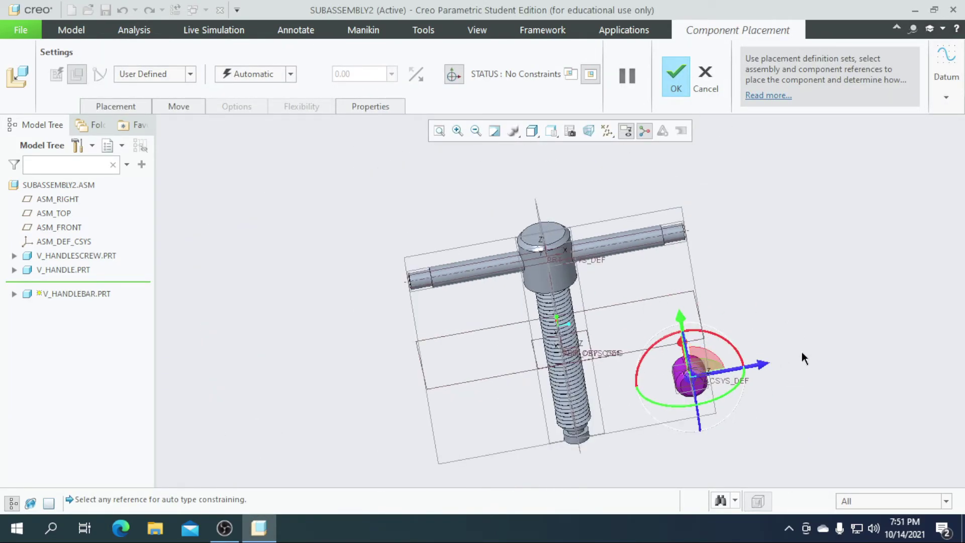
Make the axis of the handle bar end coincident with the lengthwise axis of the handle
{"action": "scroll", "coordinate": [502, 342], "scroll_direction": "down", "scroll_amount": 1}
{"action": "scroll", "coordinate": [707, 381], "scroll_direction": "down", "scroll_amount": 3}
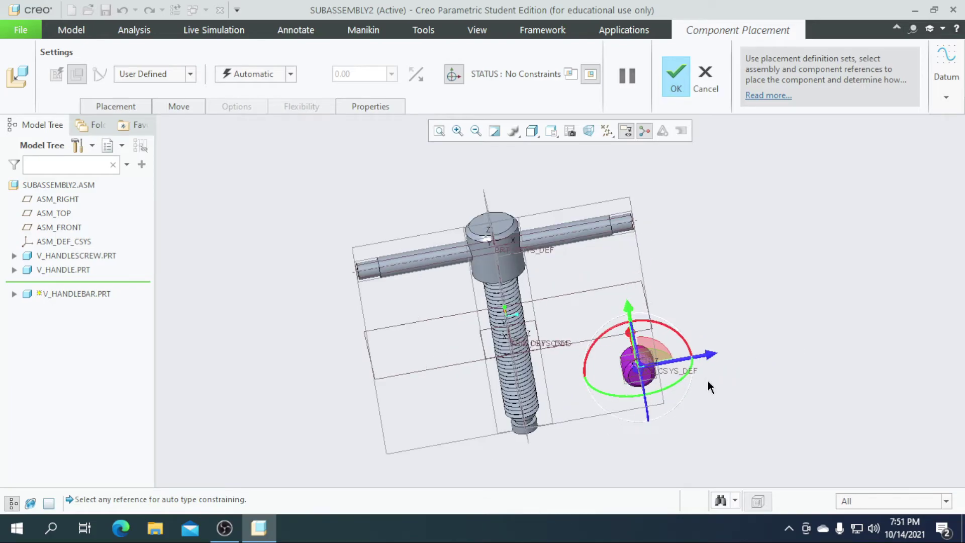
{"action": "middle_click_drag", "start_coordinate": [736, 388], "coordinate": [458, 436]}
{"action": "scroll", "coordinate": [446, 441], "scroll_direction": "down", "scroll_amount": 4}
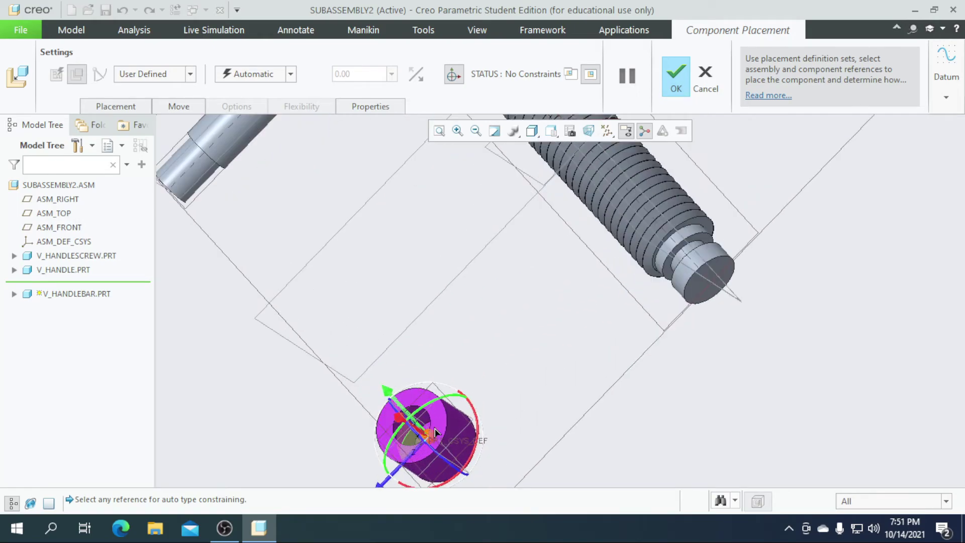
{"action": "scroll", "coordinate": [490, 404], "scroll_direction": "up", "scroll_amount": 3}
{"action": "middle_click_drag", "start_coordinate": [360, 417], "coordinate": [490, 350]}
{"action": "scroll", "coordinate": [449, 205], "scroll_direction": "down", "scroll_amount": 3}
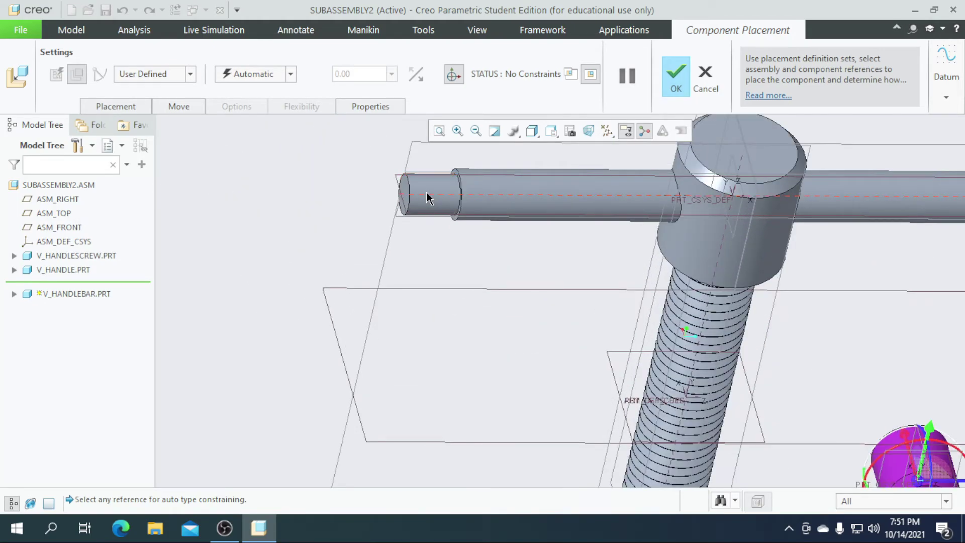
{"action": "scroll", "coordinate": [441, 221], "scroll_direction": "up", "scroll_amount": 3}
{"action": "scroll", "coordinate": [577, 312], "scroll_direction": "down", "scroll_amount": 3}
{"action": "scroll", "coordinate": [634, 330], "scroll_direction": "down", "scroll_amount": 2}
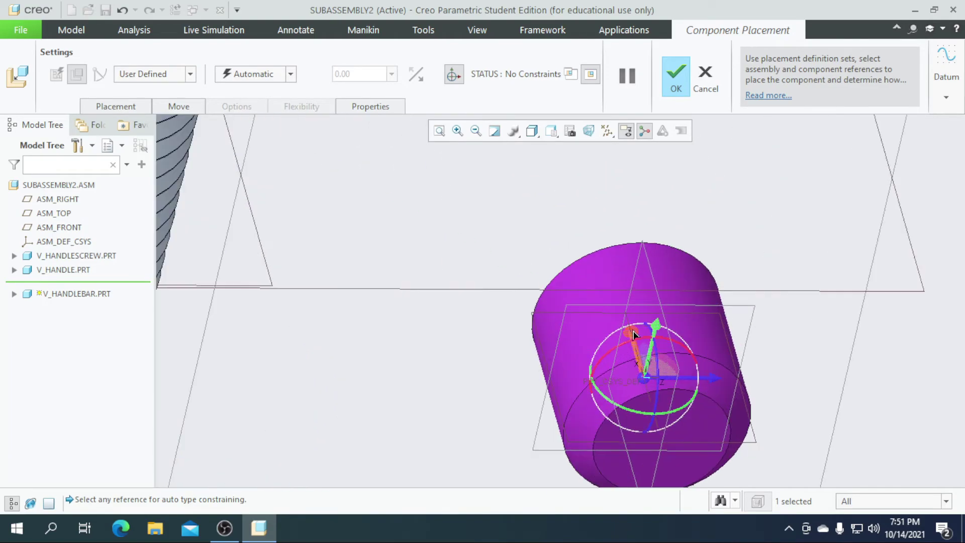
{"action": "scroll", "coordinate": [616, 324], "scroll_direction": "down", "scroll_amount": 2}
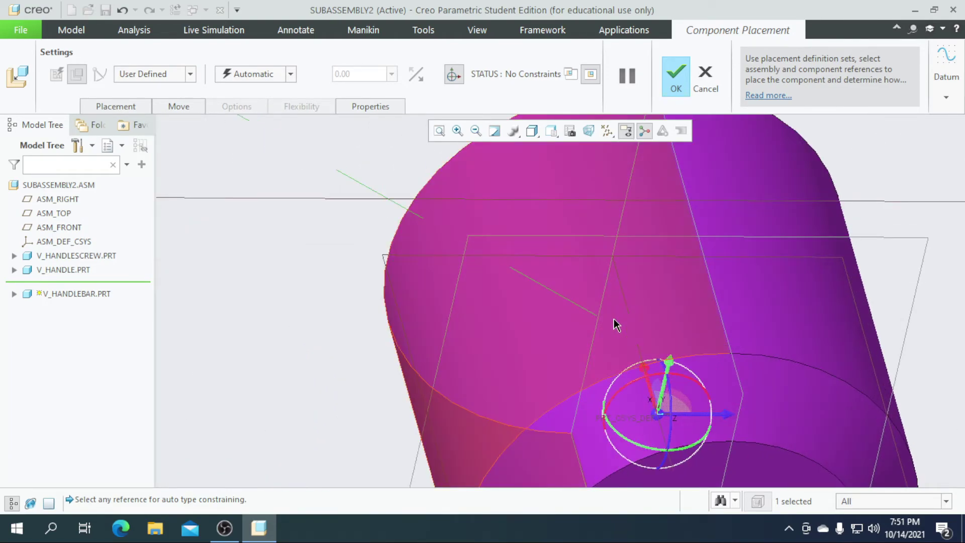
{"action": "scroll", "coordinate": [625, 309], "scroll_direction": "down", "scroll_amount": 3}
{"action": "left_click", "coordinate": [626, 309]}
{"action": "scroll", "coordinate": [630, 311], "scroll_direction": "up", "scroll_amount": 5}
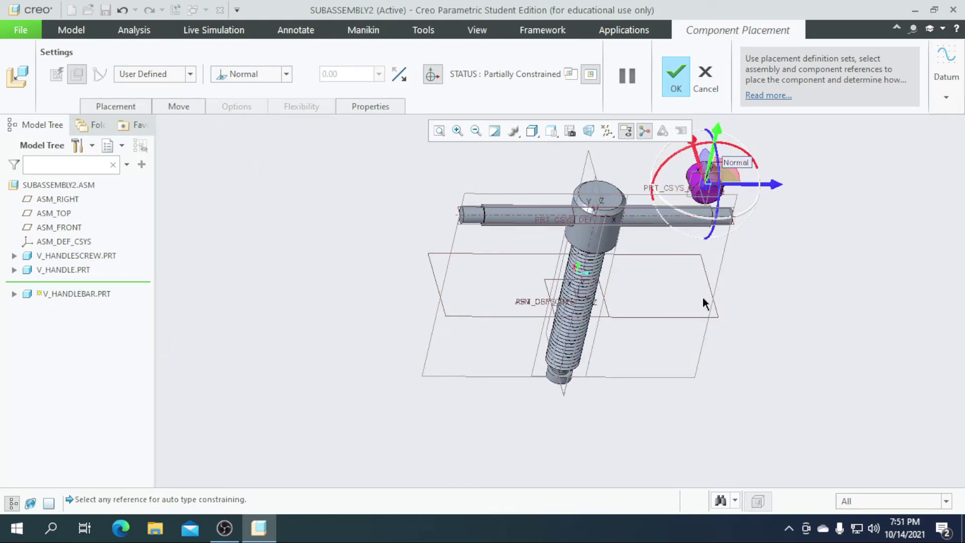
{"action": "scroll", "coordinate": [703, 302], "scroll_direction": "up", "scroll_amount": 2}
{"action": "left_click", "coordinate": [288, 74]}
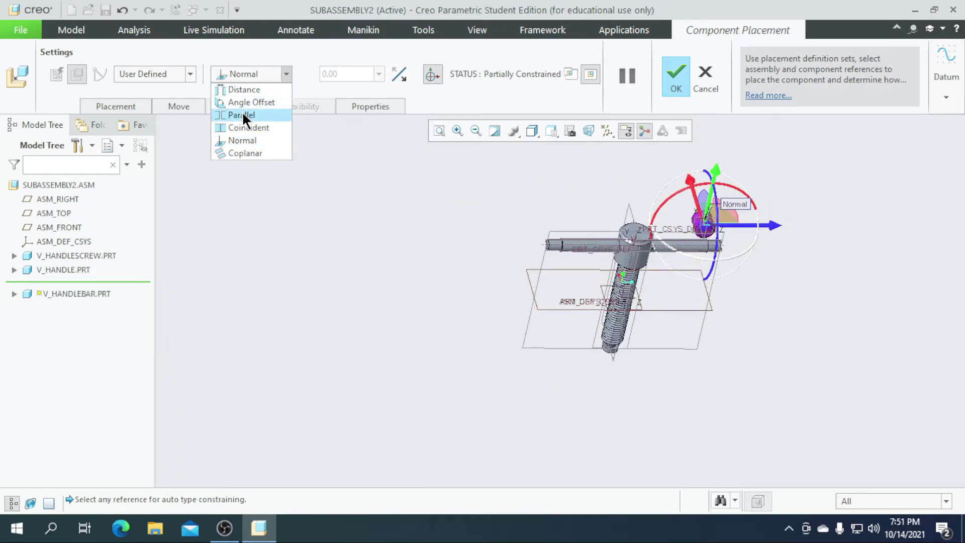
{"action": "left_click", "coordinate": [243, 127]}
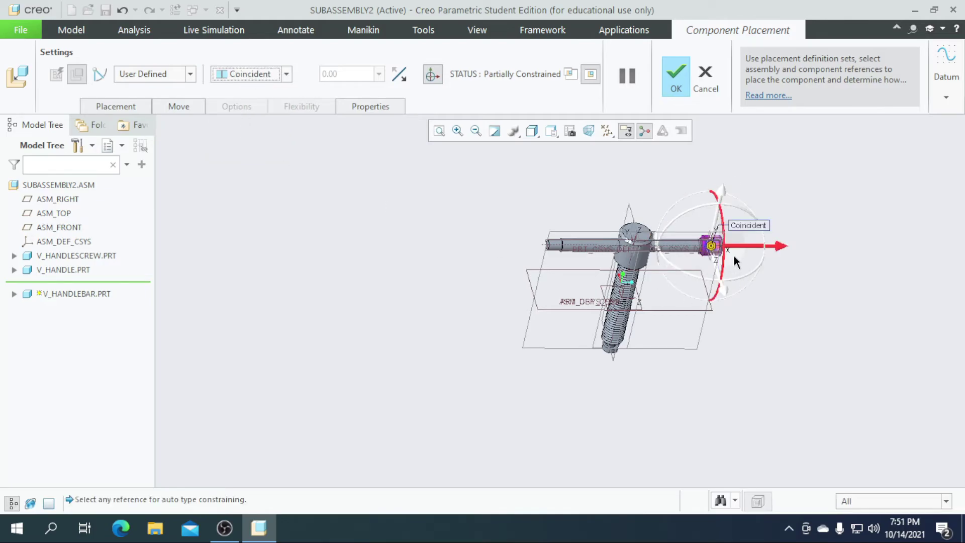
Pull the handle bar end clear of the handle along its axis and change the axis constraint to Parallel
{"action": "scroll", "coordinate": [737, 265], "scroll_direction": "down", "scroll_amount": 5}
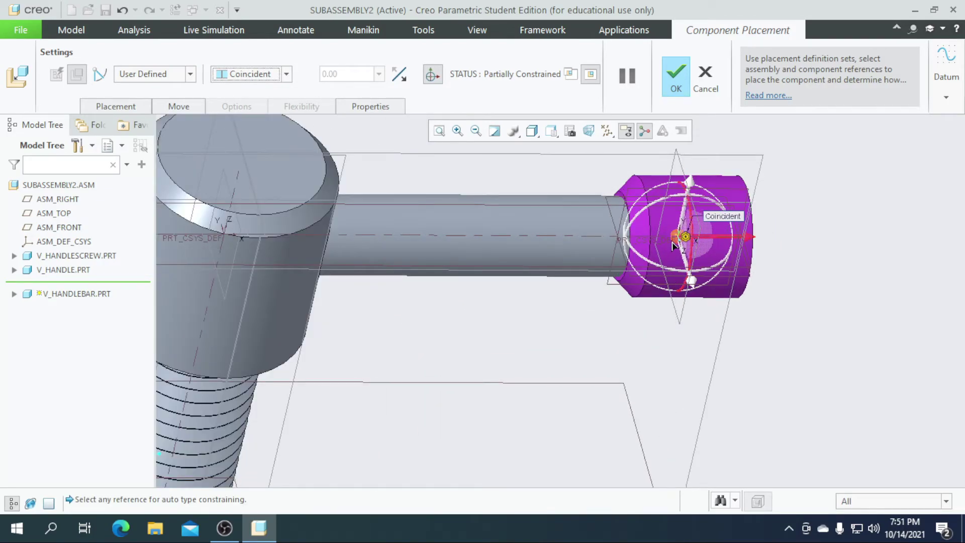
{"action": "left_click_drag", "start_coordinate": [726, 238], "coordinate": [919, 234]}
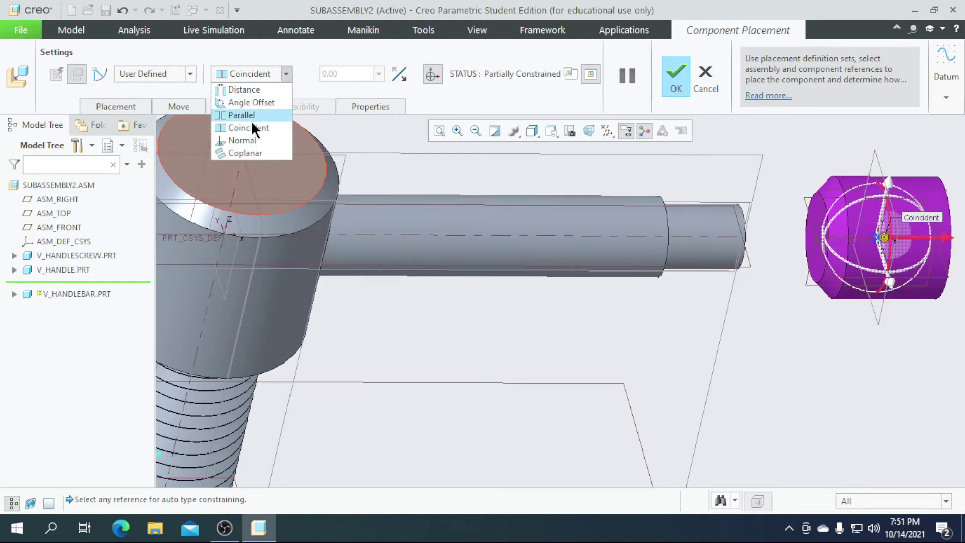
{"action": "left_click", "coordinate": [234, 115]}
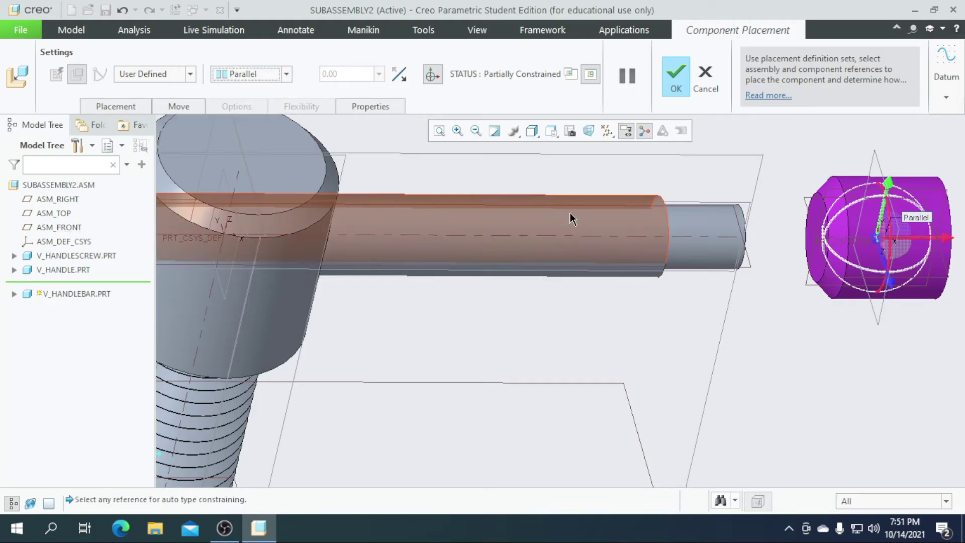
Rotate the handle bar end about the handle's axis, keeping Parallel as the constraint type
{"action": "scroll", "coordinate": [653, 215], "scroll_direction": "down", "scroll_amount": 3}
{"action": "scroll", "coordinate": [732, 221], "scroll_direction": "up", "scroll_amount": 3}
{"action": "left_click_drag", "start_coordinate": [741, 226], "coordinate": [749, 302]}
{"action": "scroll", "coordinate": [832, 328], "scroll_direction": "down", "scroll_amount": 2}
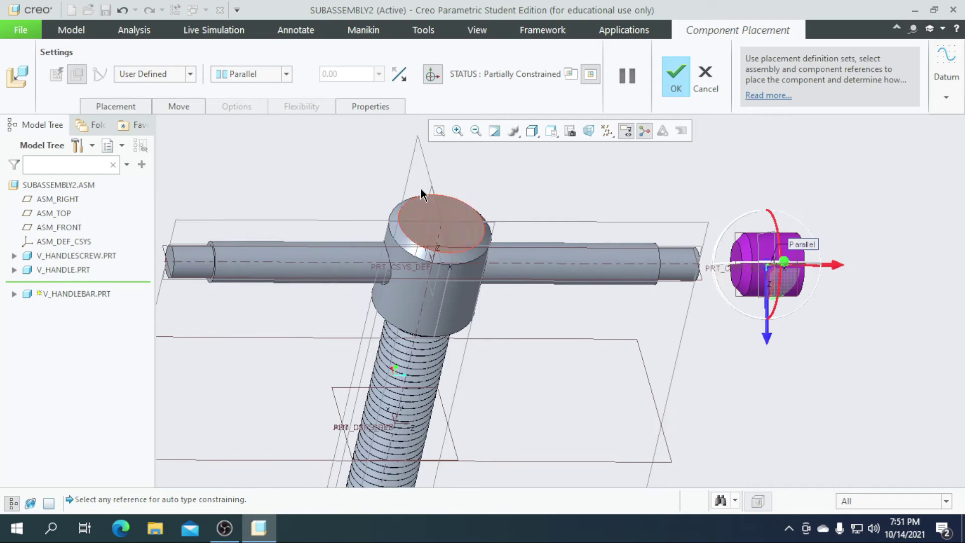
{"action": "left_click", "coordinate": [288, 71]}
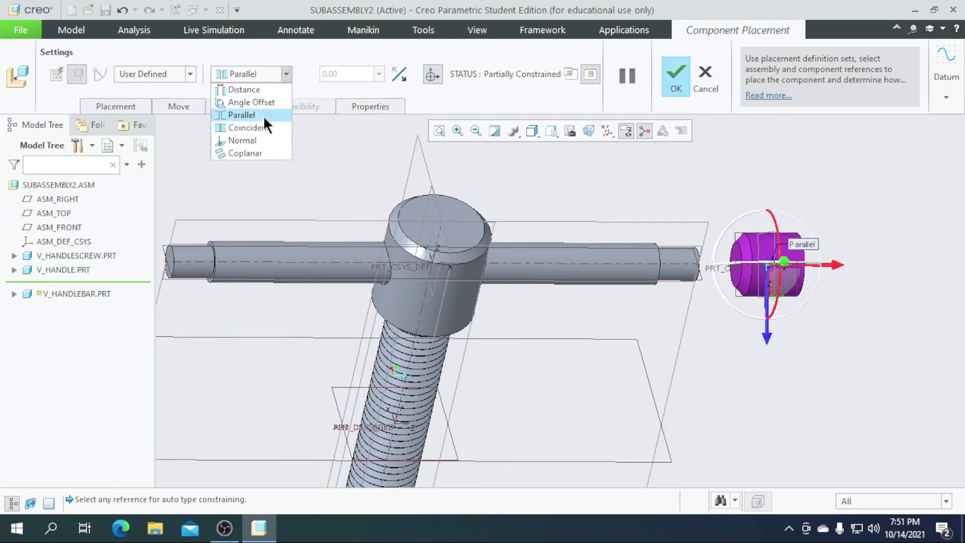
{"action": "left_click", "coordinate": [263, 115]}
Make the handle bar end's flat annular face coincident with the shoulder at the handle's free end, and finish the placement
{"action": "scroll", "coordinate": [616, 257], "scroll_direction": "down", "scroll_amount": 2}
{"action": "scroll", "coordinate": [472, 302], "scroll_direction": "up", "scroll_amount": 5}
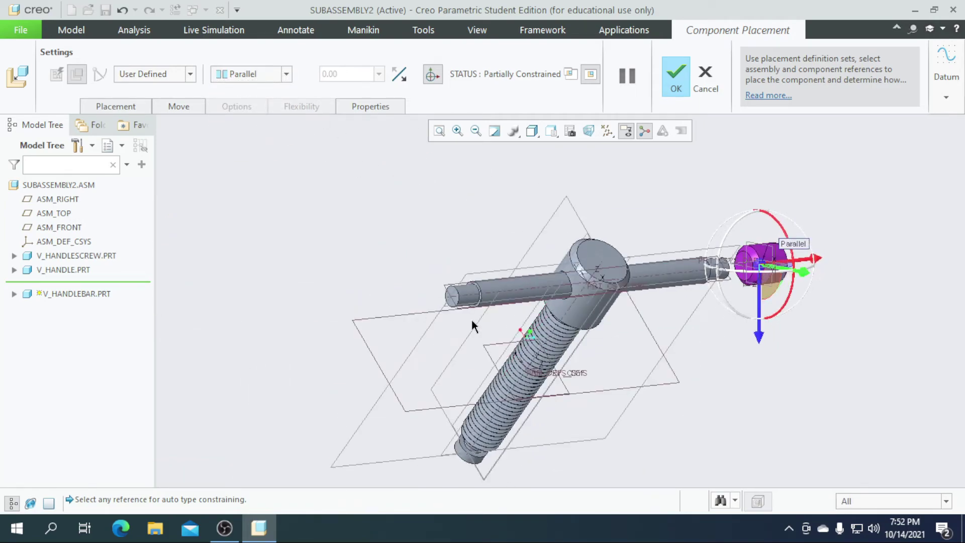
{"action": "left_click", "coordinate": [504, 304]}
{"action": "scroll", "coordinate": [503, 303], "scroll_direction": "down", "scroll_amount": 3}
{"action": "middle_click_drag", "start_coordinate": [764, 332], "coordinate": [511, 330]}
{"action": "scroll", "coordinate": [332, 308], "scroll_direction": "up", "scroll_amount": 5}
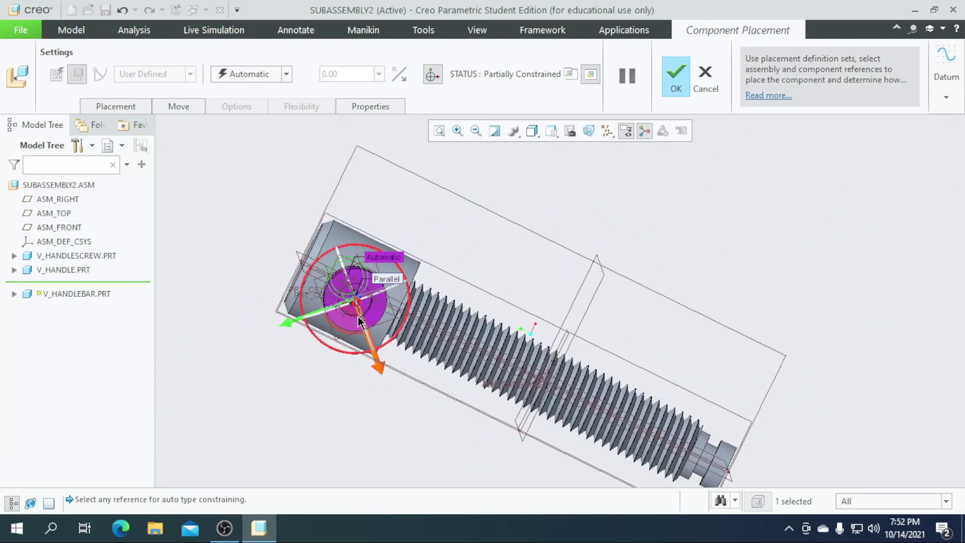
{"action": "scroll", "coordinate": [332, 309], "scroll_direction": "up", "scroll_amount": 2}
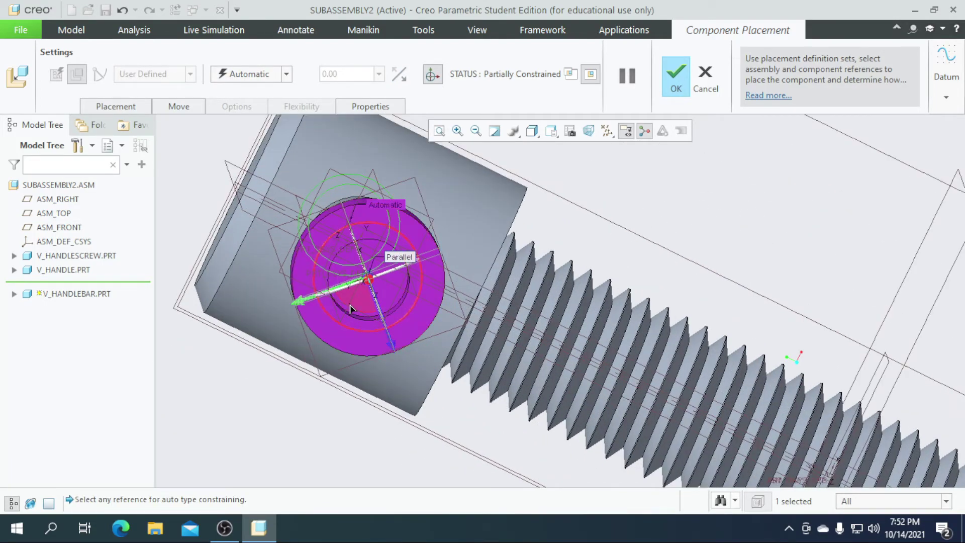
{"action": "scroll", "coordinate": [332, 309], "scroll_direction": "down", "scroll_amount": 5}
{"action": "mouse_move", "coordinate": [269, 383]}
{"action": "middle_mouse_down"}
{"action": "mouse_move", "coordinate": [326, 390]}
{"action": "mouse_move", "coordinate": [267, 392]}
{"action": "mouse_move", "coordinate": [280, 399]}
{"action": "middle_mouse_up"}
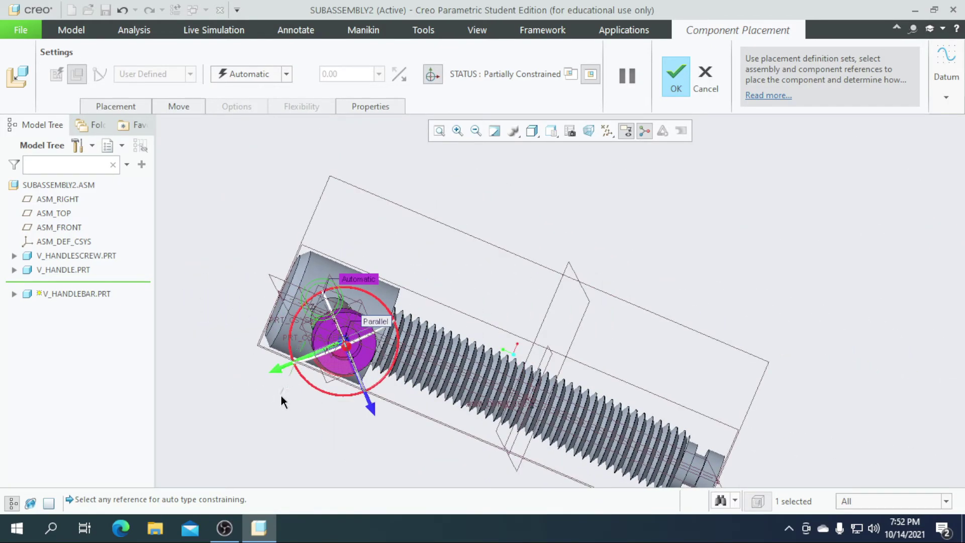
{"action": "scroll", "coordinate": [332, 382], "scroll_direction": "up", "scroll_amount": 3}
{"action": "scroll", "coordinate": [334, 379], "scroll_direction": "up", "scroll_amount": 2}
{"action": "left_click", "coordinate": [333, 373]}
{"action": "left_click", "coordinate": [286, 74]}
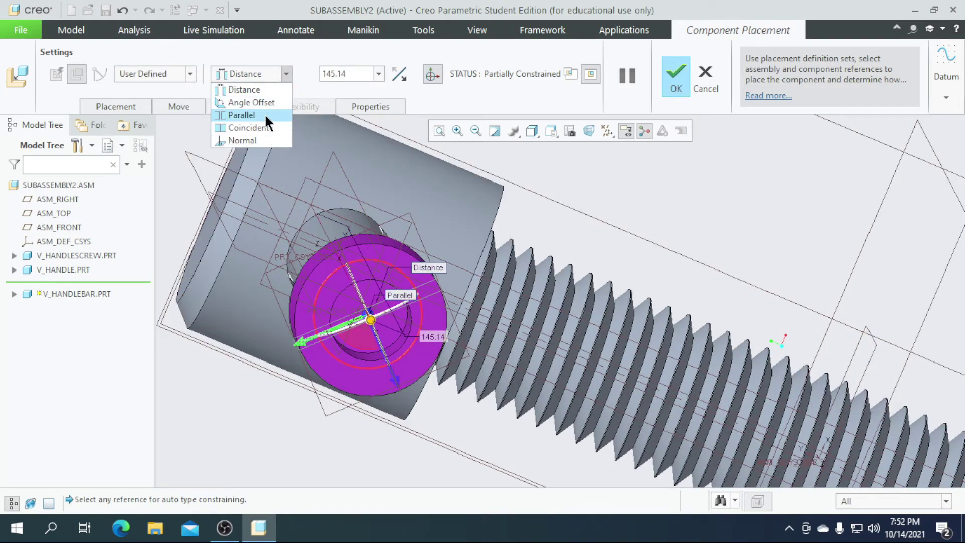
{"action": "left_click", "coordinate": [261, 120]}
{"action": "scroll", "coordinate": [315, 281], "scroll_direction": "down", "scroll_amount": 3}
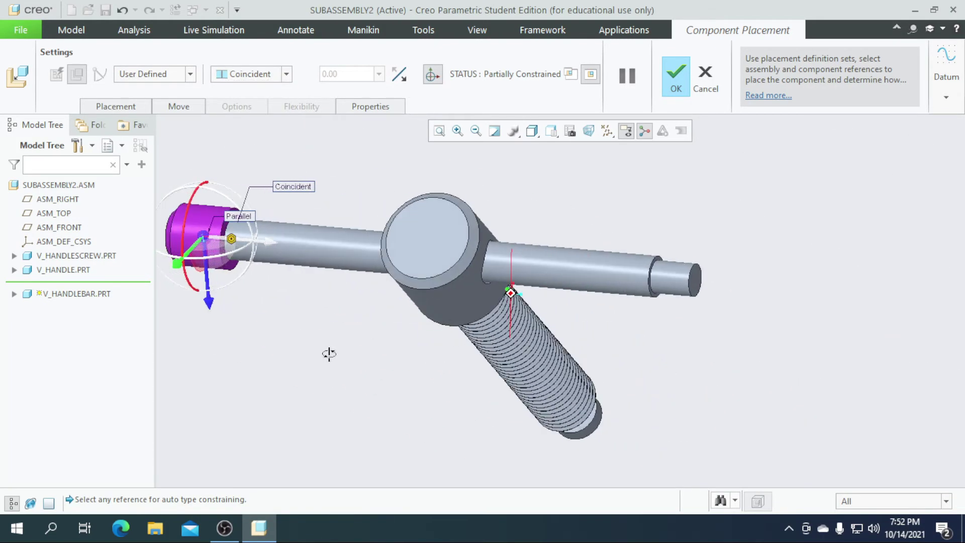
{"action": "middle_click_drag", "start_coordinate": [327, 351], "coordinate": [357, 353]}
{"action": "scroll", "coordinate": [357, 353], "scroll_direction": "up", "scroll_amount": 4}
{"action": "middle_click_drag", "start_coordinate": [345, 300], "coordinate": [362, 282]}
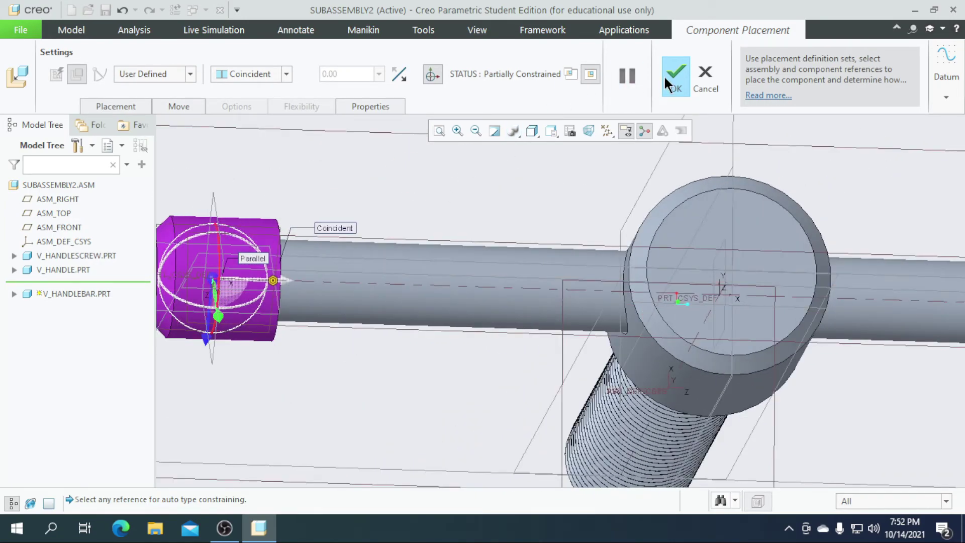
{"action": "left_click", "coordinate": [675, 76]}
Insert a second v_handlebar.prt component into the SUBASSEMBLY2 assembly
{"action": "scroll", "coordinate": [481, 291], "scroll_direction": "down", "scroll_amount": 5}
{"action": "scroll", "coordinate": [420, 281], "scroll_direction": "down", "scroll_amount": 2}
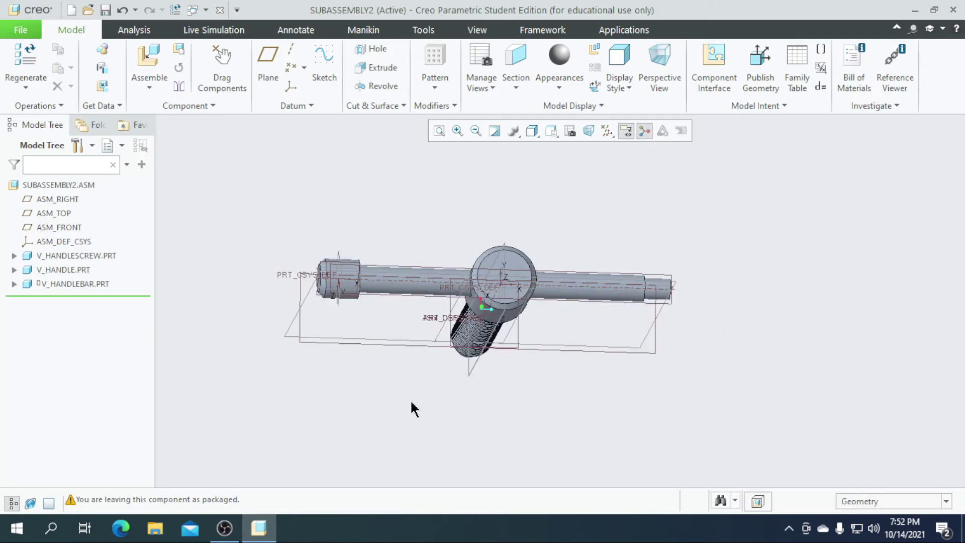
{"action": "middle_click_drag", "start_coordinate": [440, 413], "coordinate": [345, 334]}
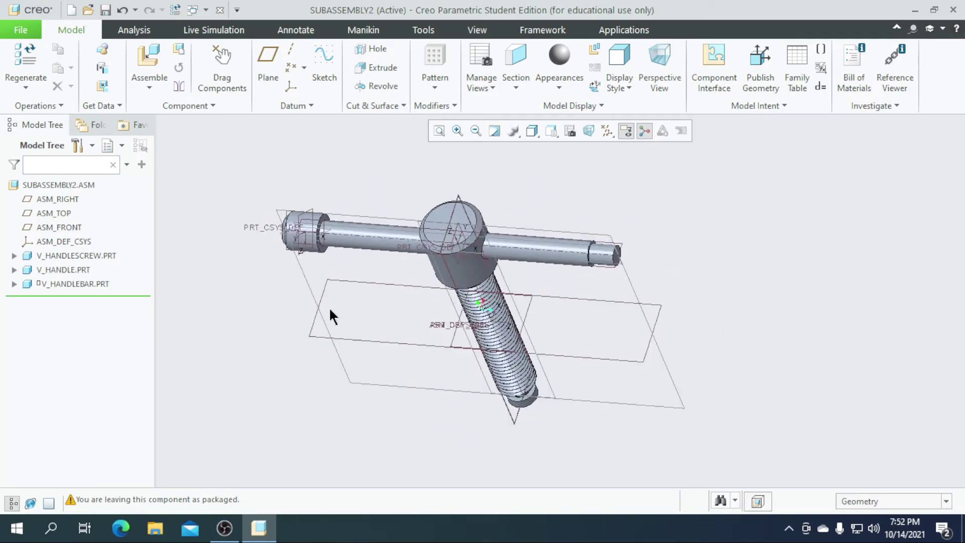
{"action": "left_click", "coordinate": [147, 56]}
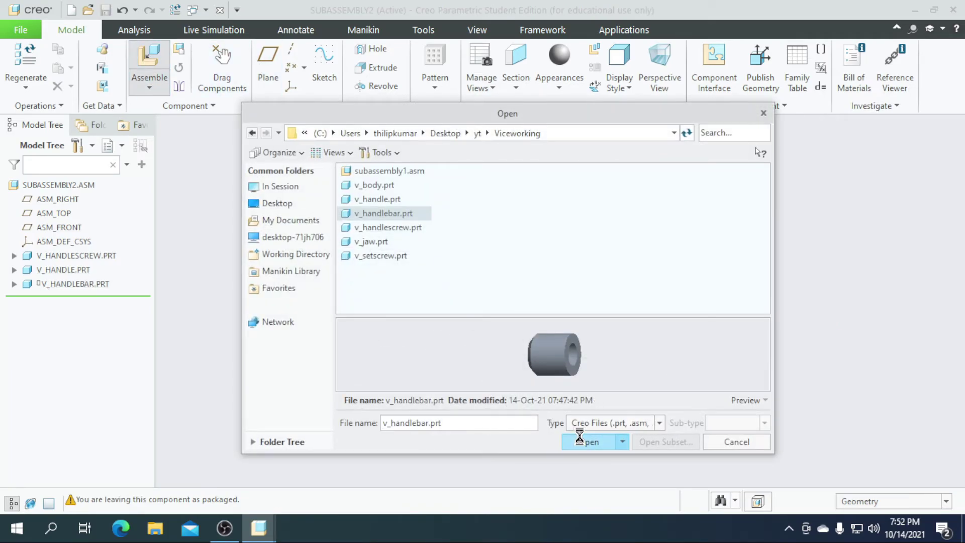
{"action": "left_click", "coordinate": [583, 441]}
{"action": "scroll", "coordinate": [631, 327], "scroll_direction": "up", "scroll_amount": 2}
{"action": "left_click_drag", "start_coordinate": [662, 396], "coordinate": [739, 390]}
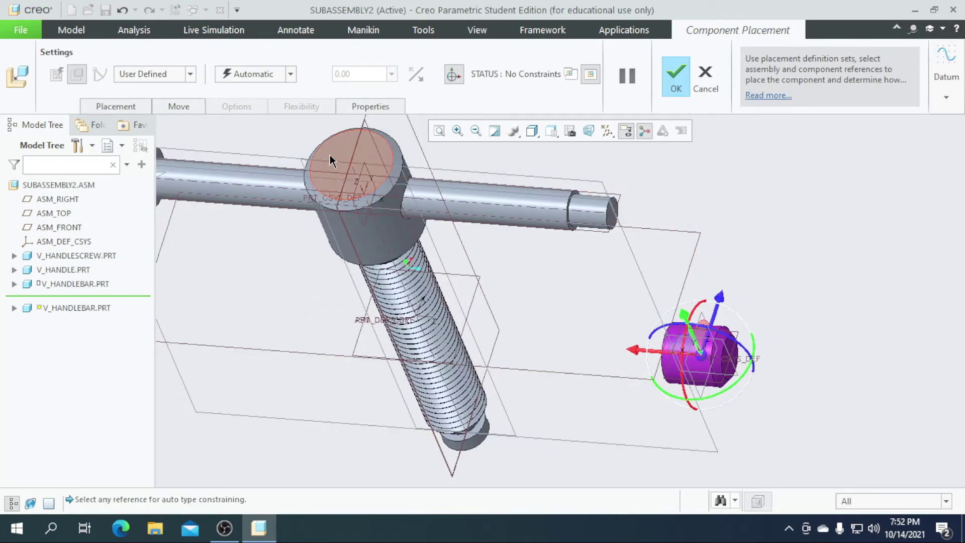
Make the second handle bar end's axis coincident with the handle's axis at the uncovered end
{"action": "middle_click_drag", "start_coordinate": [712, 245], "coordinate": [507, 246]}
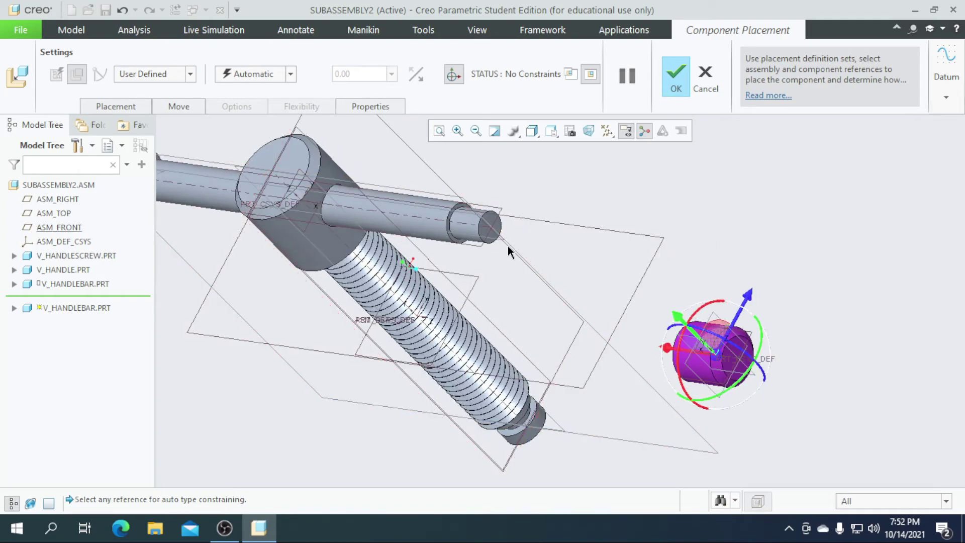
{"action": "scroll", "coordinate": [469, 242], "scroll_direction": "up", "scroll_amount": 3}
{"action": "left_click", "coordinate": [461, 219]}
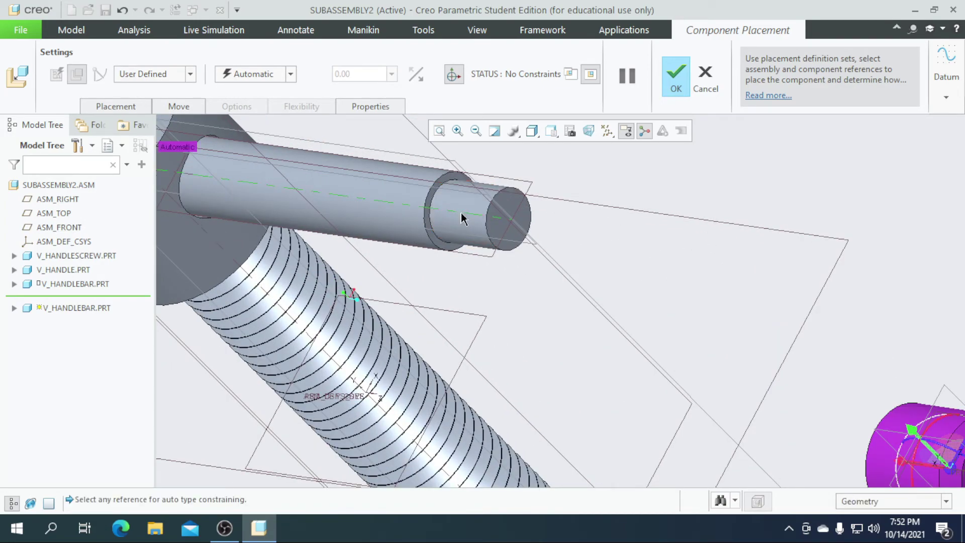
{"action": "scroll", "coordinate": [462, 219], "scroll_direction": "down", "scroll_amount": 3}
{"action": "scroll", "coordinate": [635, 292], "scroll_direction": "up", "scroll_amount": 5}
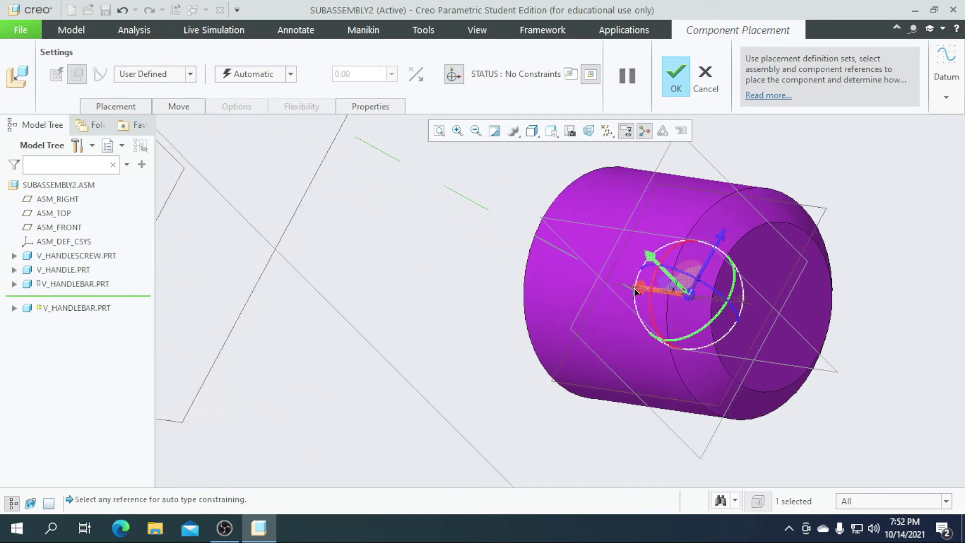
{"action": "scroll", "coordinate": [634, 291], "scroll_direction": "up", "scroll_amount": 4}
{"action": "left_click", "coordinate": [650, 290]}
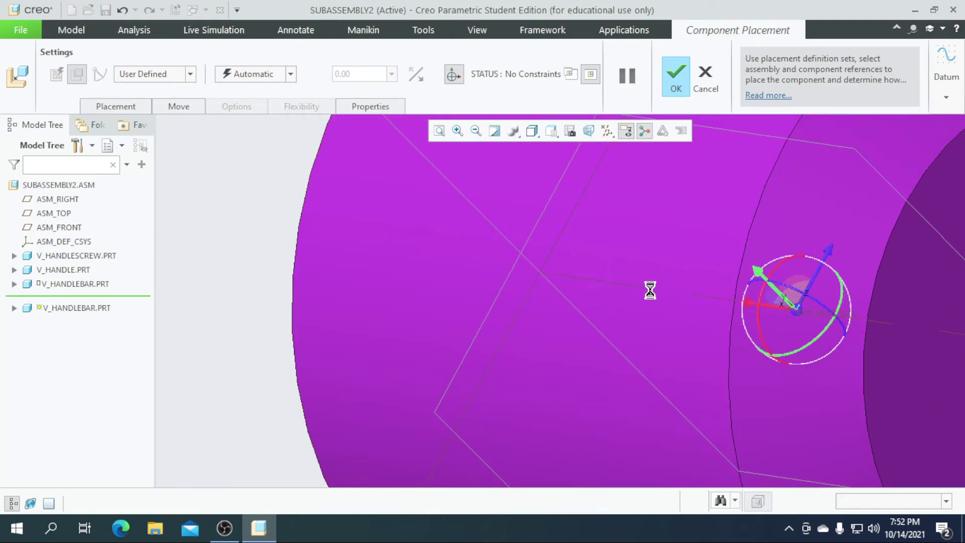
{"action": "scroll", "coordinate": [674, 316], "scroll_direction": "down", "scroll_amount": 5}
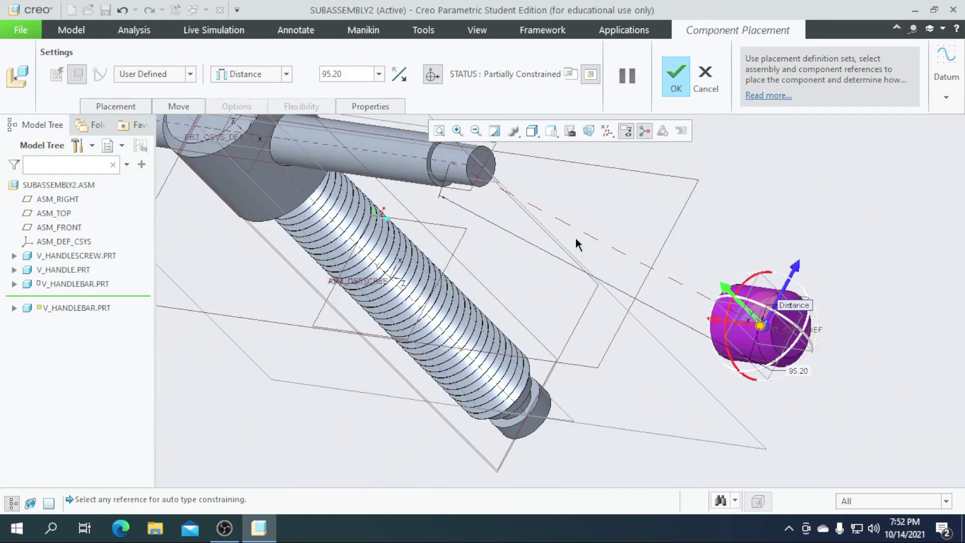
{"action": "left_click", "coordinate": [285, 75]}
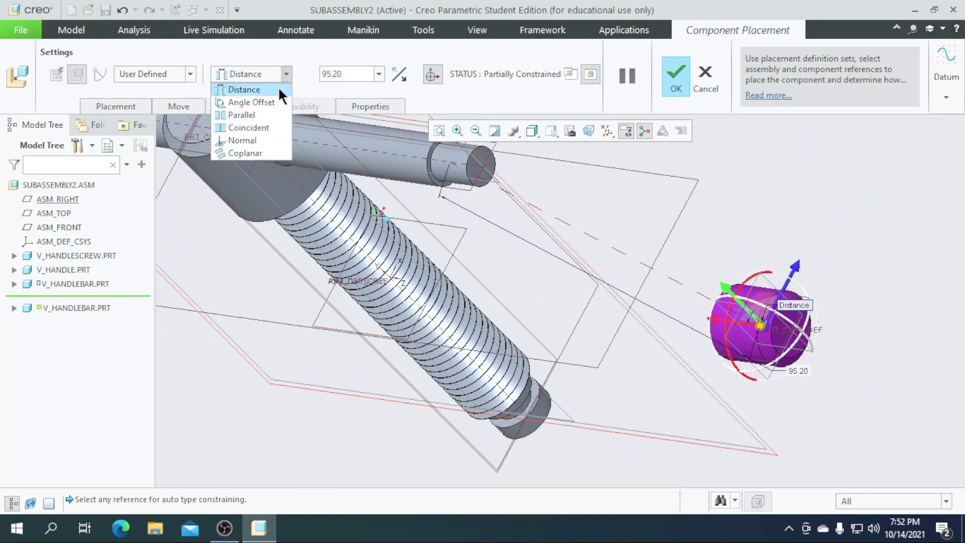
{"action": "left_click", "coordinate": [255, 129]}
{"action": "scroll", "coordinate": [499, 282], "scroll_direction": "down", "scroll_amount": 2}
{"action": "scroll", "coordinate": [452, 212], "scroll_direction": "up", "scroll_amount": 4}
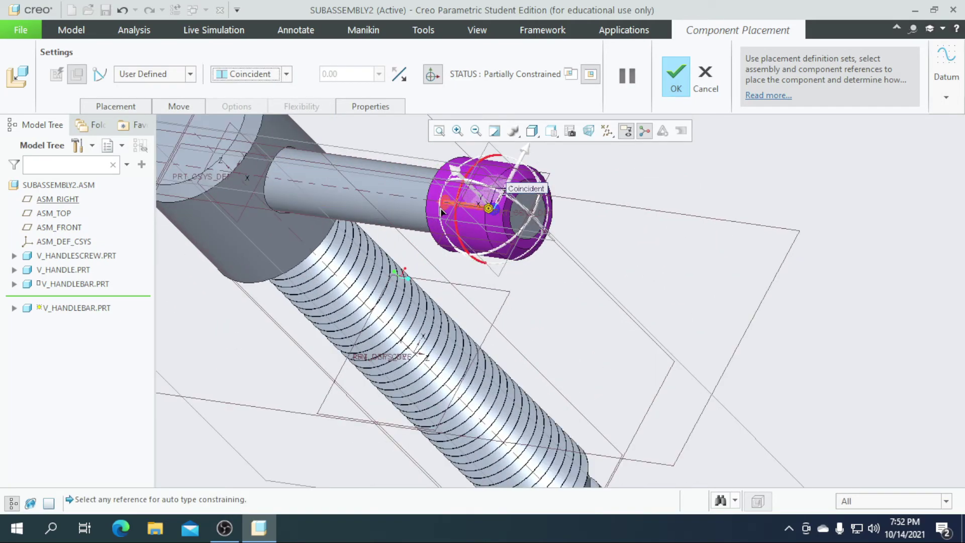